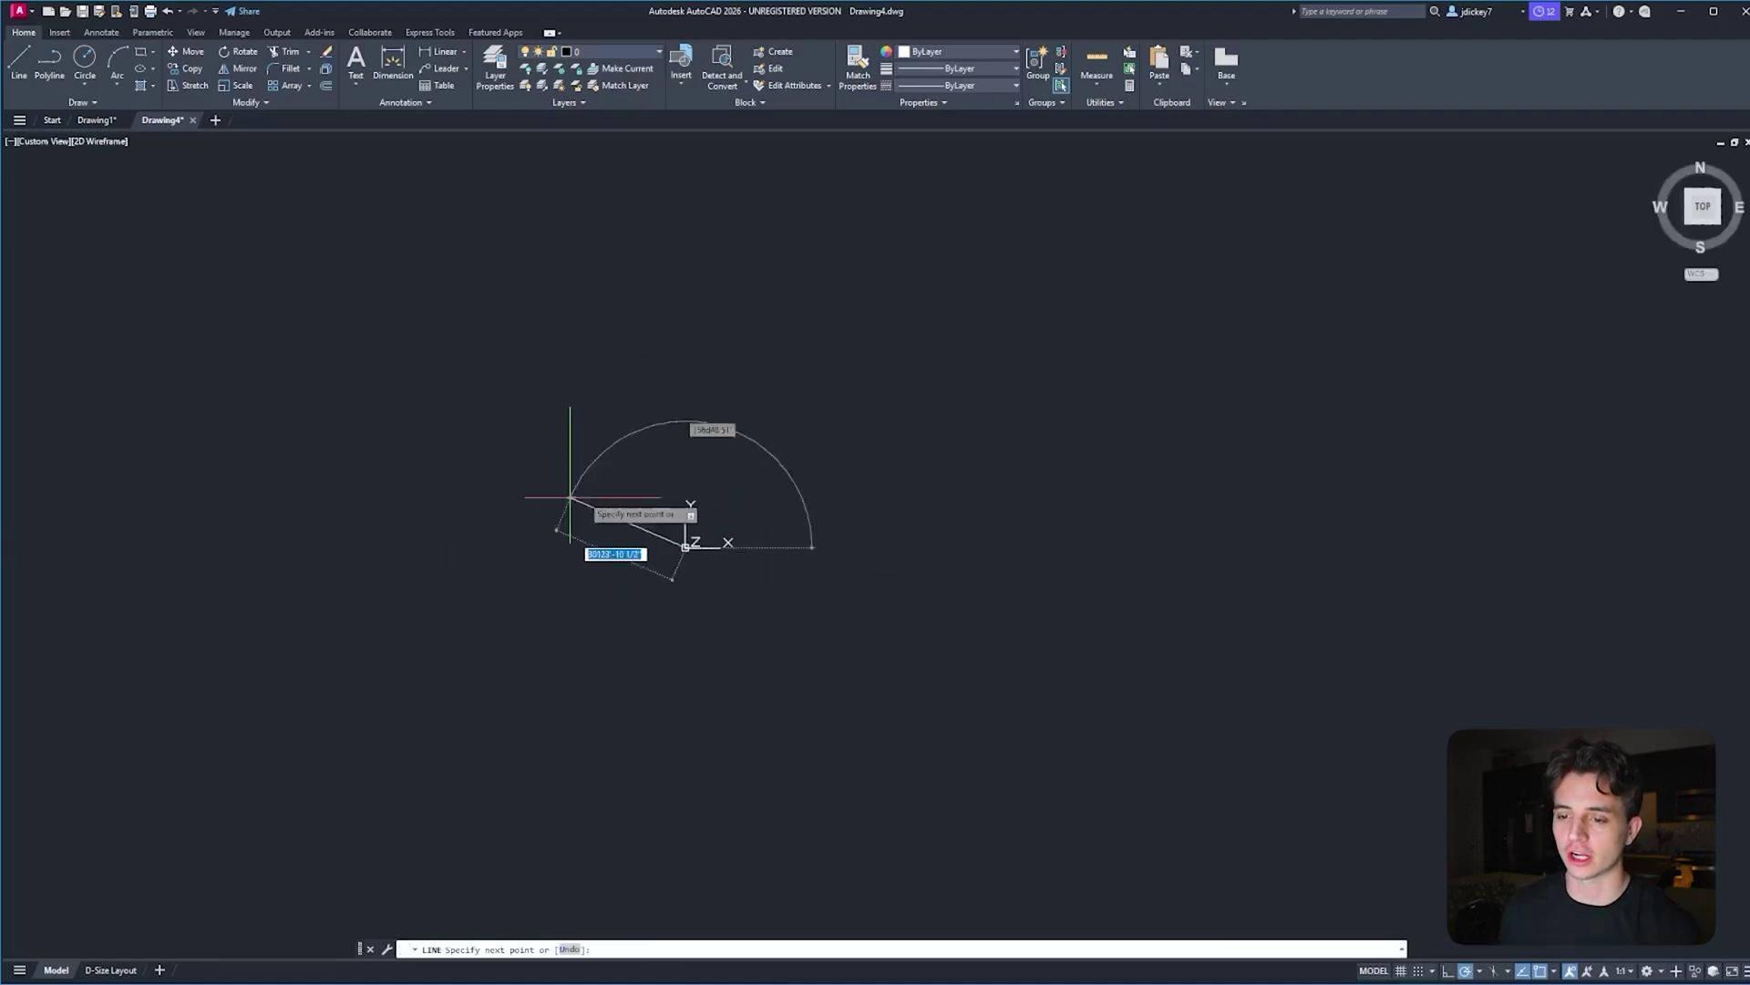
End the LINE command after drawing the two connected segments from the origin
scroll(922, 442, "down", 5)
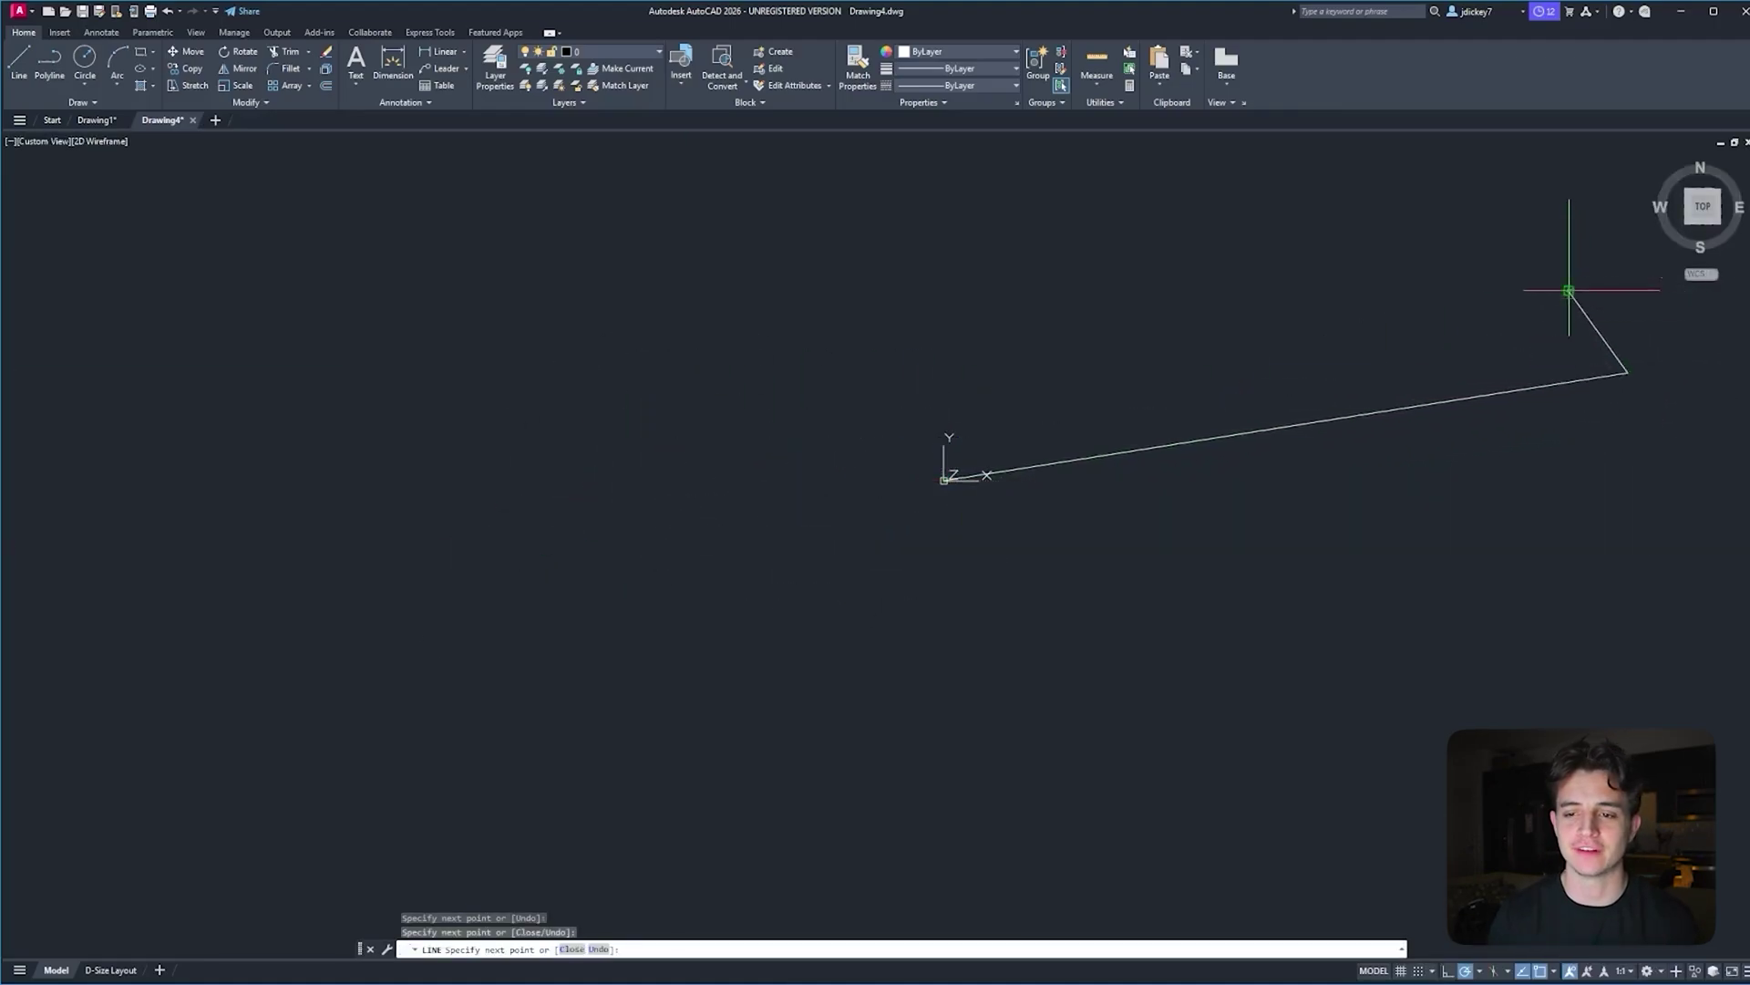
key("Escape")
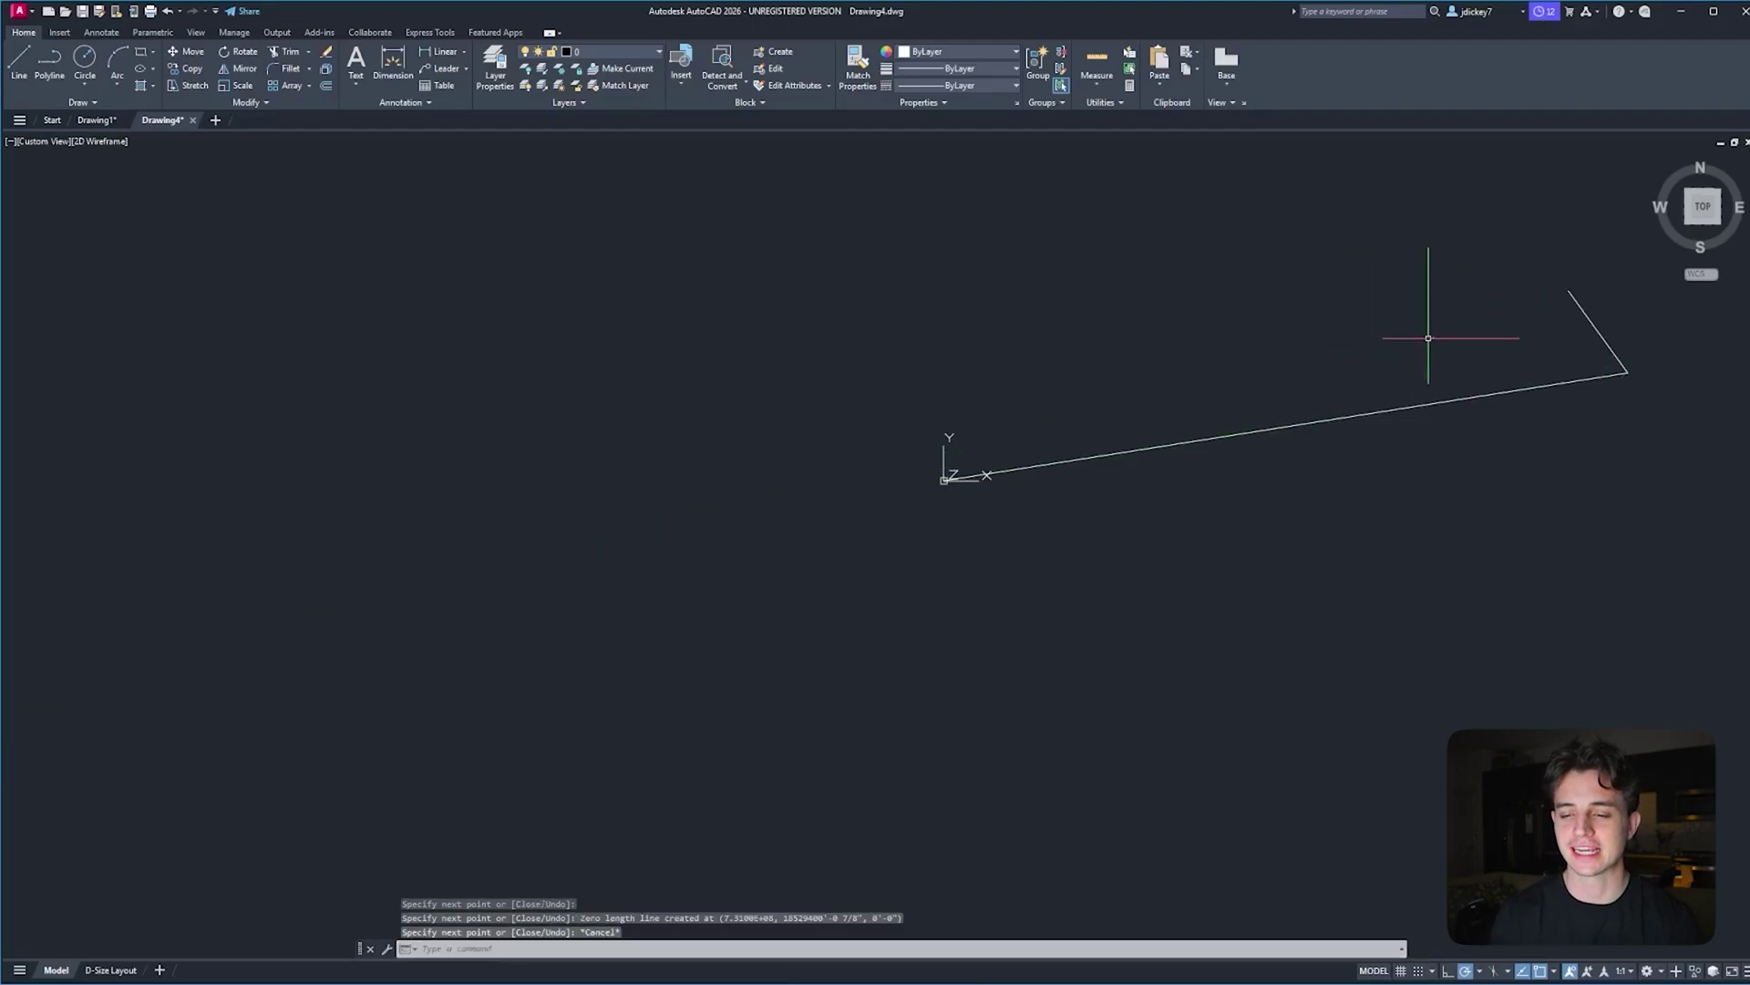
Select the earlier line segments and browse the Insert through Collaborate ribbon tabs
left_click(1531, 442)
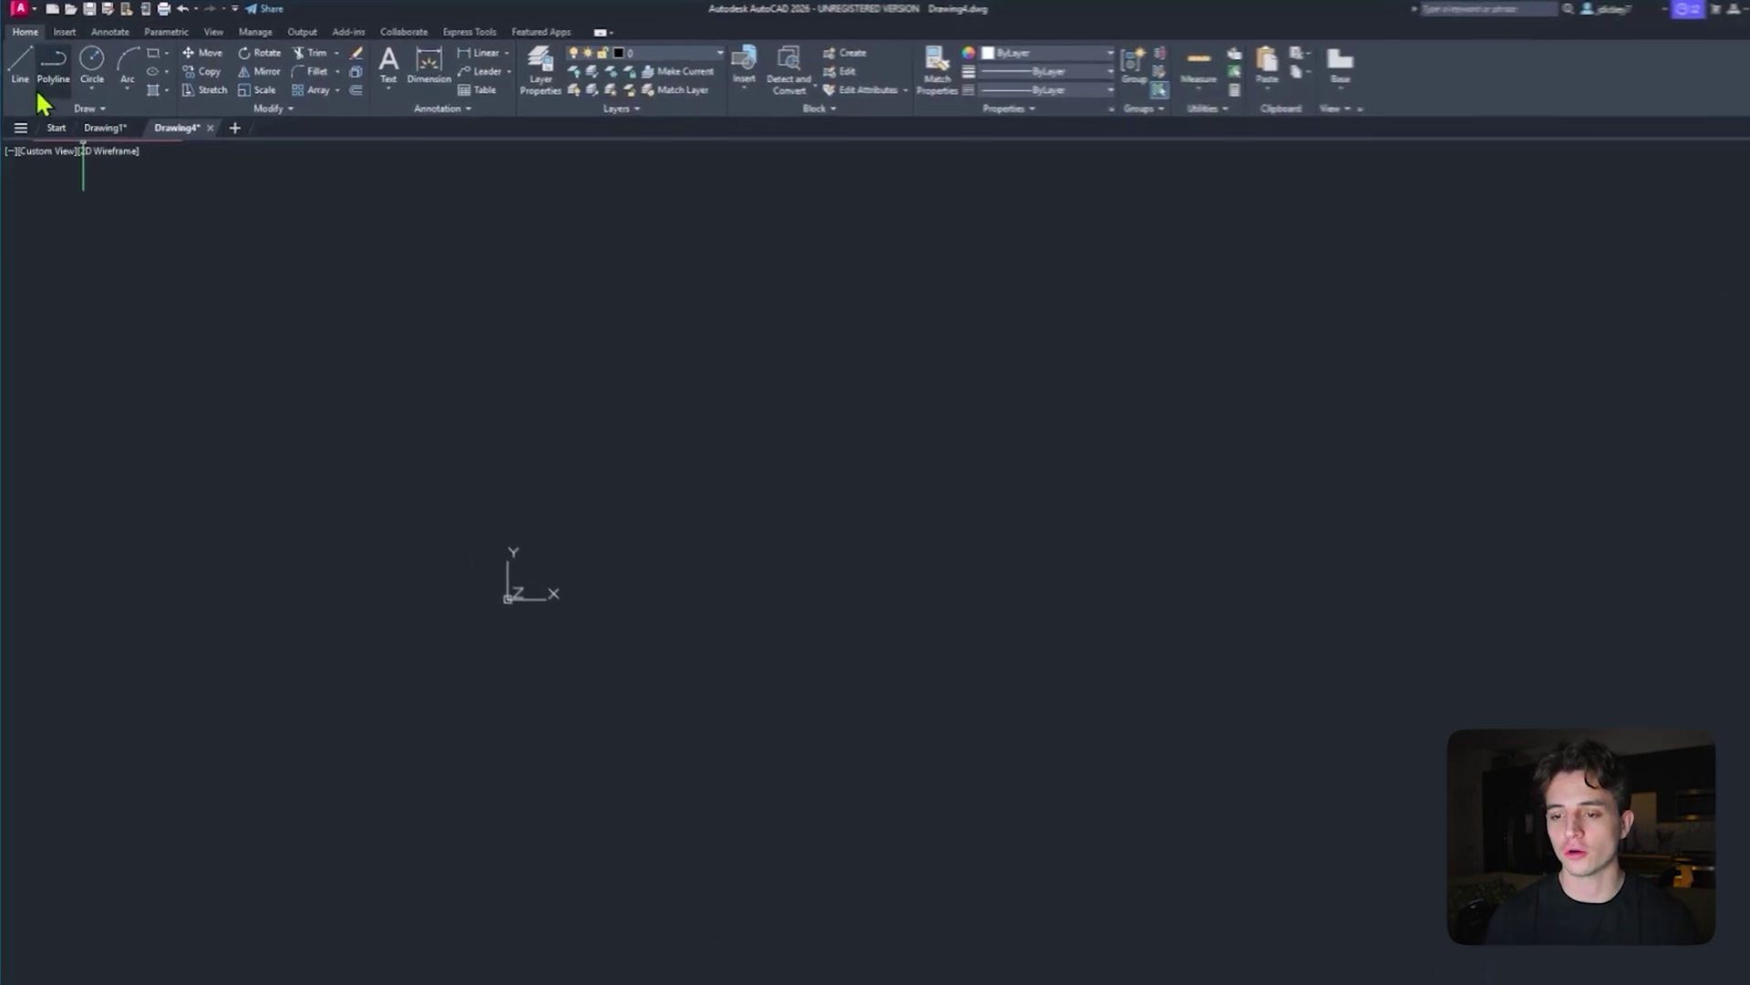
left_click(59, 32)
left_click(108, 33)
left_click(315, 28)
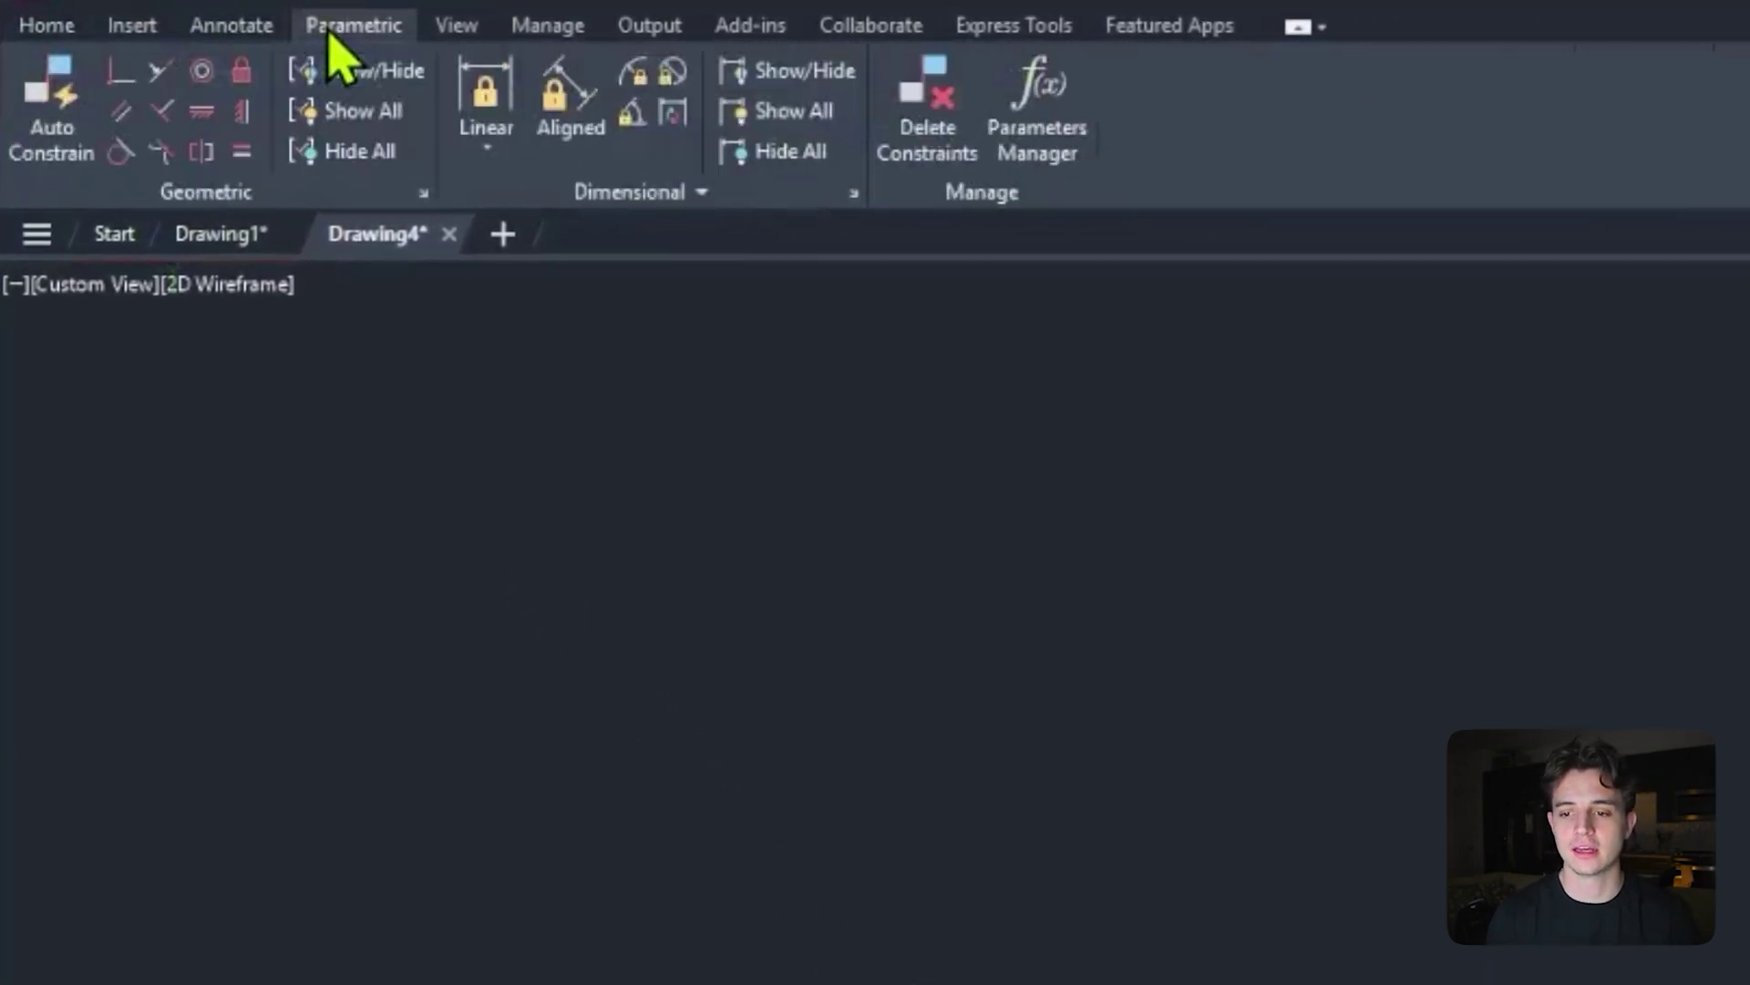
left_click(451, 27)
left_click(594, 28)
left_click(648, 29)
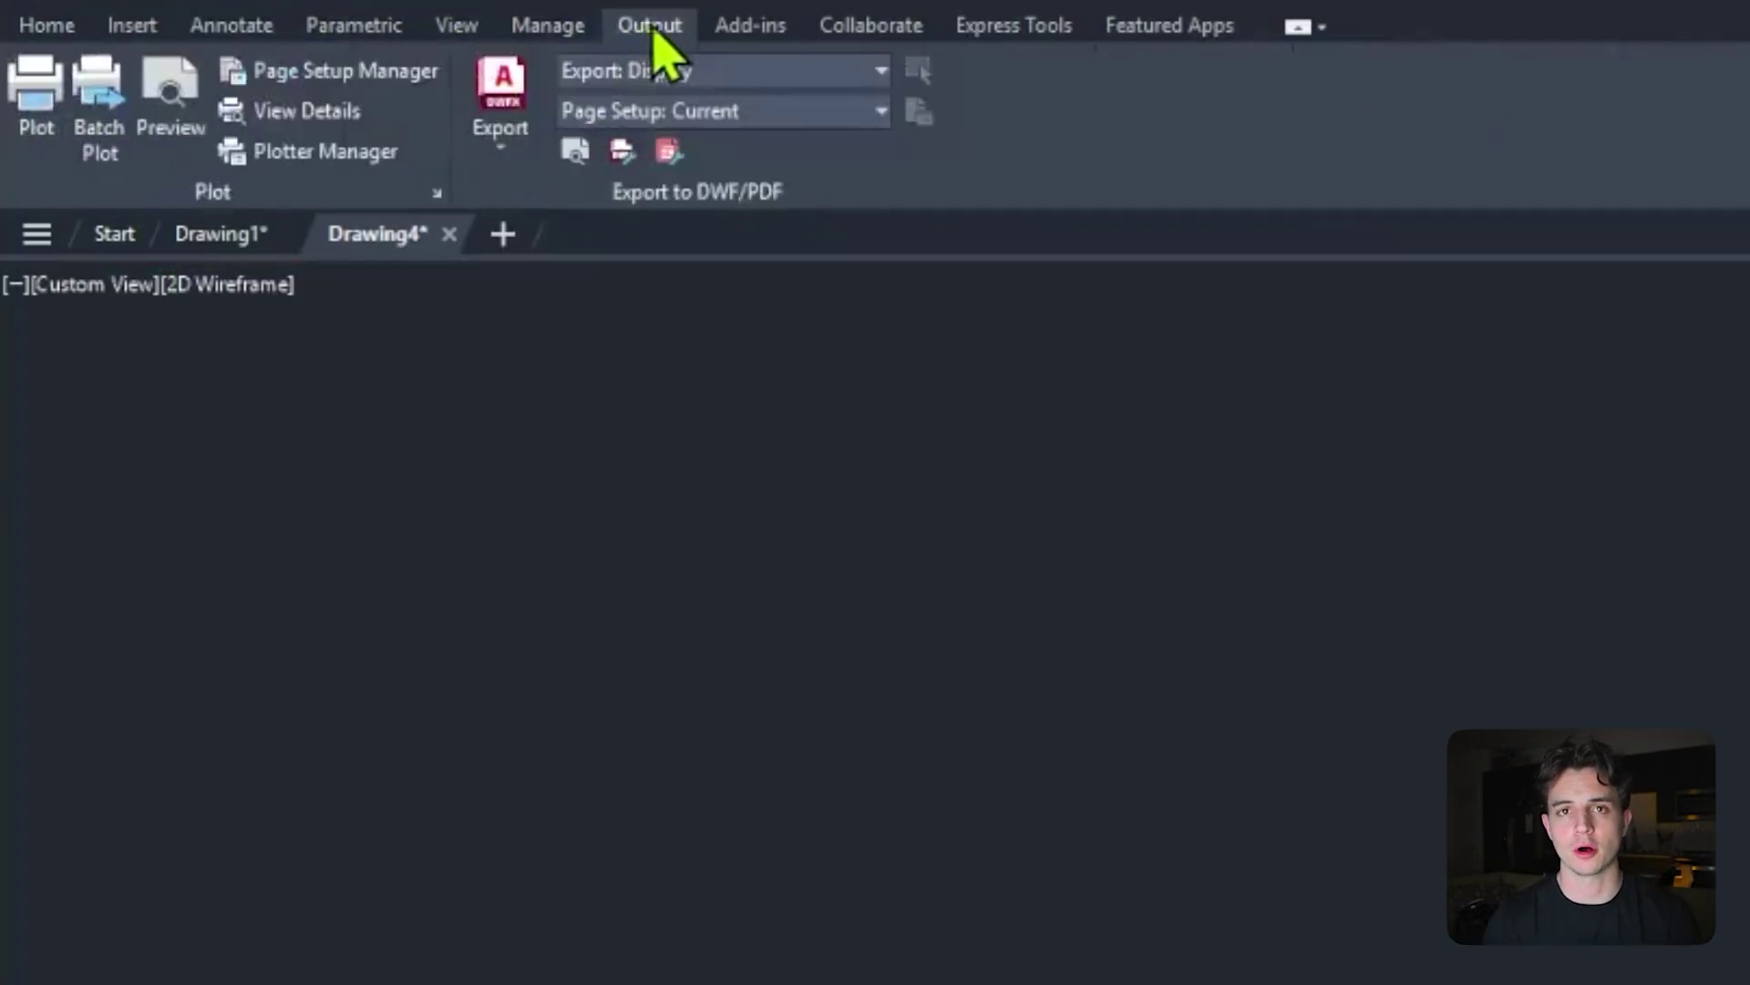
left_click(786, 29)
left_click(790, 29)
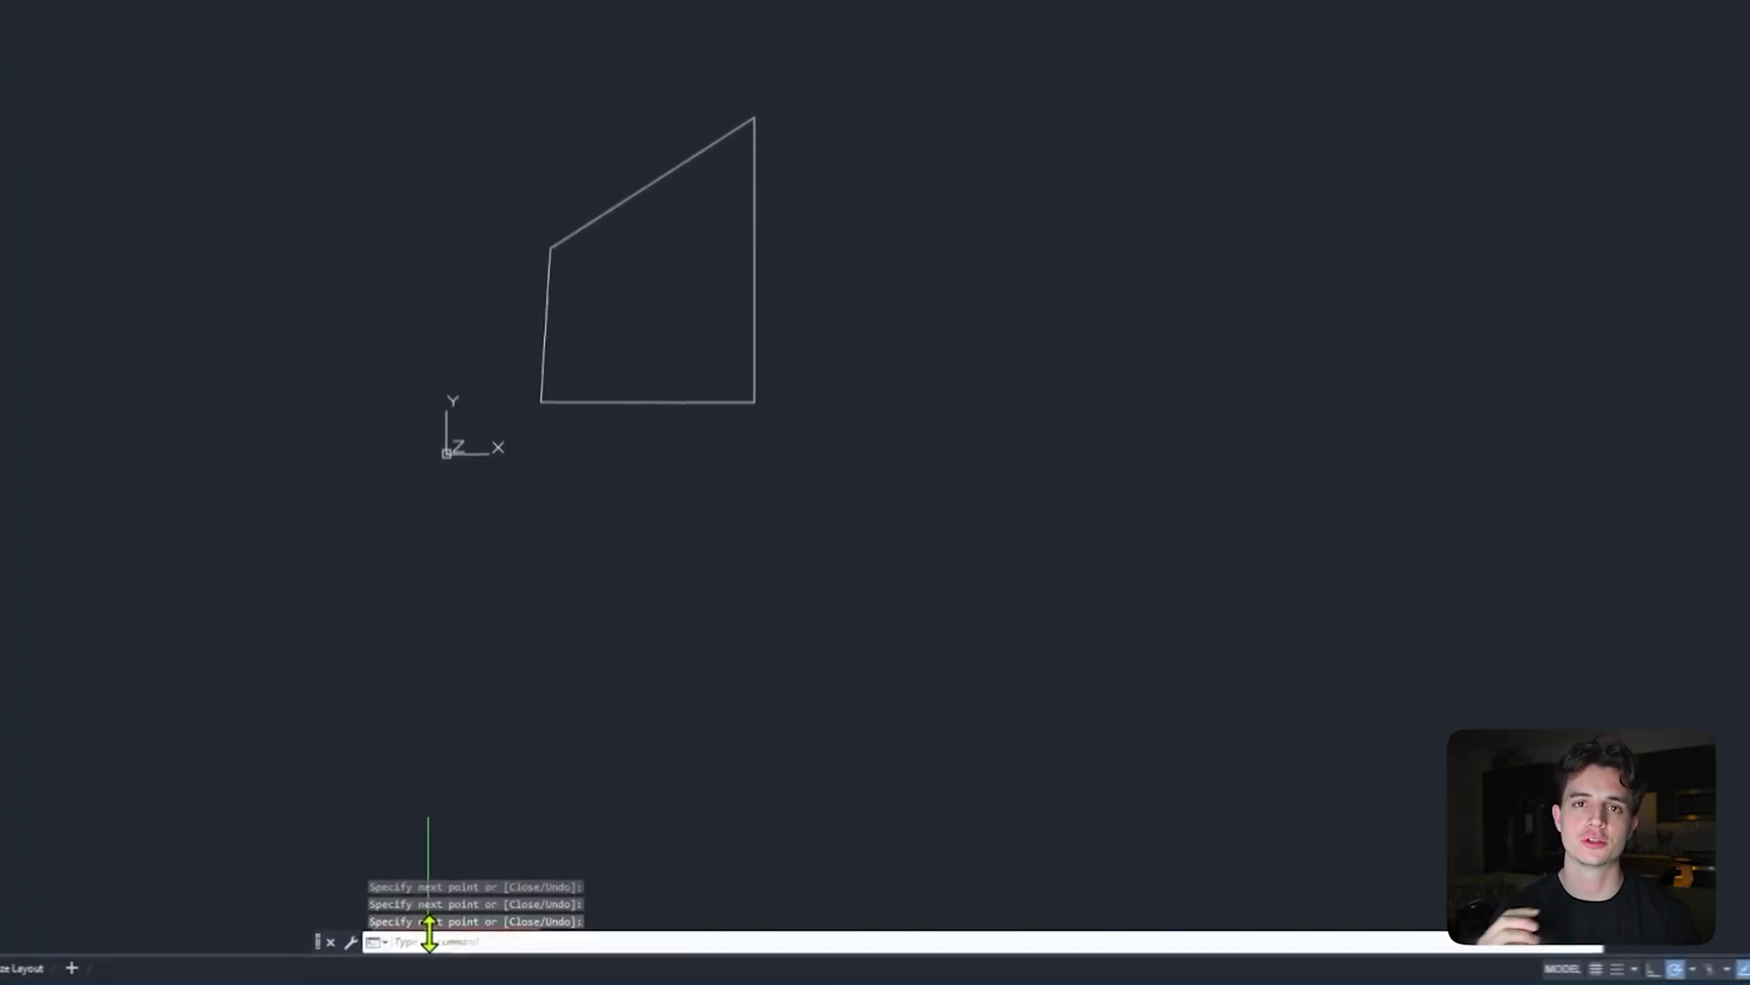
Draw a rectangle with RECTANG by picking two opposite corners
type("rec")
type("ta")
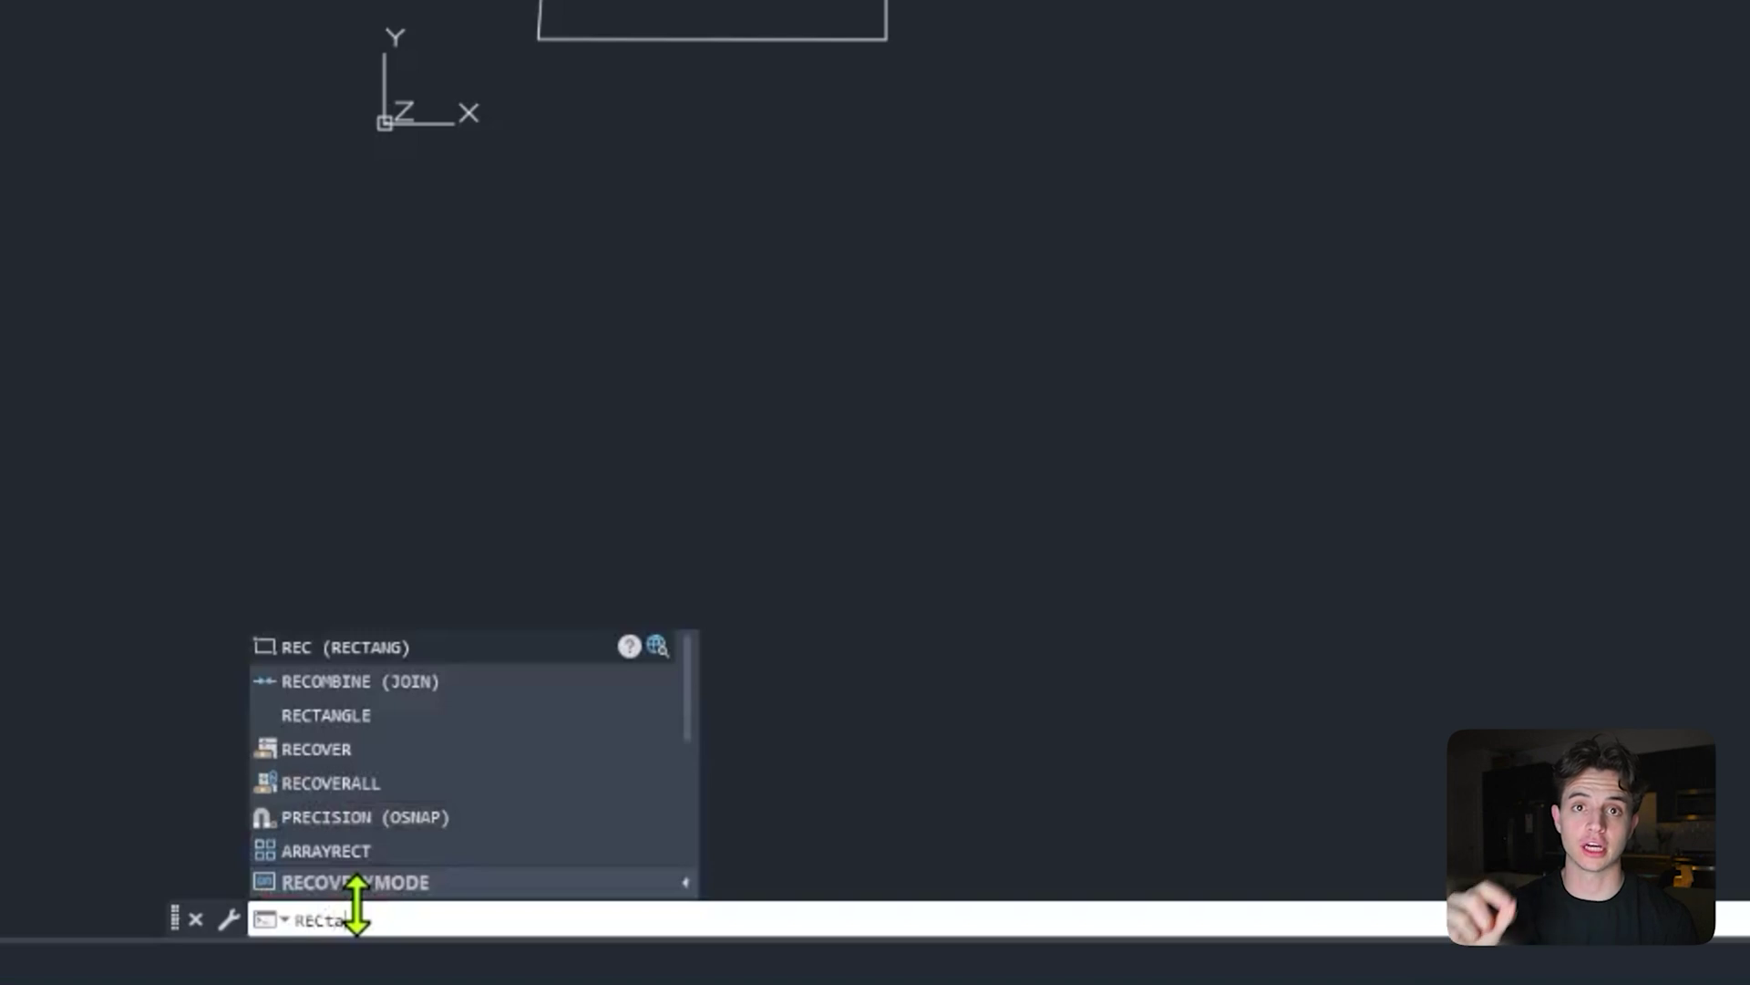
type("ng")
key("Return")
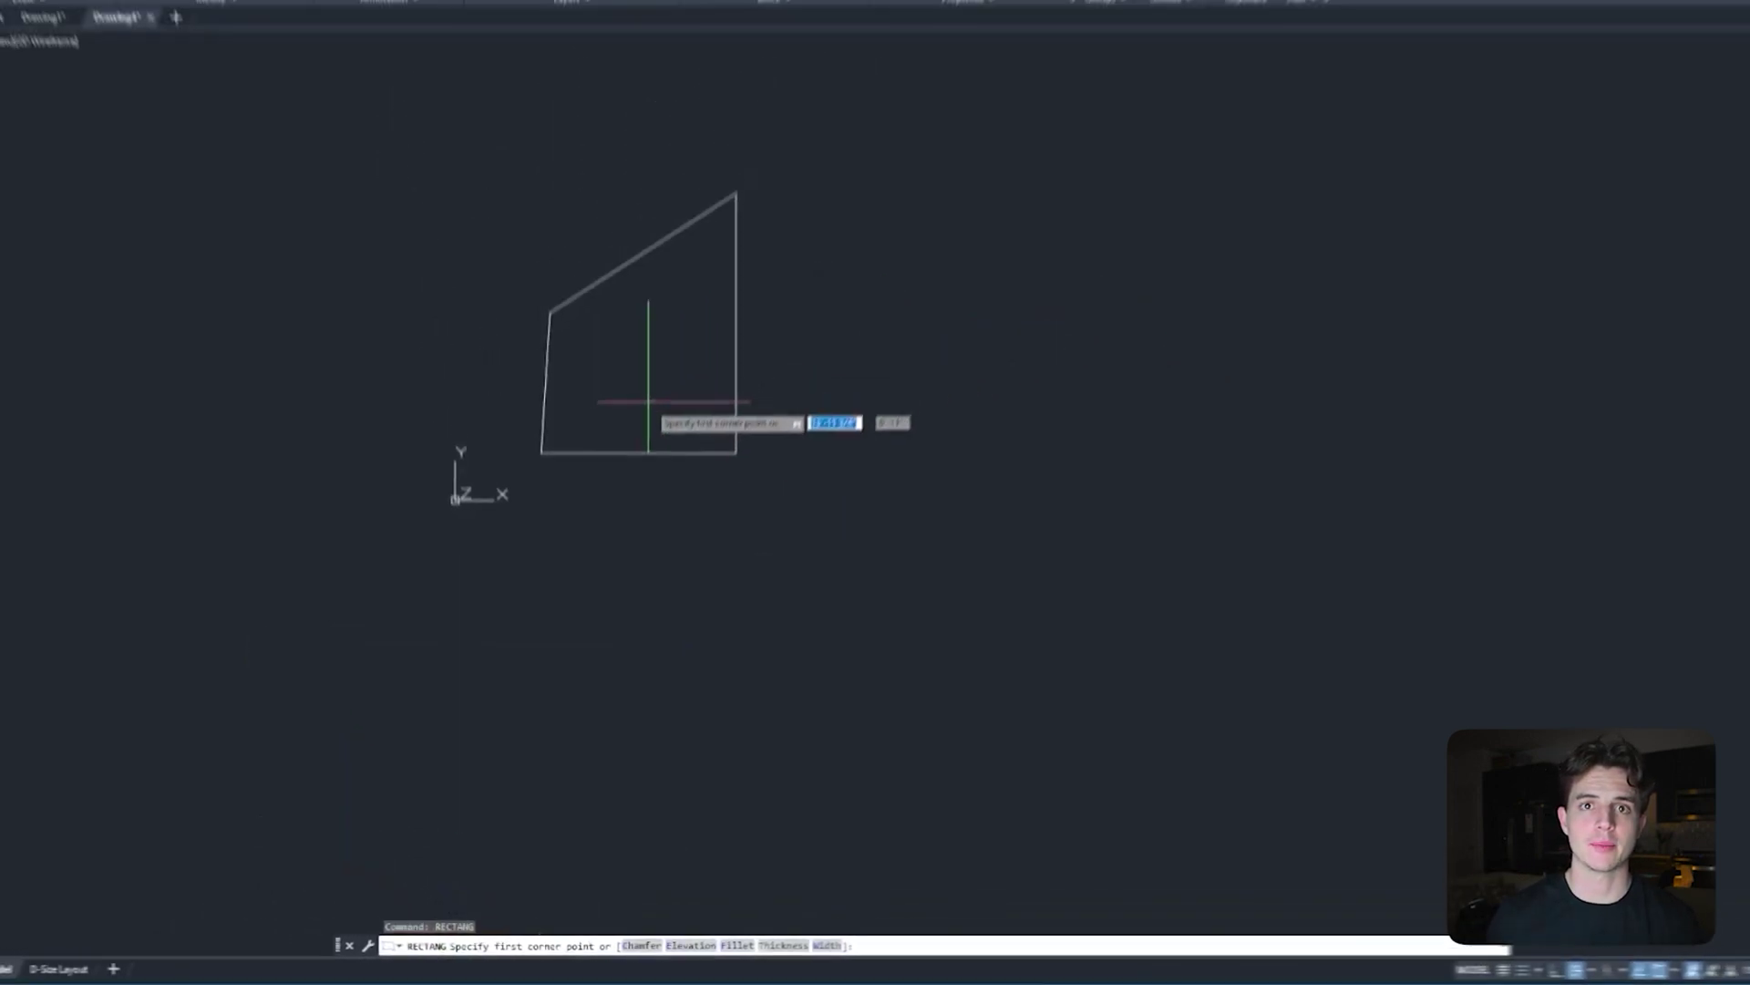
left_click(648, 387)
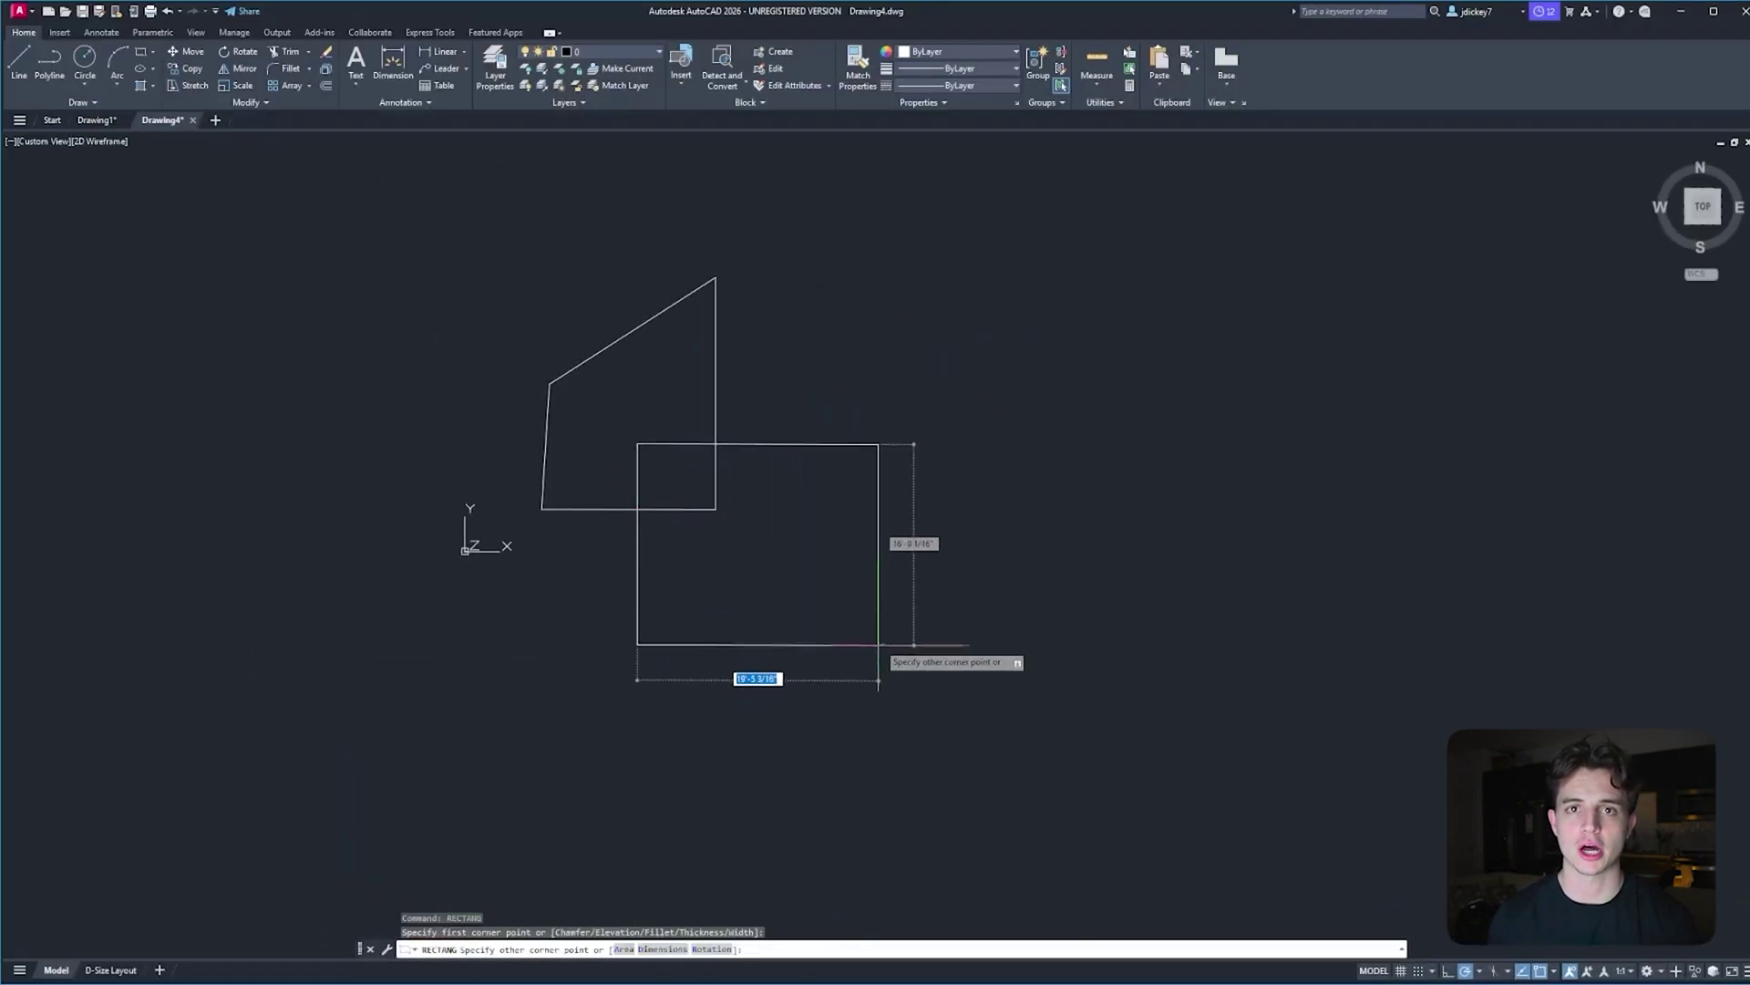
left_click(878, 643)
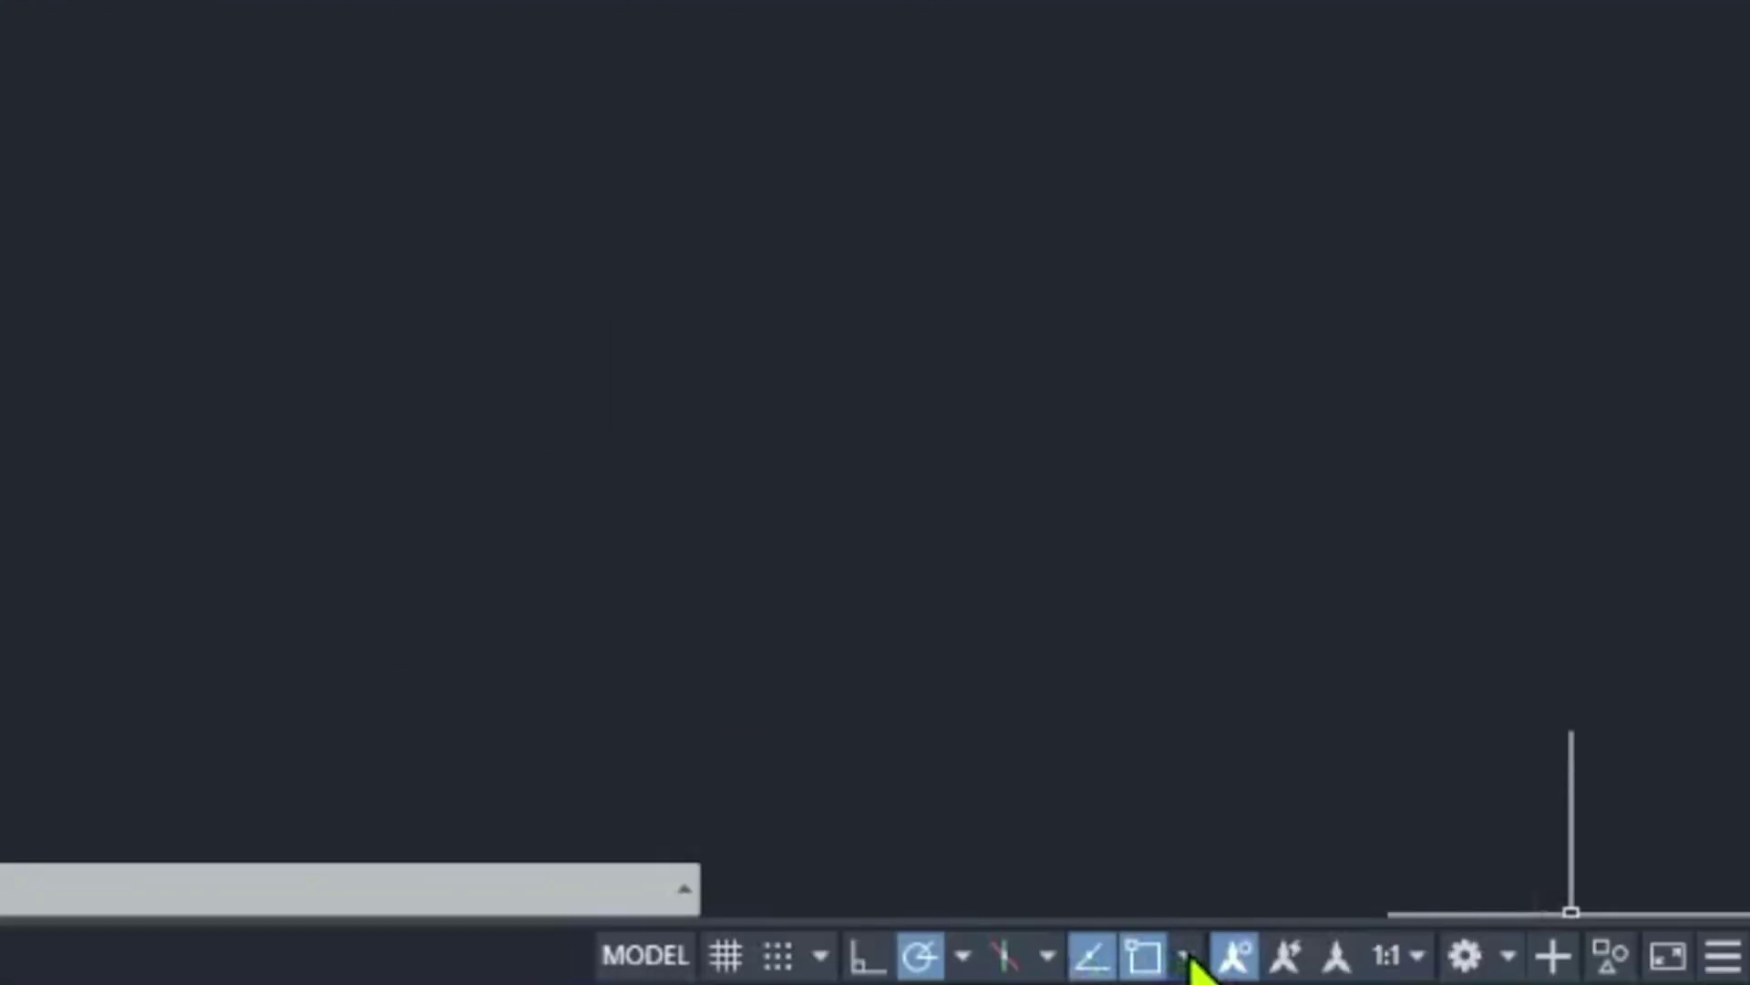
Toggle Midpoint object snap off and back on in the Object Snap list
left_click(1185, 955)
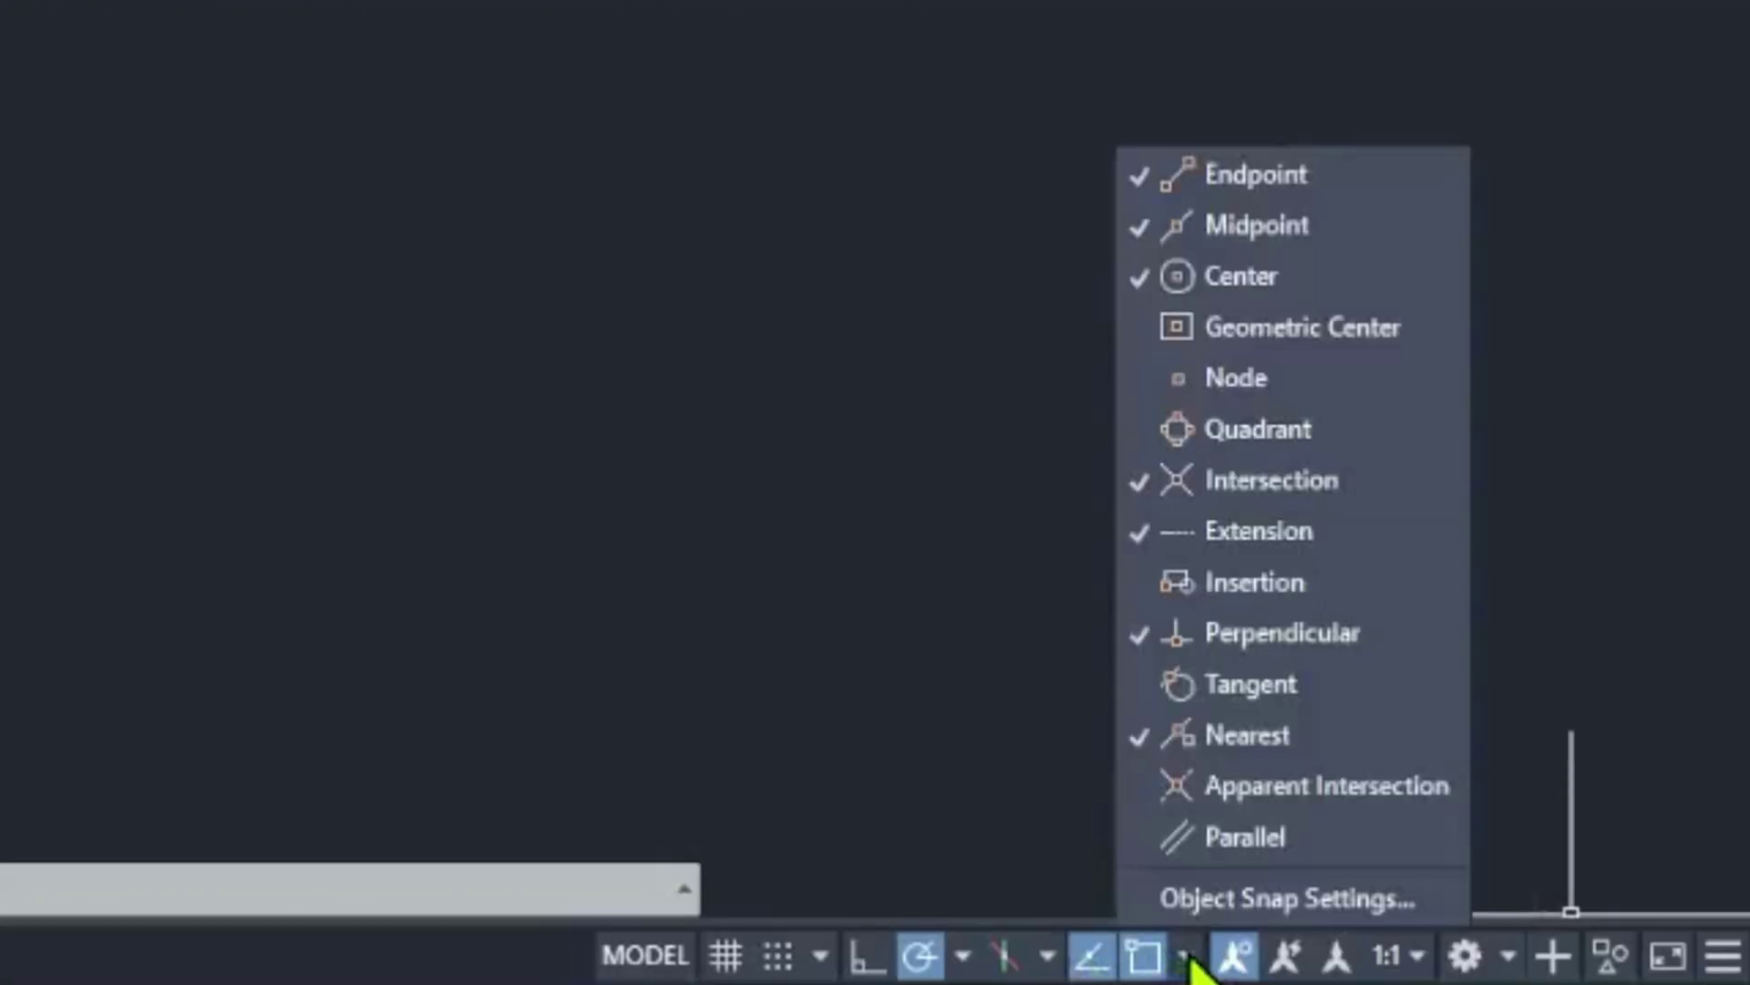
left_click(1240, 225)
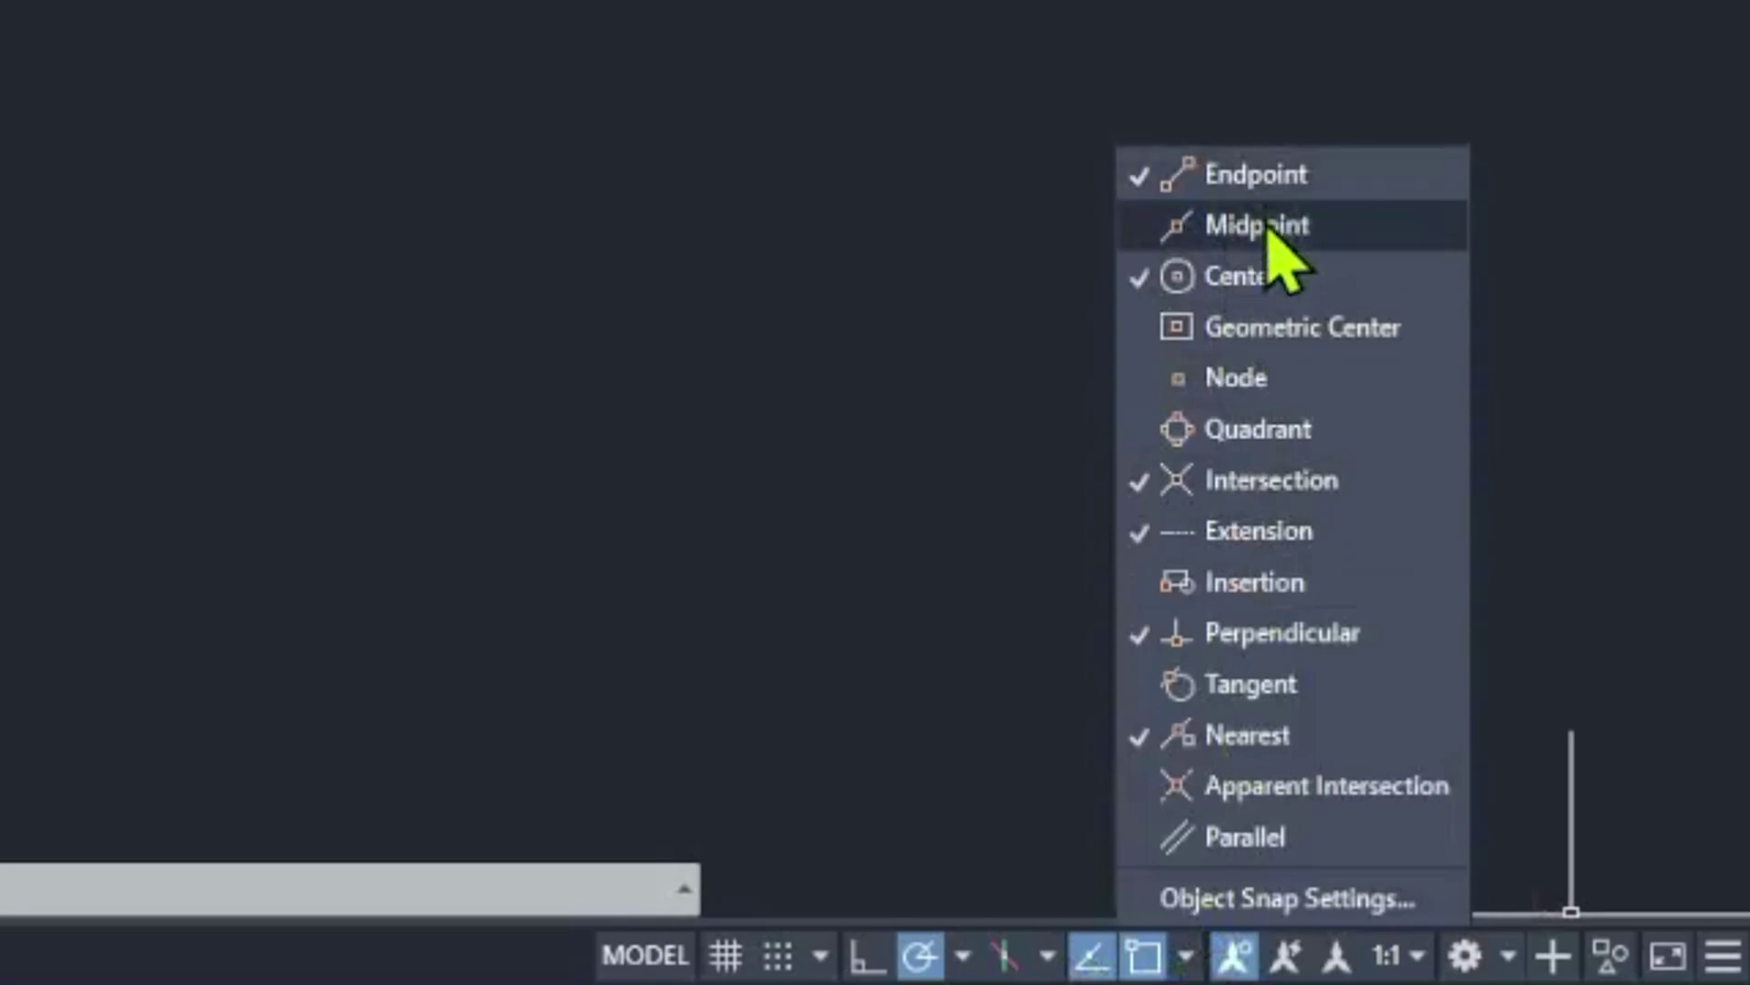
left_click(1263, 228)
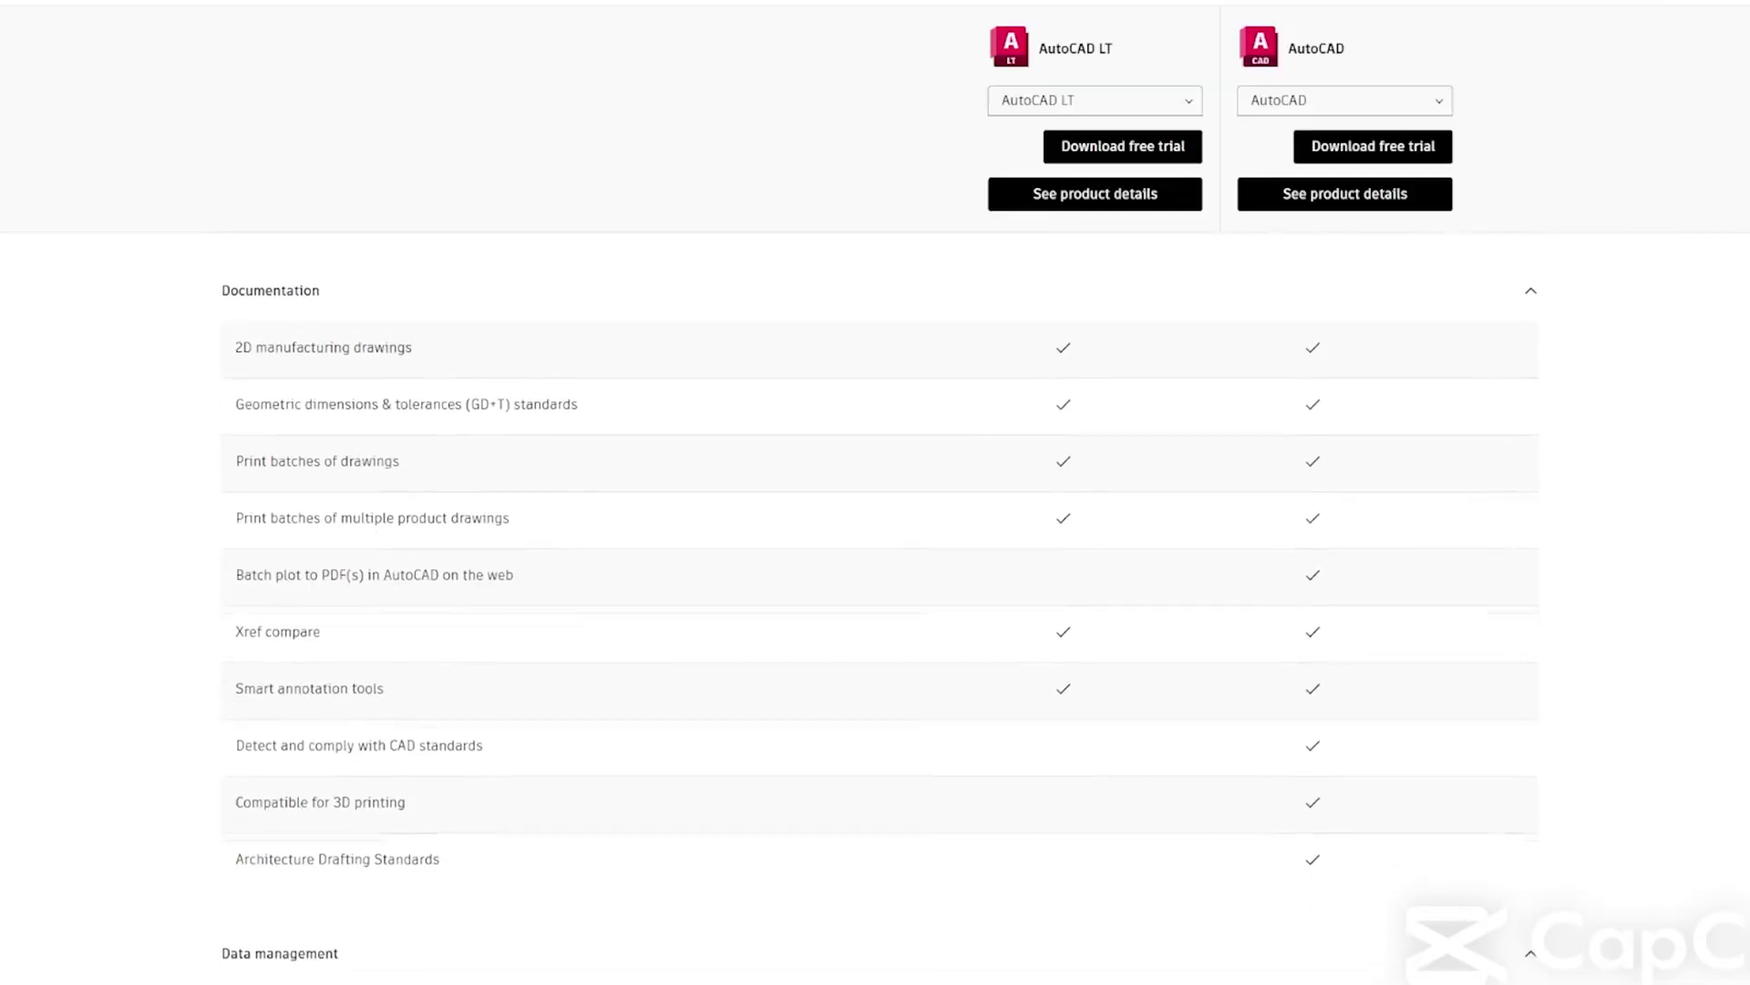
Scroll the AutoCAD LT vs AutoCAD comparison down to the 2D + 3D modeling section
scroll(880, 611, "down", 5)
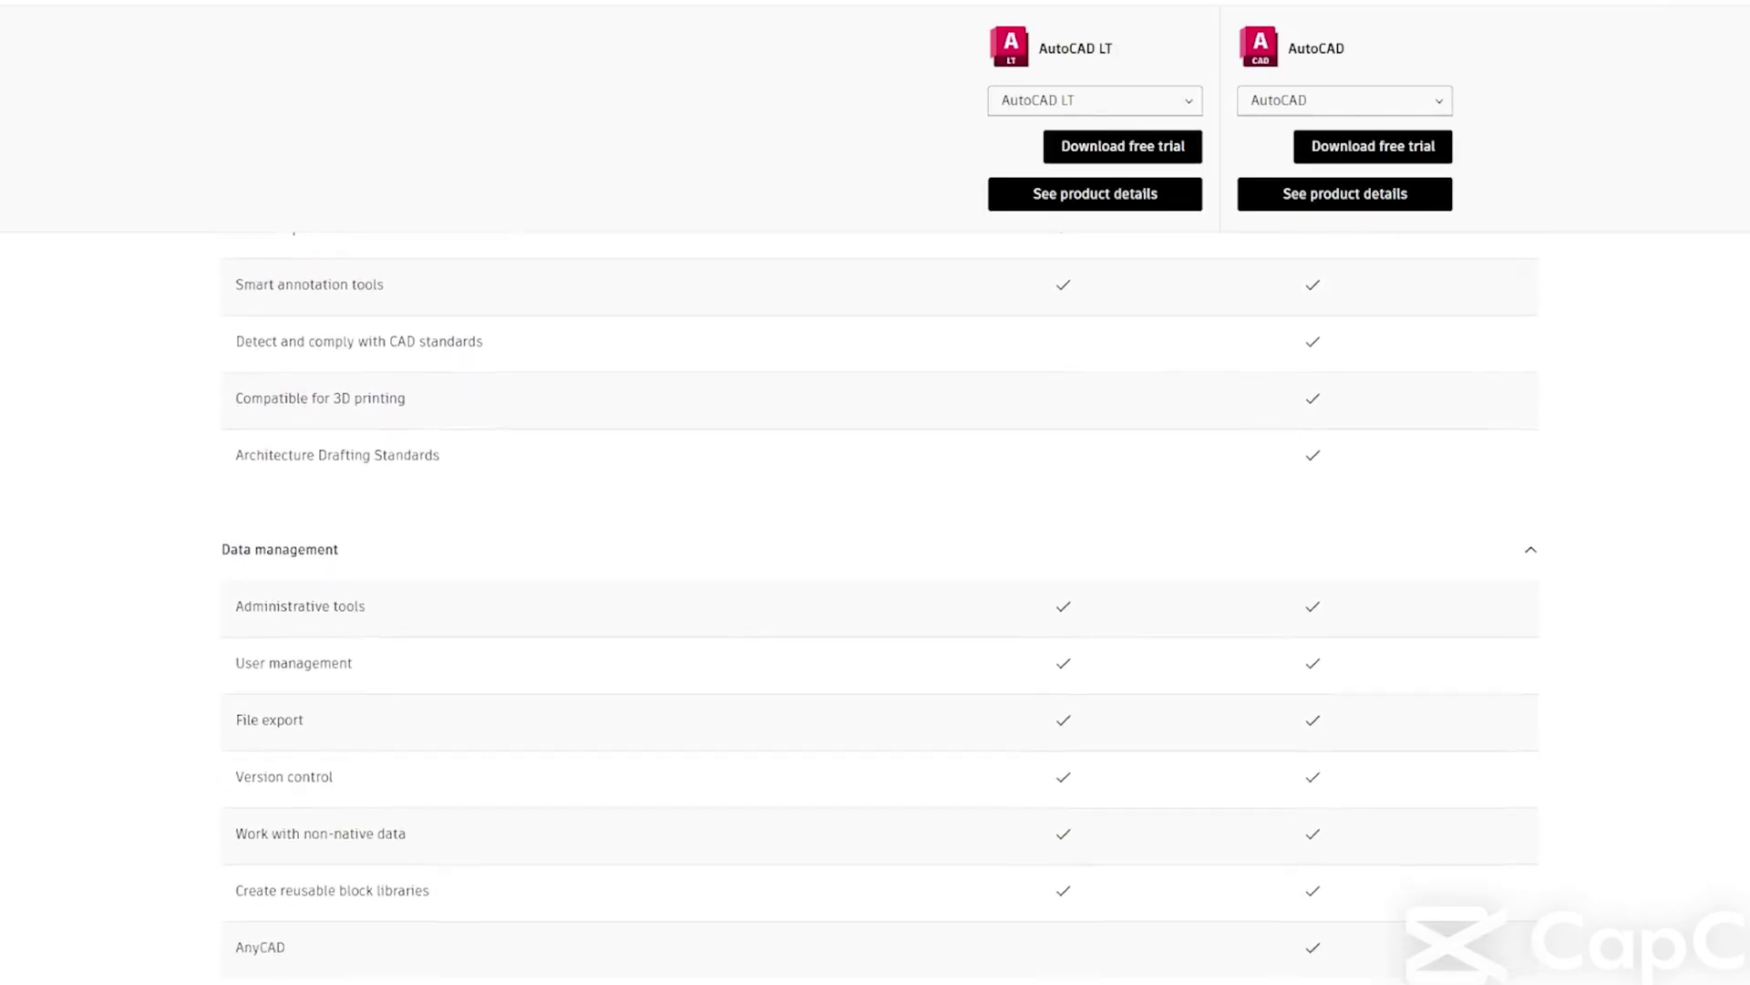
scroll(880, 592, "down", 3)
scroll(879, 592, "down", 3)
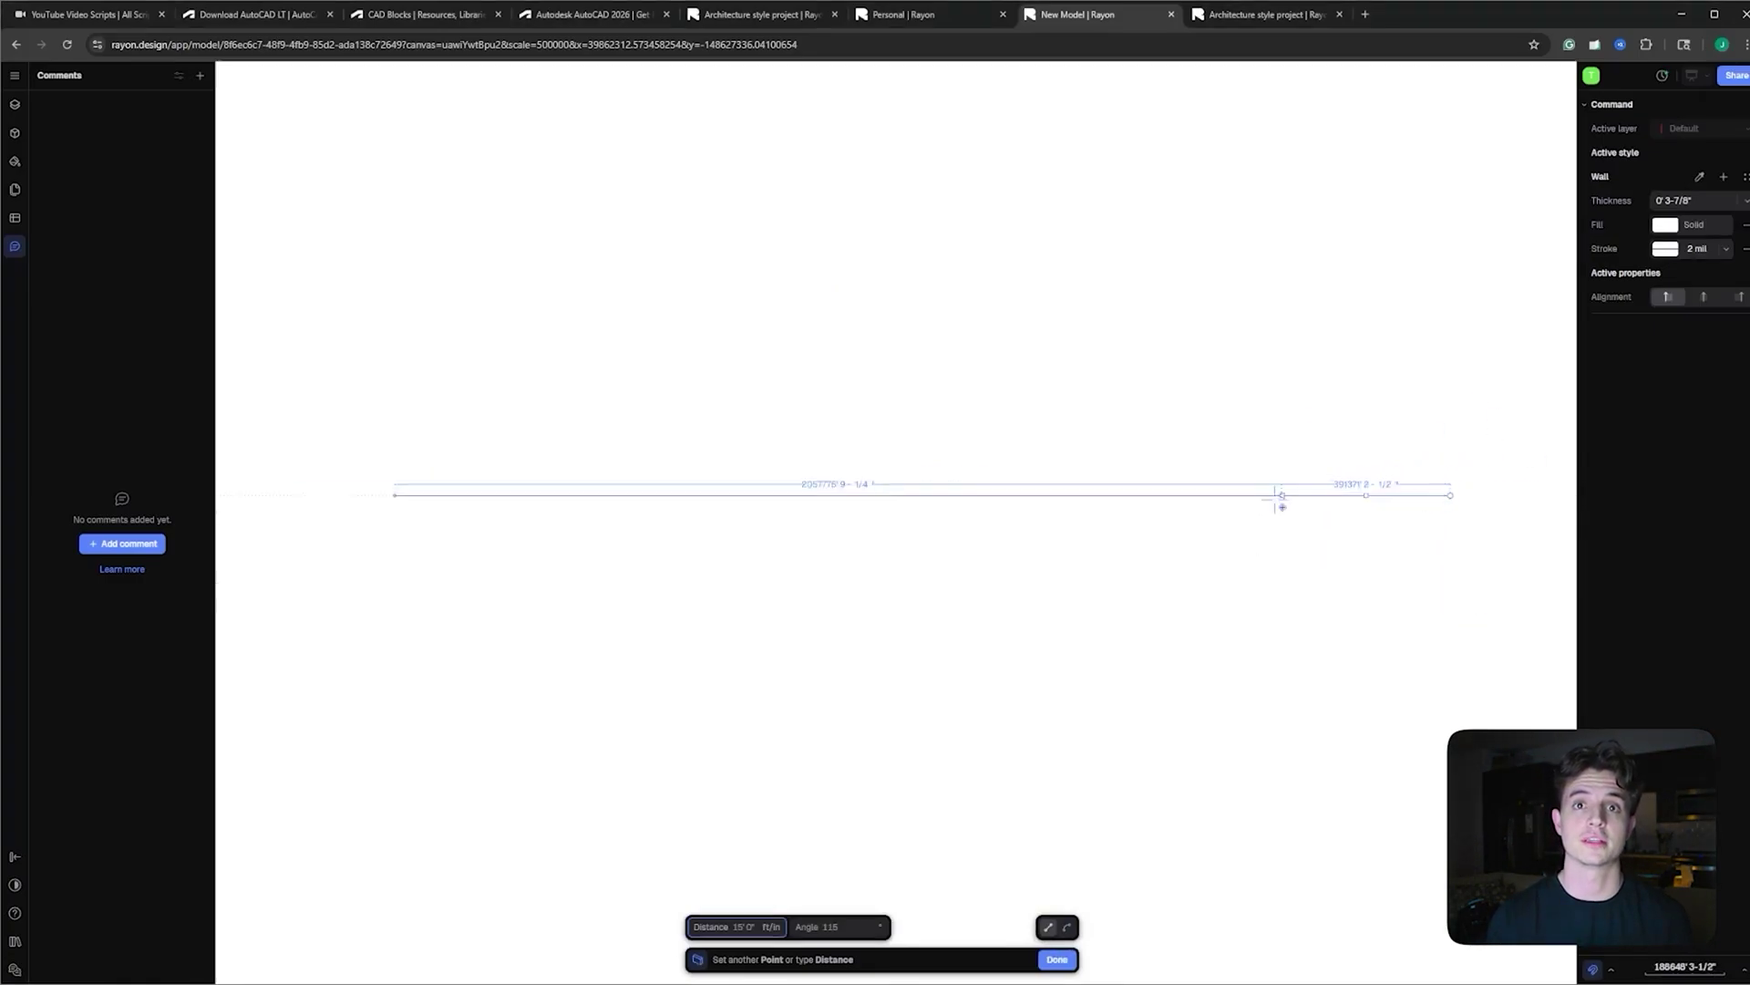
Finish the long straight wall in Rayon Design
key("Escape")
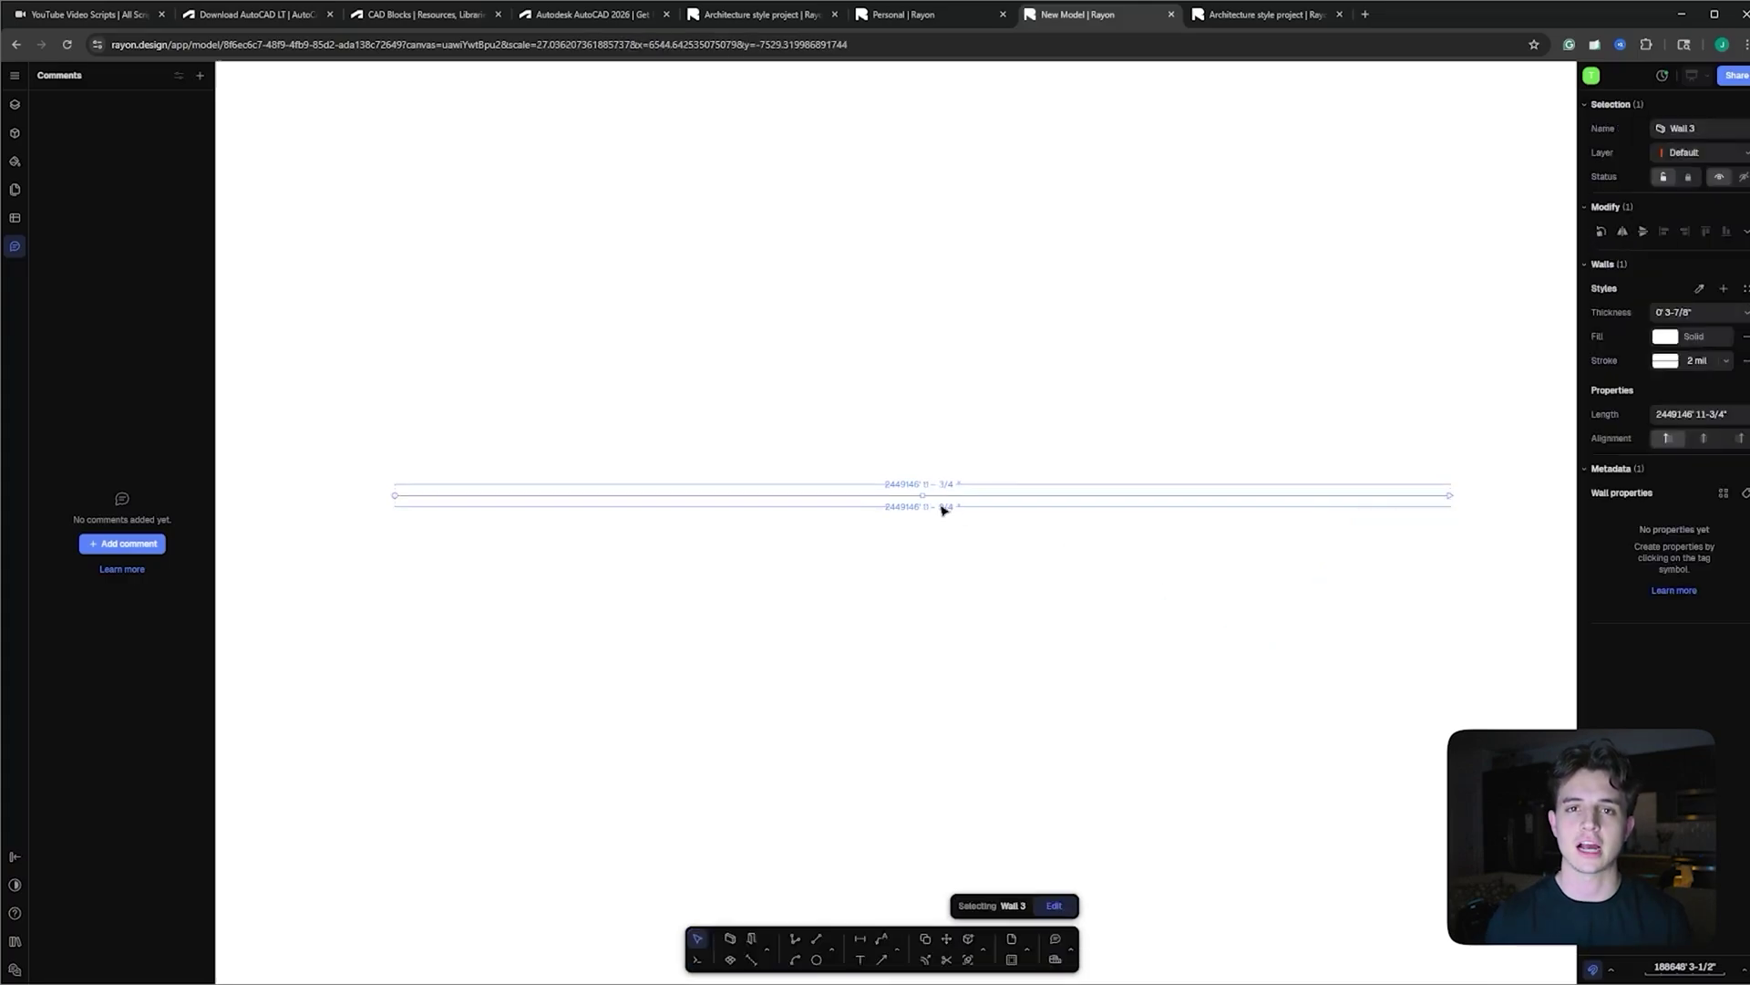
scroll(939, 507, "up", 3)
scroll(1141, 606, "down", 3)
scroll(1140, 605, "right", 4)
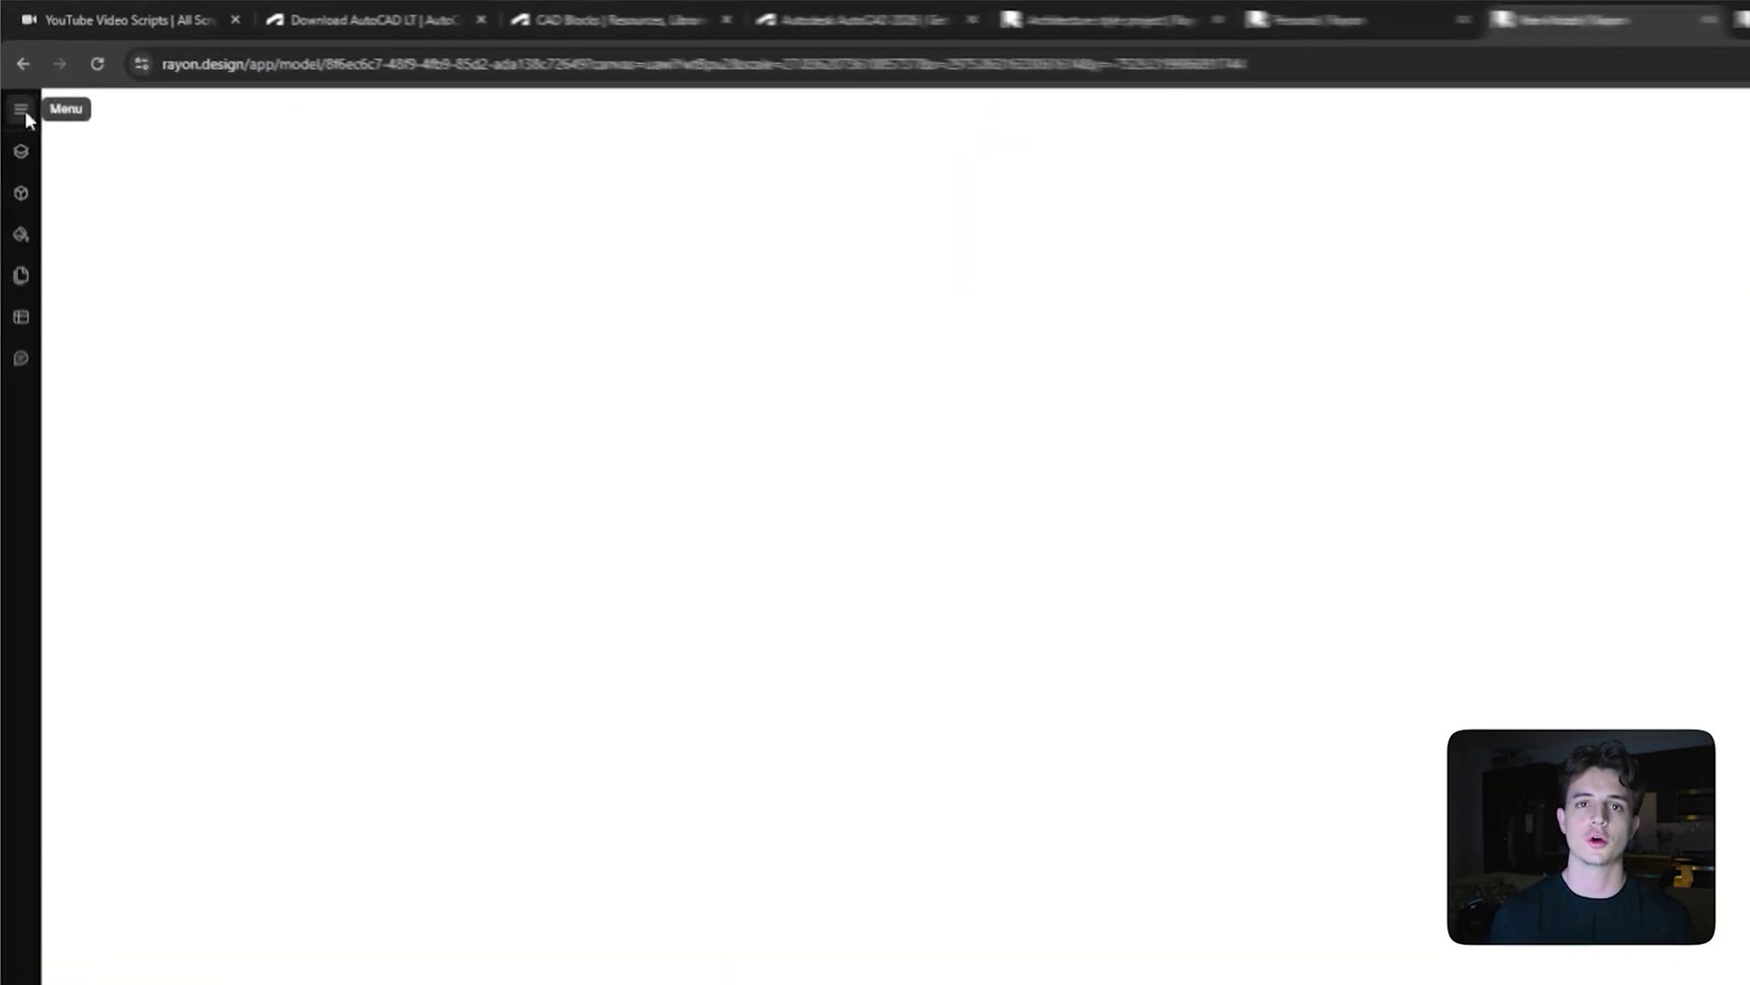
Look at the main model menu, then show the Layers and Blocks panels
left_click(15, 76)
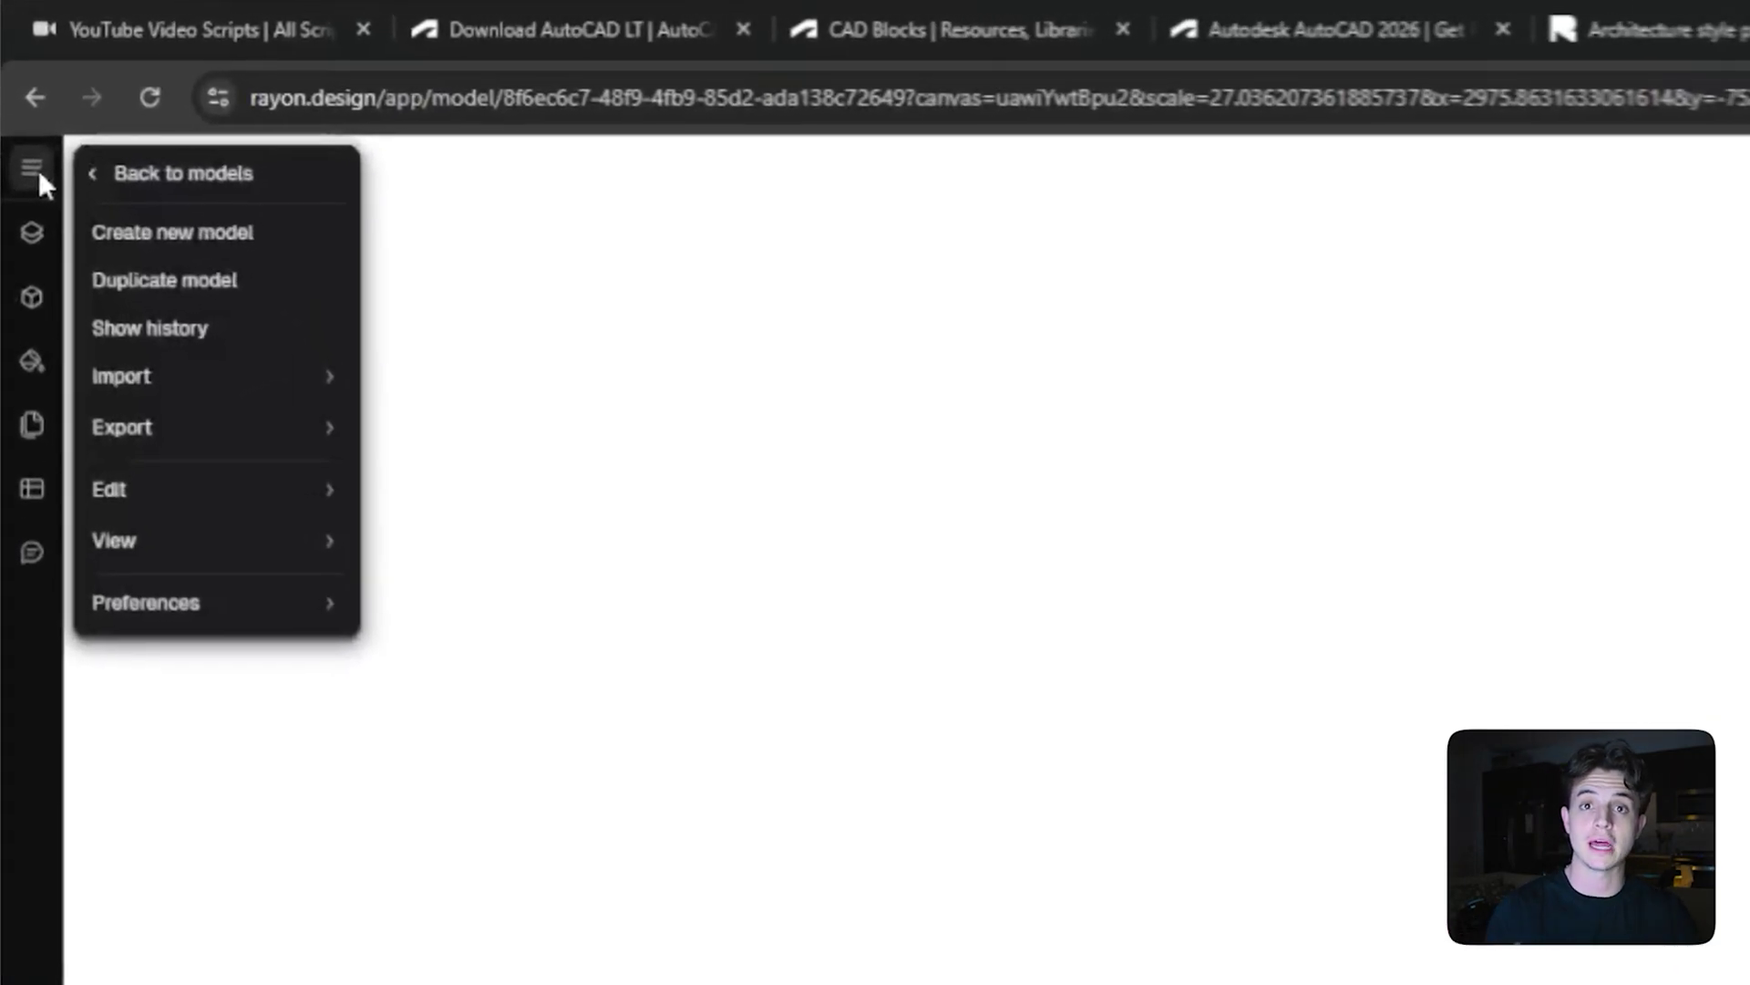
left_click(34, 239)
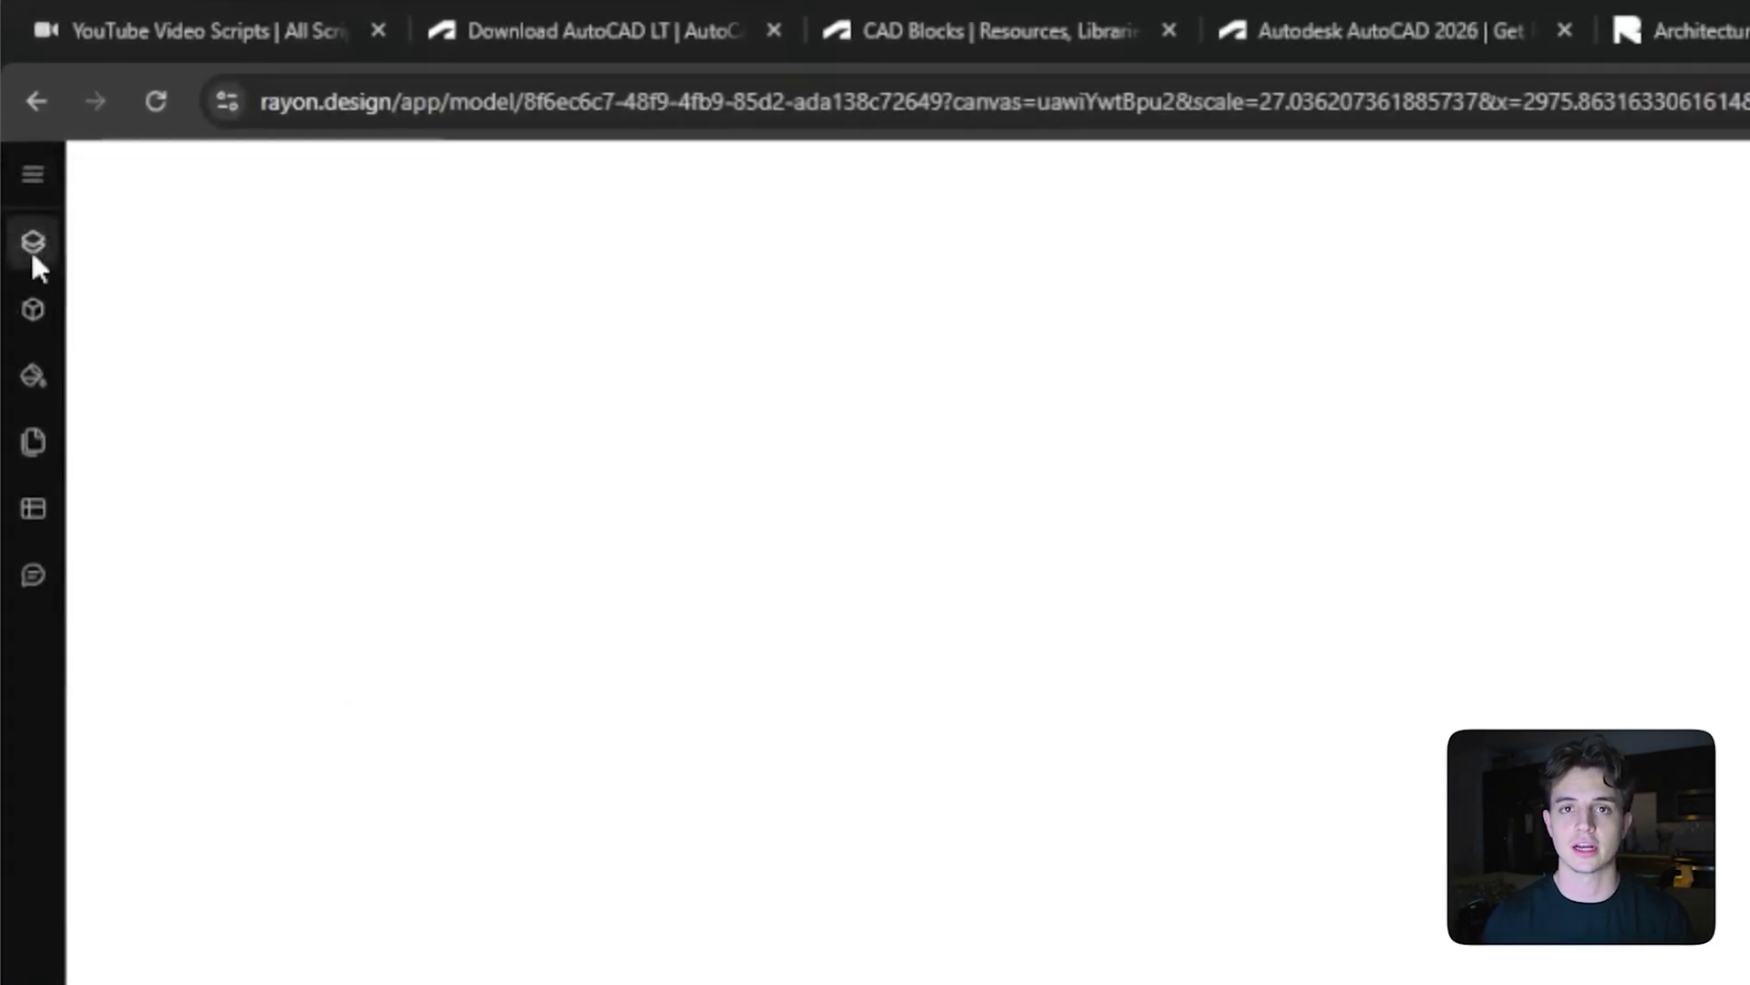
left_click(32, 248)
left_click(36, 312)
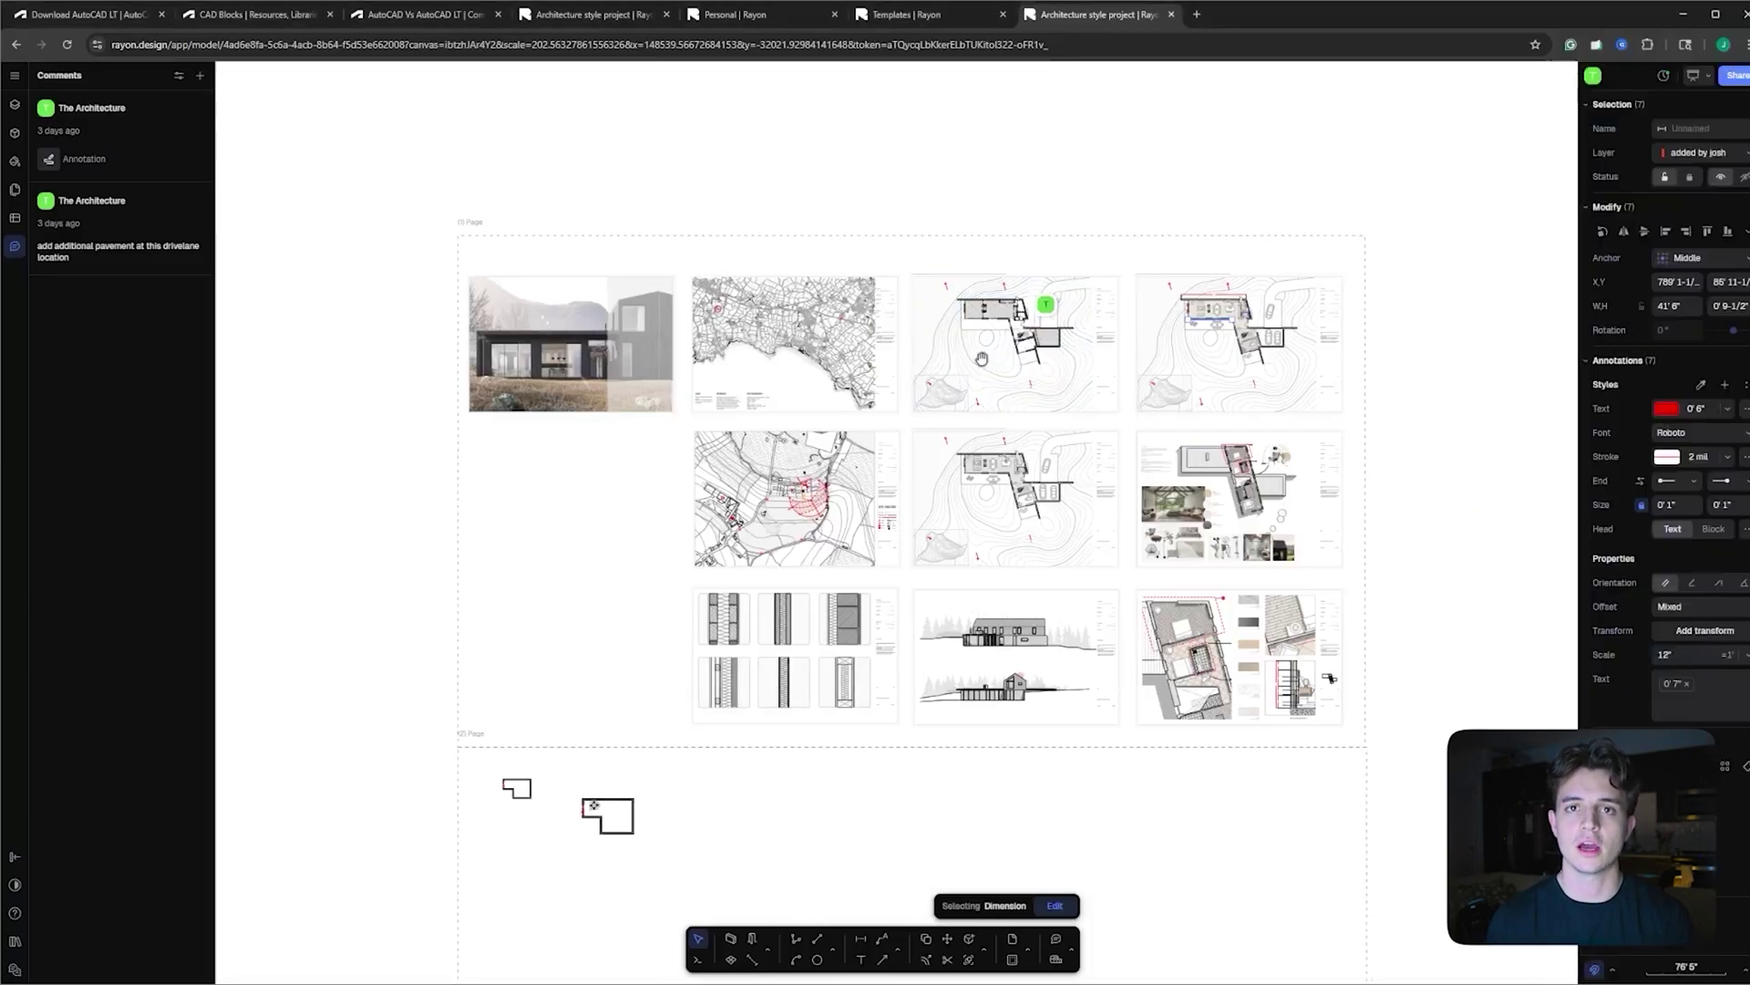
Move the Rayon desktop app window over the browser and maximize it
scroll(1021, 369, "up", 5)
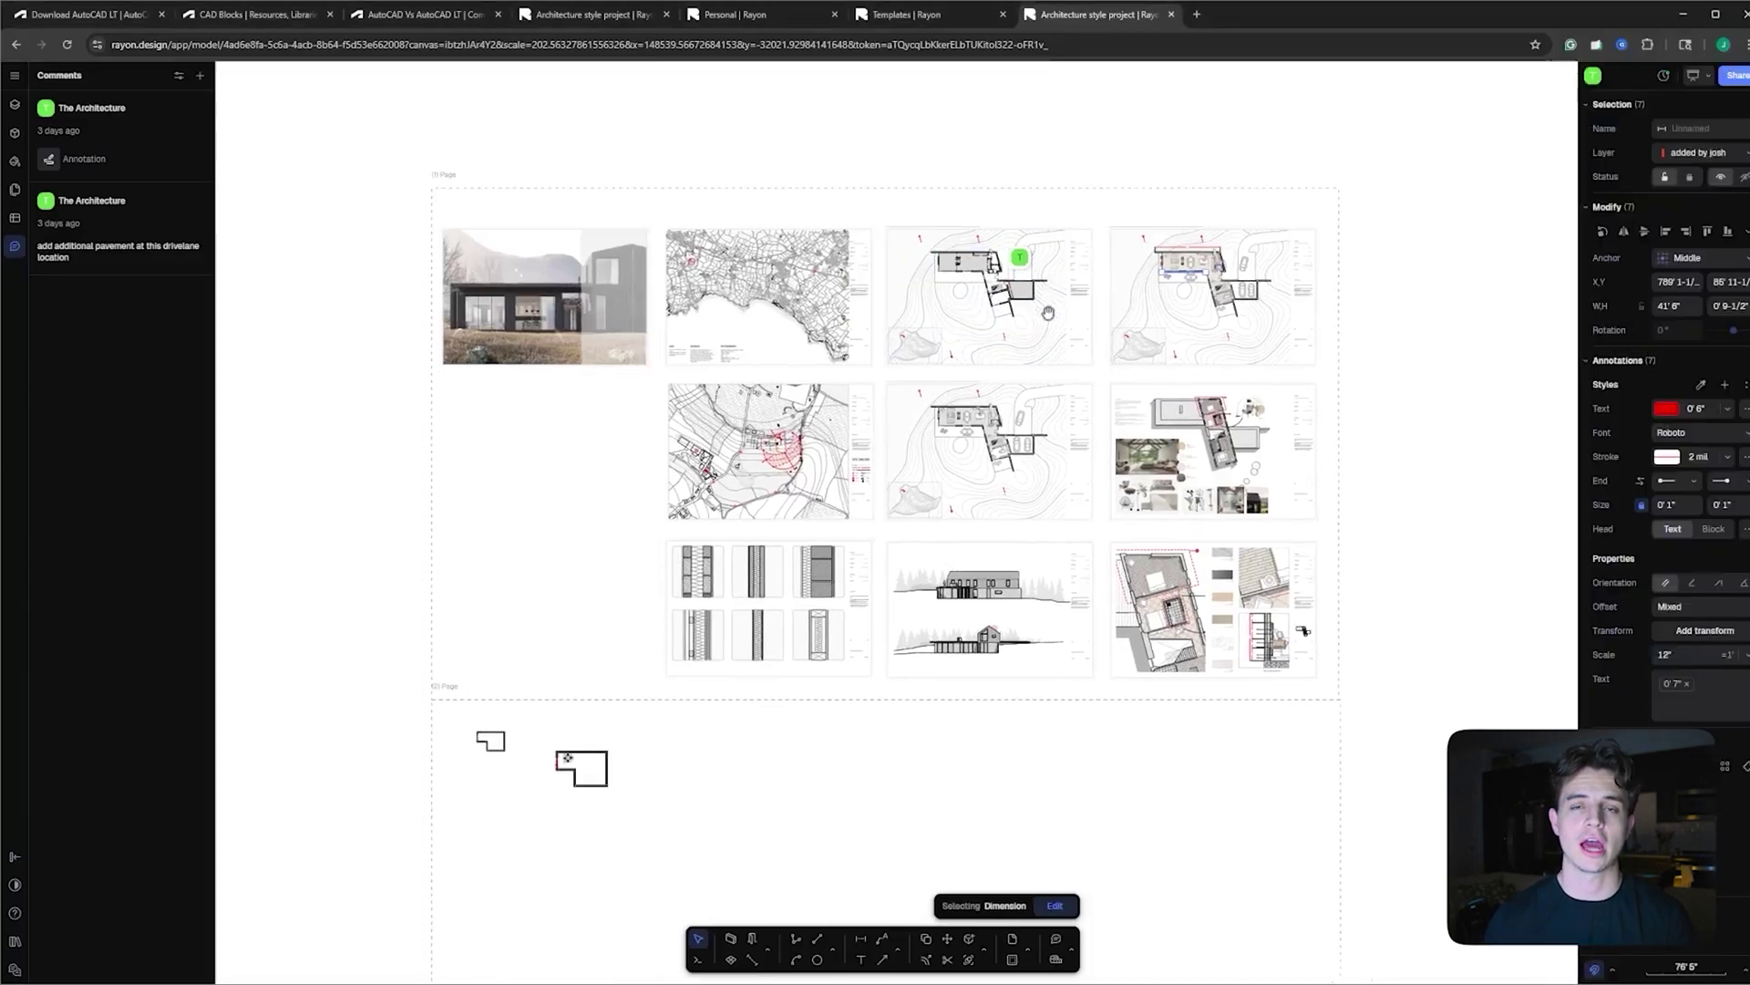
scroll(1003, 370, "right", 4)
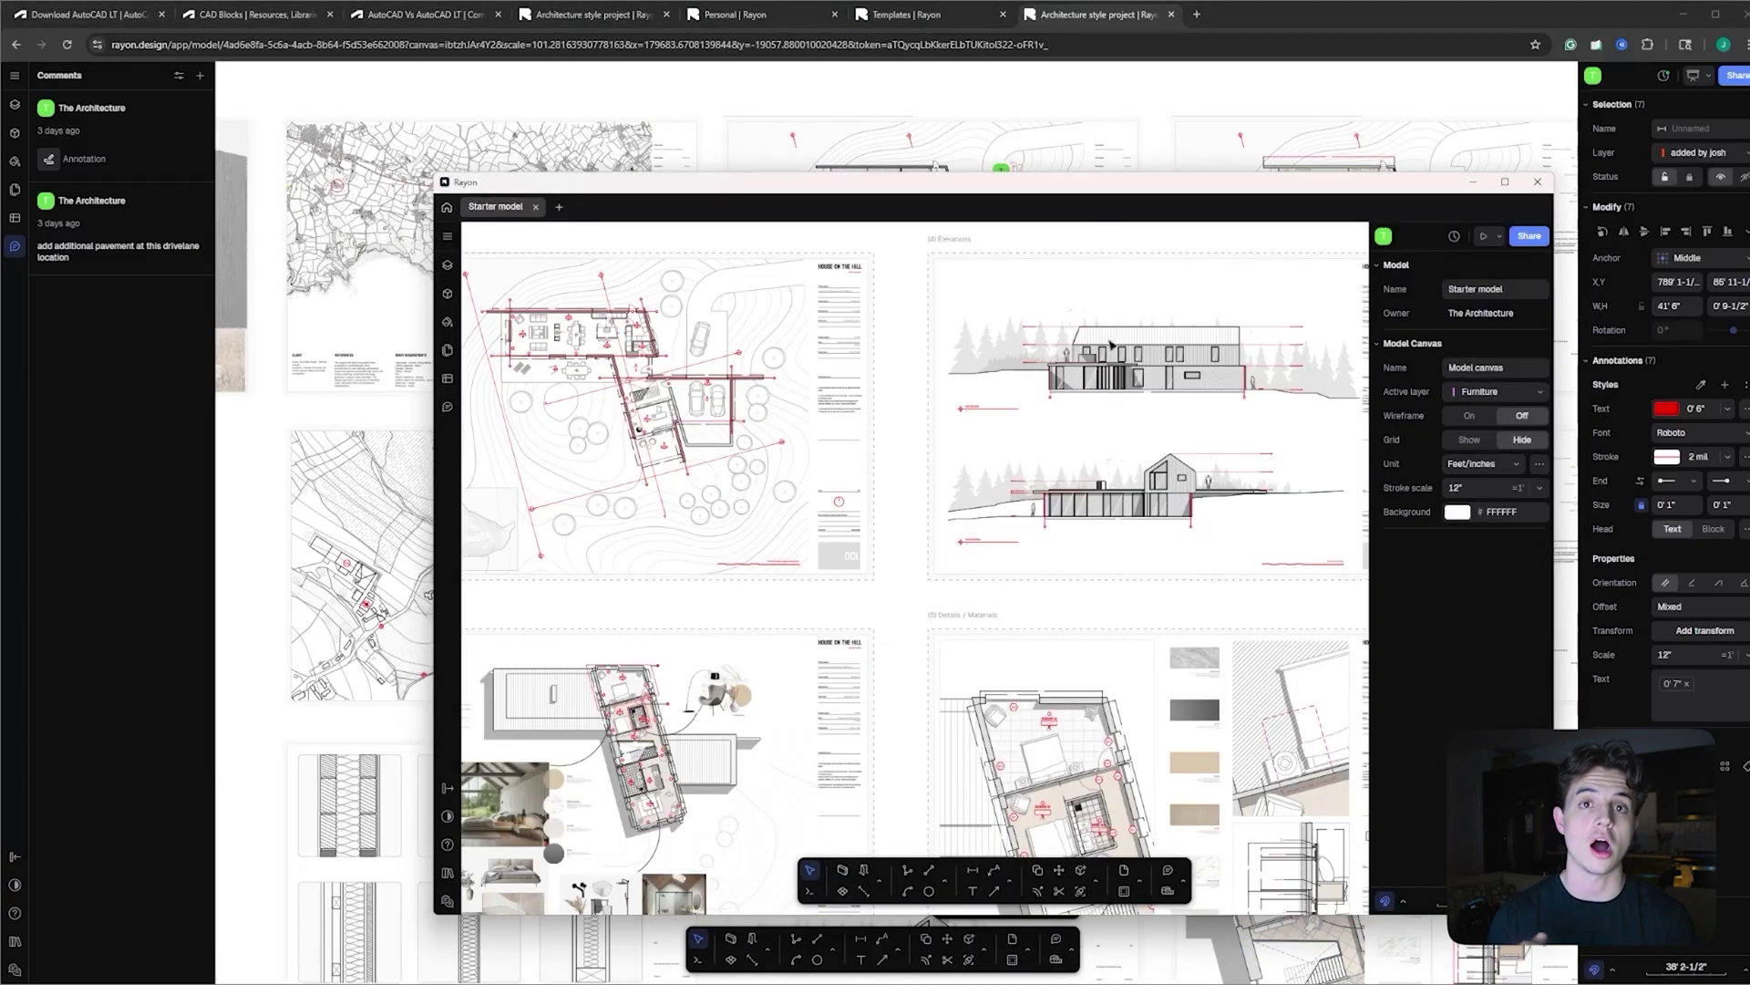
left_click_drag(1059, 188, 946, 118)
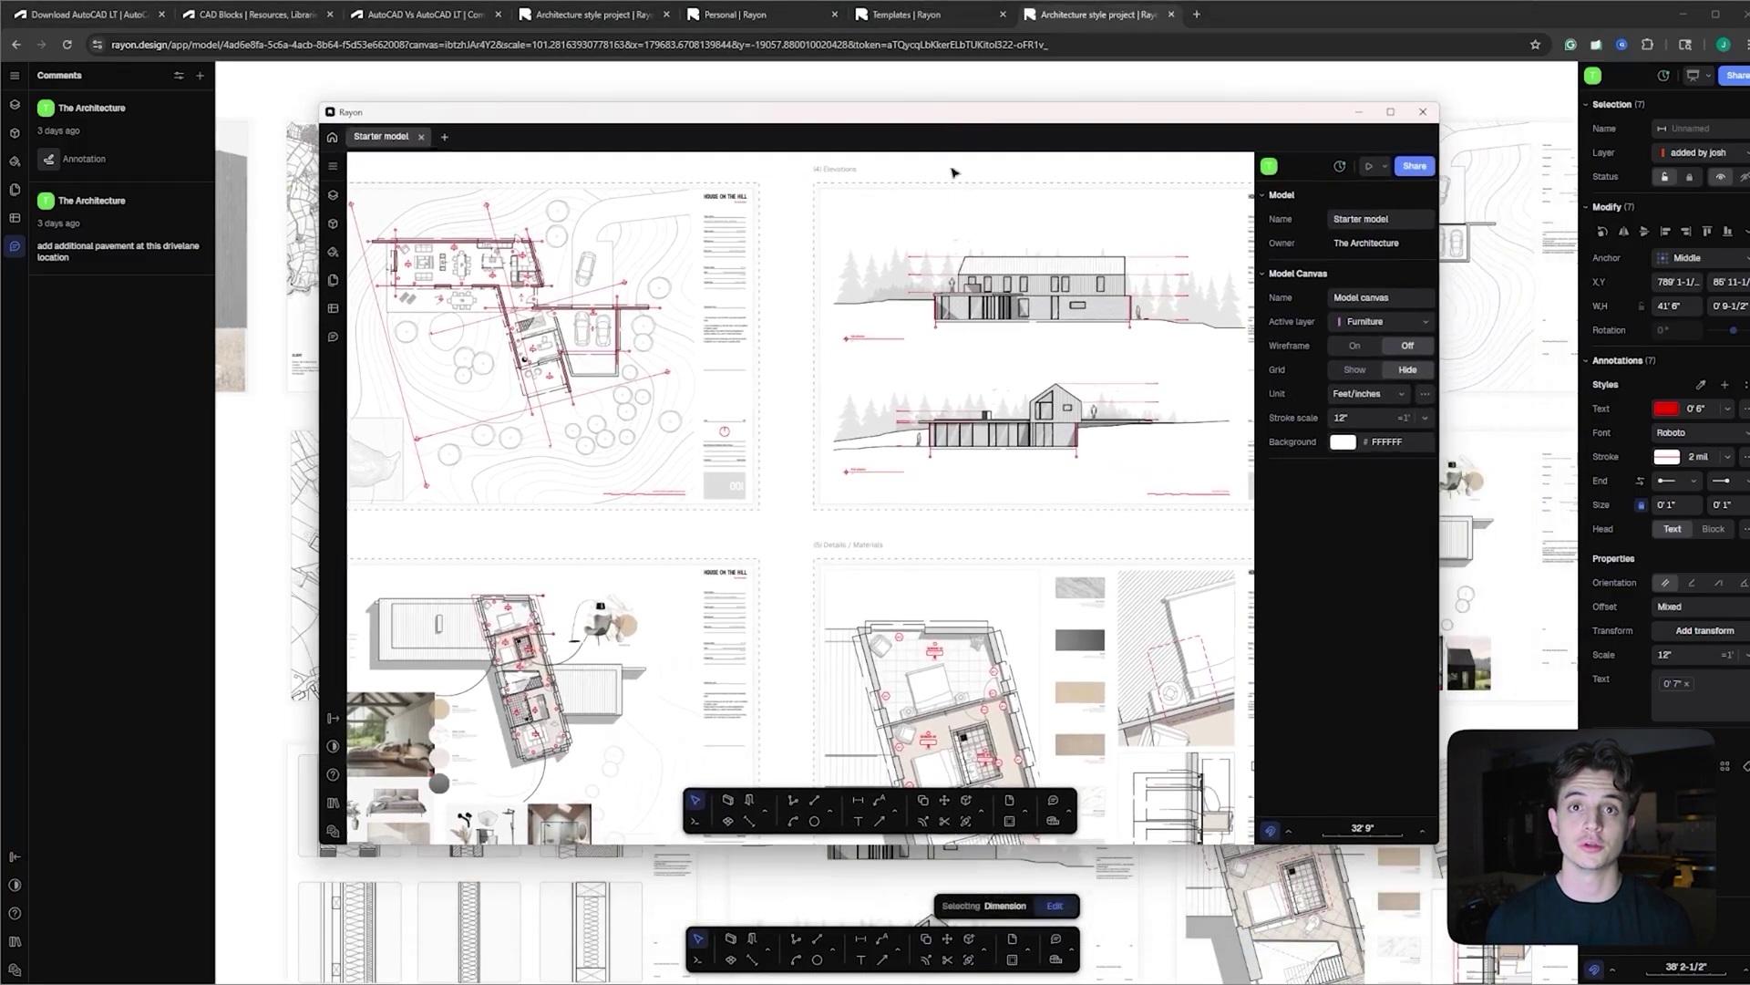
left_click(1390, 113)
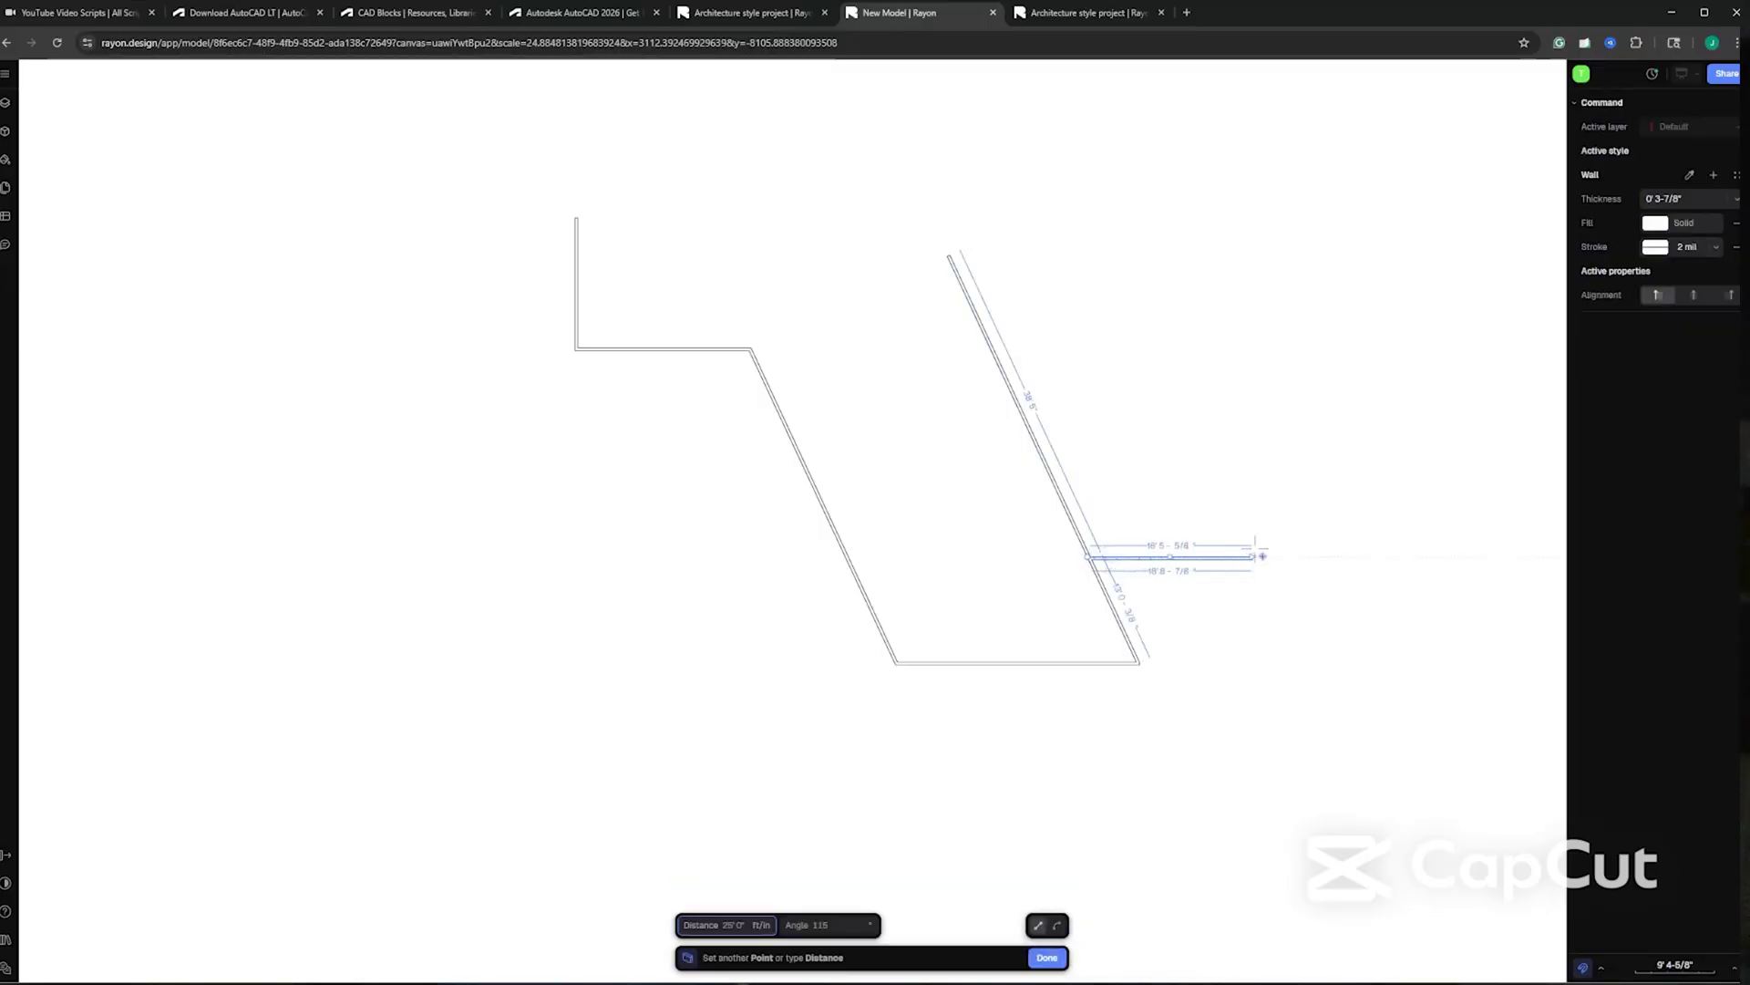
Finish the horizontal wall and add a new top wall starting from the left wall
left_click(1263, 557)
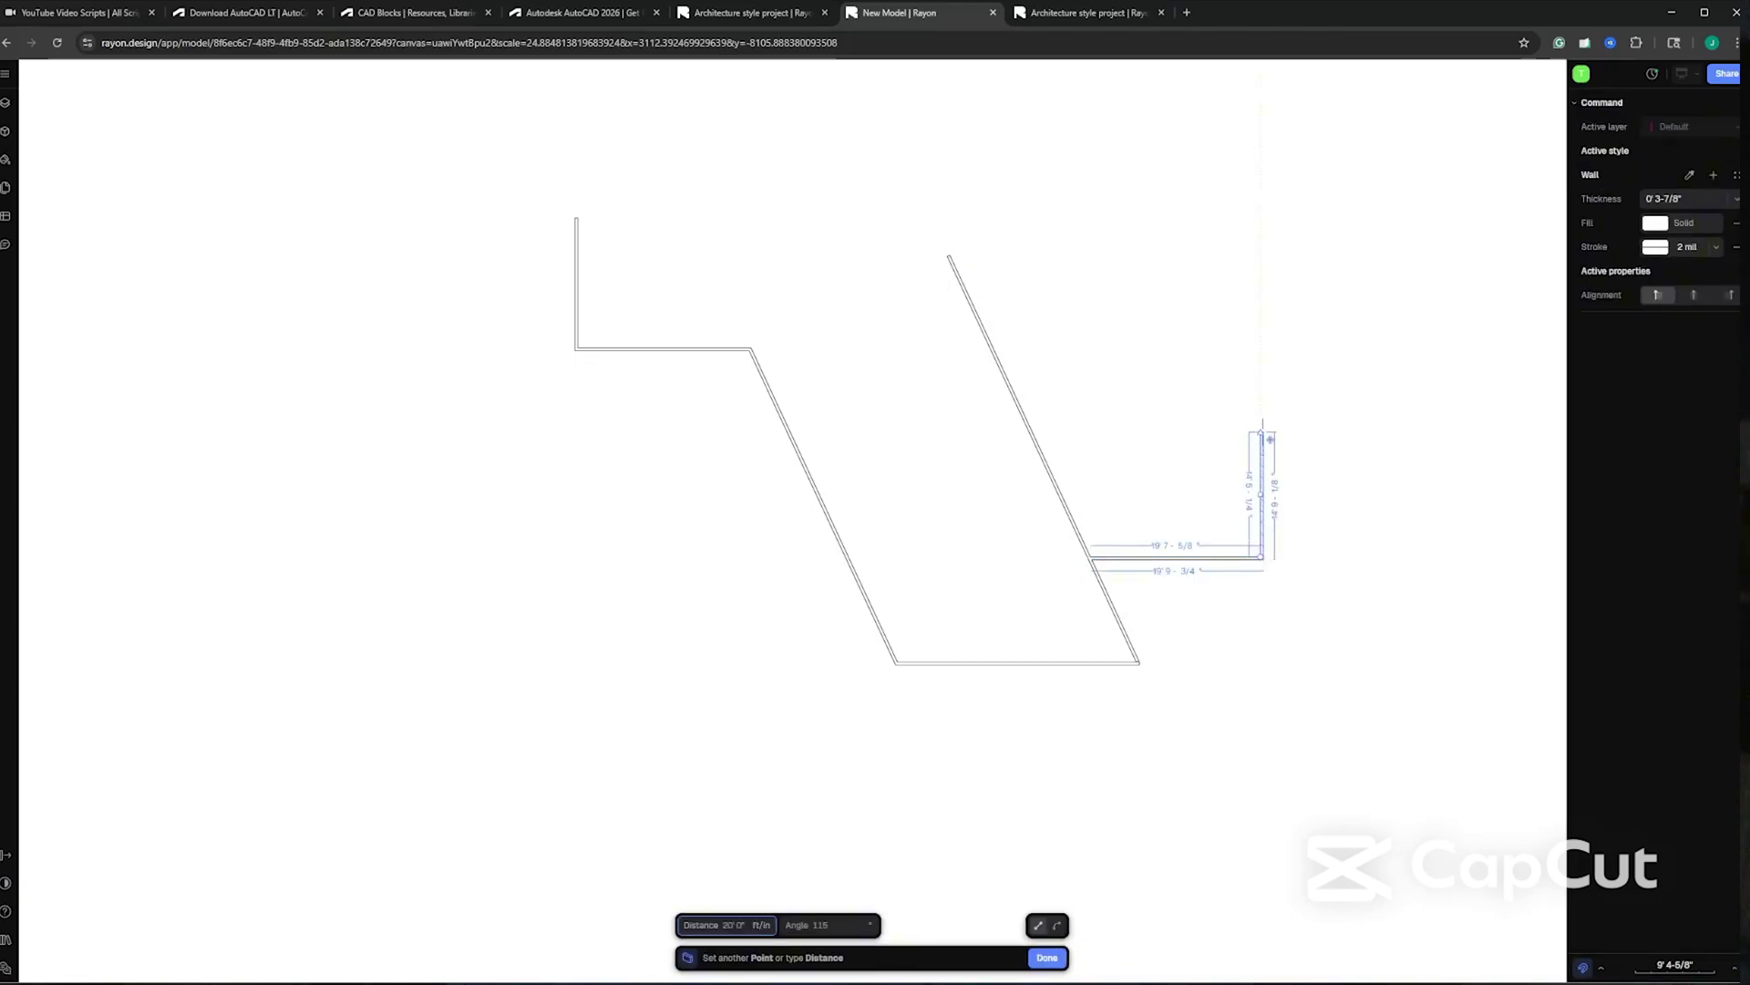
key("Escape")
left_click(576, 219)
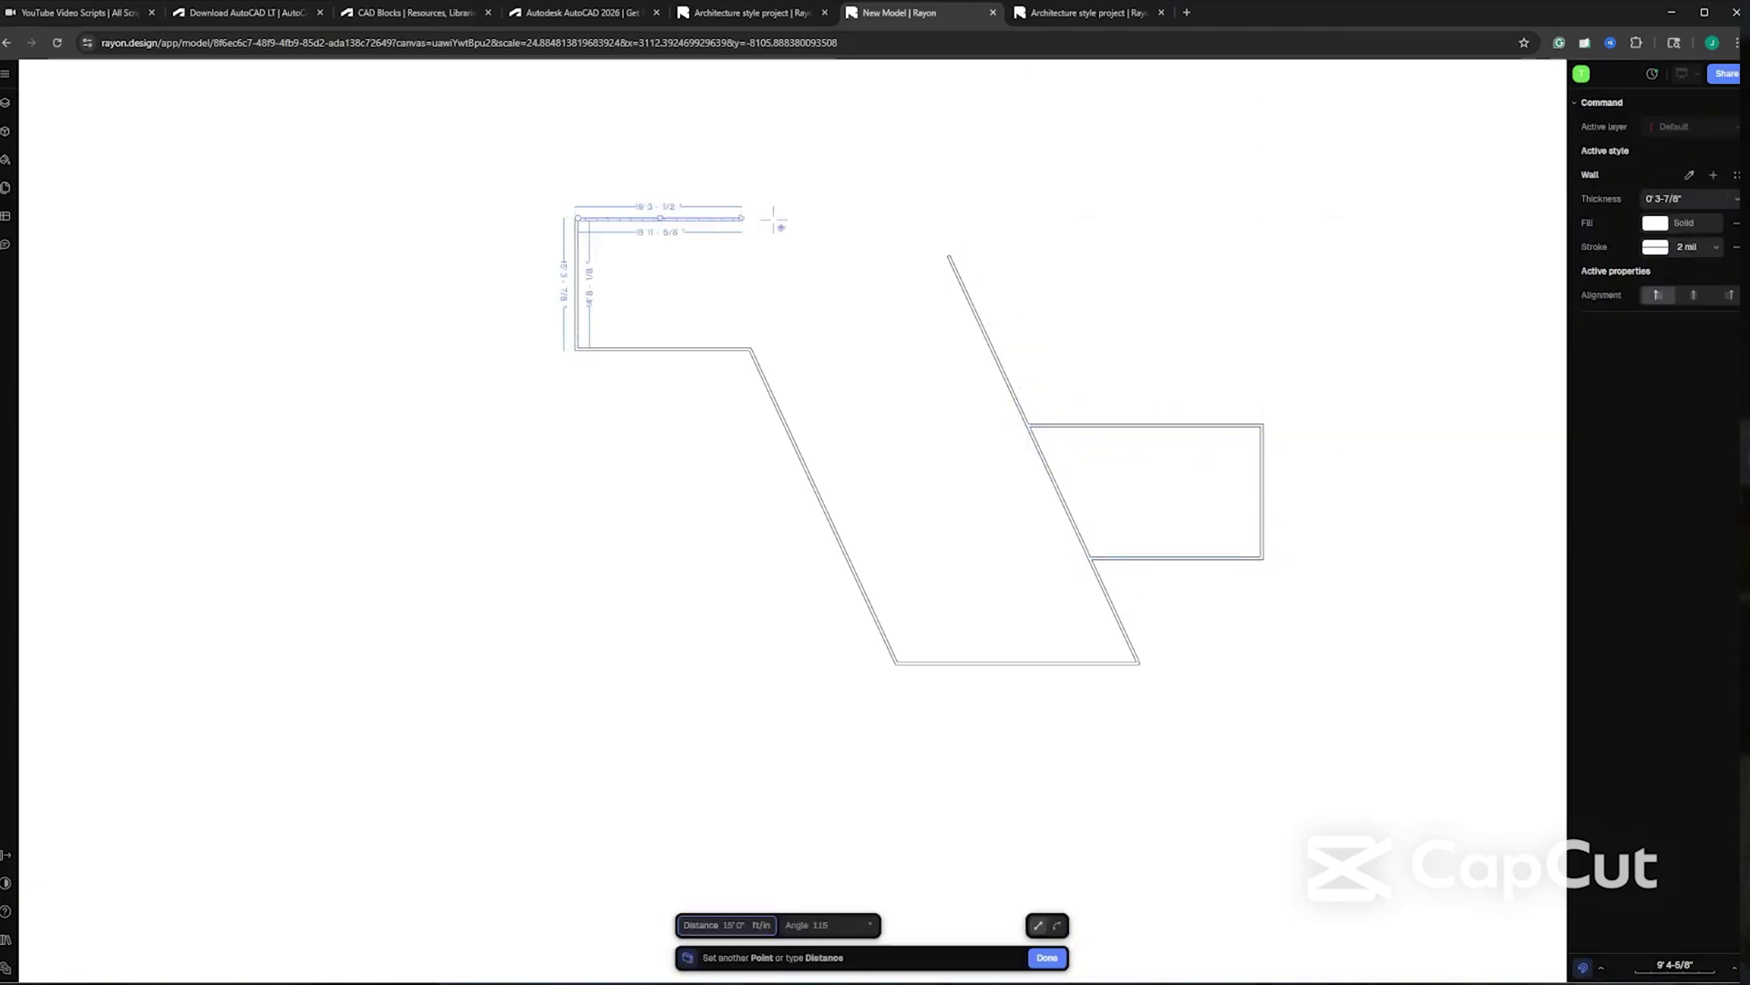
left_click(968, 218)
key("Escape")
scroll(950, 212, "up", 3)
scroll(957, 324, "up", 5)
Place the 28-inch door in the top-left wall and set its swing side
left_click(840, 176)
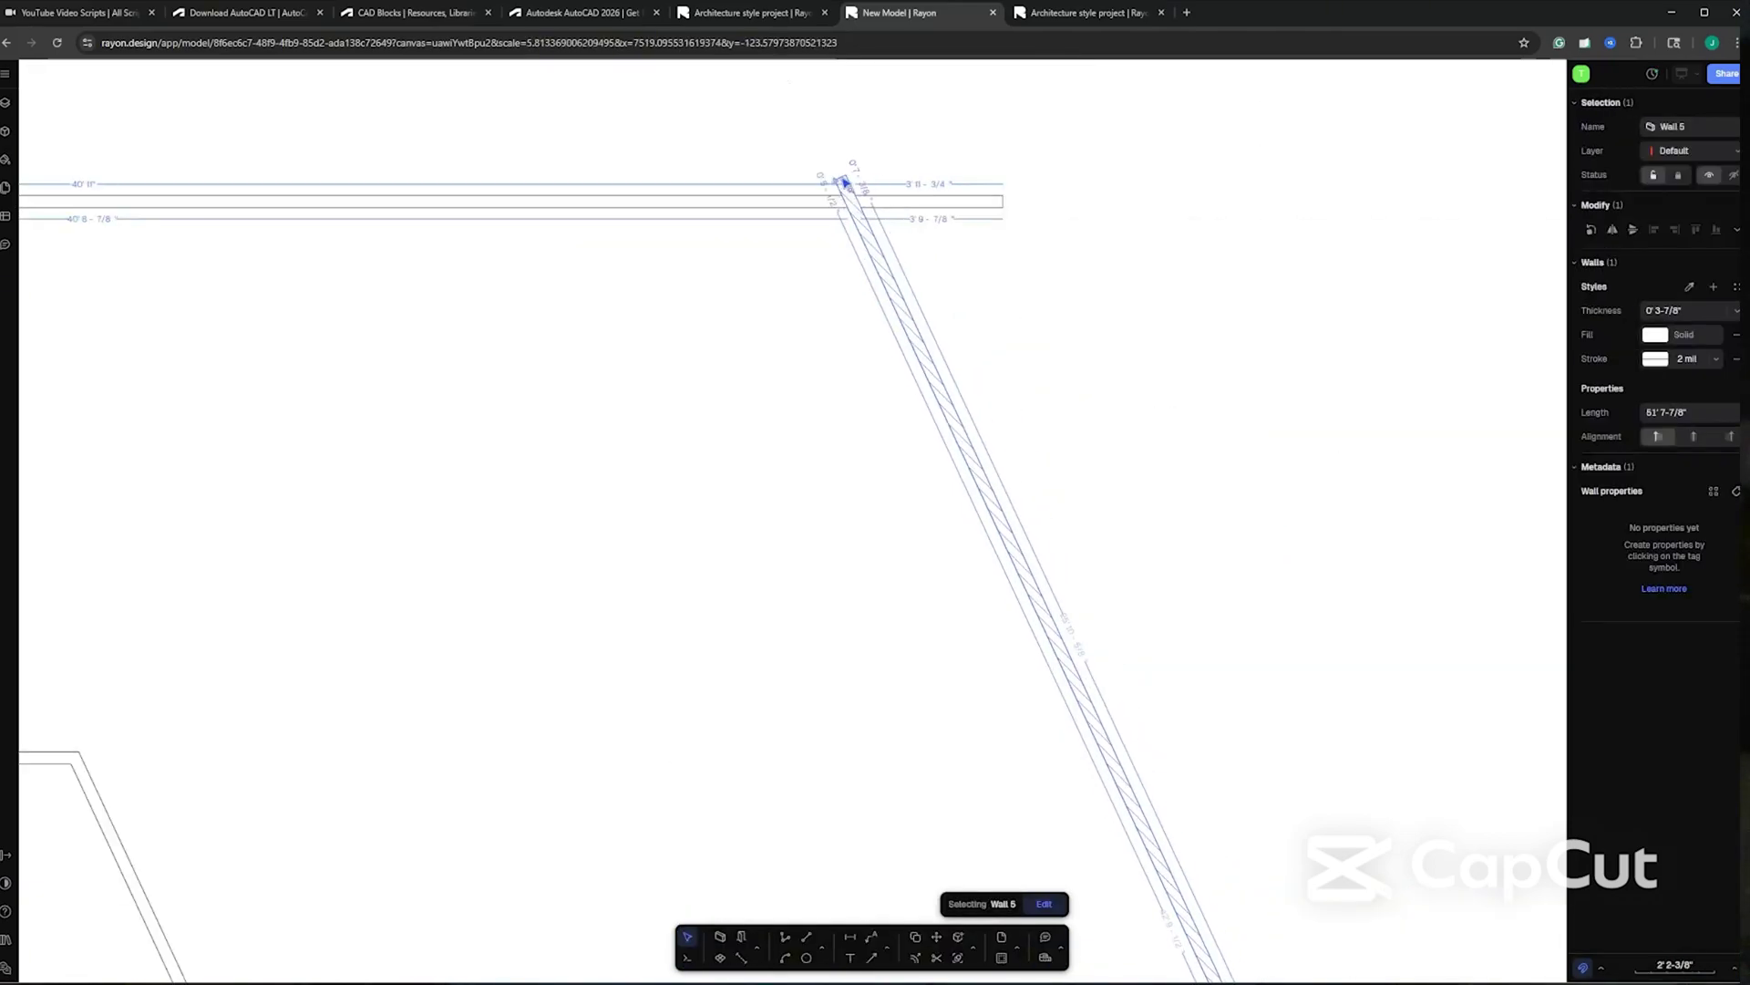
scroll(848, 174, "up", 2)
scroll(981, 227, "down", 8)
key("o")
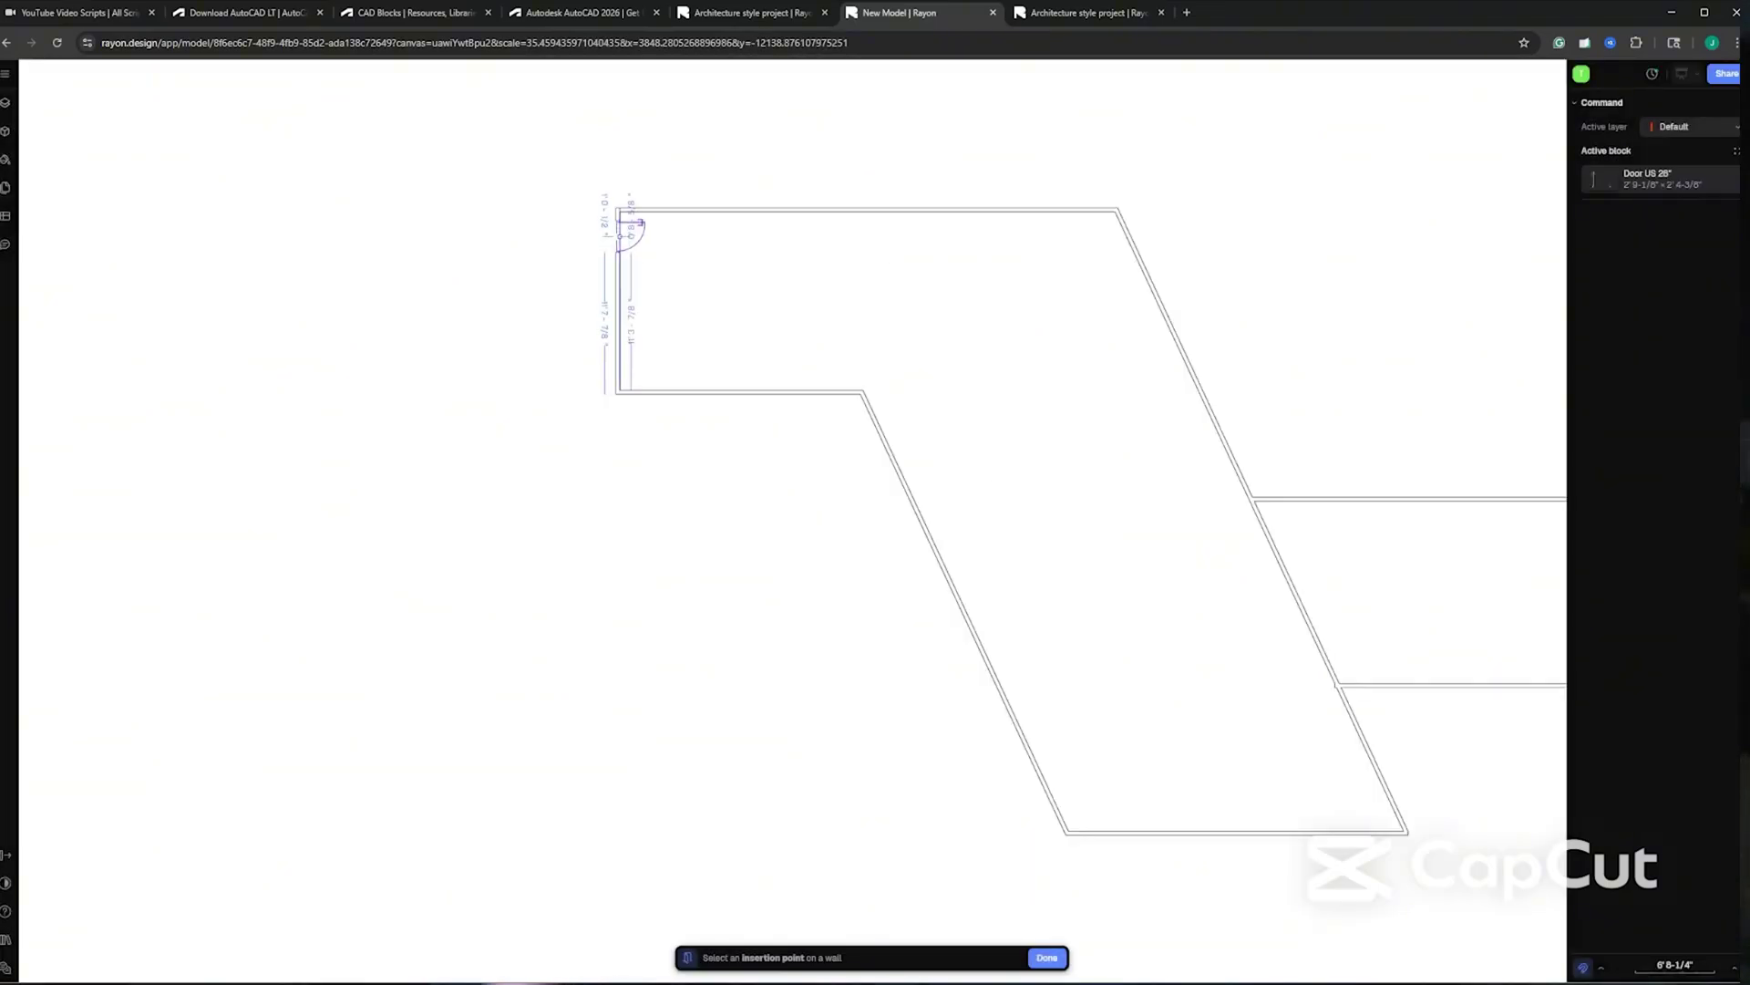
left_click(1168, 202)
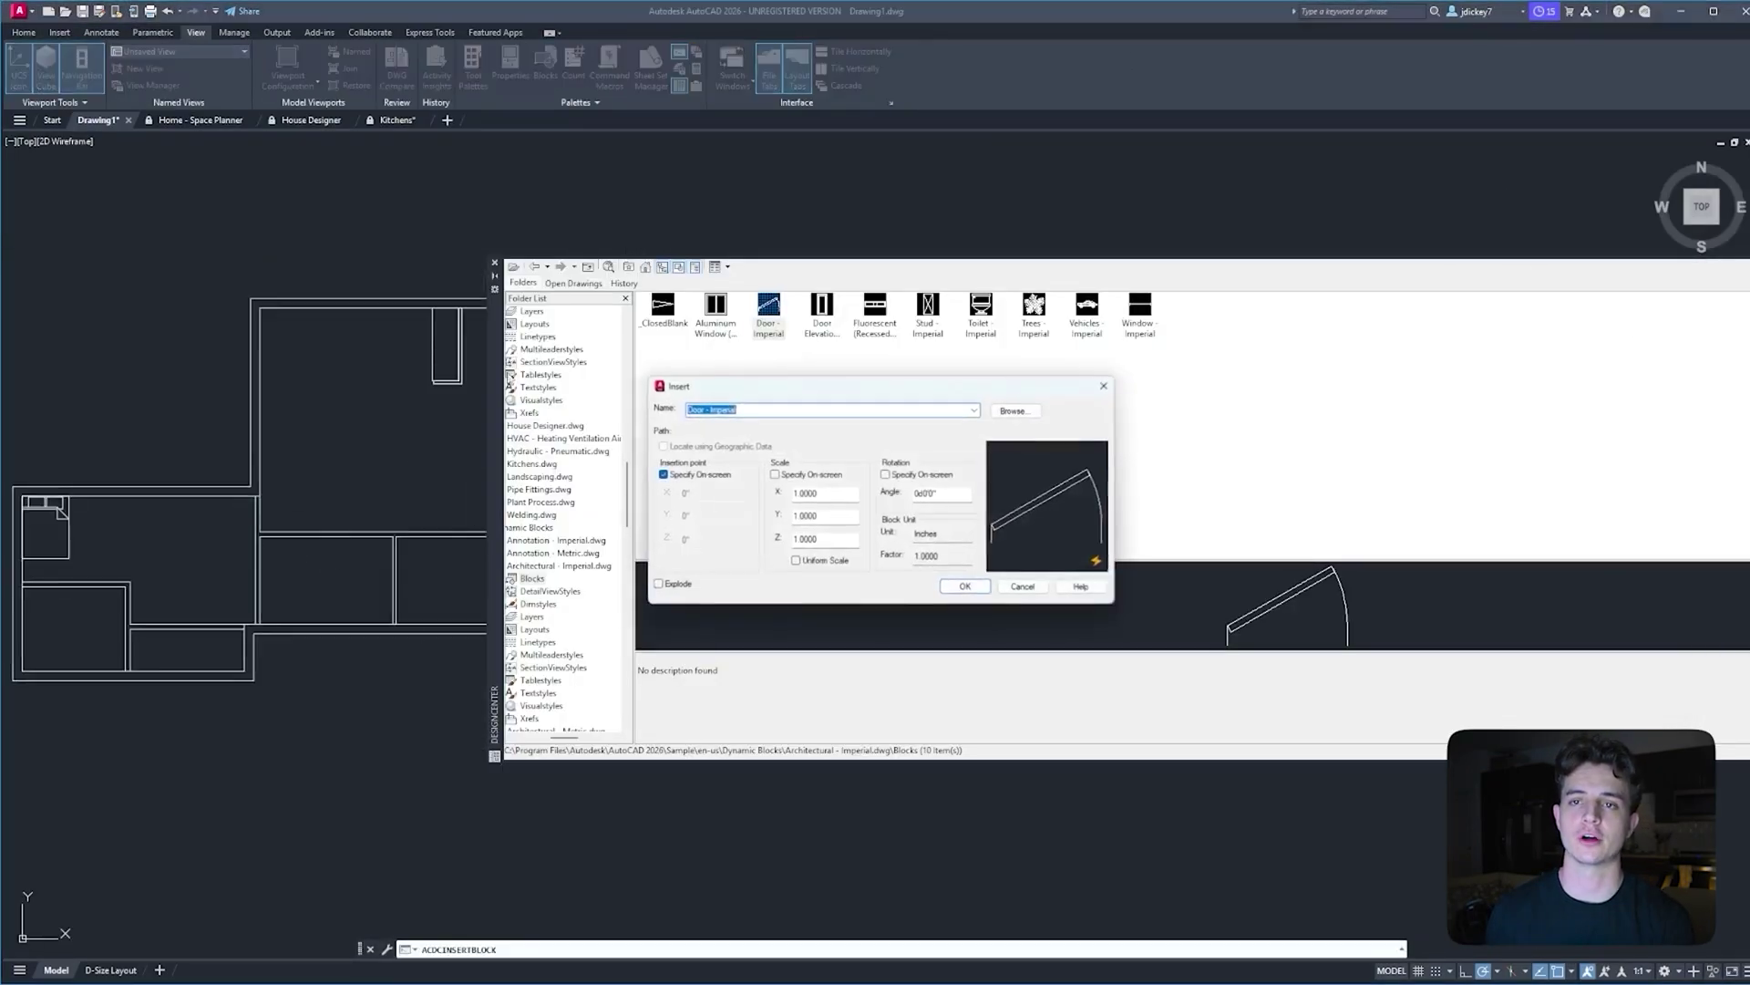
Confirm the Door - Imperial block and set its insertion point in the zoomed wall opening
key("Return")
scroll(254, 508, "up", 3)
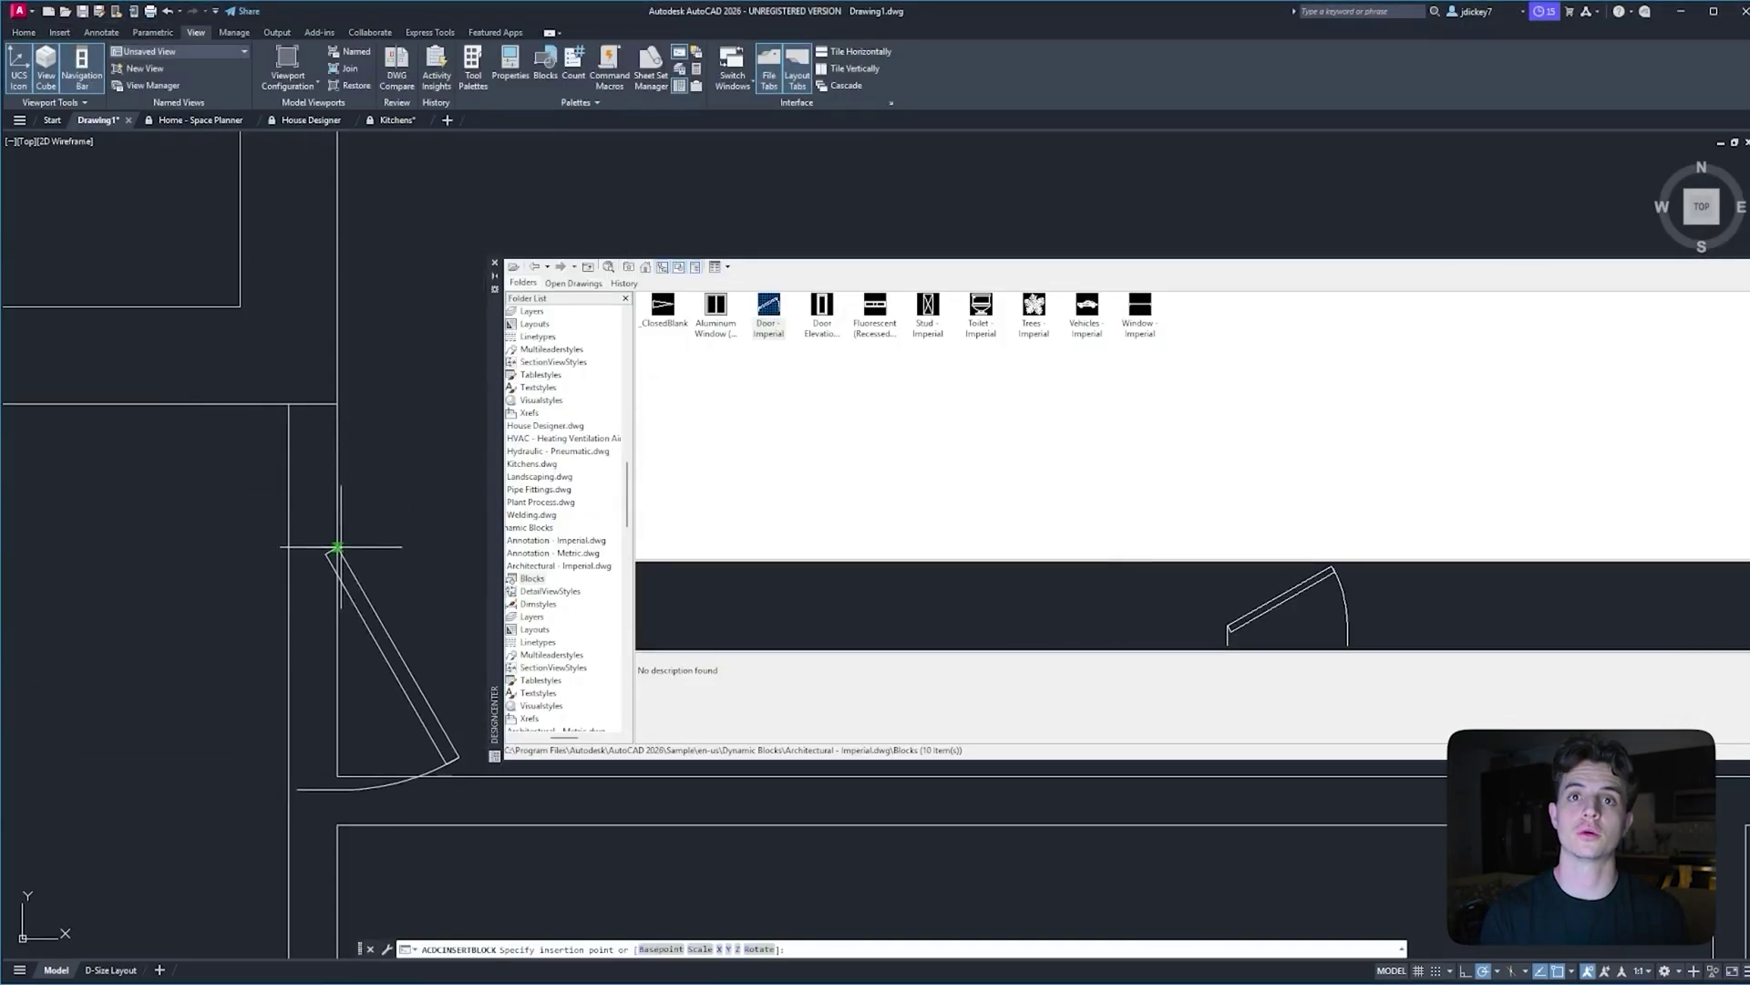
scroll(274, 524, "down", 3)
scroll(196, 495, "up", 2)
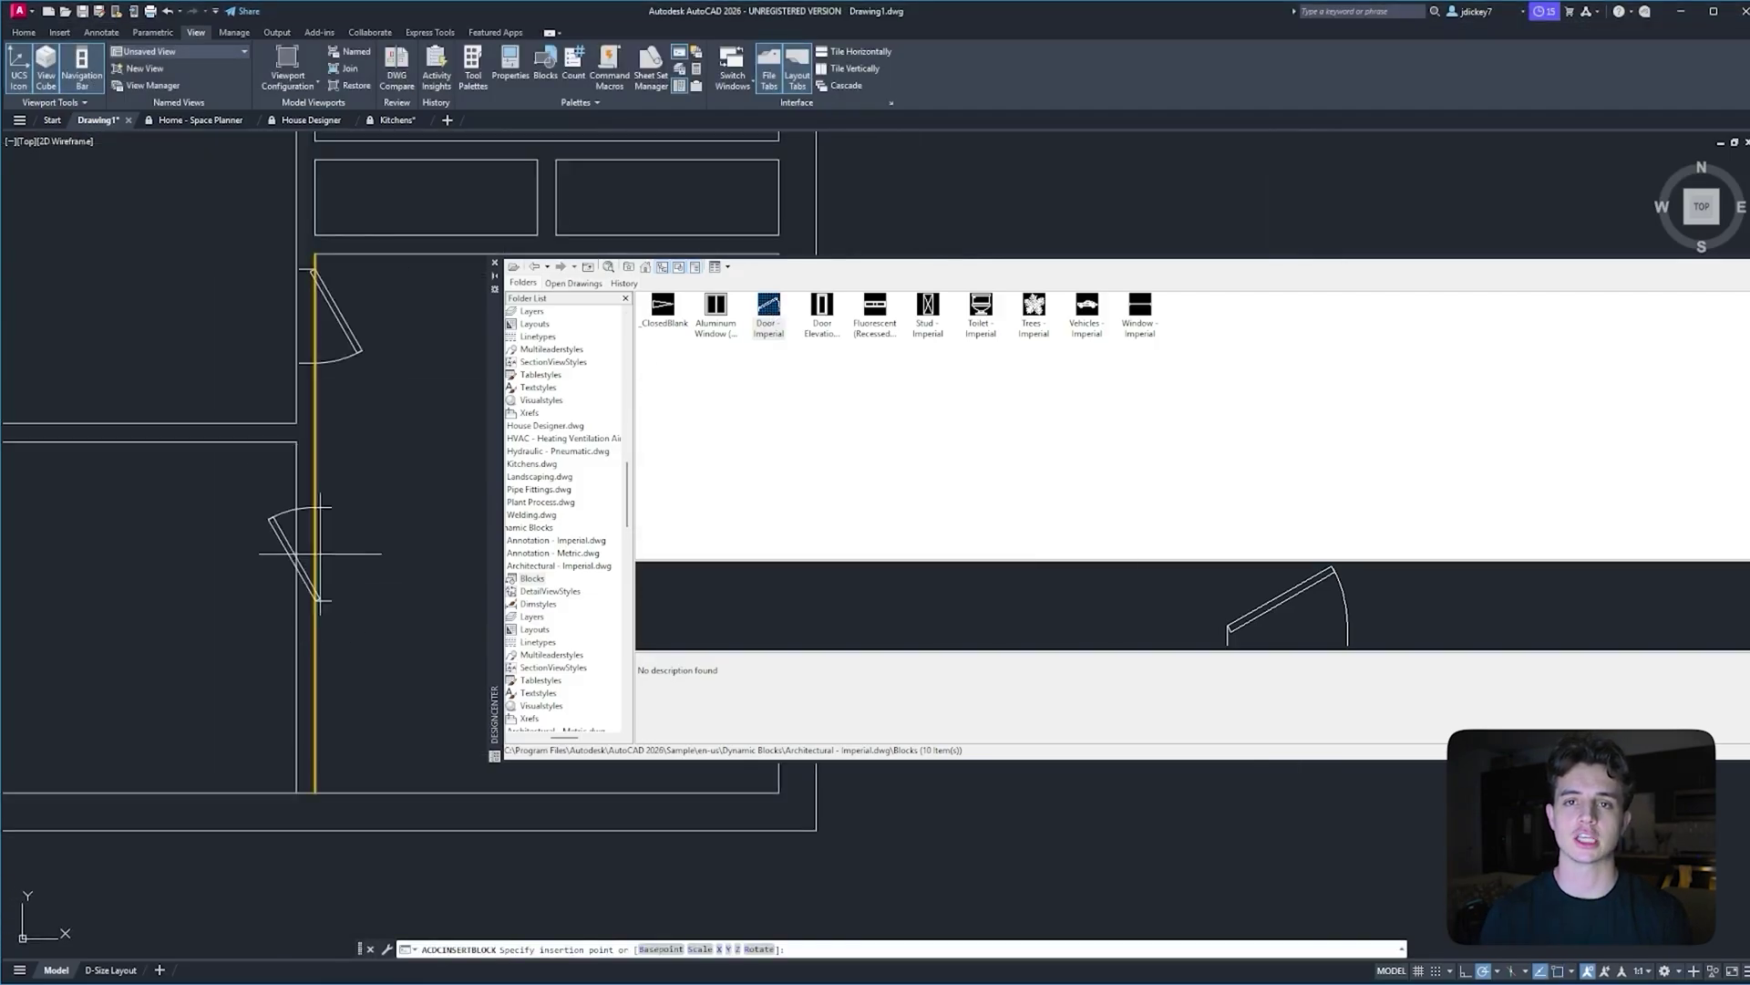
scroll(437, 501, "down", 2)
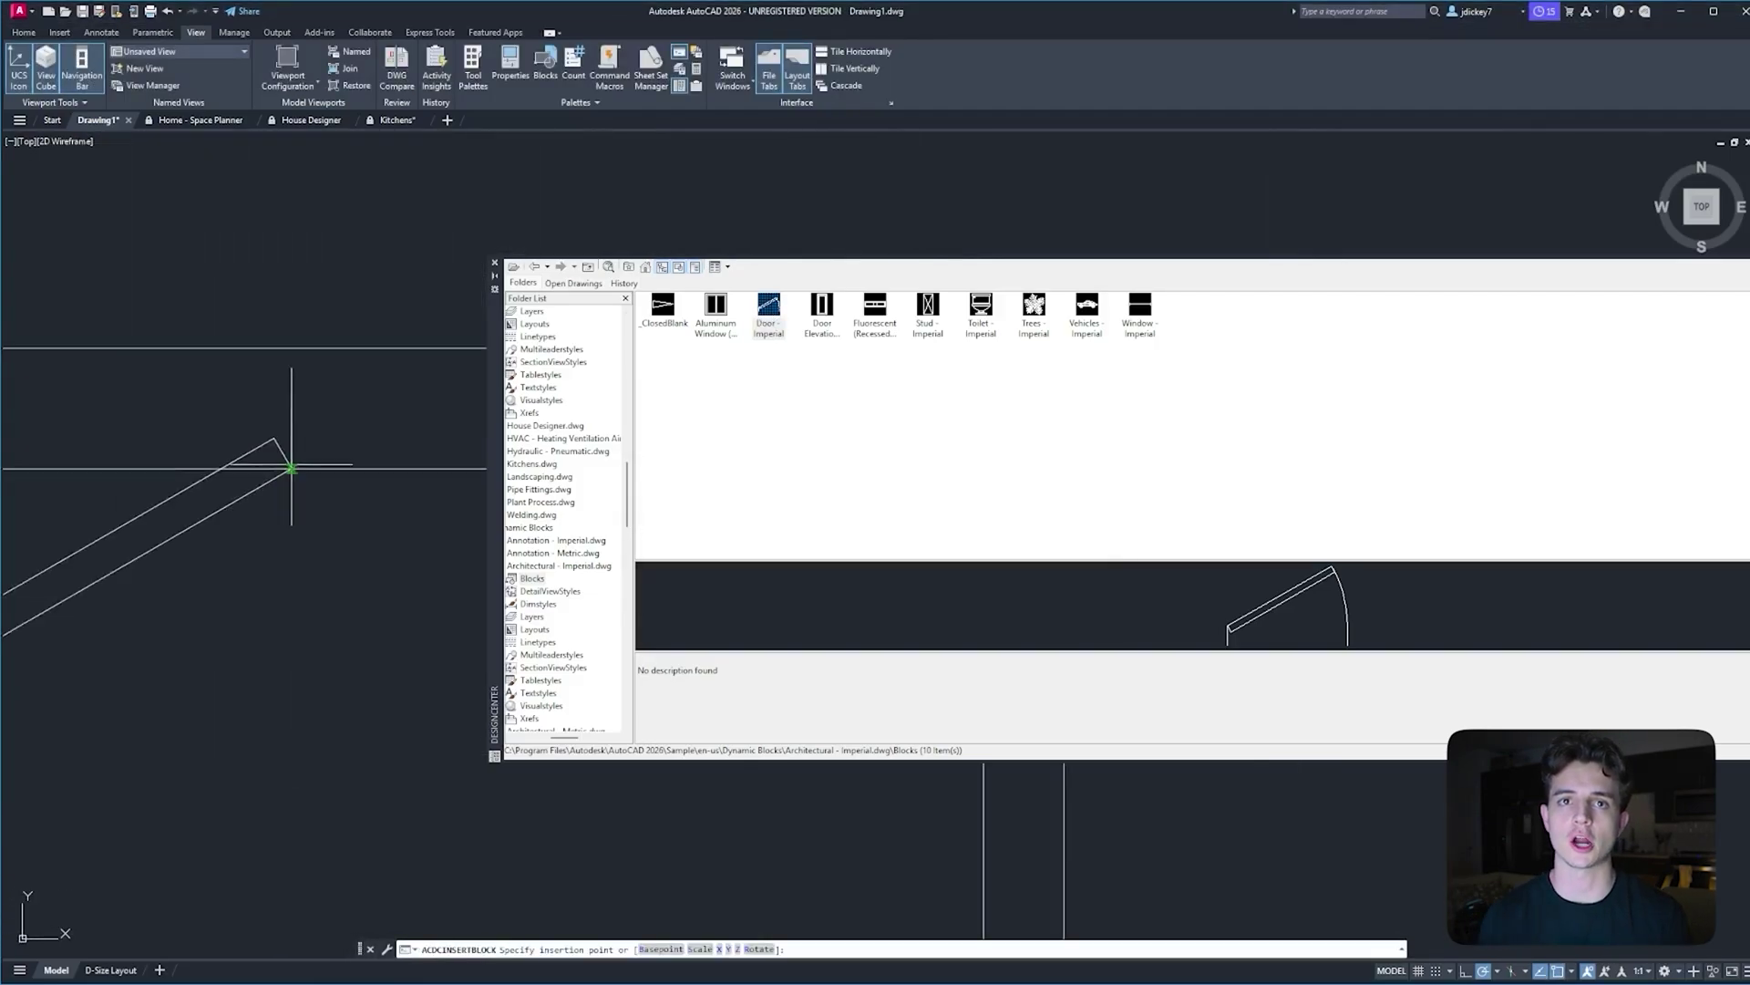
scroll(299, 465, "up", 3)
scroll(299, 465, "down", 3)
scroll(273, 411, "up", 2)
scroll(274, 410, "down", 2)
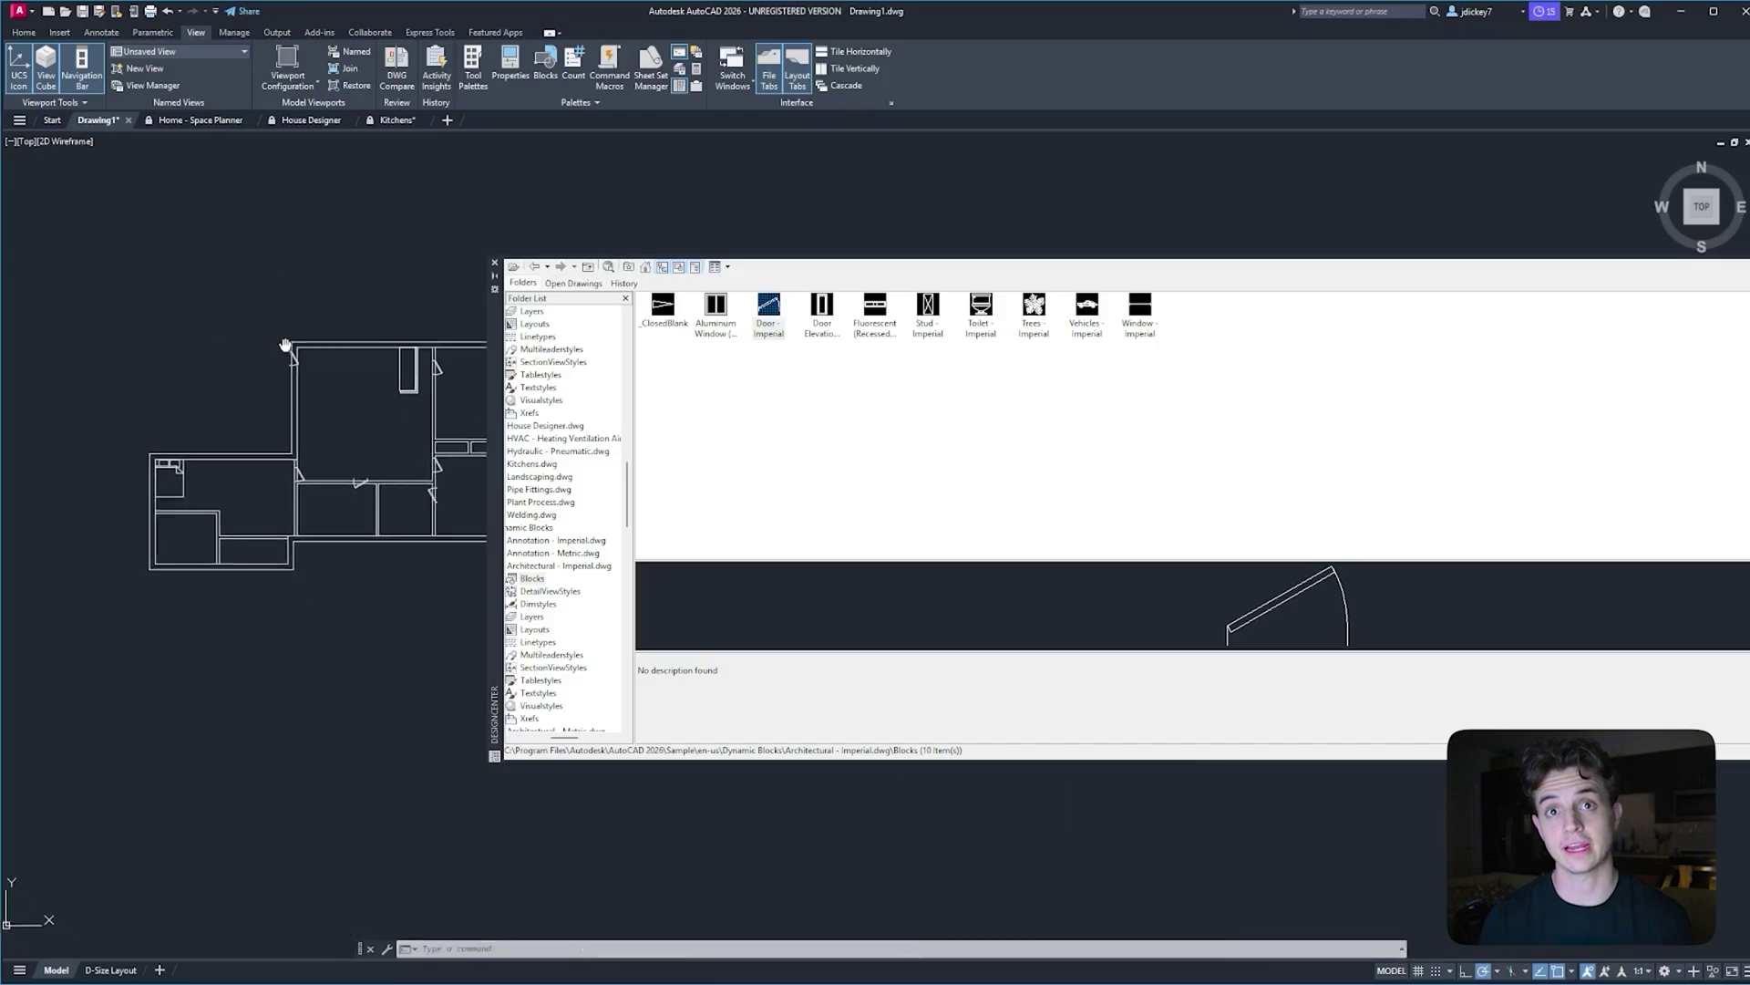
scroll(292, 586, "up", 3)
left_click(314, 591)
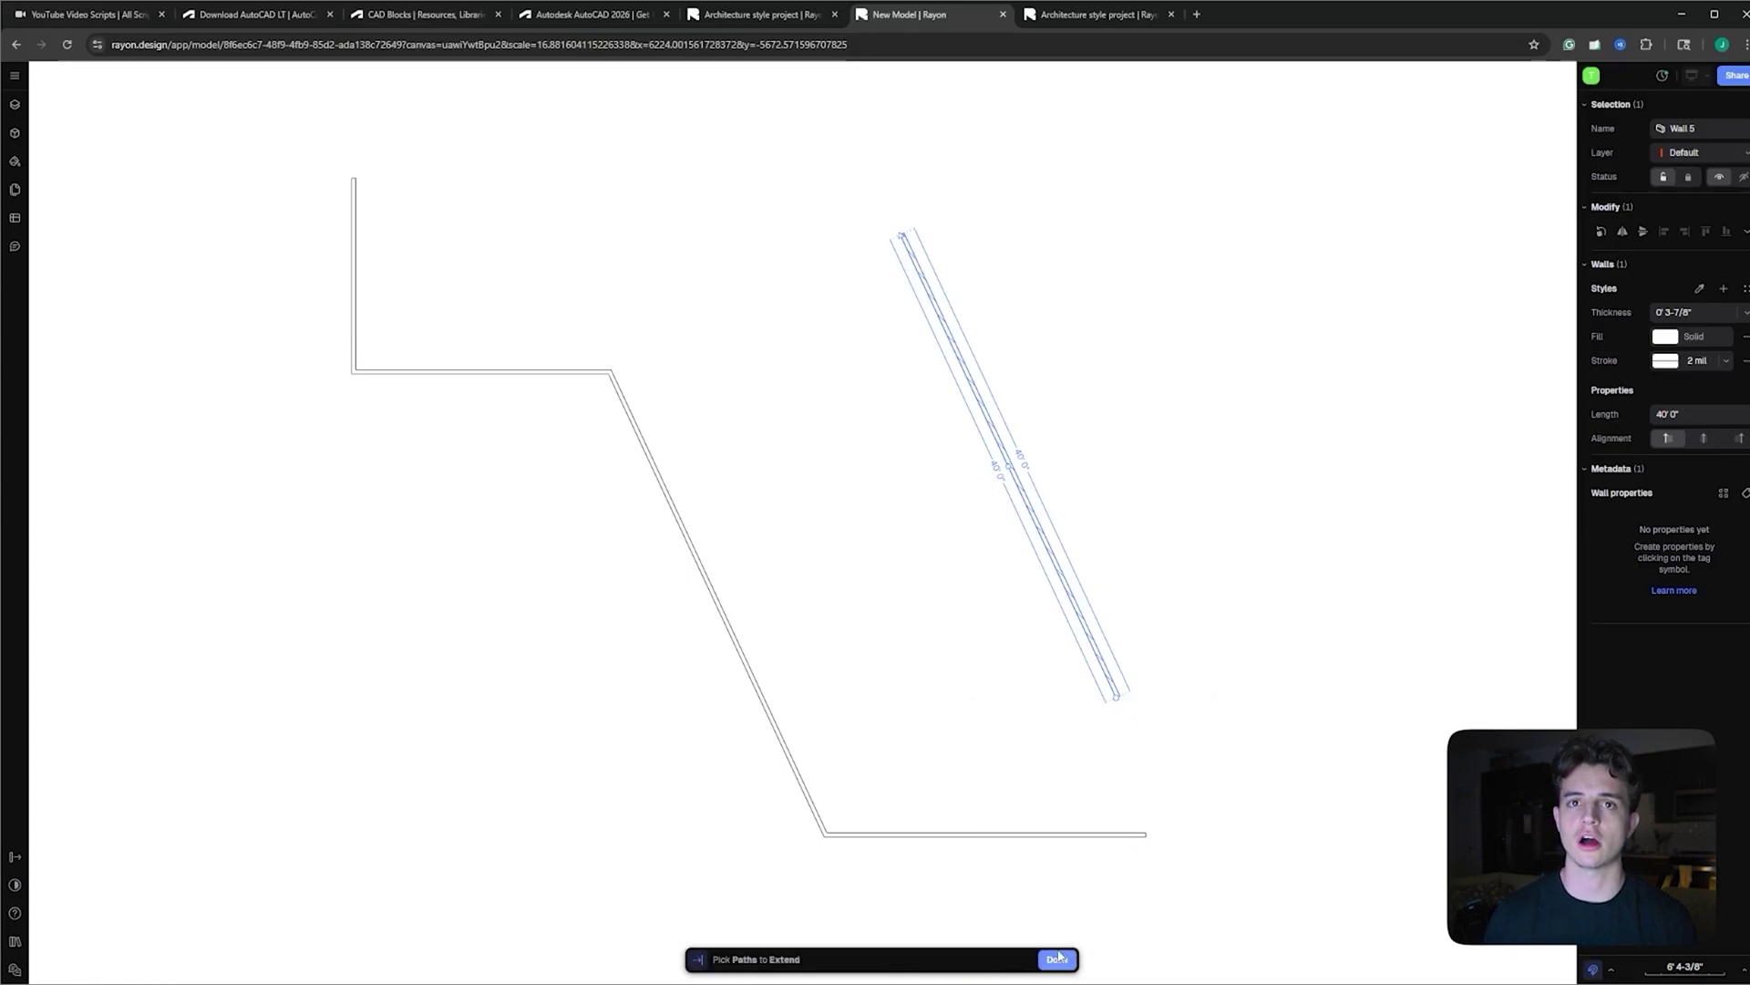
Extend the diagonal wall to the bottom wall and confirm the 28-inch door block
left_click(1057, 958)
key("t")
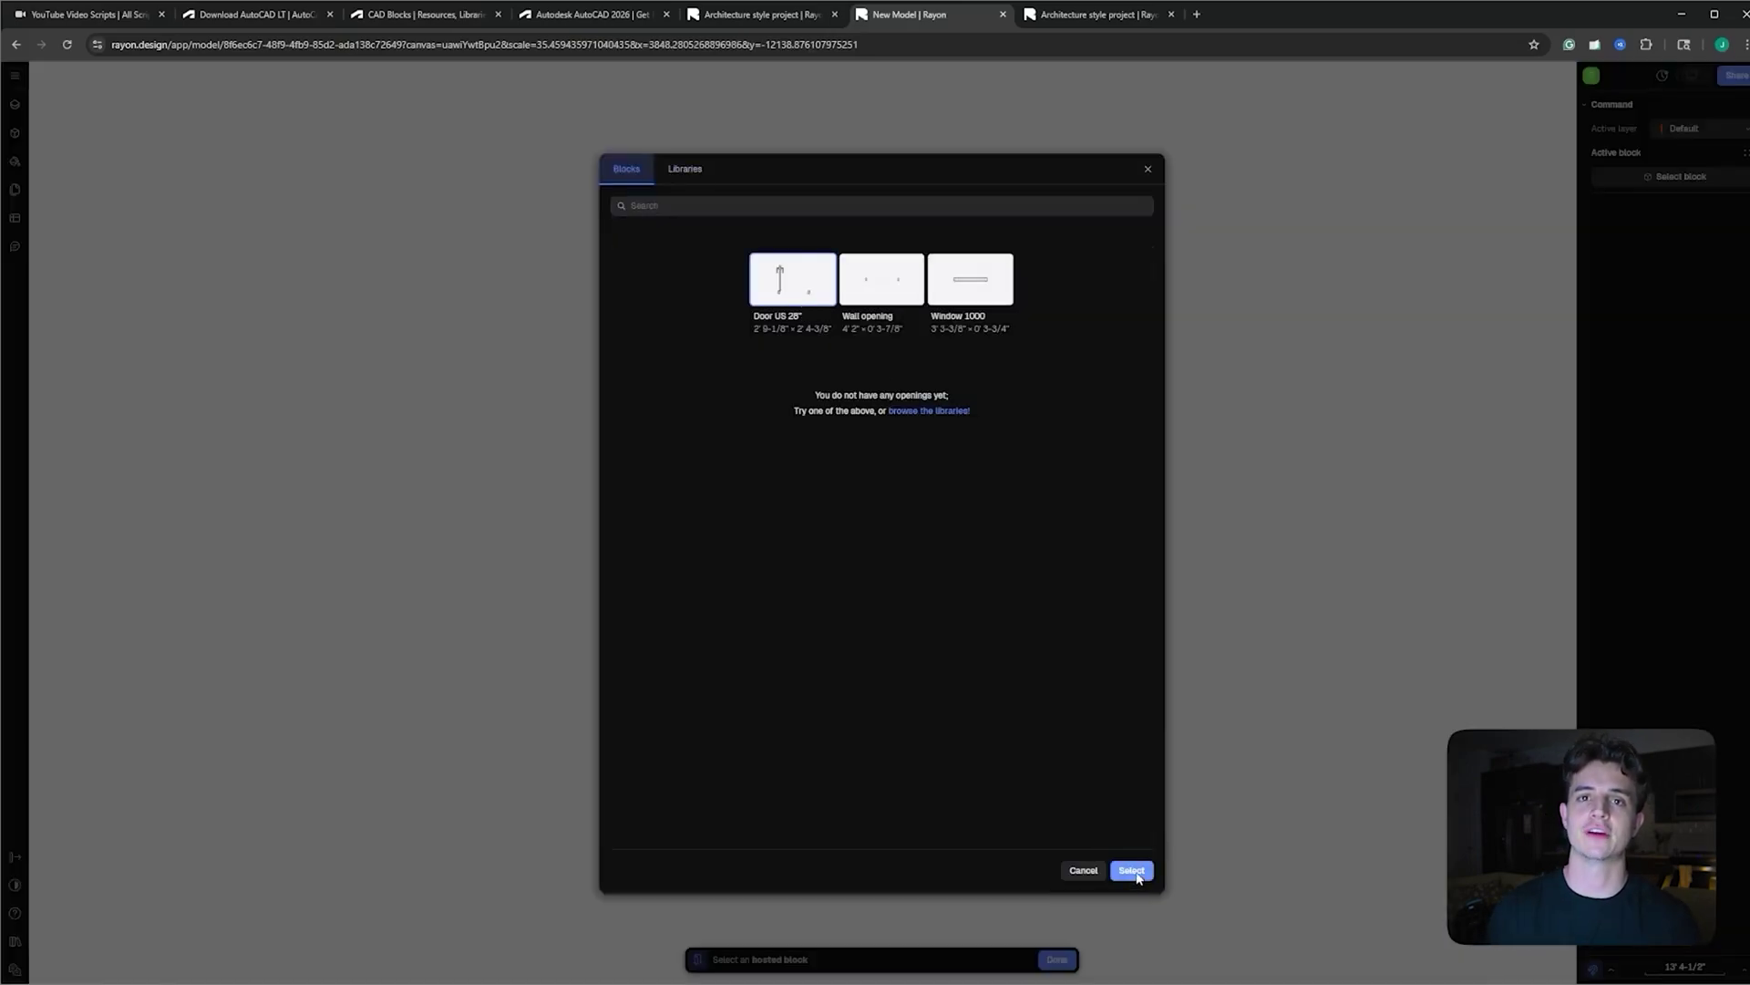
key("Return")
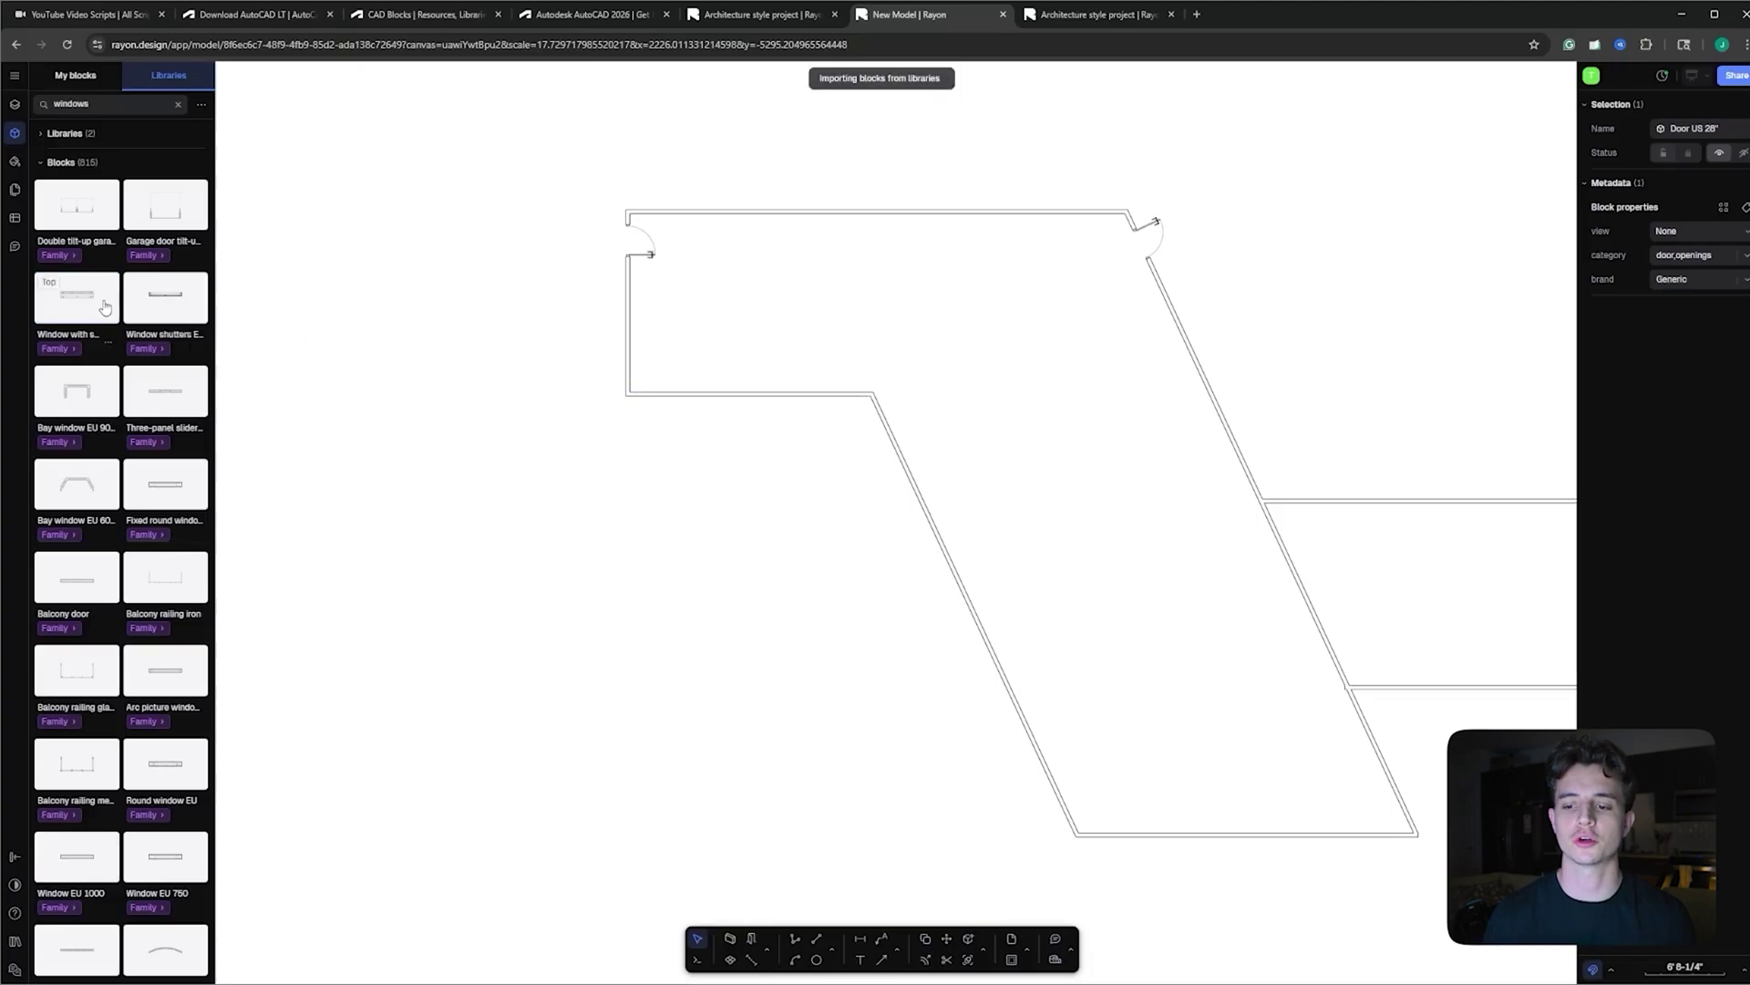
Place a shuttered window in the lower wall and delete the extra one from the top wall
left_click_drag(104, 306, 737, 413)
scroll(756, 401, "up", 10)
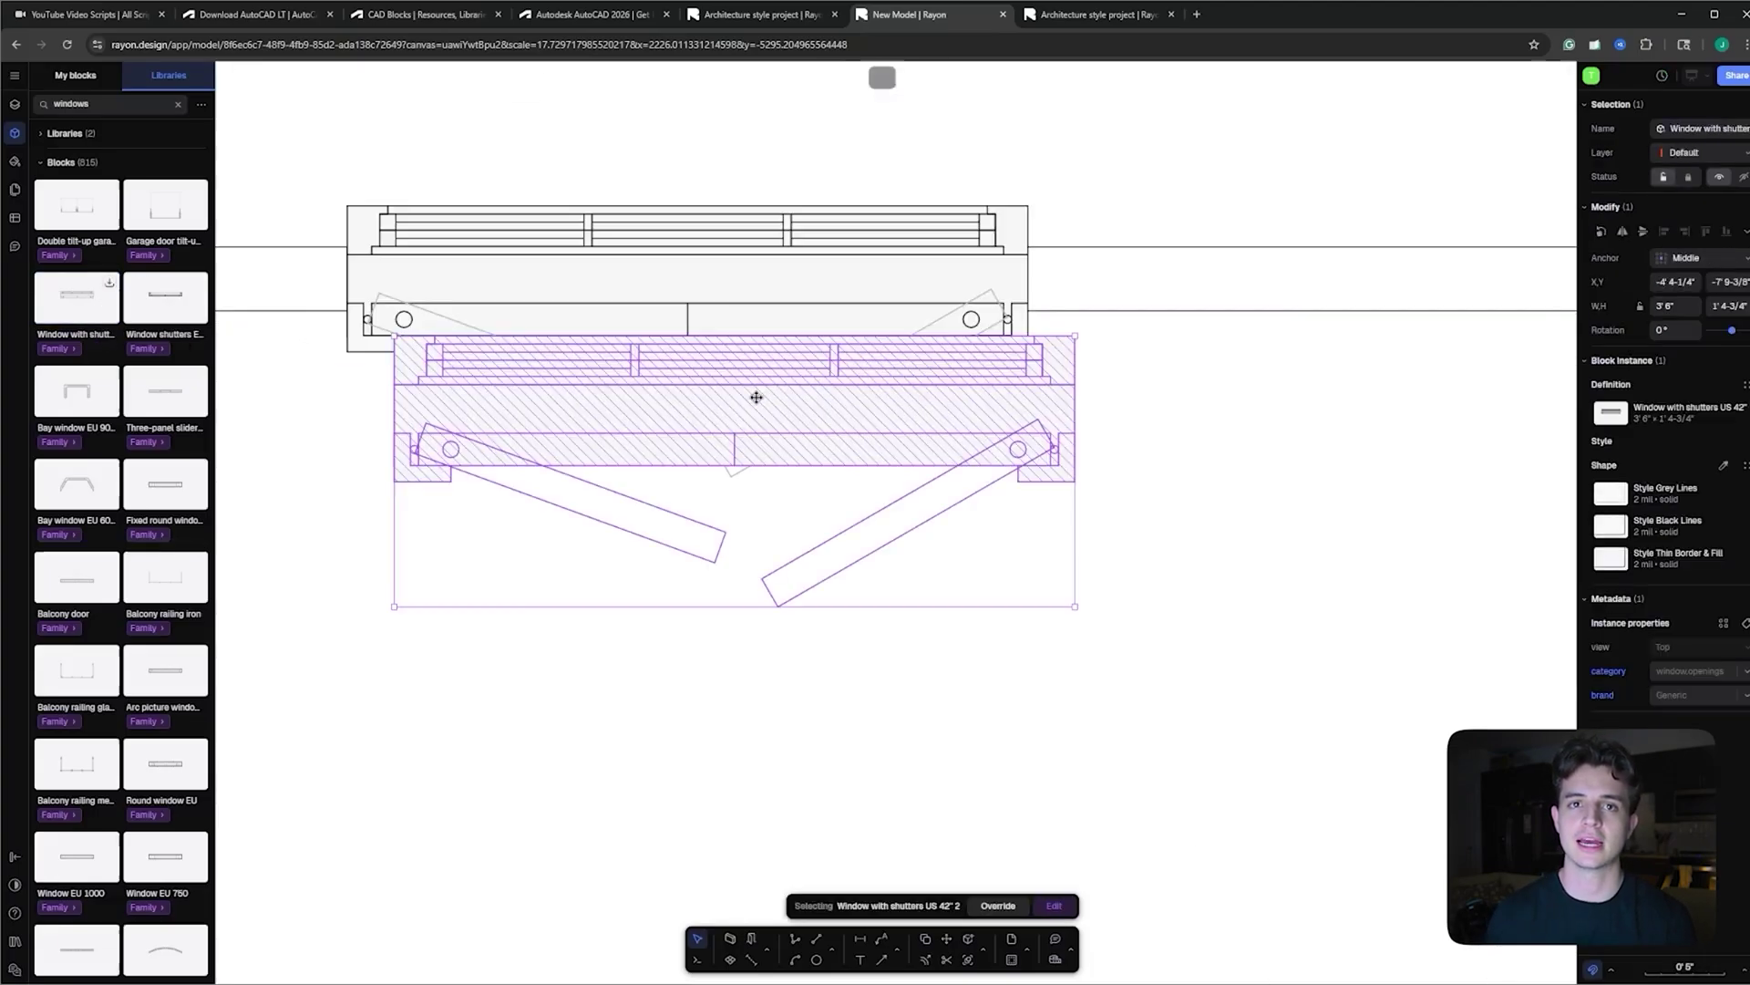
scroll(866, 579, "down", 6)
left_click_drag(857, 570, 1171, 149)
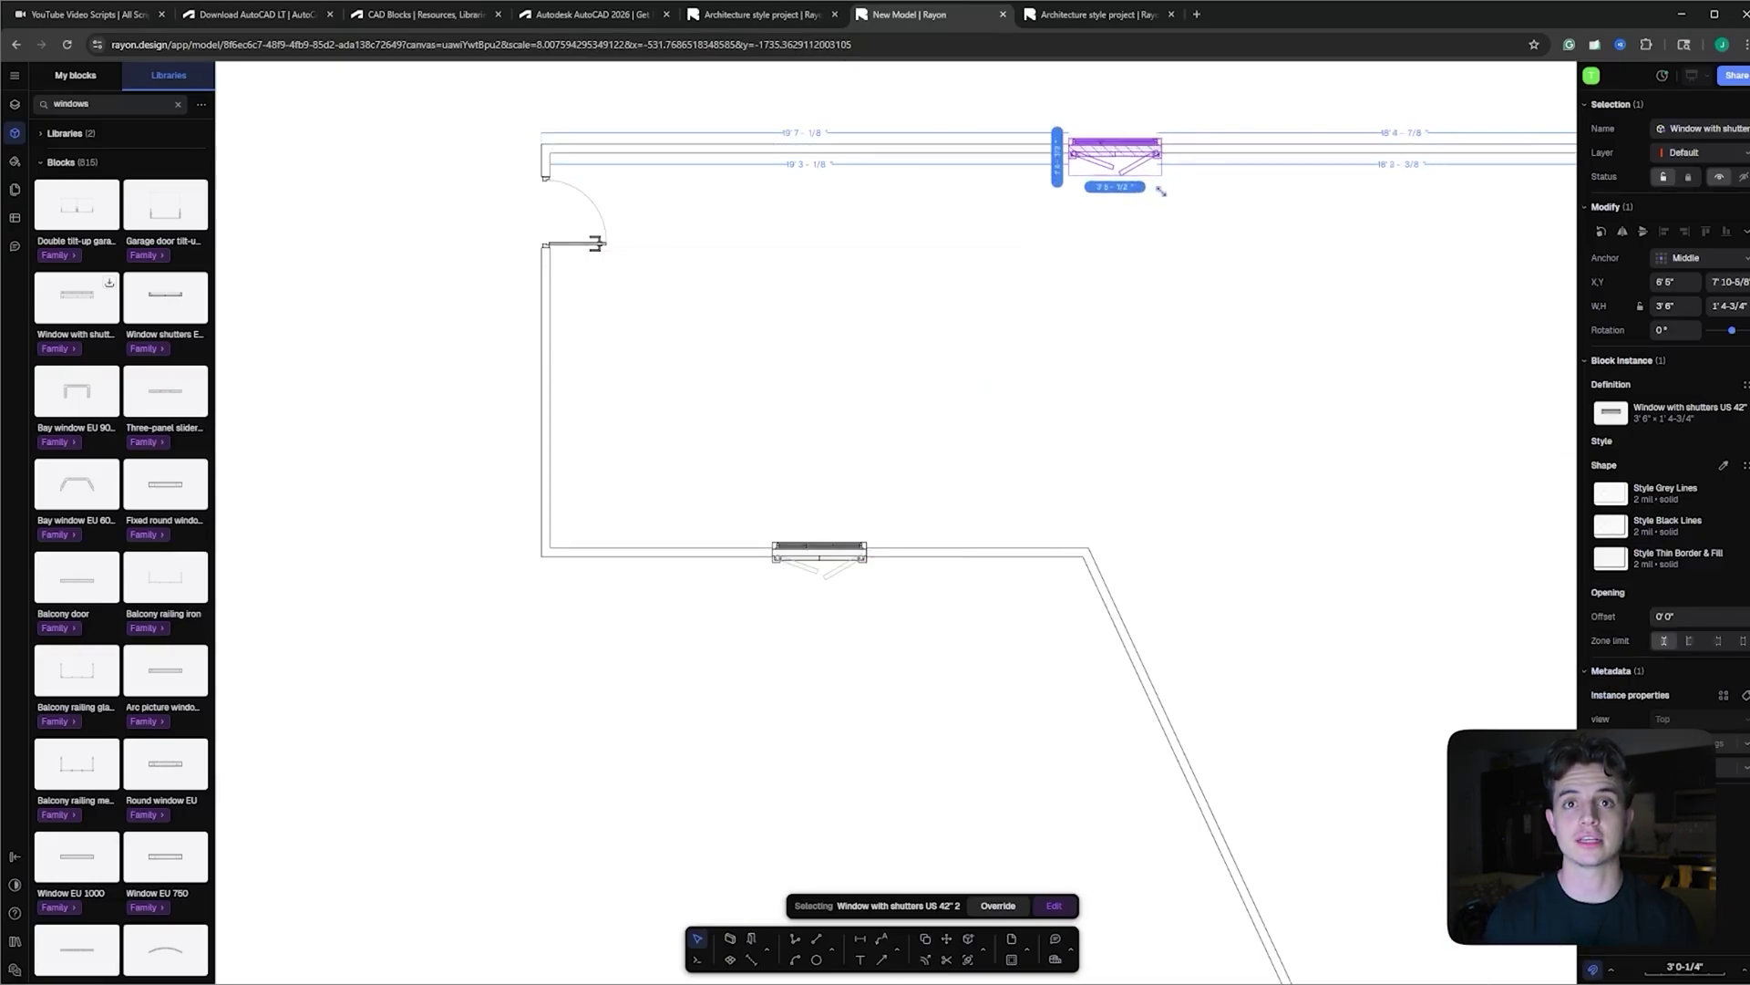
left_click(1181, 237)
scroll(1178, 301, "down", 3)
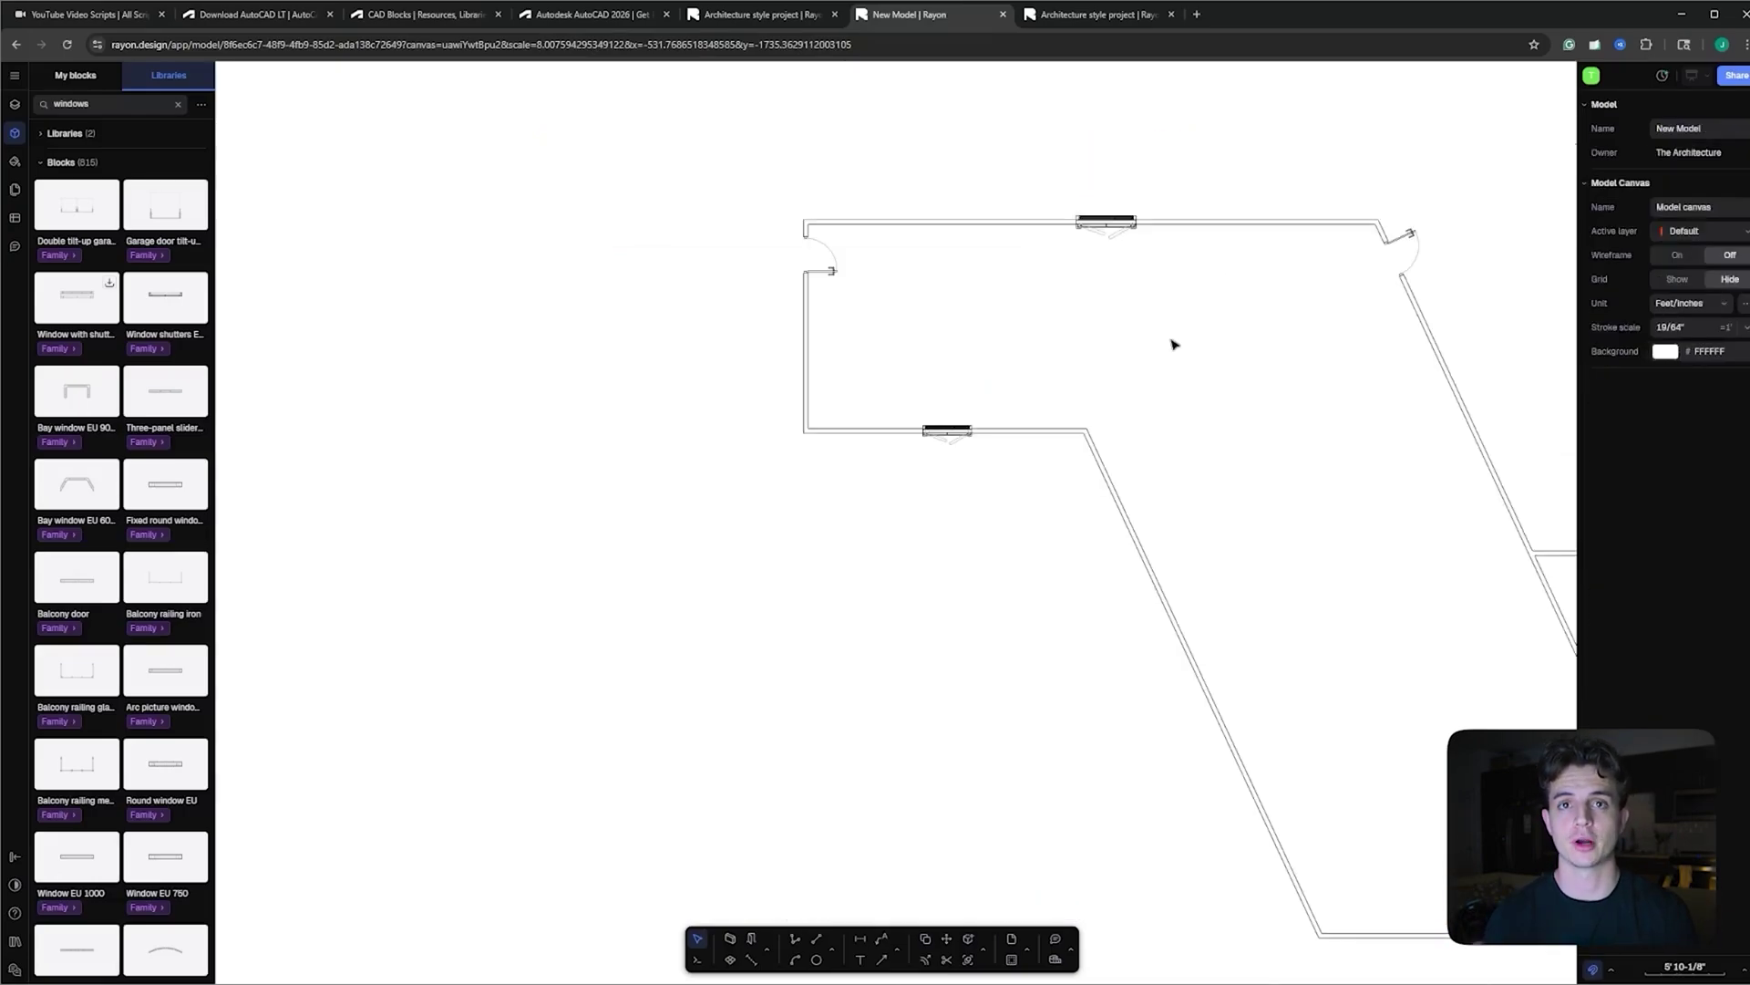
left_click(1136, 219)
key("Delete")
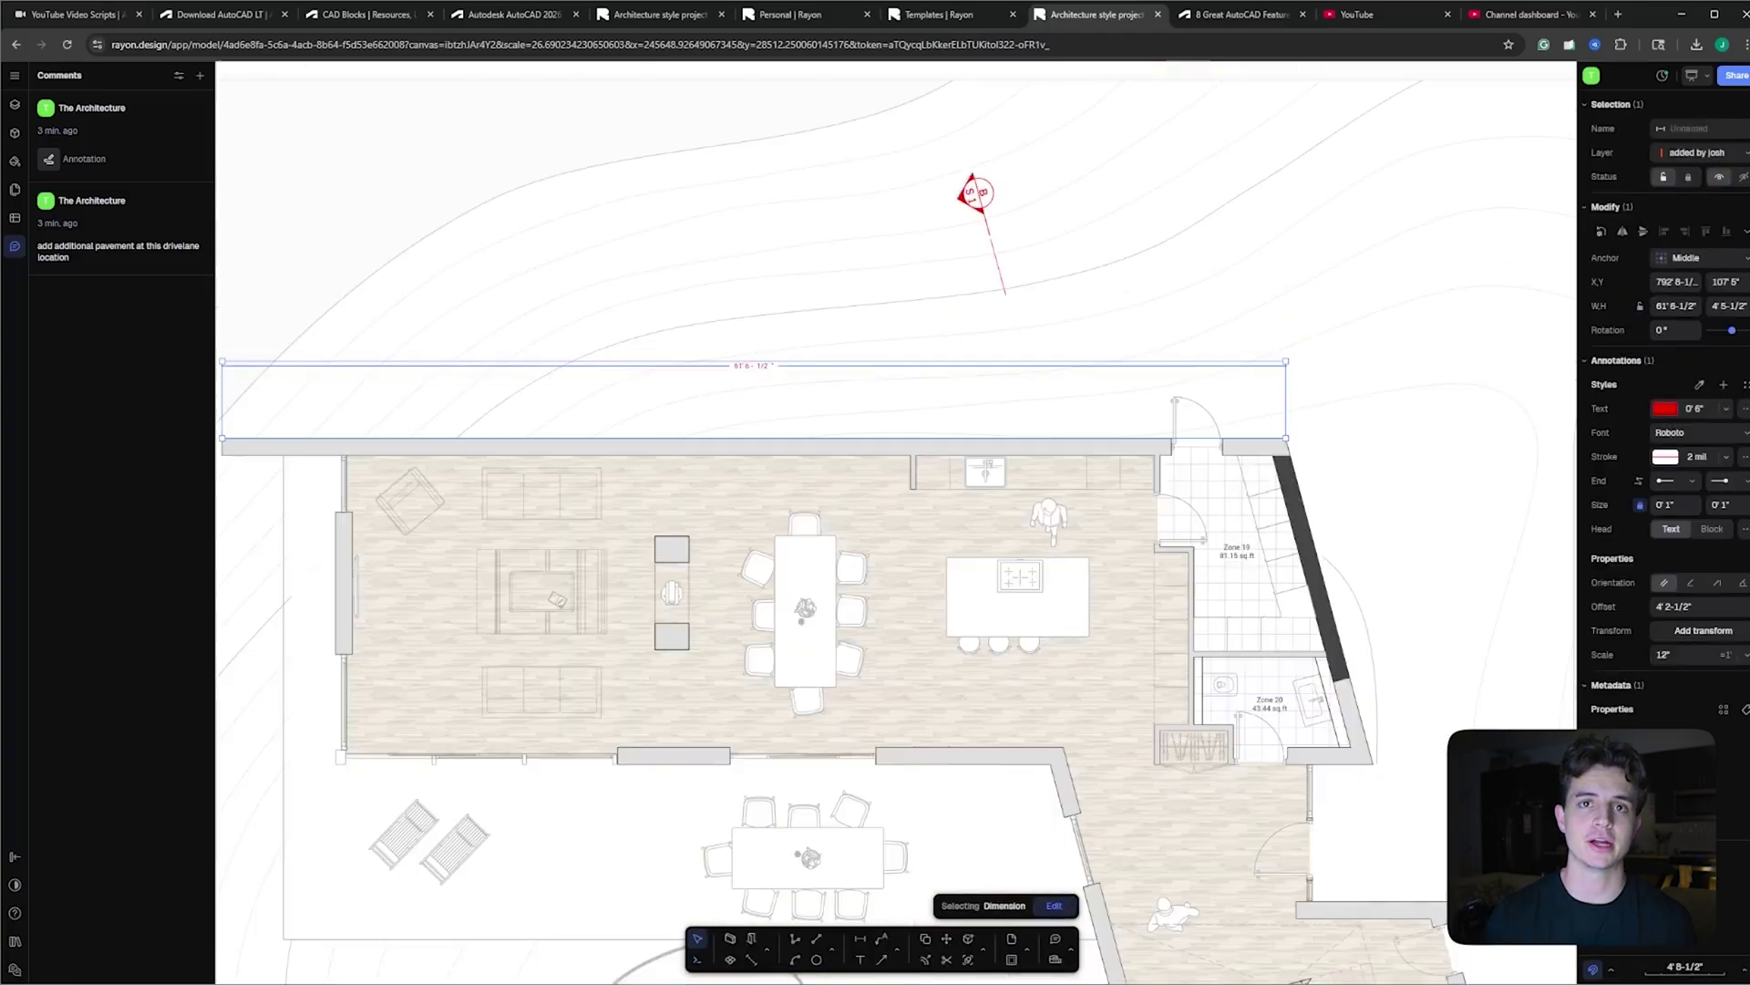
Dimension the top wall from its start point to its end point
scroll(795, 446, "up", 5)
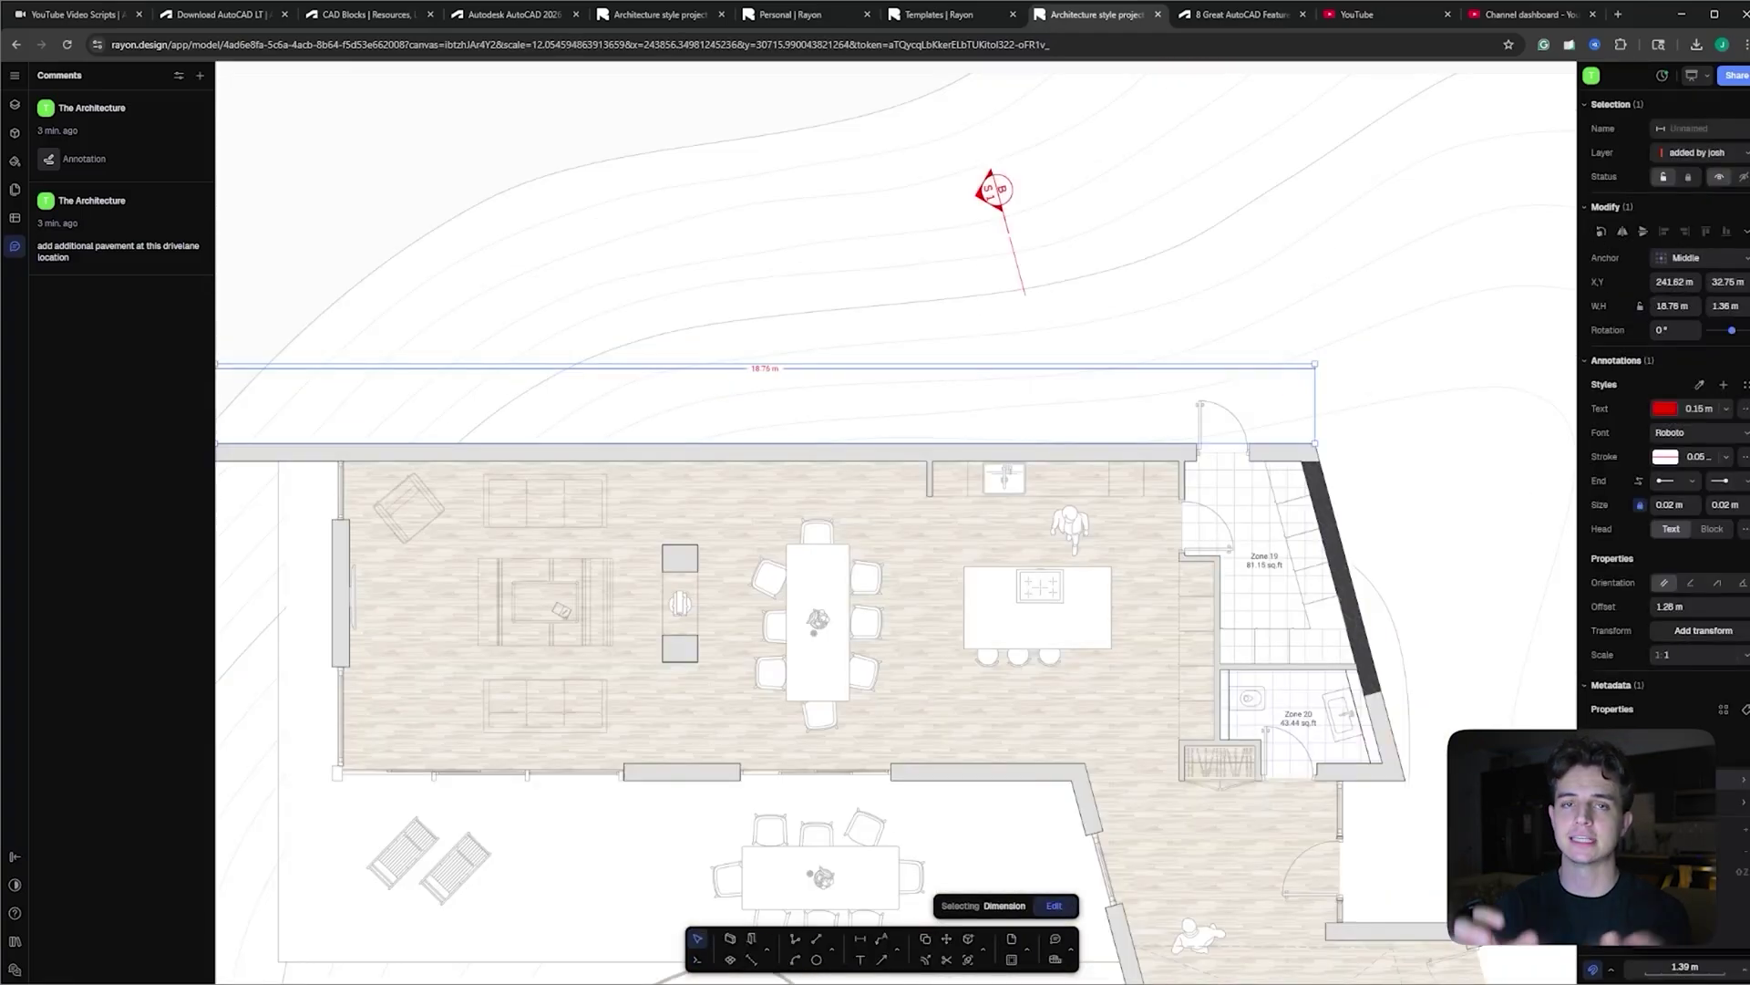
key("d")
left_click(795, 453)
scroll(795, 453, "down", 3)
left_click(912, 901)
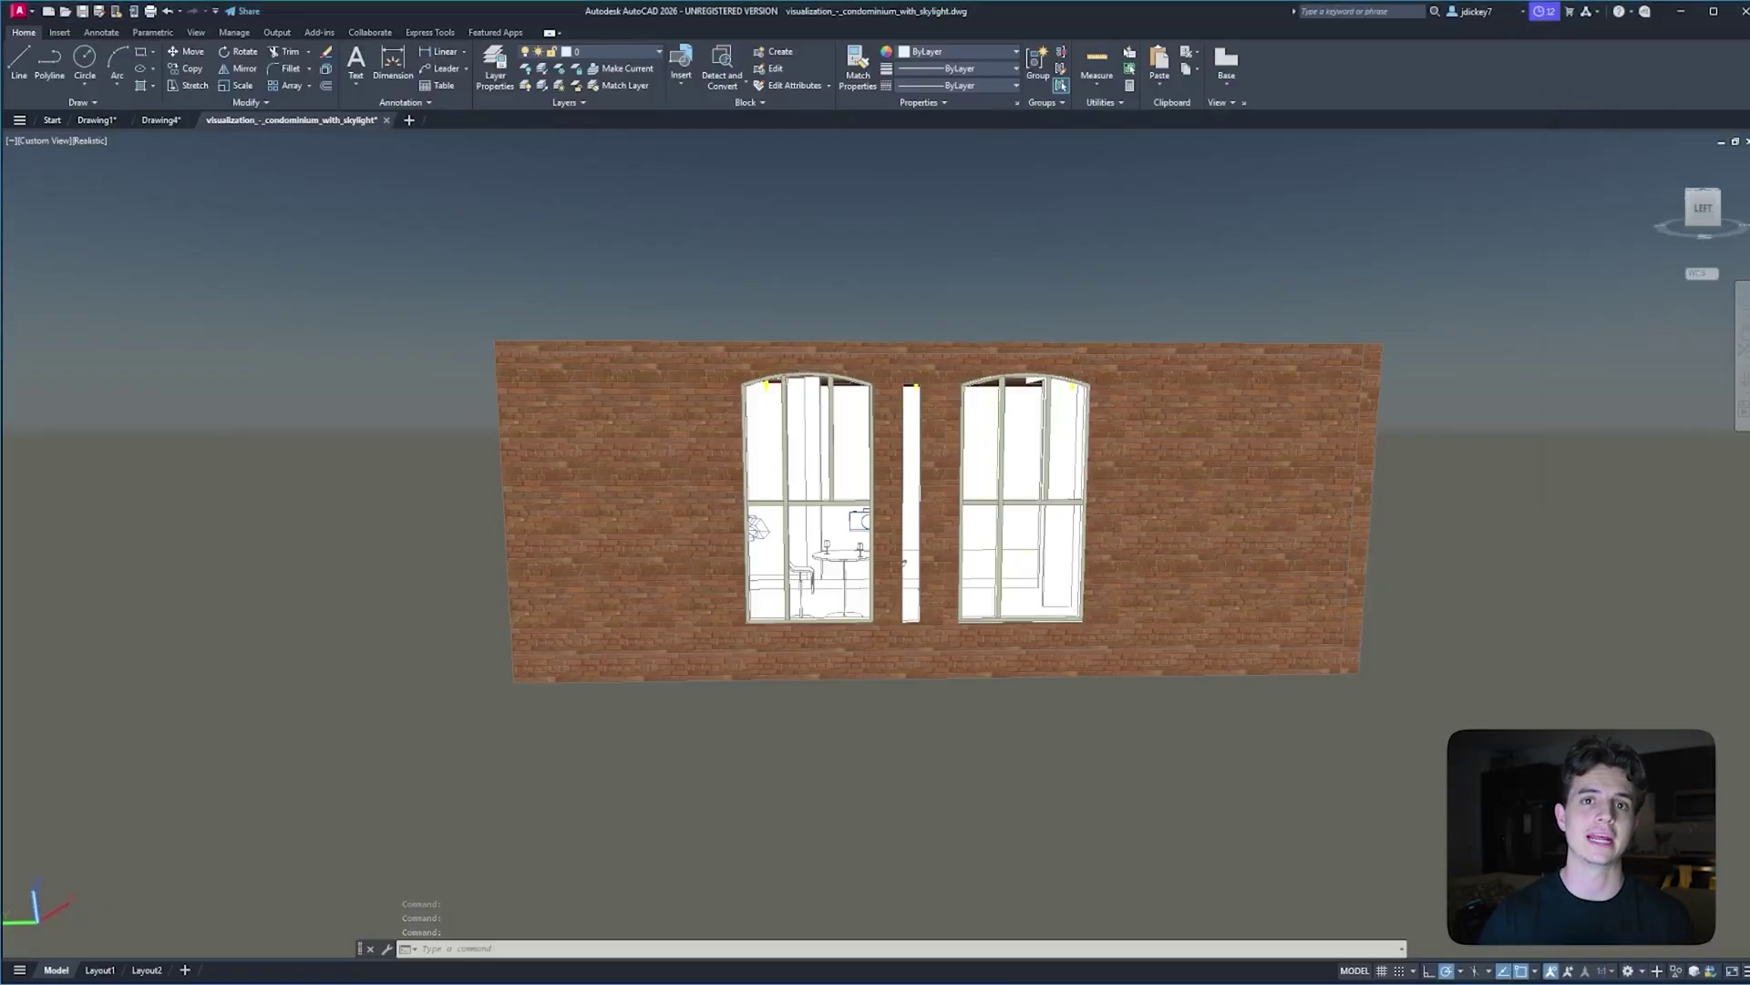
middle_click_drag(1027, 410, 1361, 424, "shift")
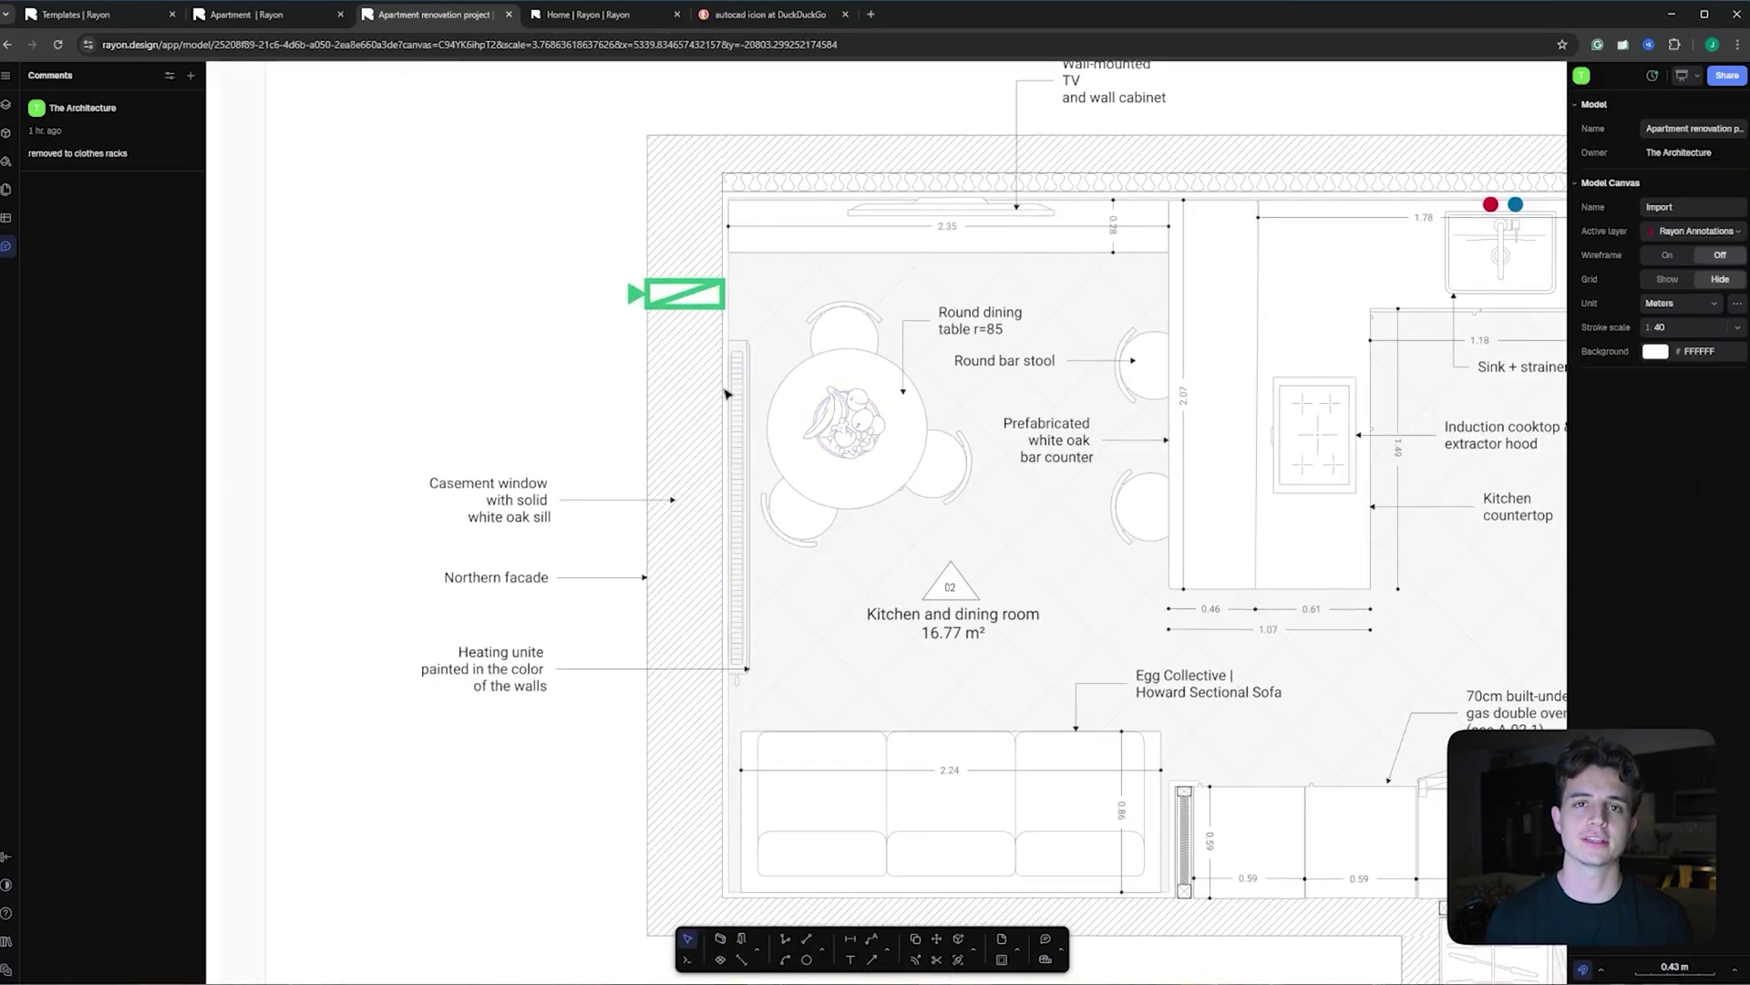
Delete the hatched left wall of the kitchen and start a new thin wall
type("t")
key("Escape")
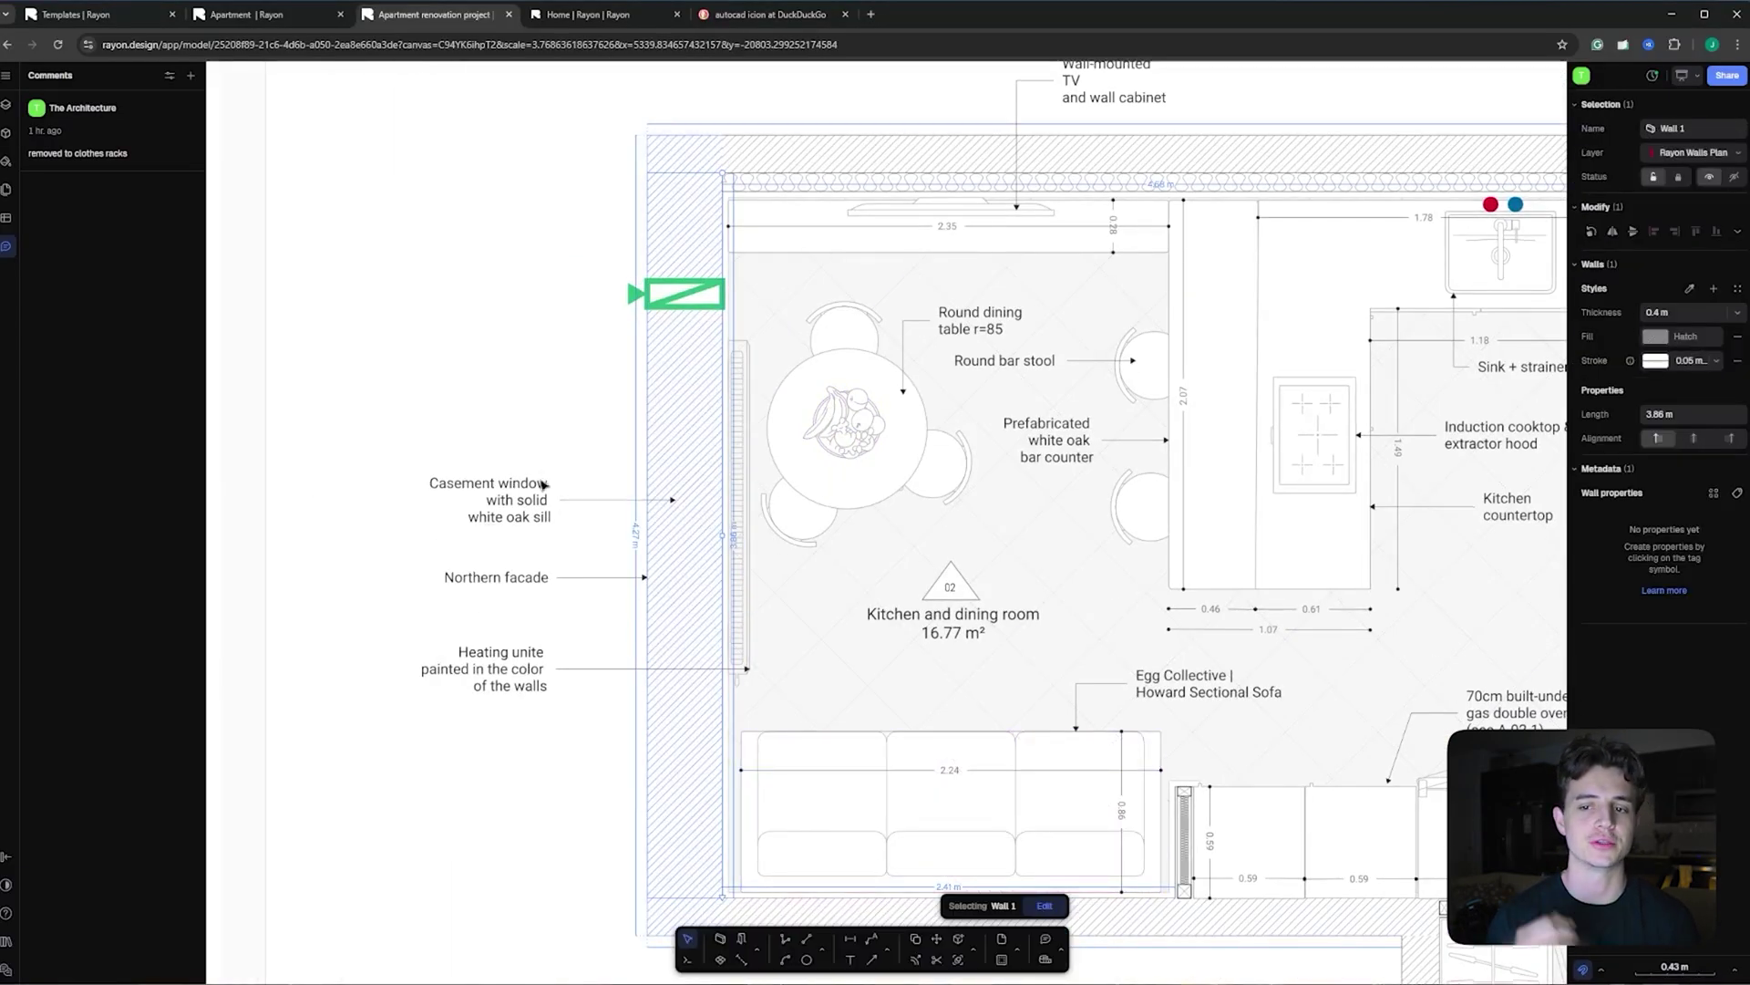
key("Delete")
scroll(916, 252, "down", 10)
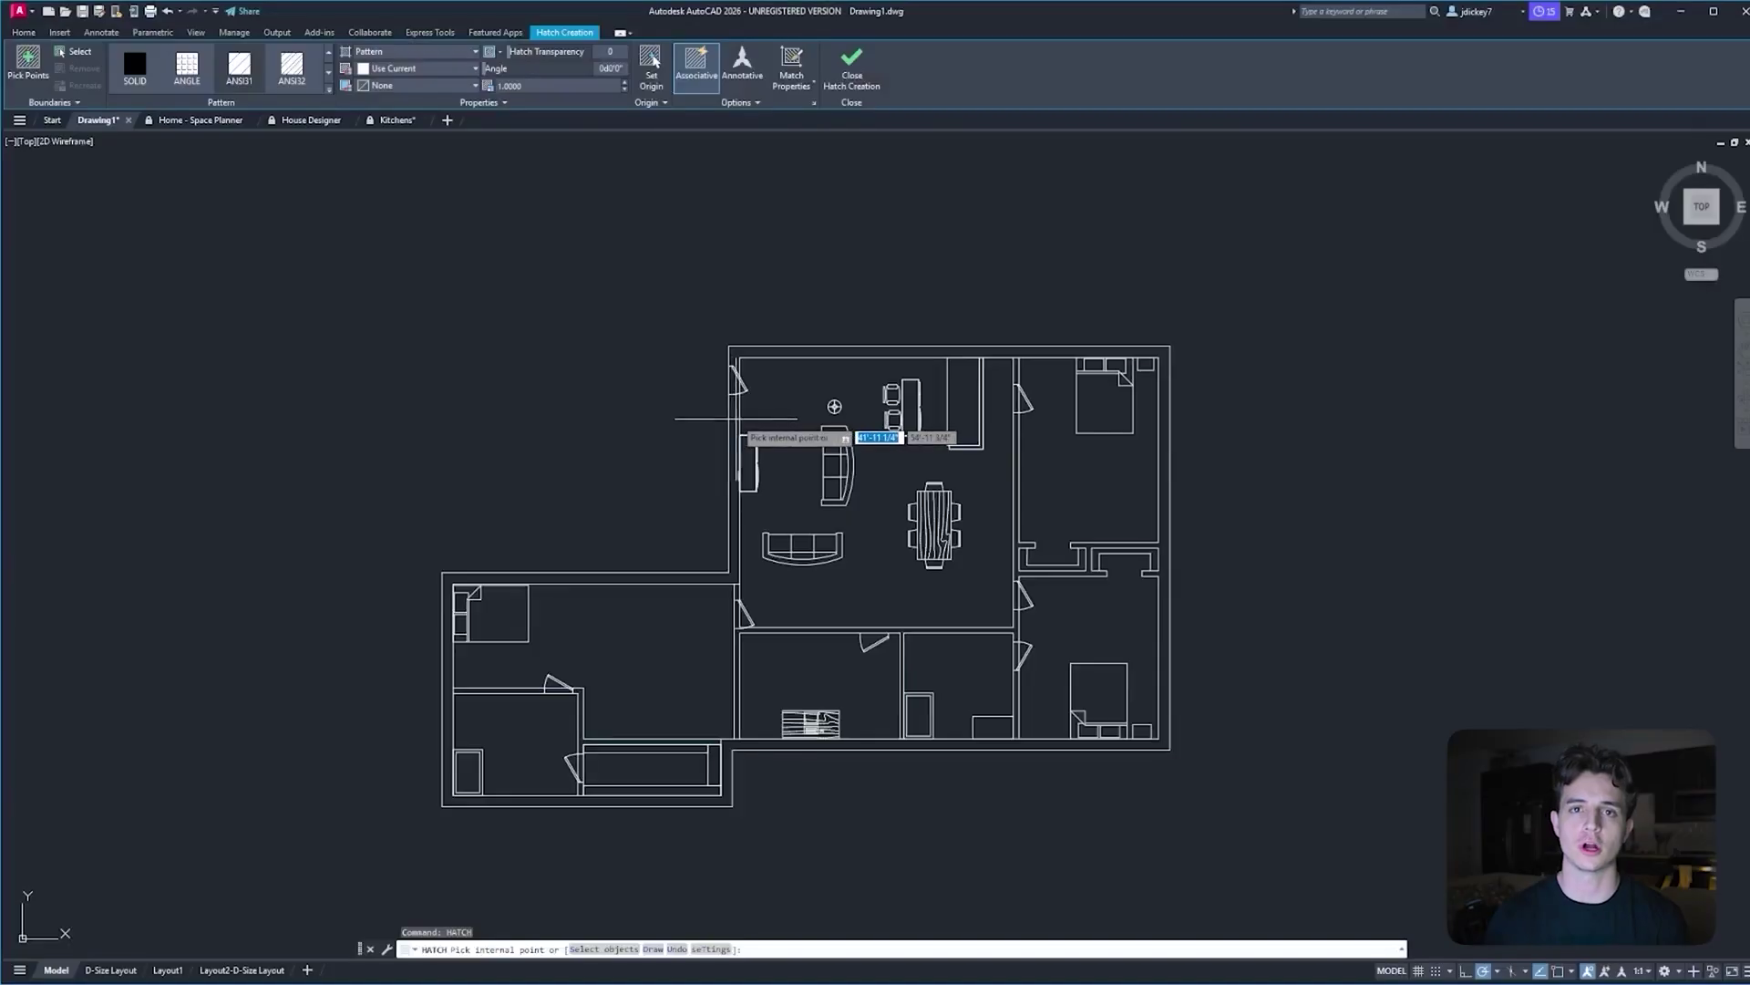
Try the ANGLE, AR-B816C and ANSI37 hatch patterns on the walls
left_click(196, 72)
scroll(807, 328, "up", 10)
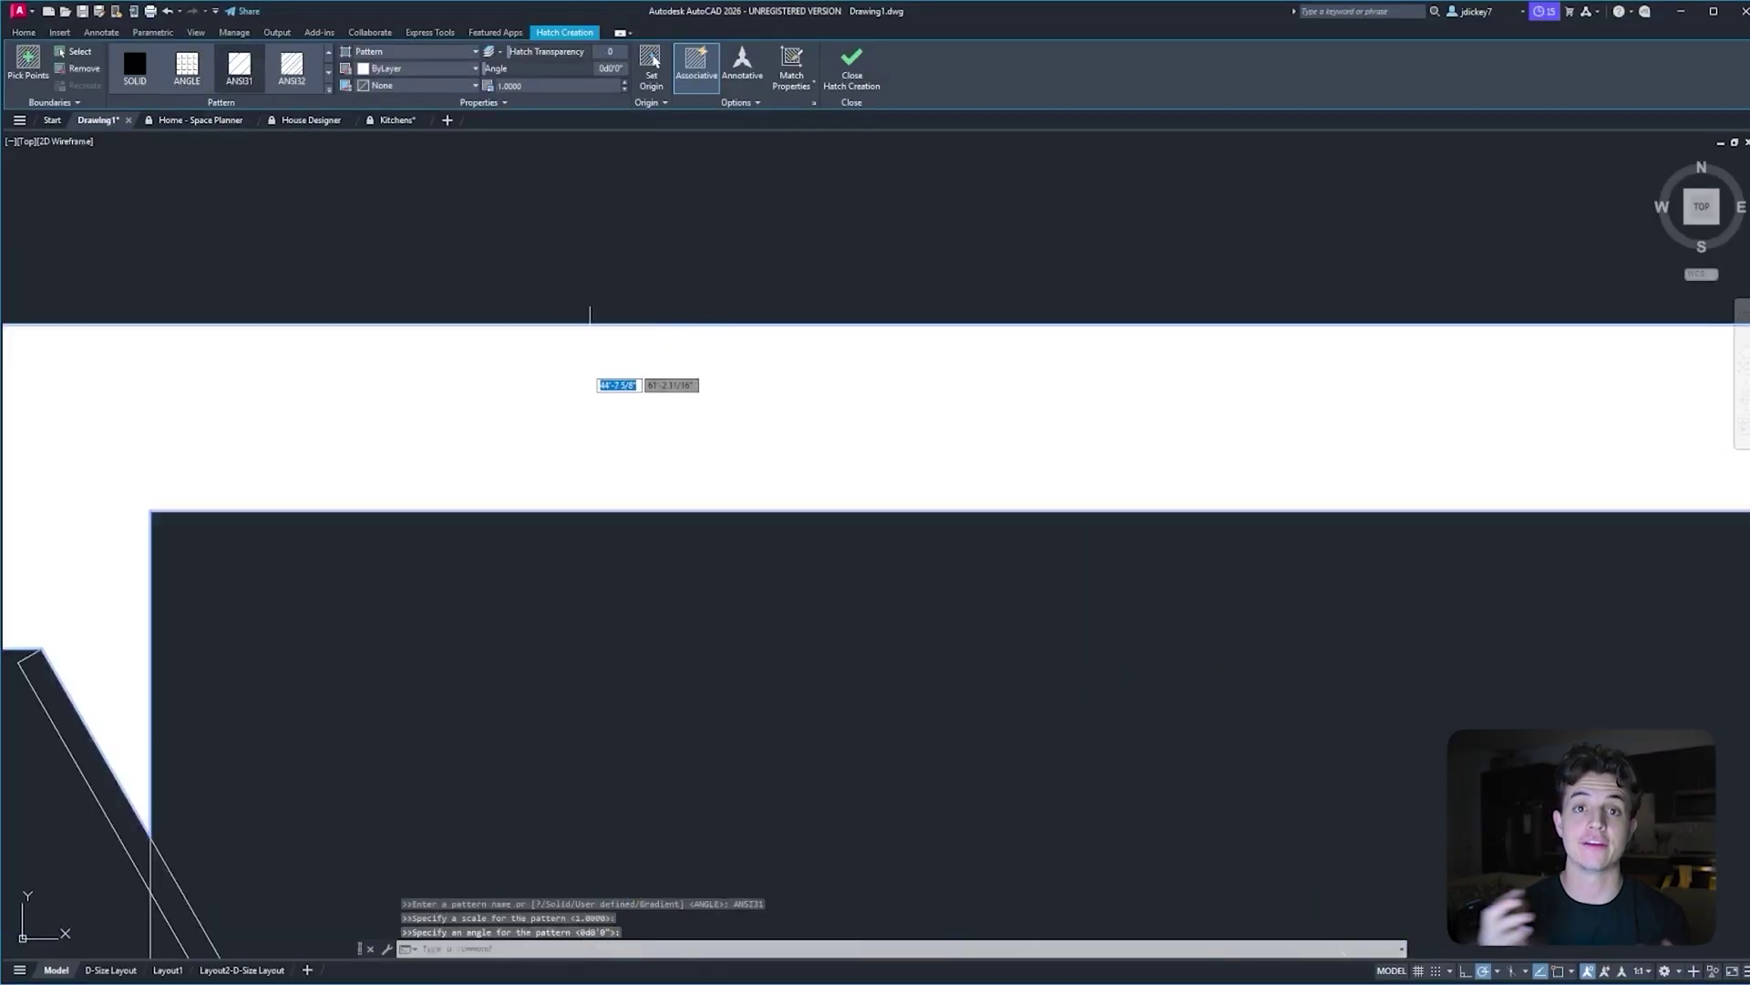
left_click(329, 89)
left_click(306, 171)
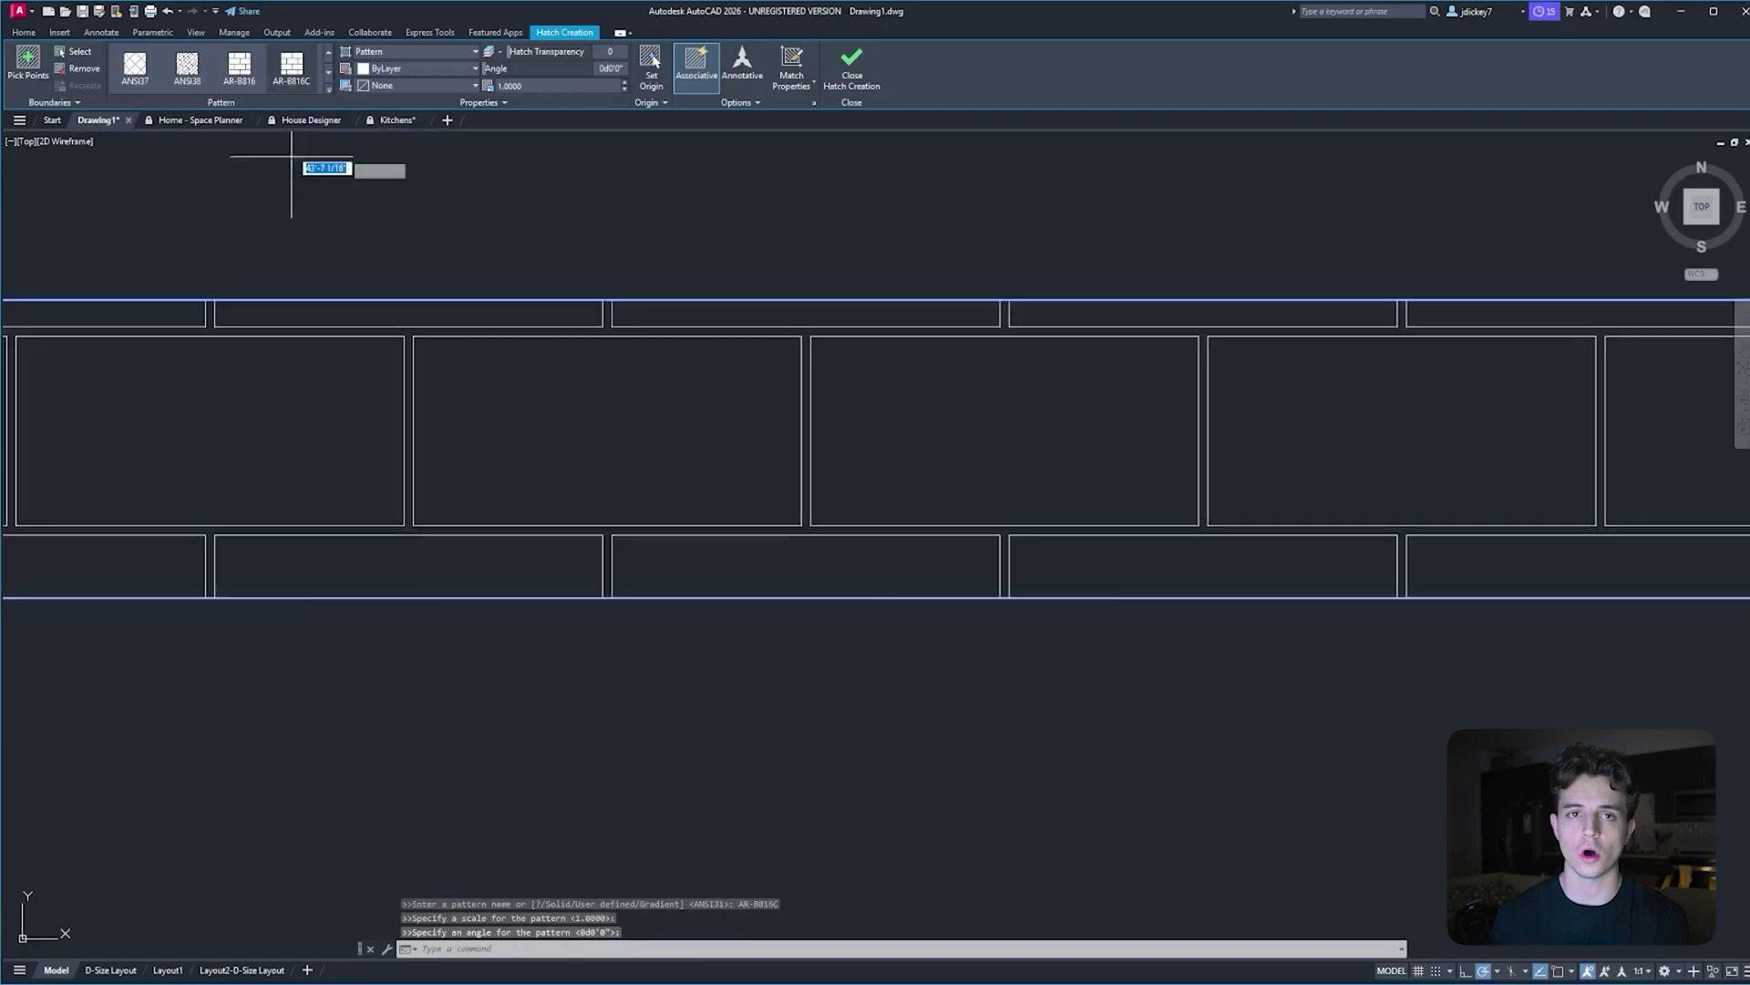
left_click(146, 73)
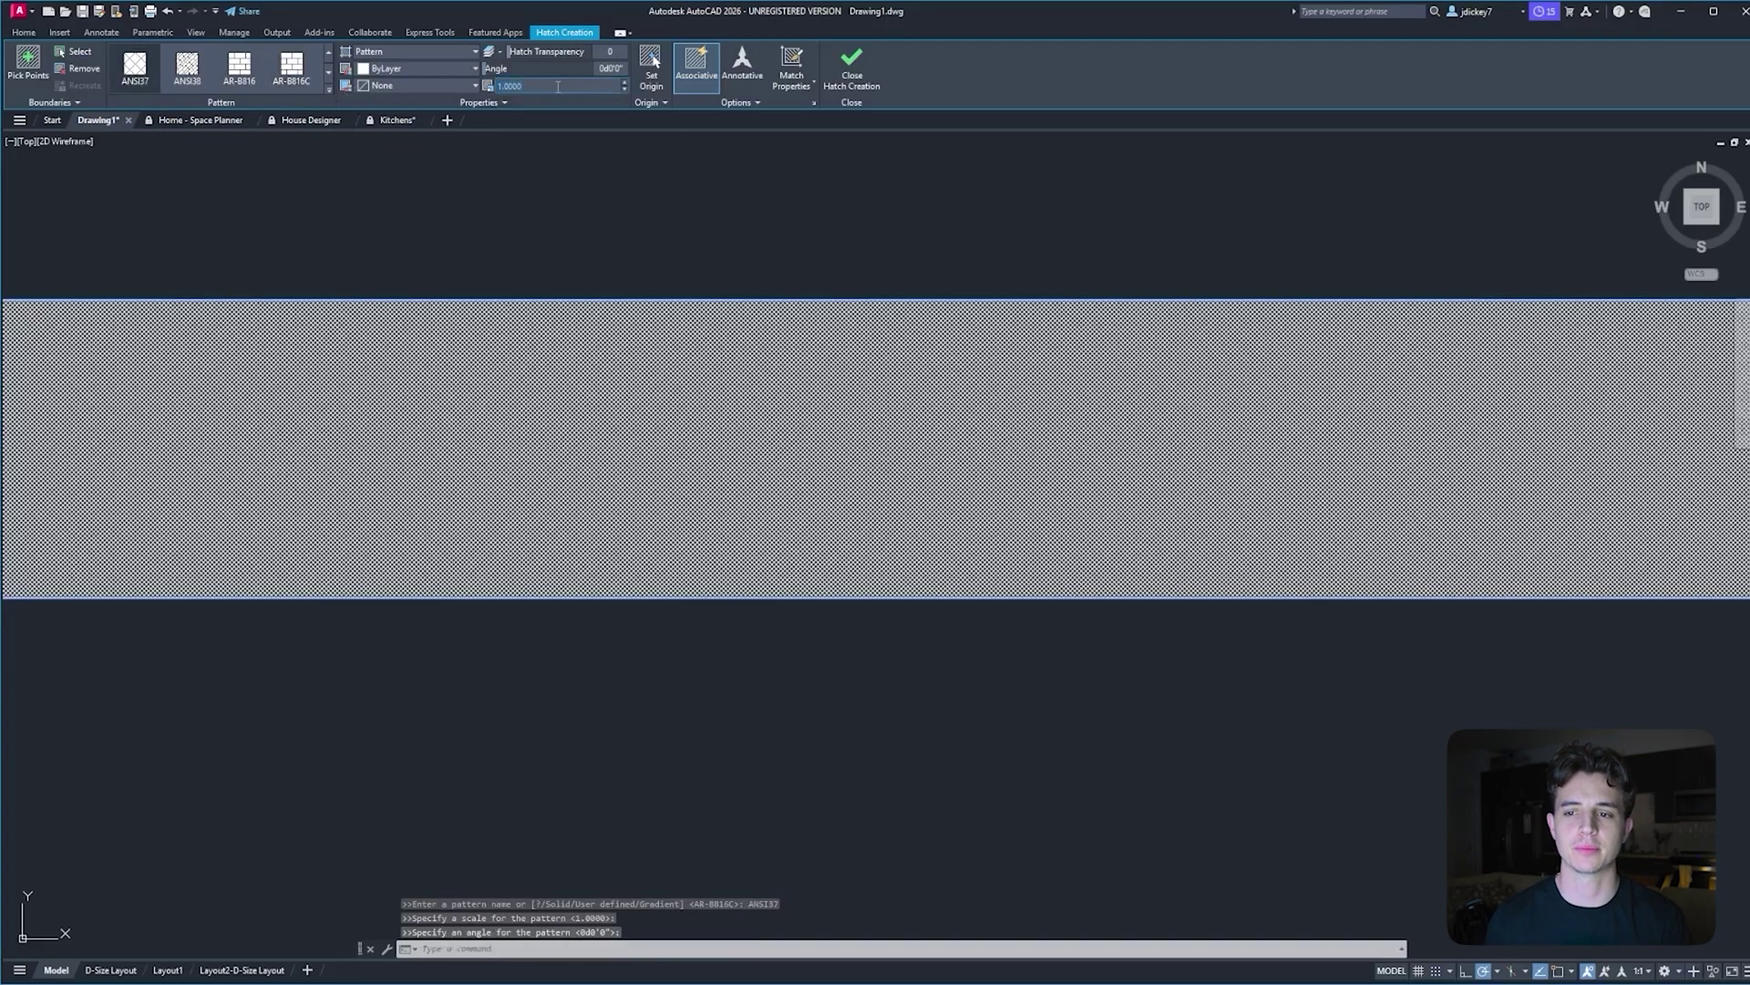
Set hatch scale to 5, switch to AR-CONC concrete and commit the wall hatch
type("5")
scroll(704, 170, "down", 5)
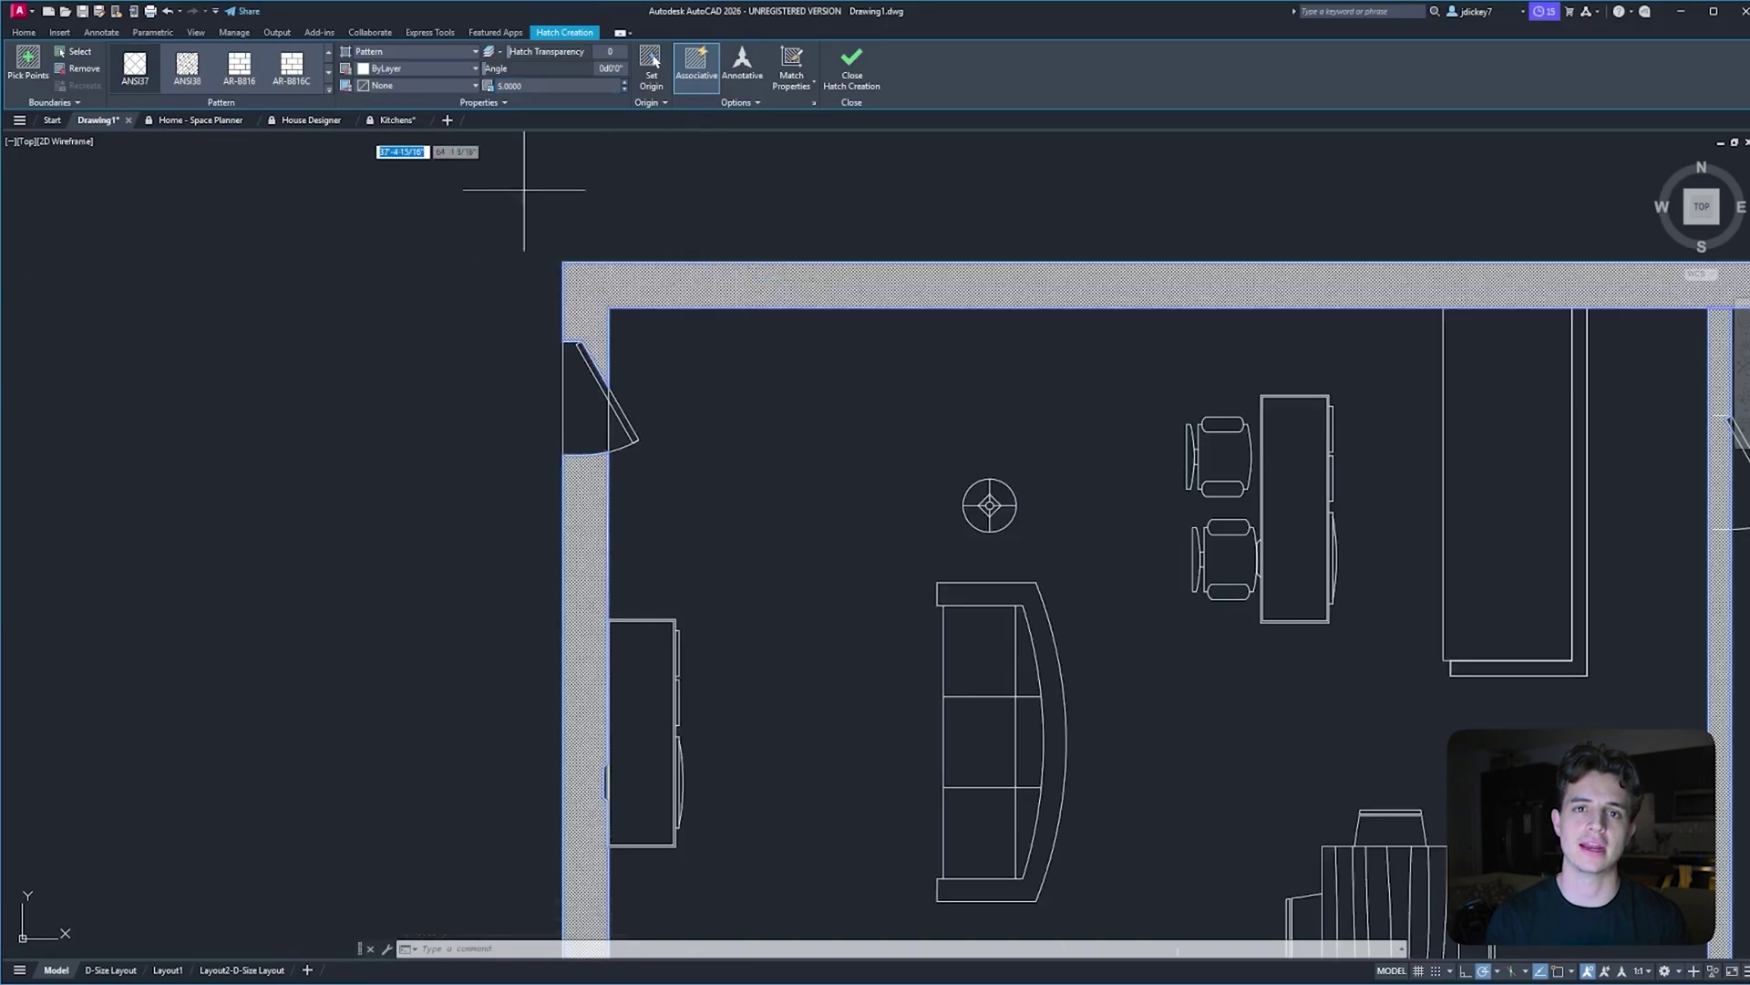
left_click(329, 89)
left_click(242, 164)
scroll(630, 422, "down", 4)
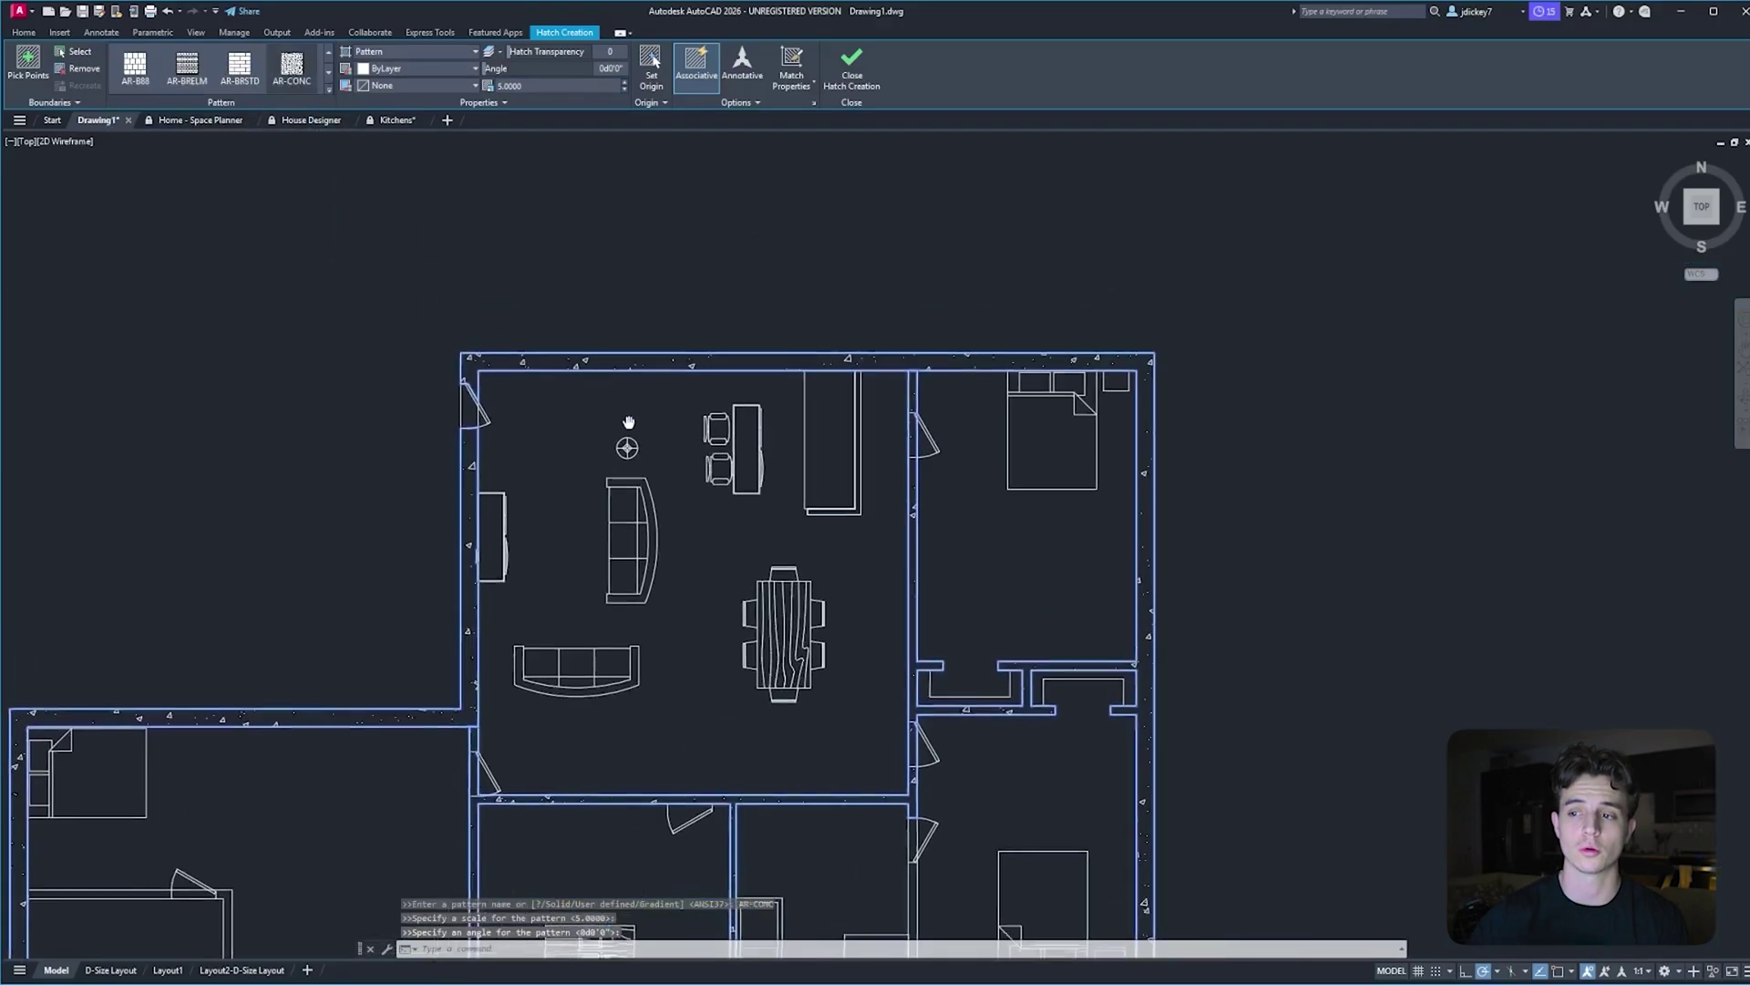
left_click(864, 78)
key("Return")
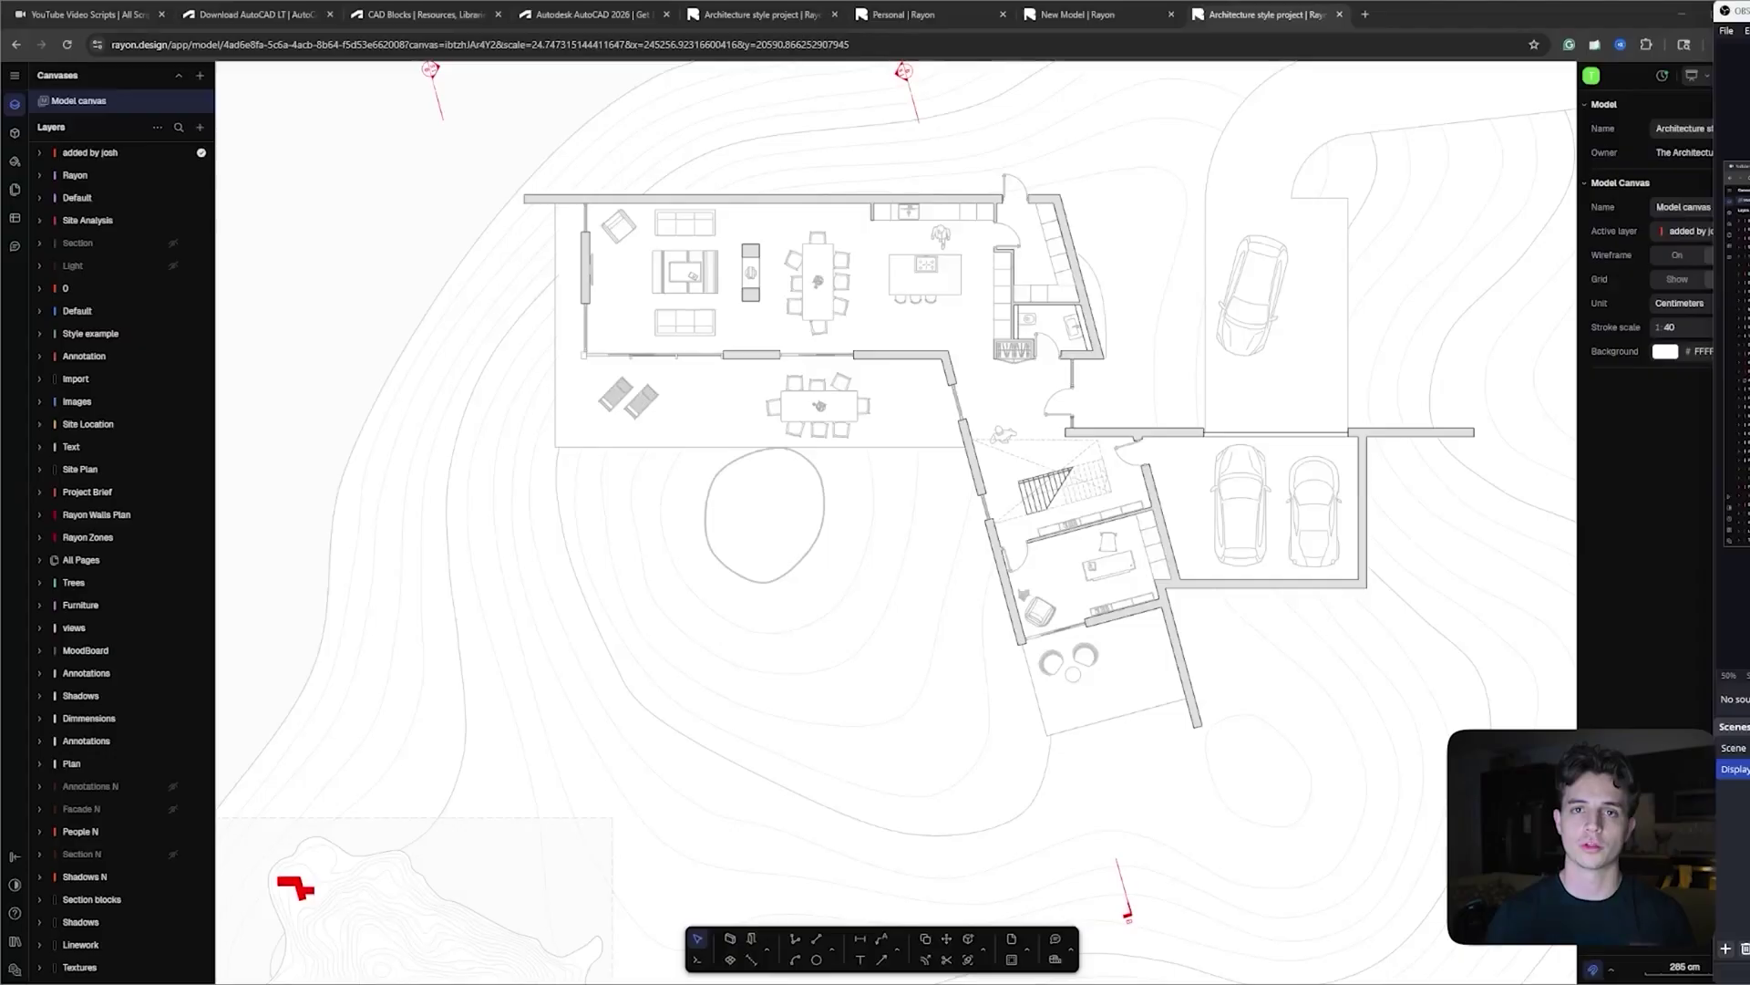
Measure an area on the plan from its corner points and convert it into a floor zone
left_click(987, 955)
left_click(1063, 956)
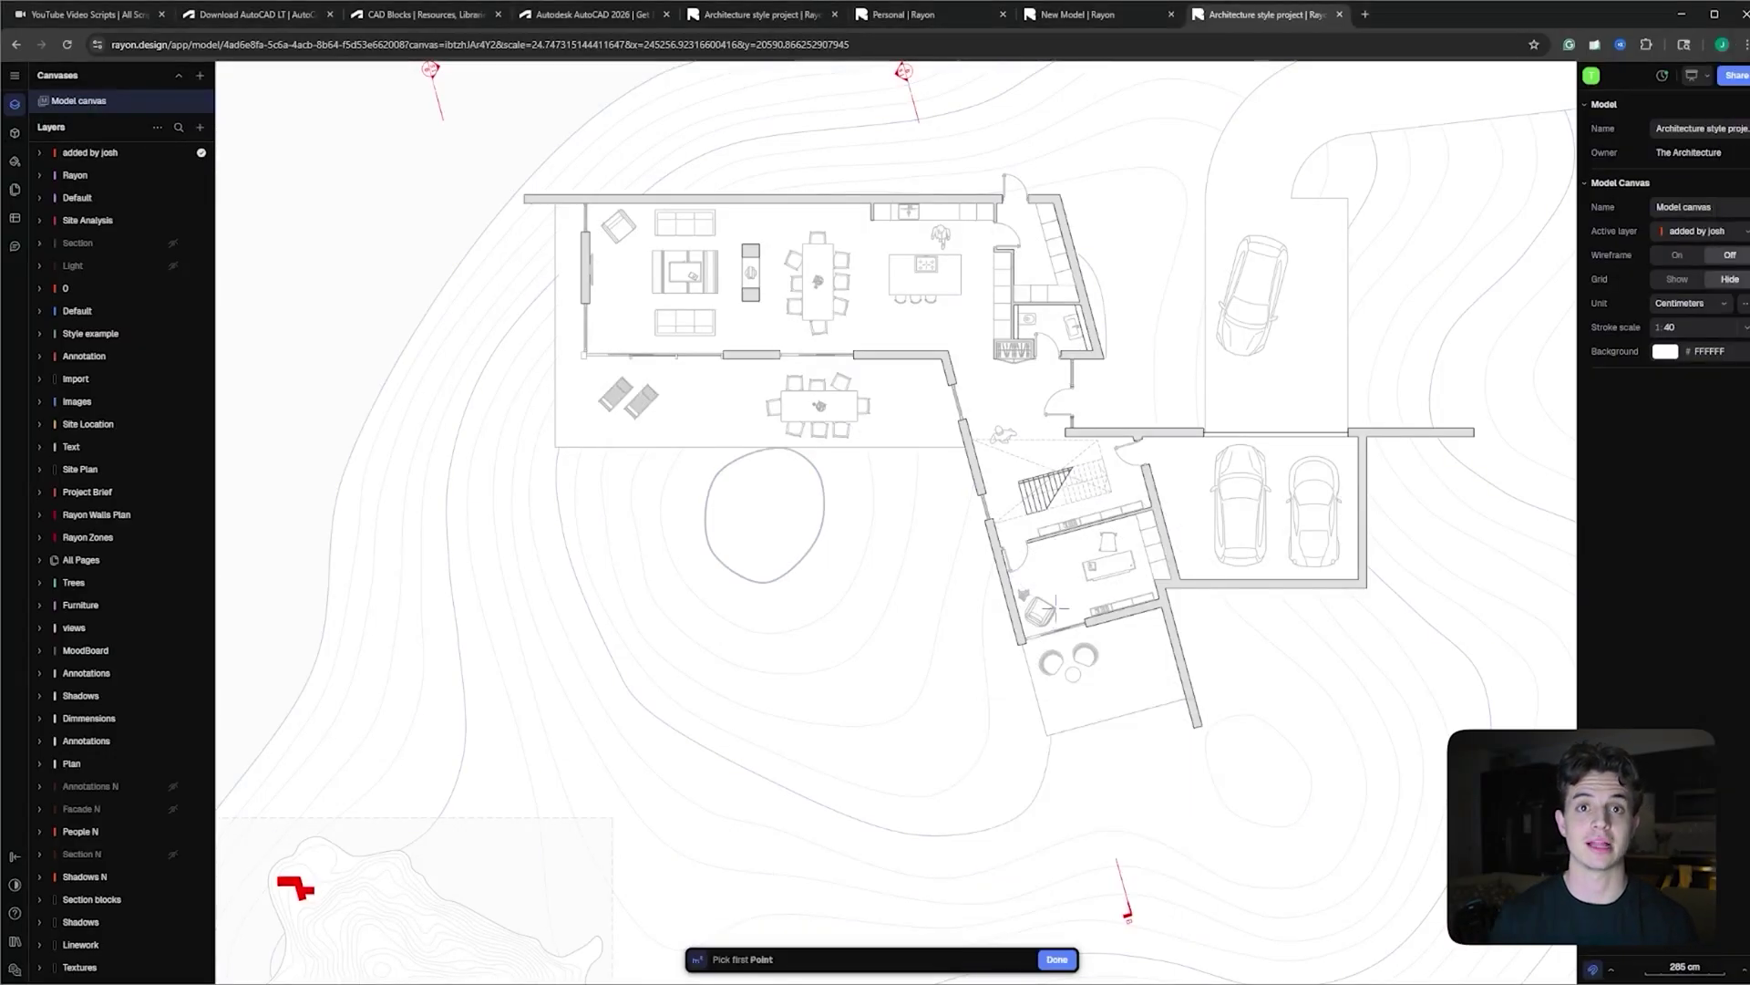
left_click(1056, 202)
left_click(1094, 351)
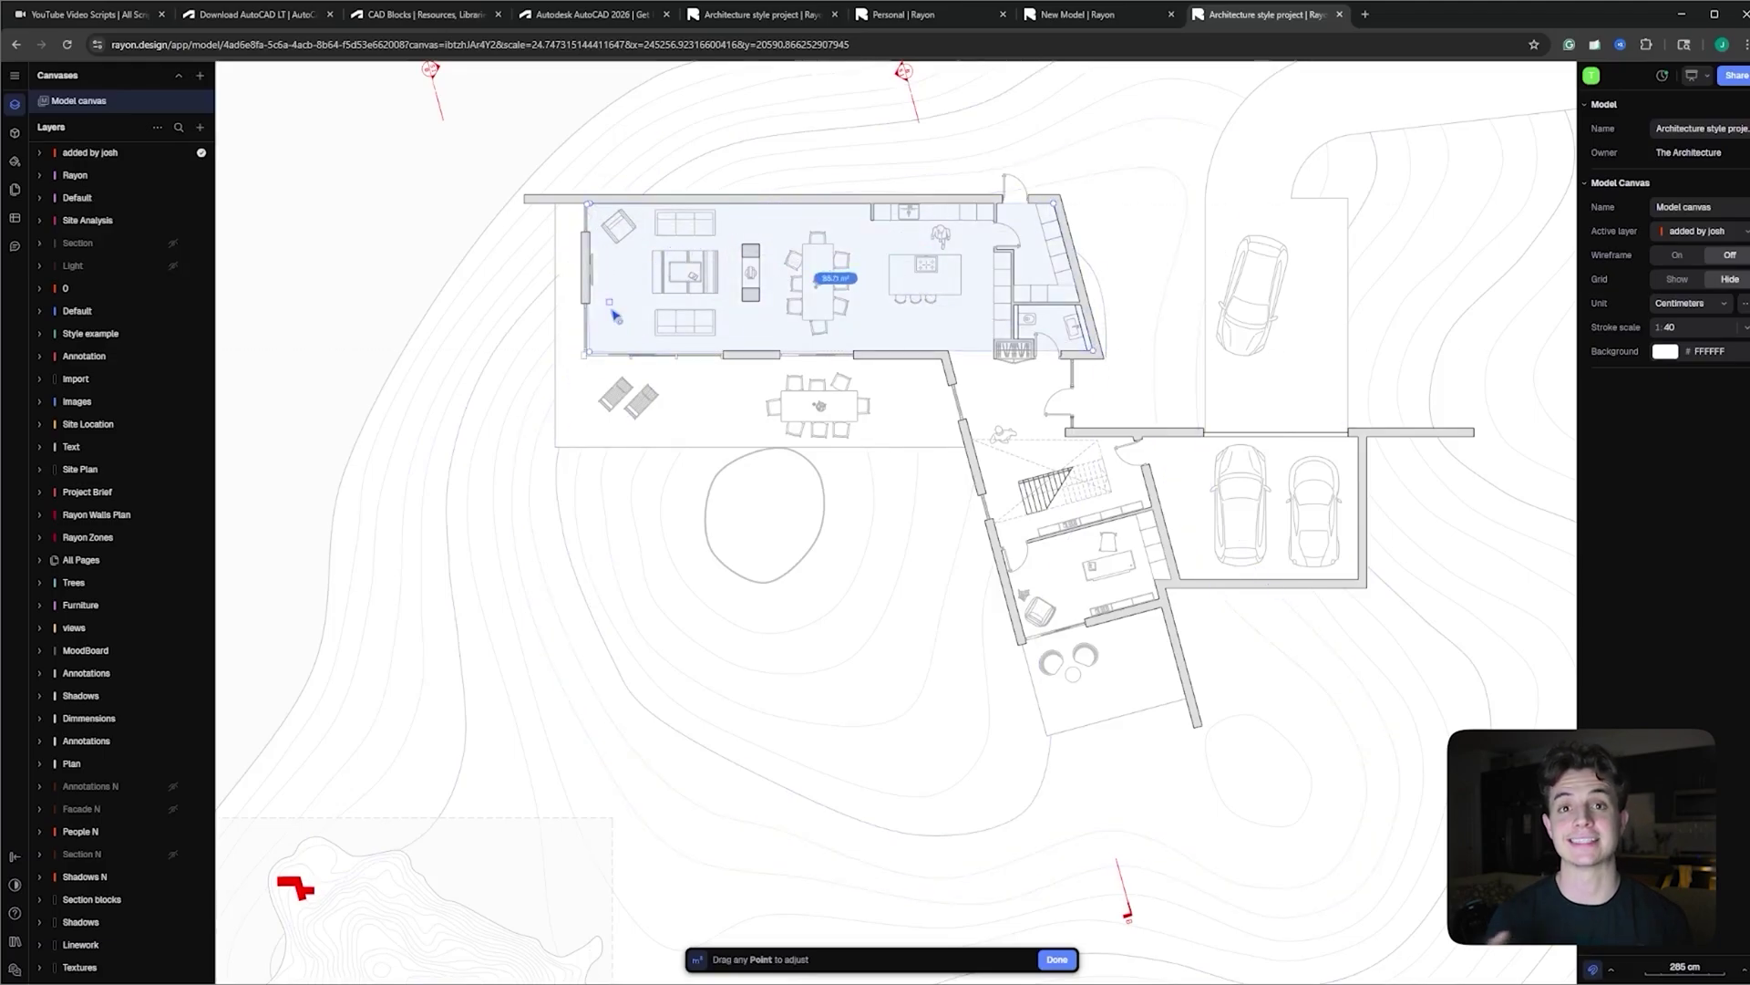
key("Return")
left_click(831, 954)
left_click(802, 857)
Select the 16.85 m² zone beside the stairs and scroll toward THE SITE sheet
scroll(798, 437, "up", 5)
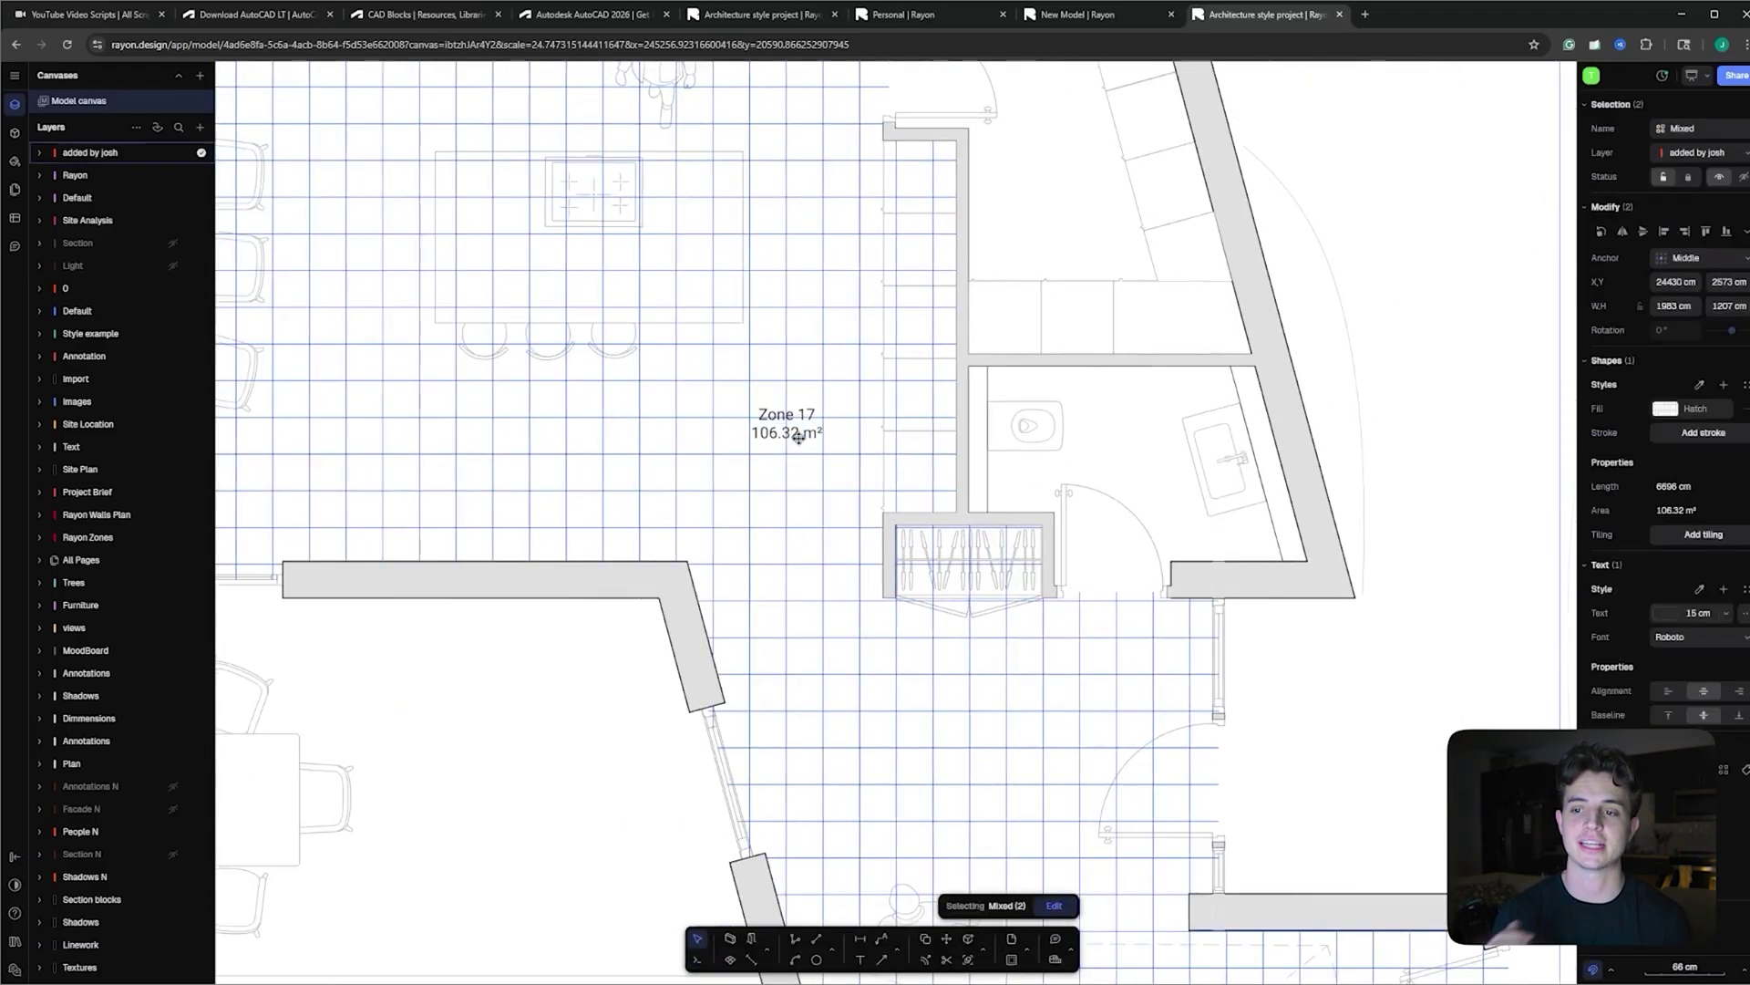
scroll(856, 461, "down", 5)
scroll(742, 671, "down", 3)
left_click(742, 672)
scroll(818, 456, "up", 2)
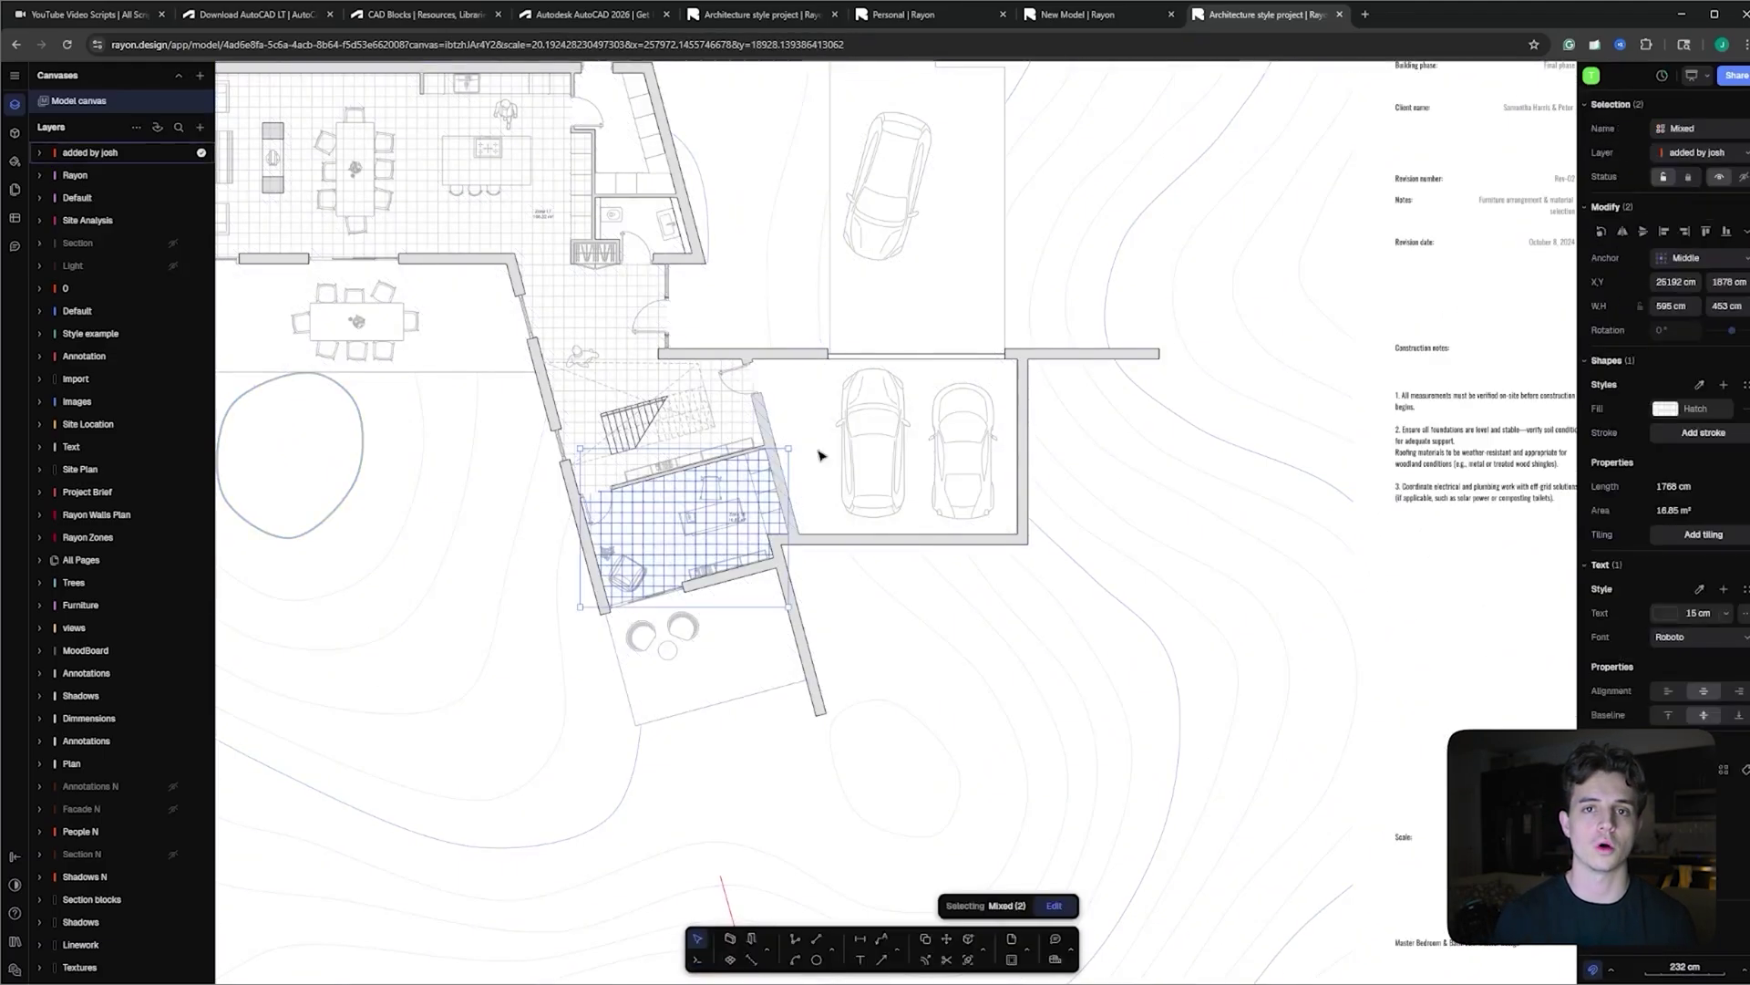
scroll(819, 456, "down", 3)
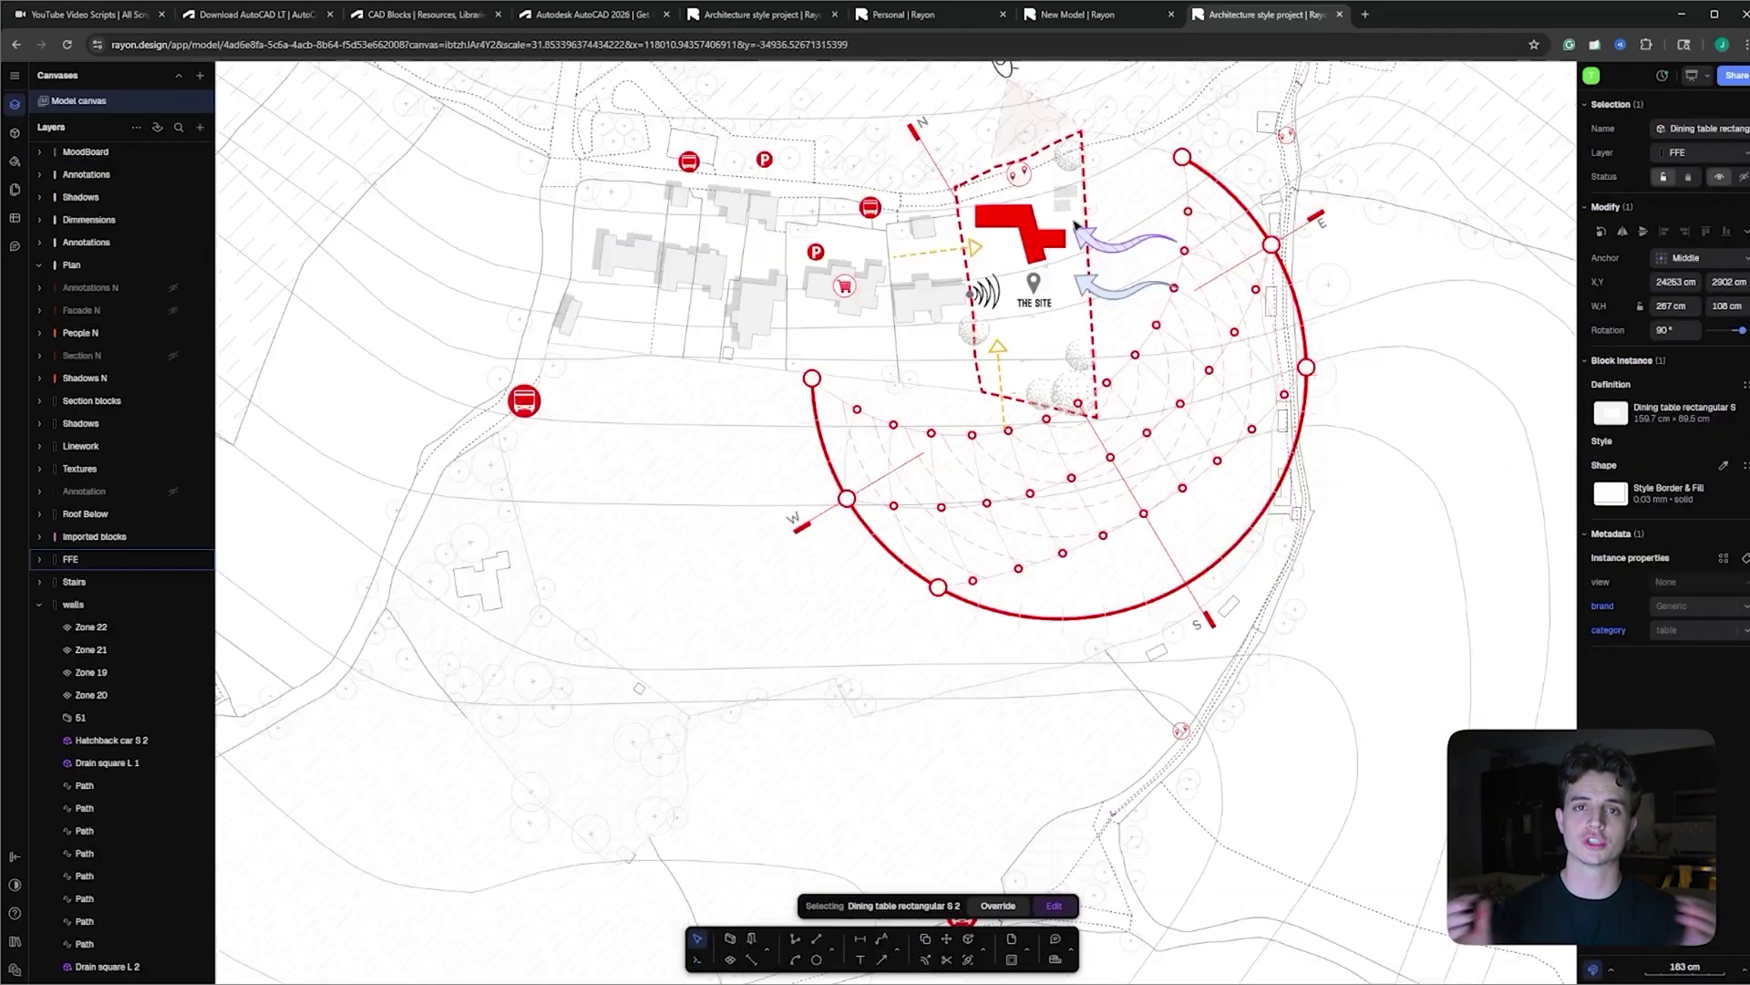
Pan and zoom across the wall details, elevations, bedroom plan and mood board sheets to the ground-floor plan
scroll(1074, 228, "up", 3)
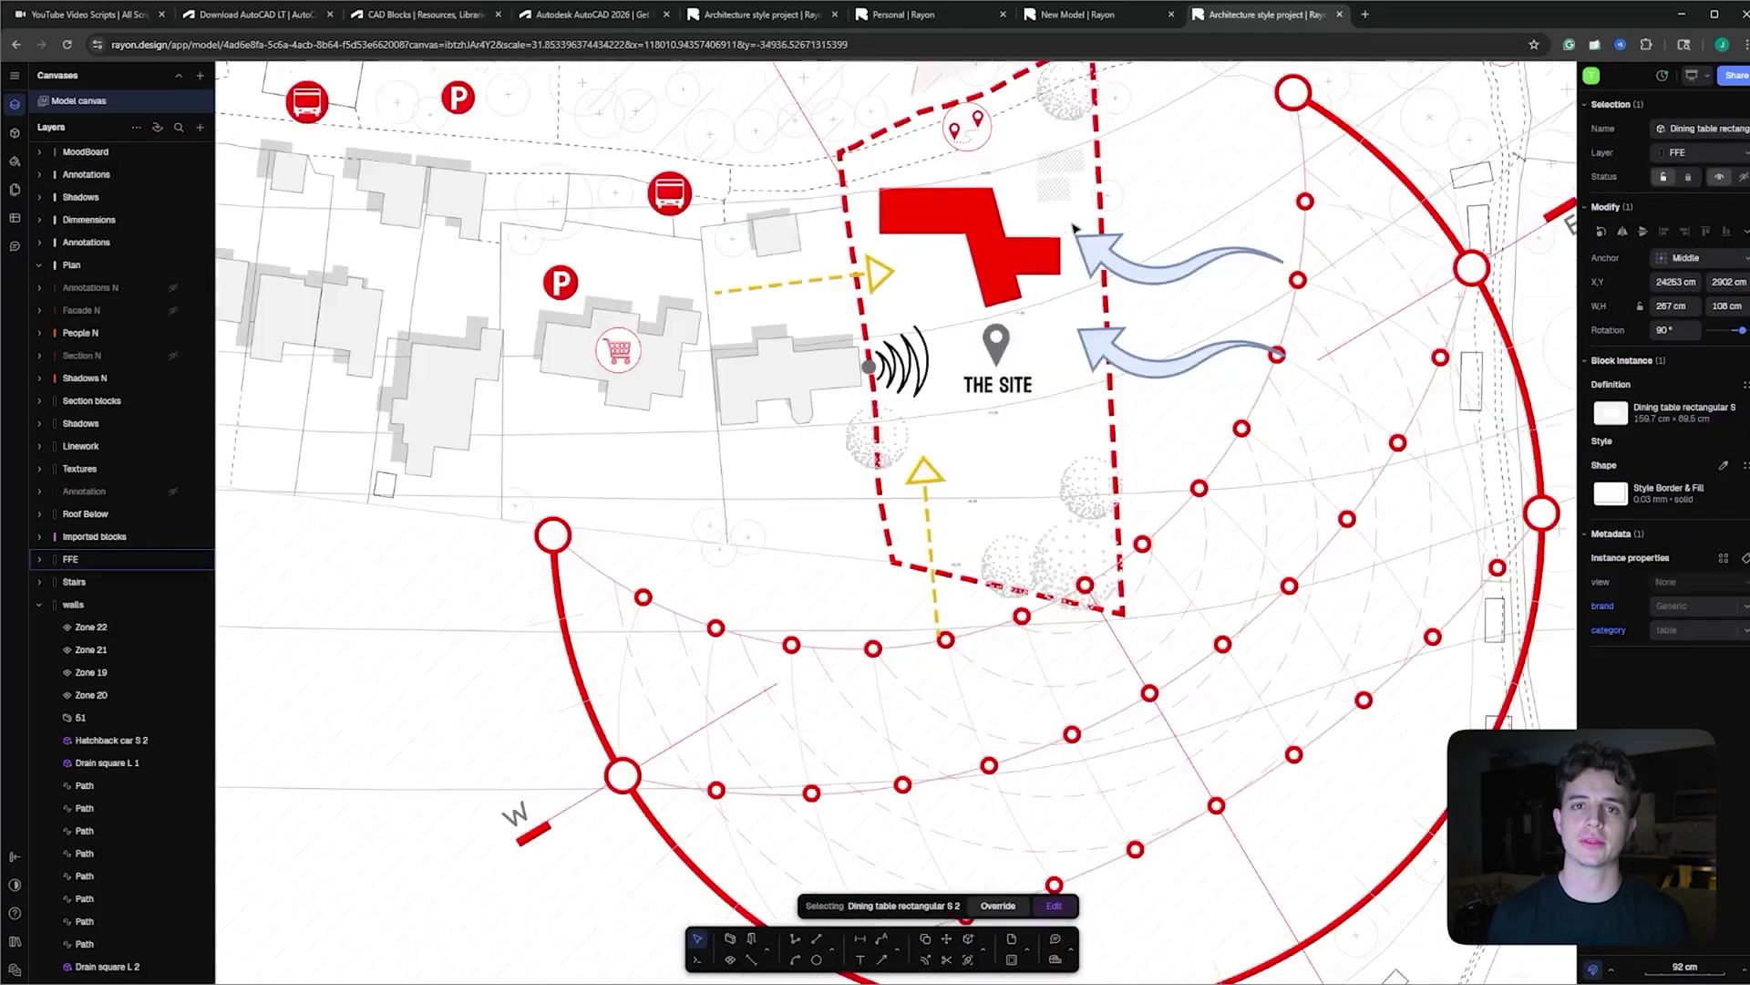
scroll(1058, 225, "down", 5)
scroll(1122, 420, "down", 3)
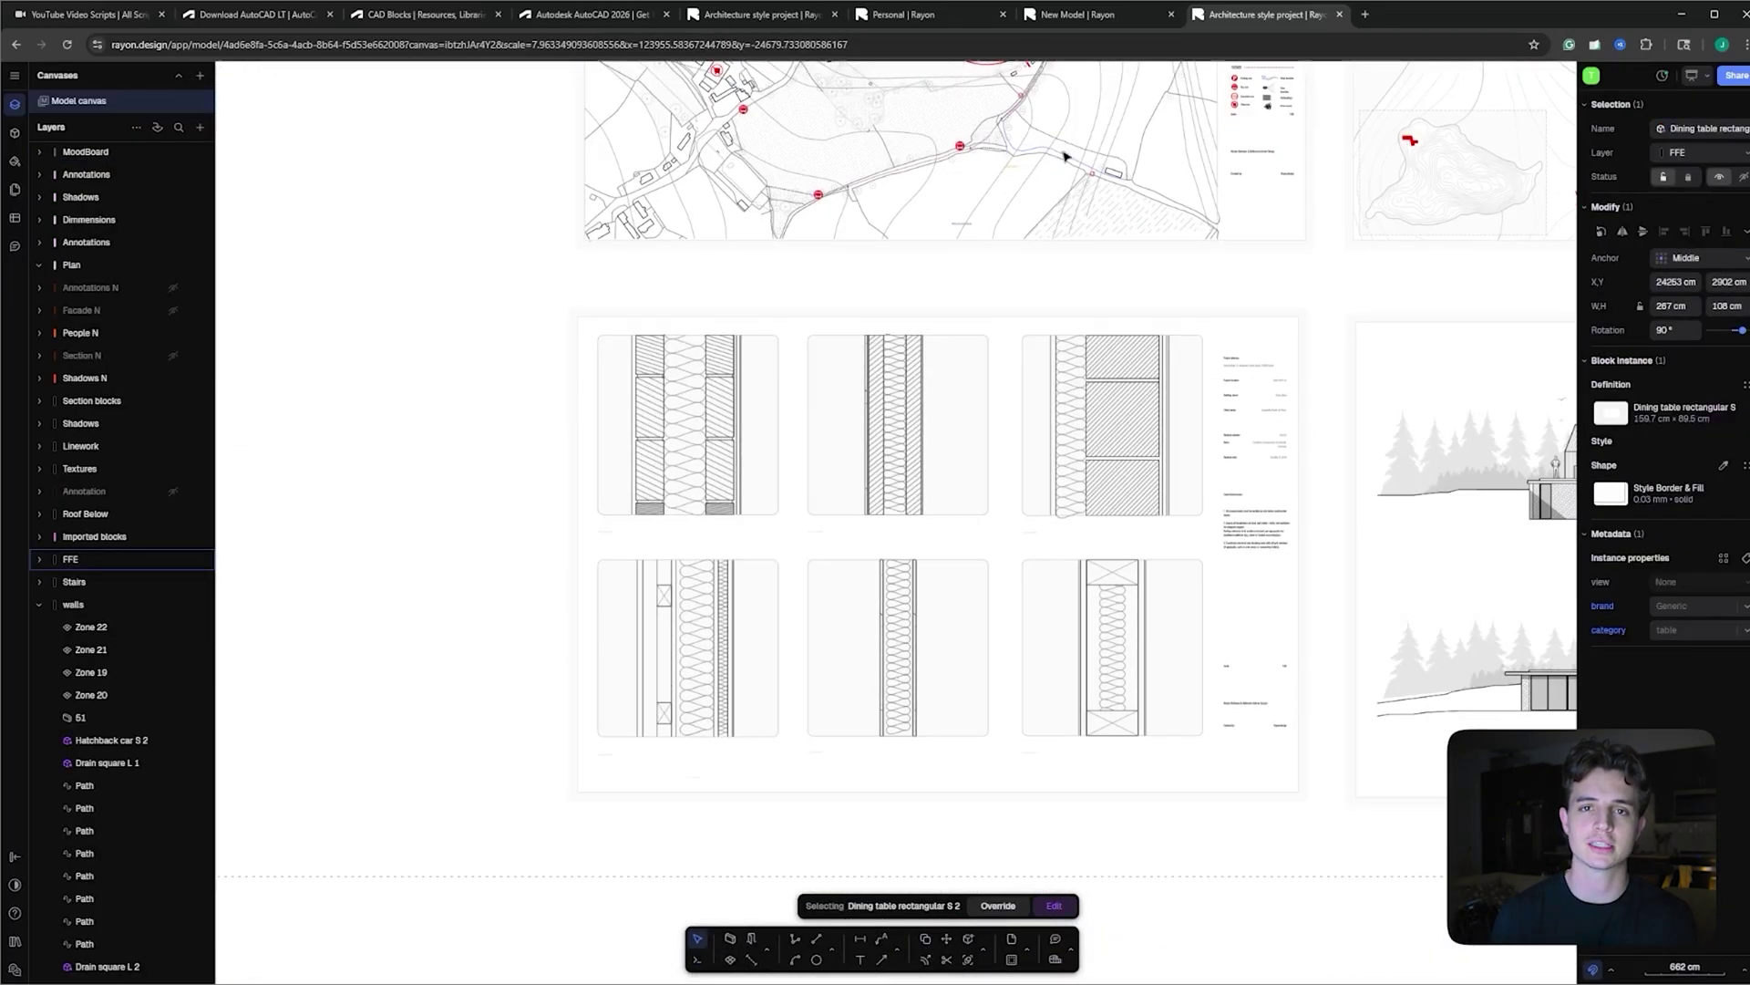
scroll(1185, 401, "right", 8)
scroll(1228, 395, "right", 8)
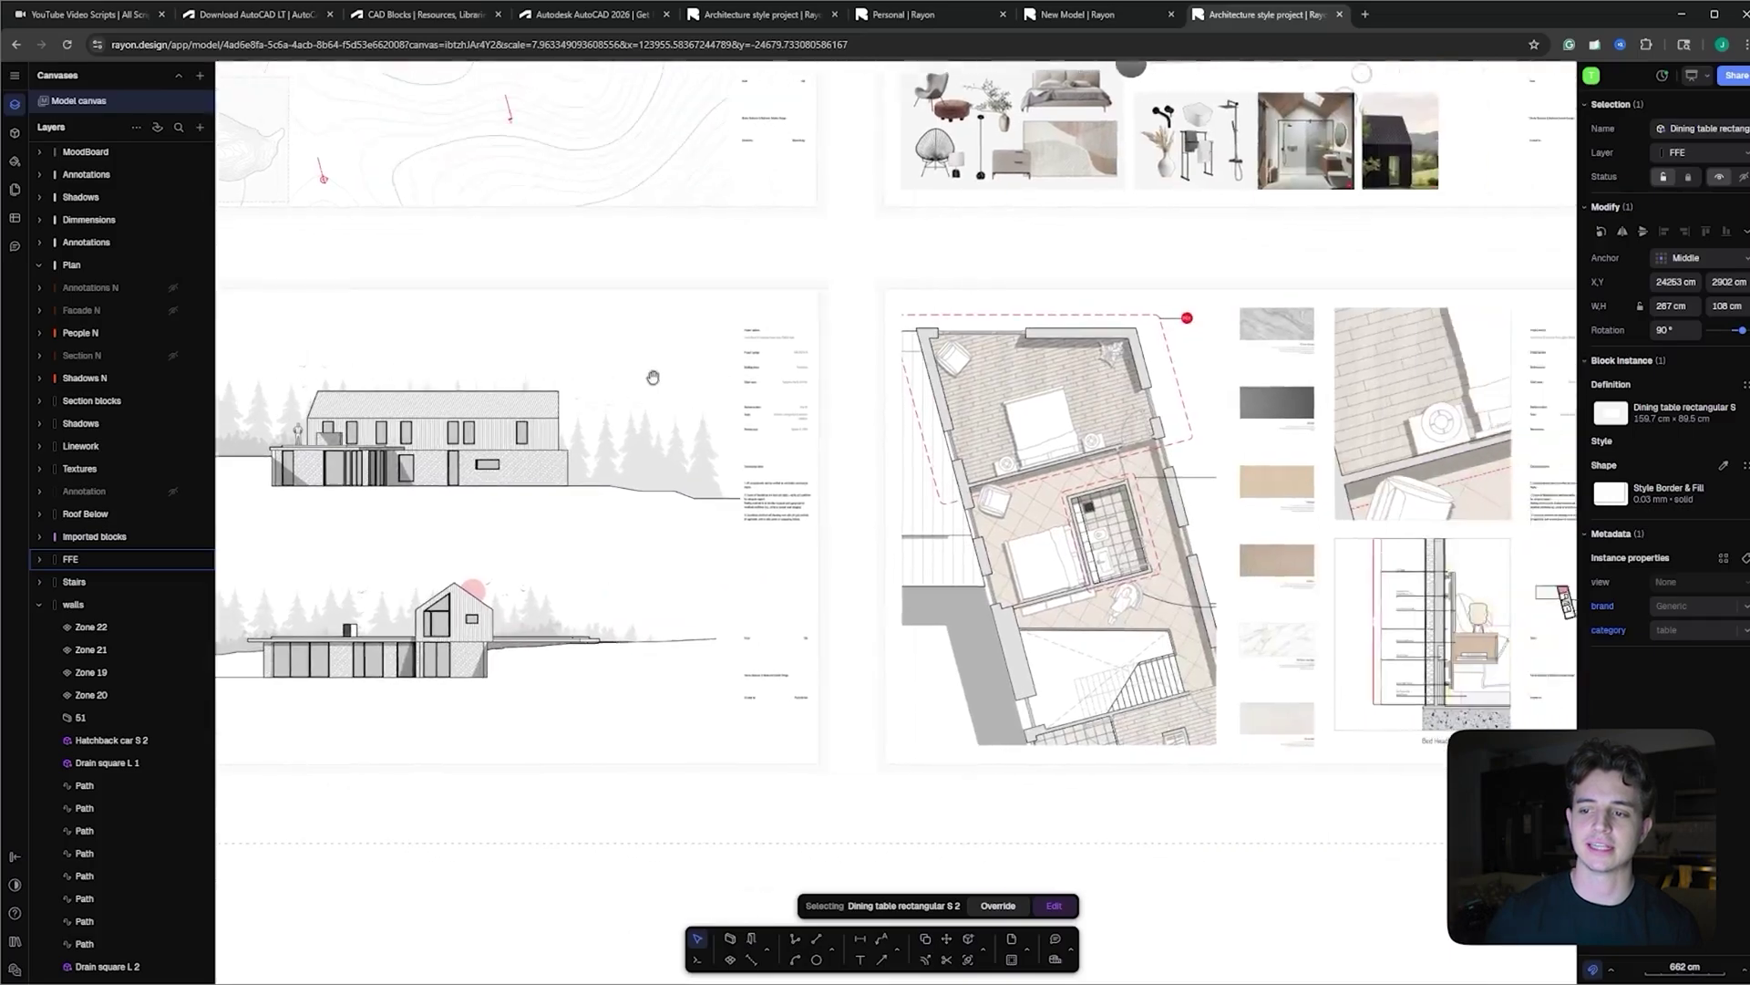
scroll(1023, 358, "up", 3)
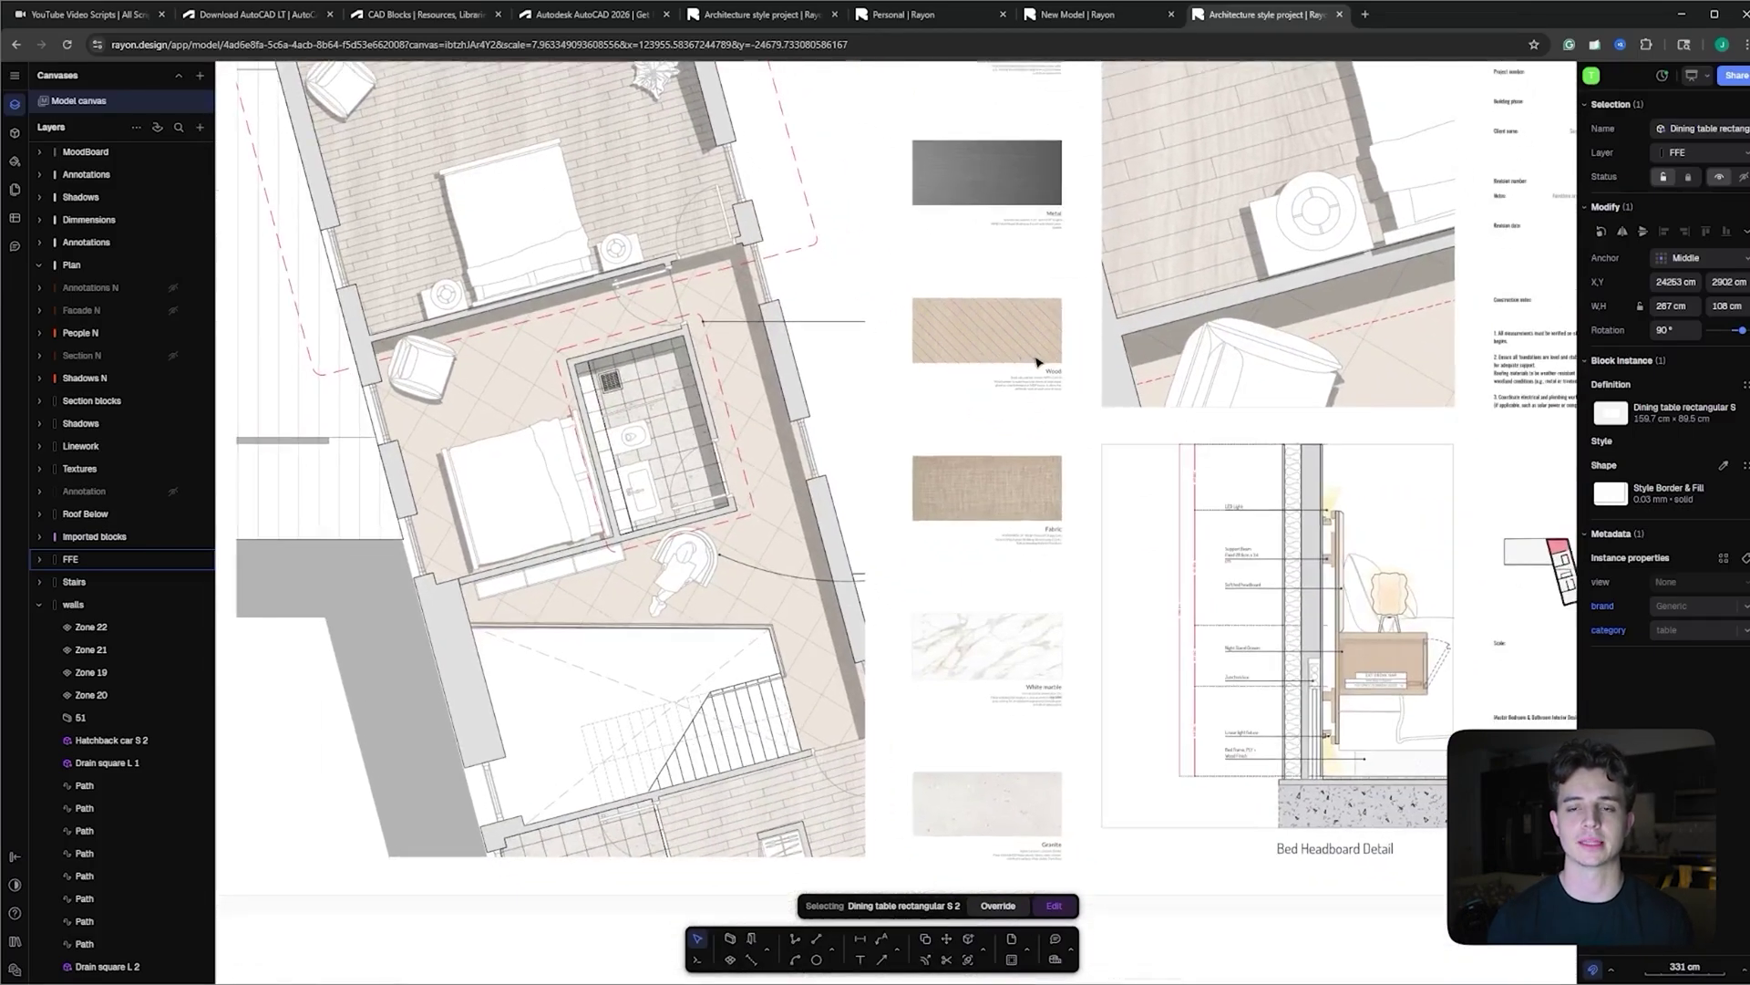
scroll(1038, 362, "down", 3)
scroll(1112, 367, "up", 5)
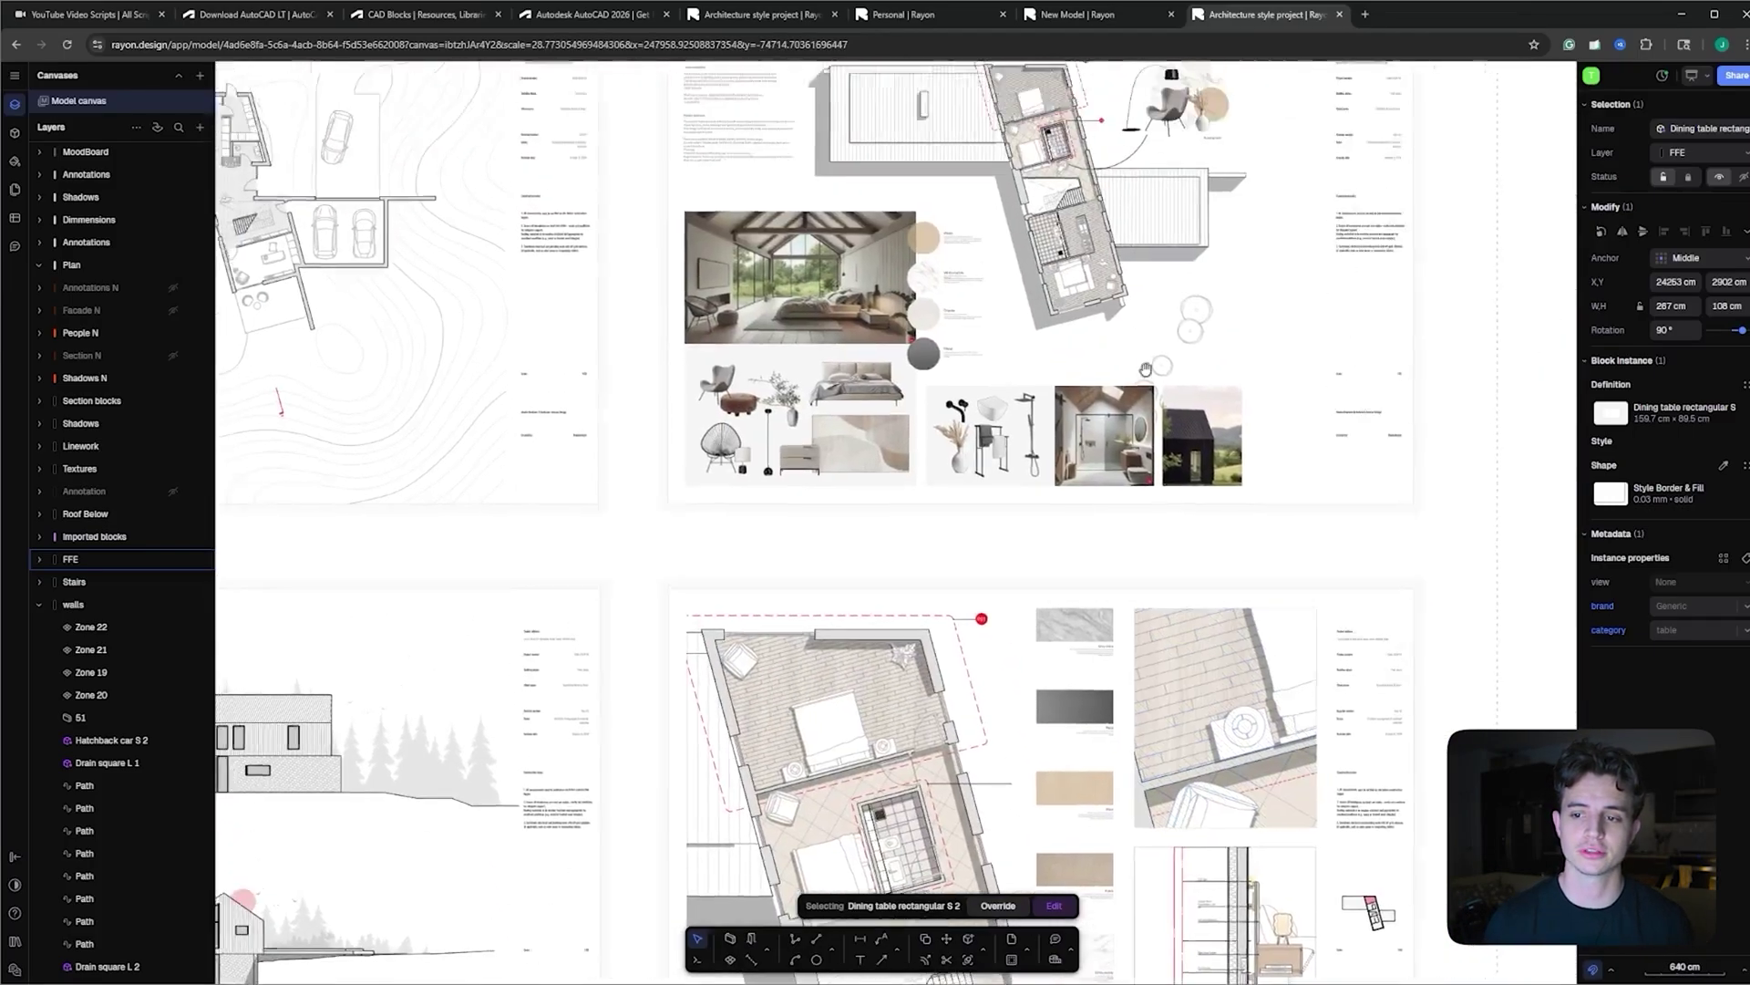
scroll(1146, 368, "up", 3)
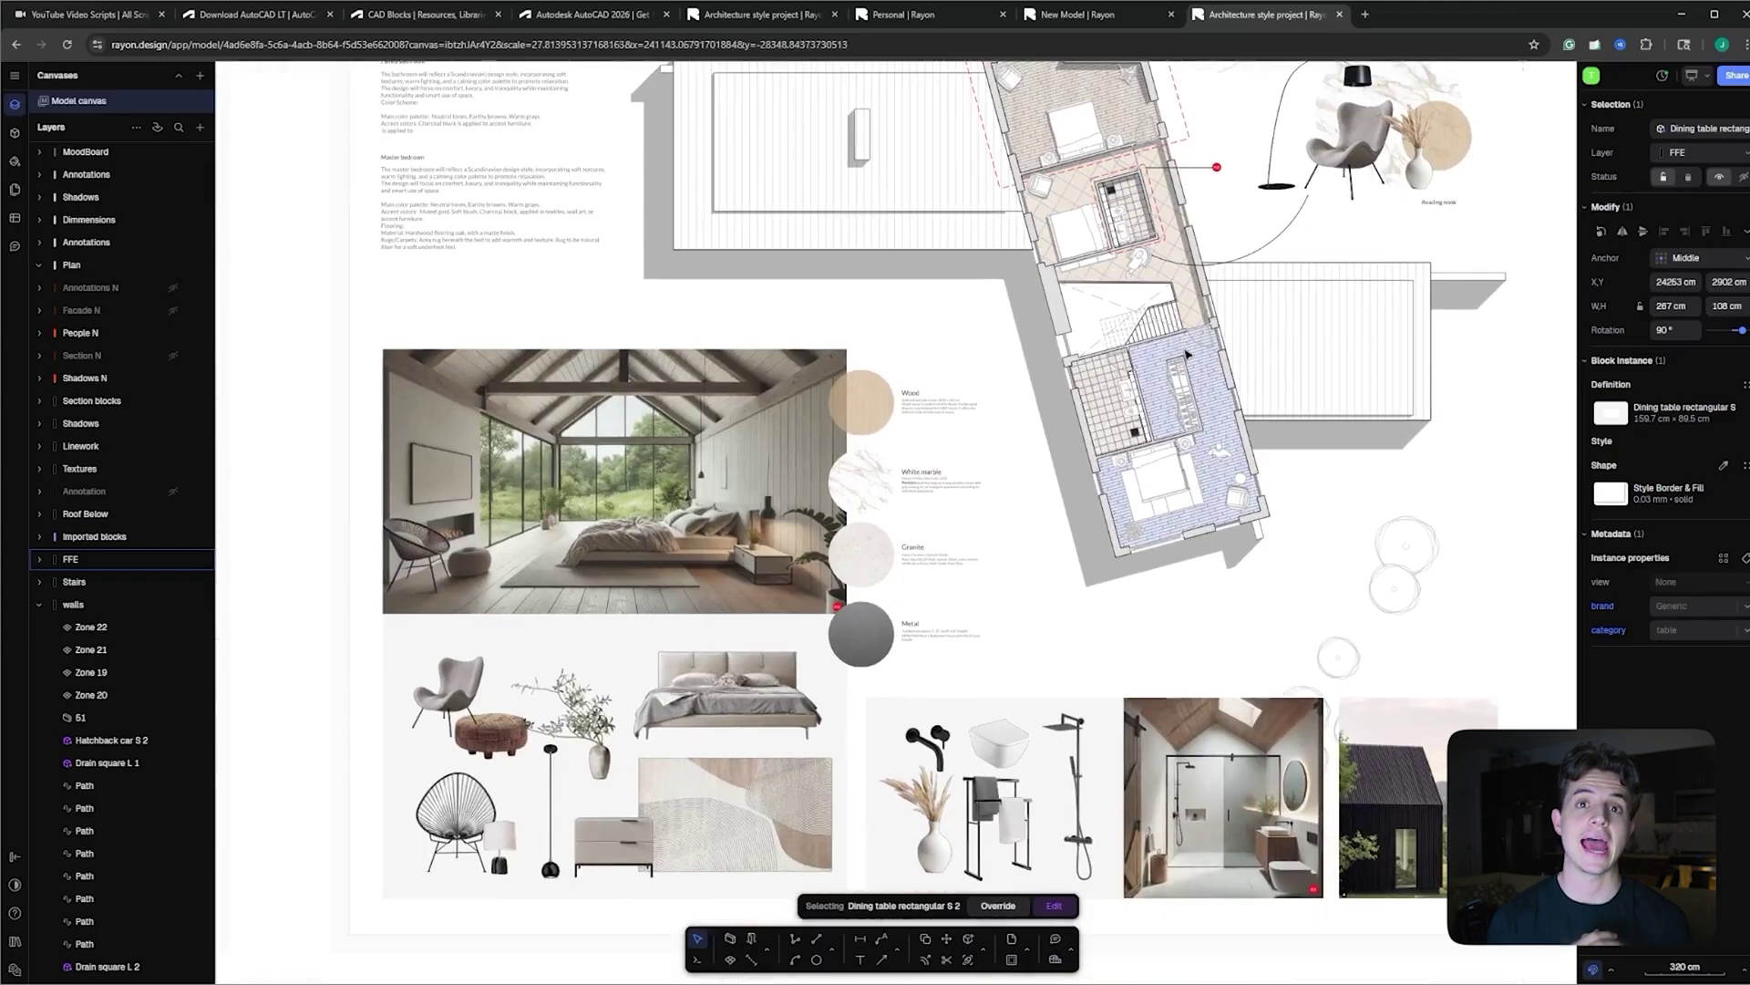
scroll(1187, 353, "down", 5)
scroll(653, 682, "up", 5)
scroll(653, 682, "up", 5)
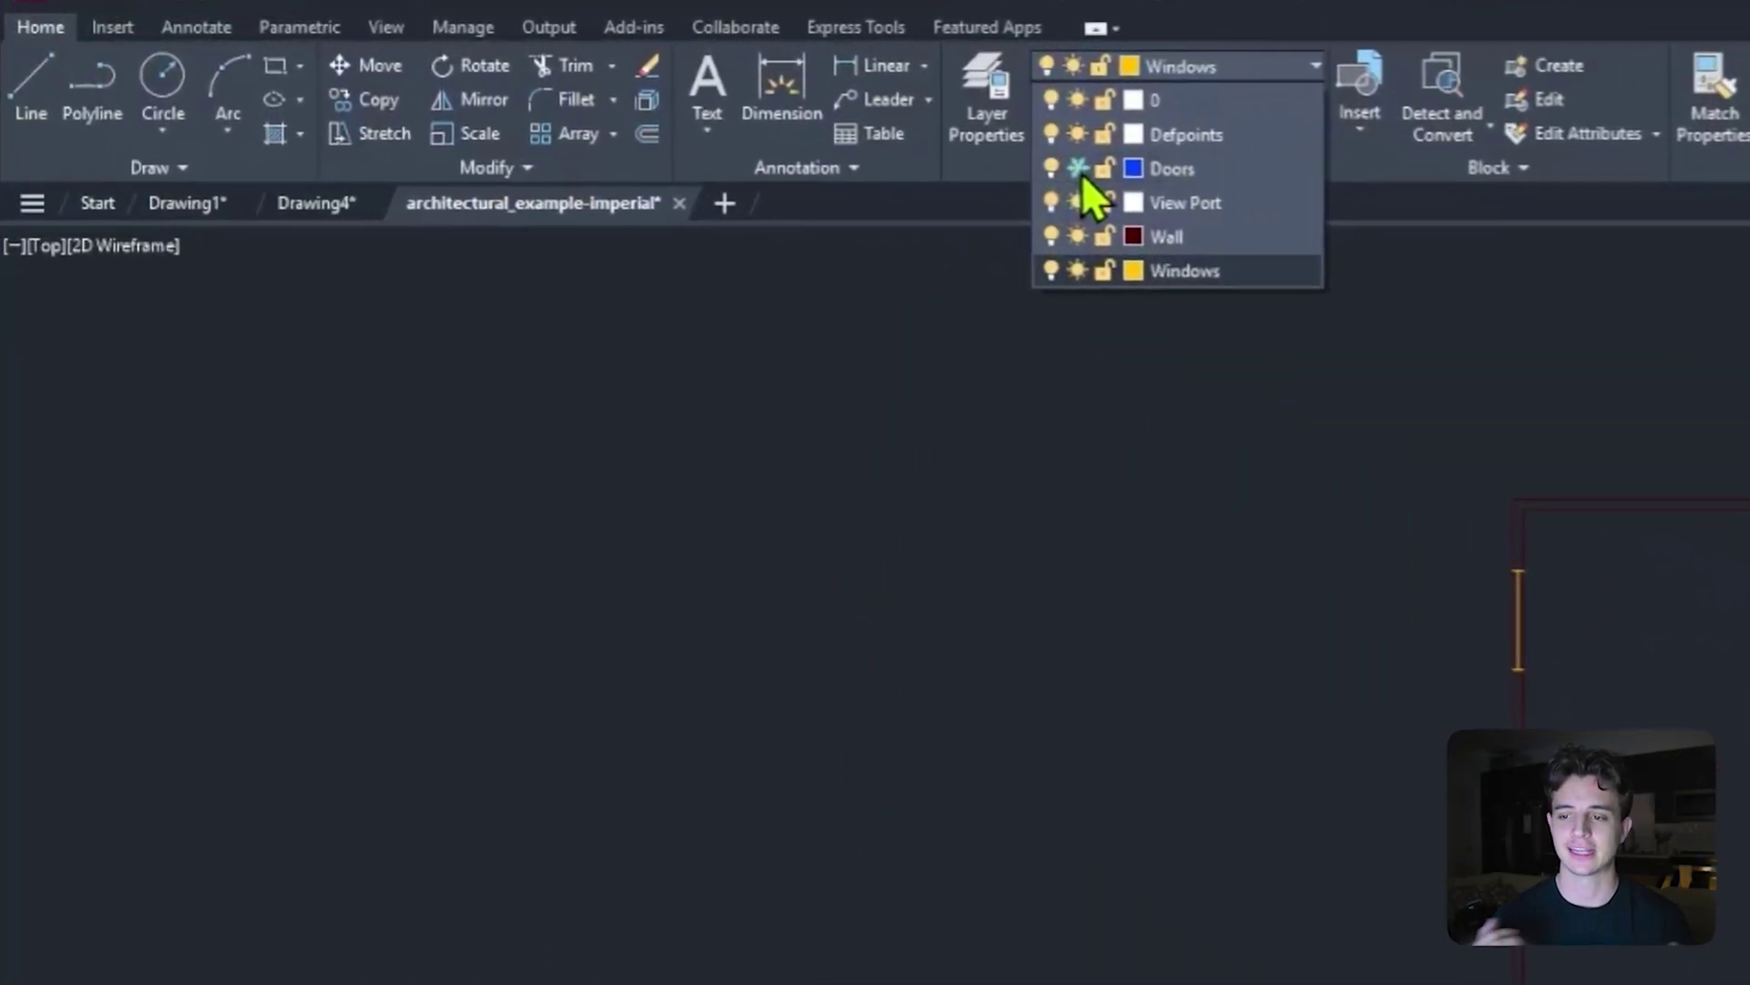
Create a new layer named 'site linework' and make it the current layer
left_click(585, 73)
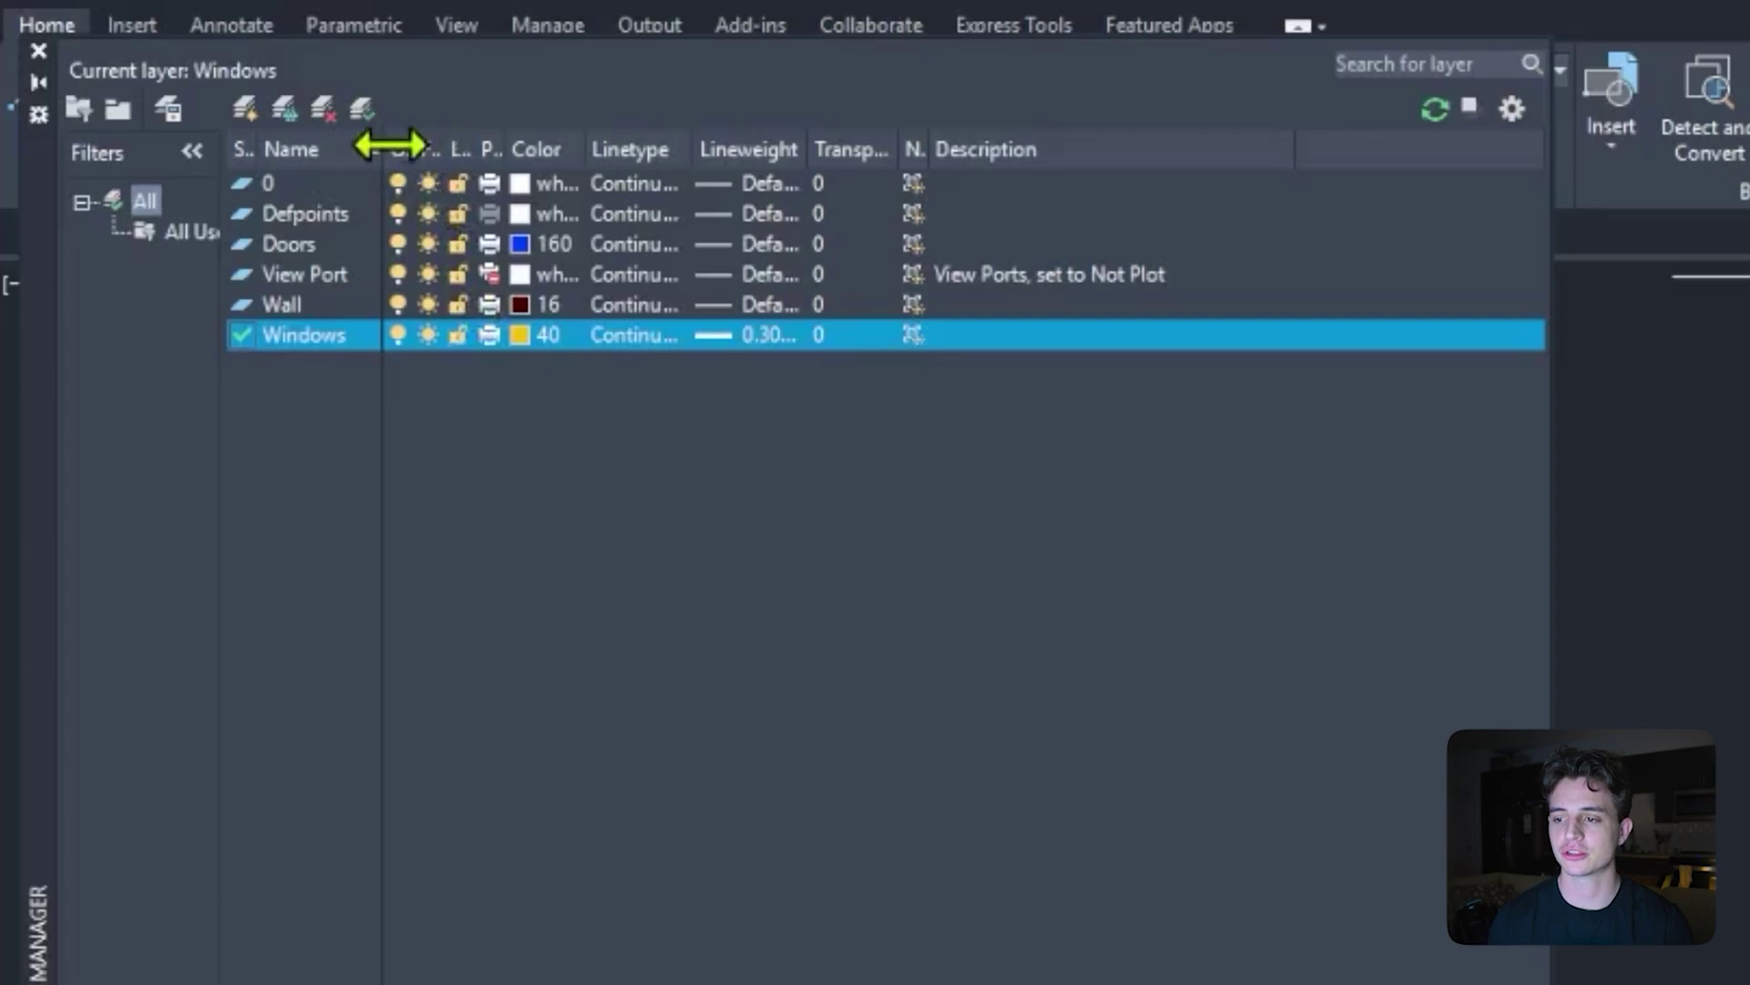
left_click_drag(388, 144, 497, 146)
left_click(168, 110)
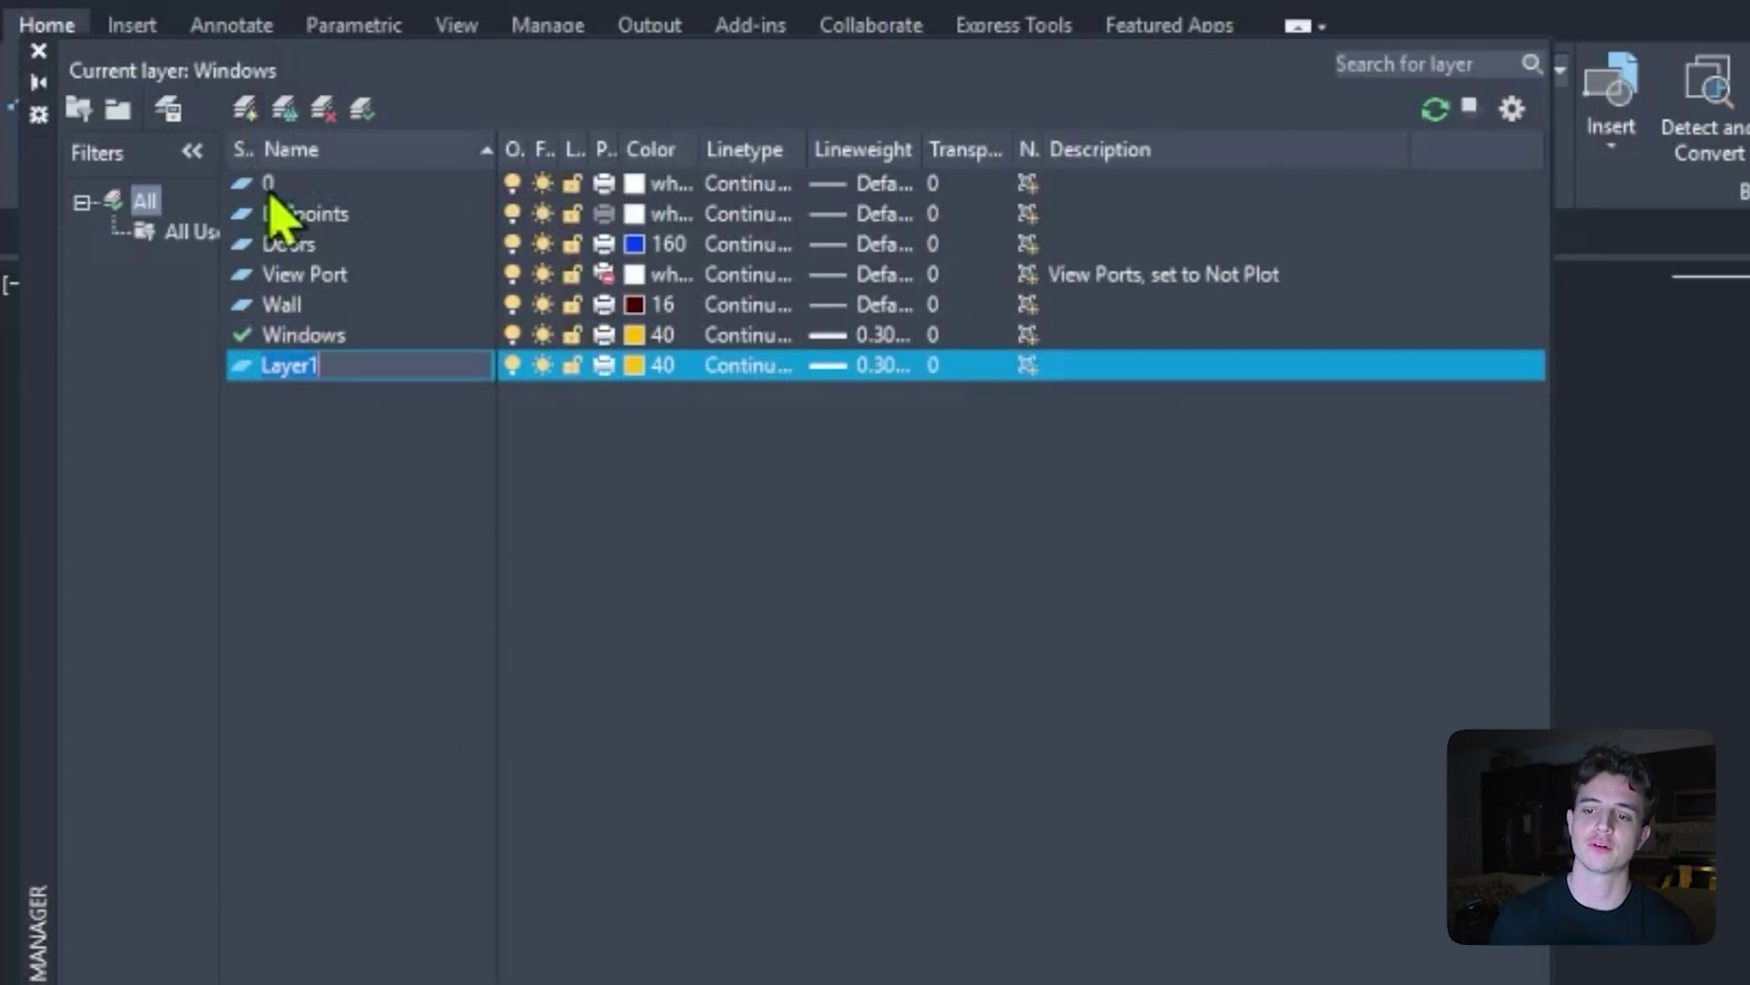
type("site linework")
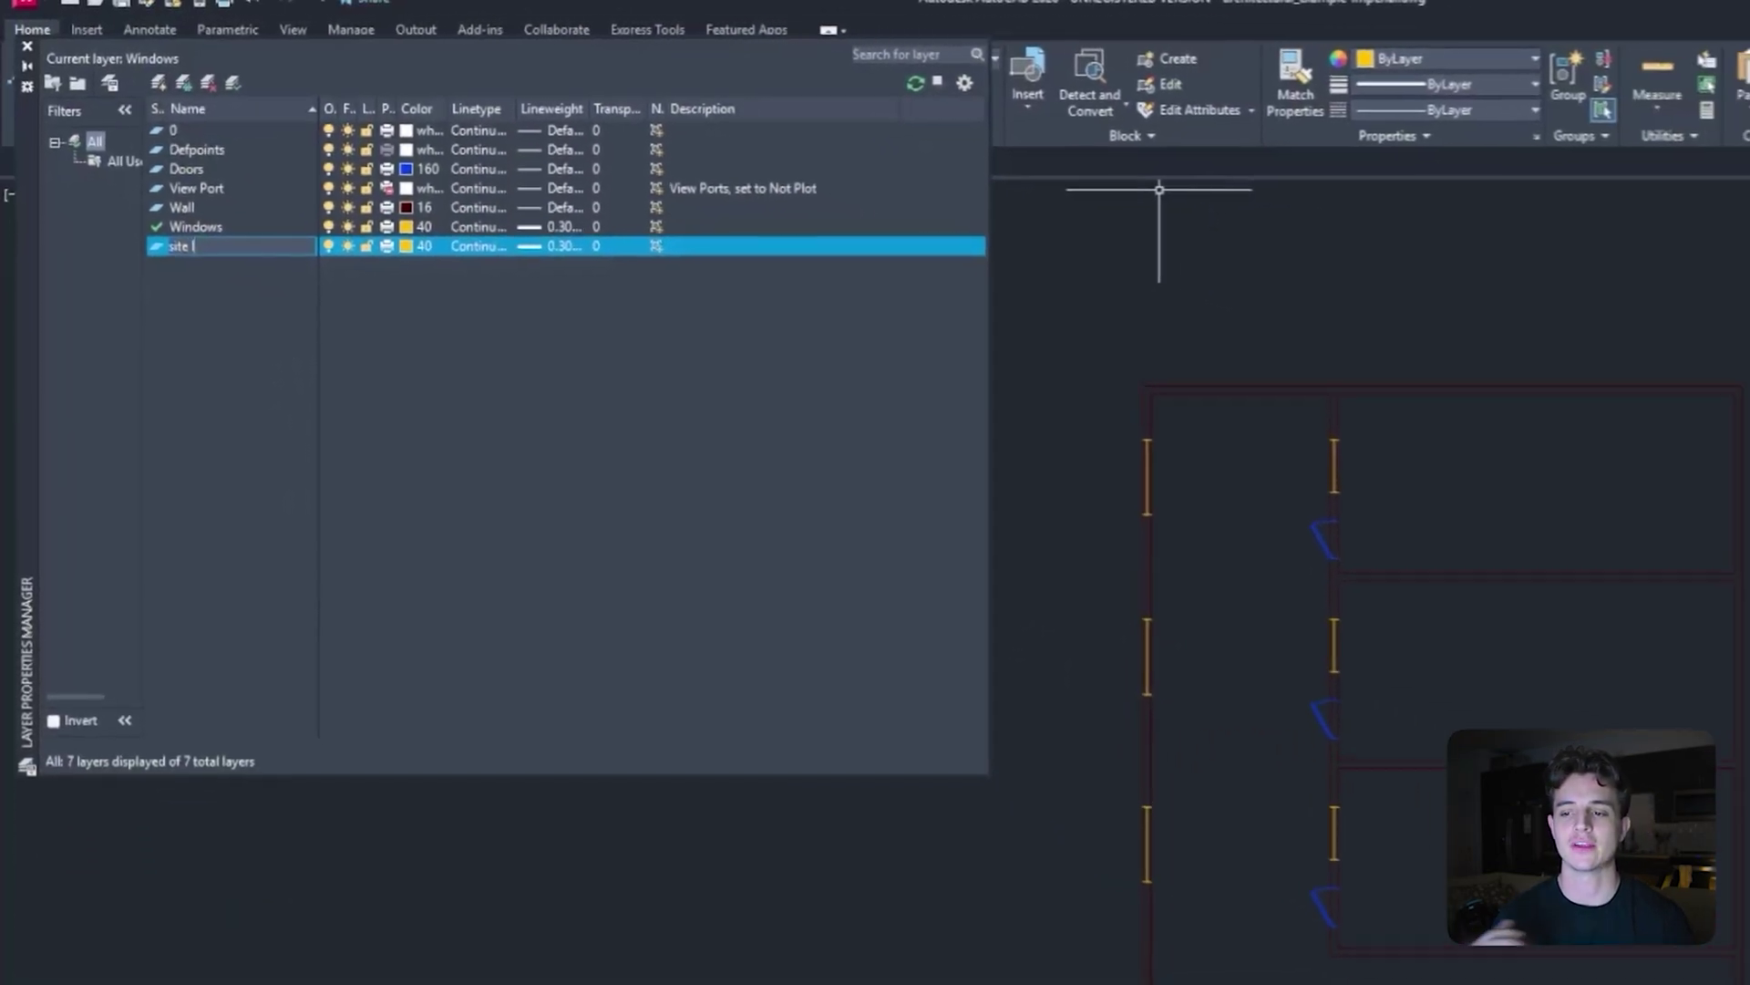
key("Return")
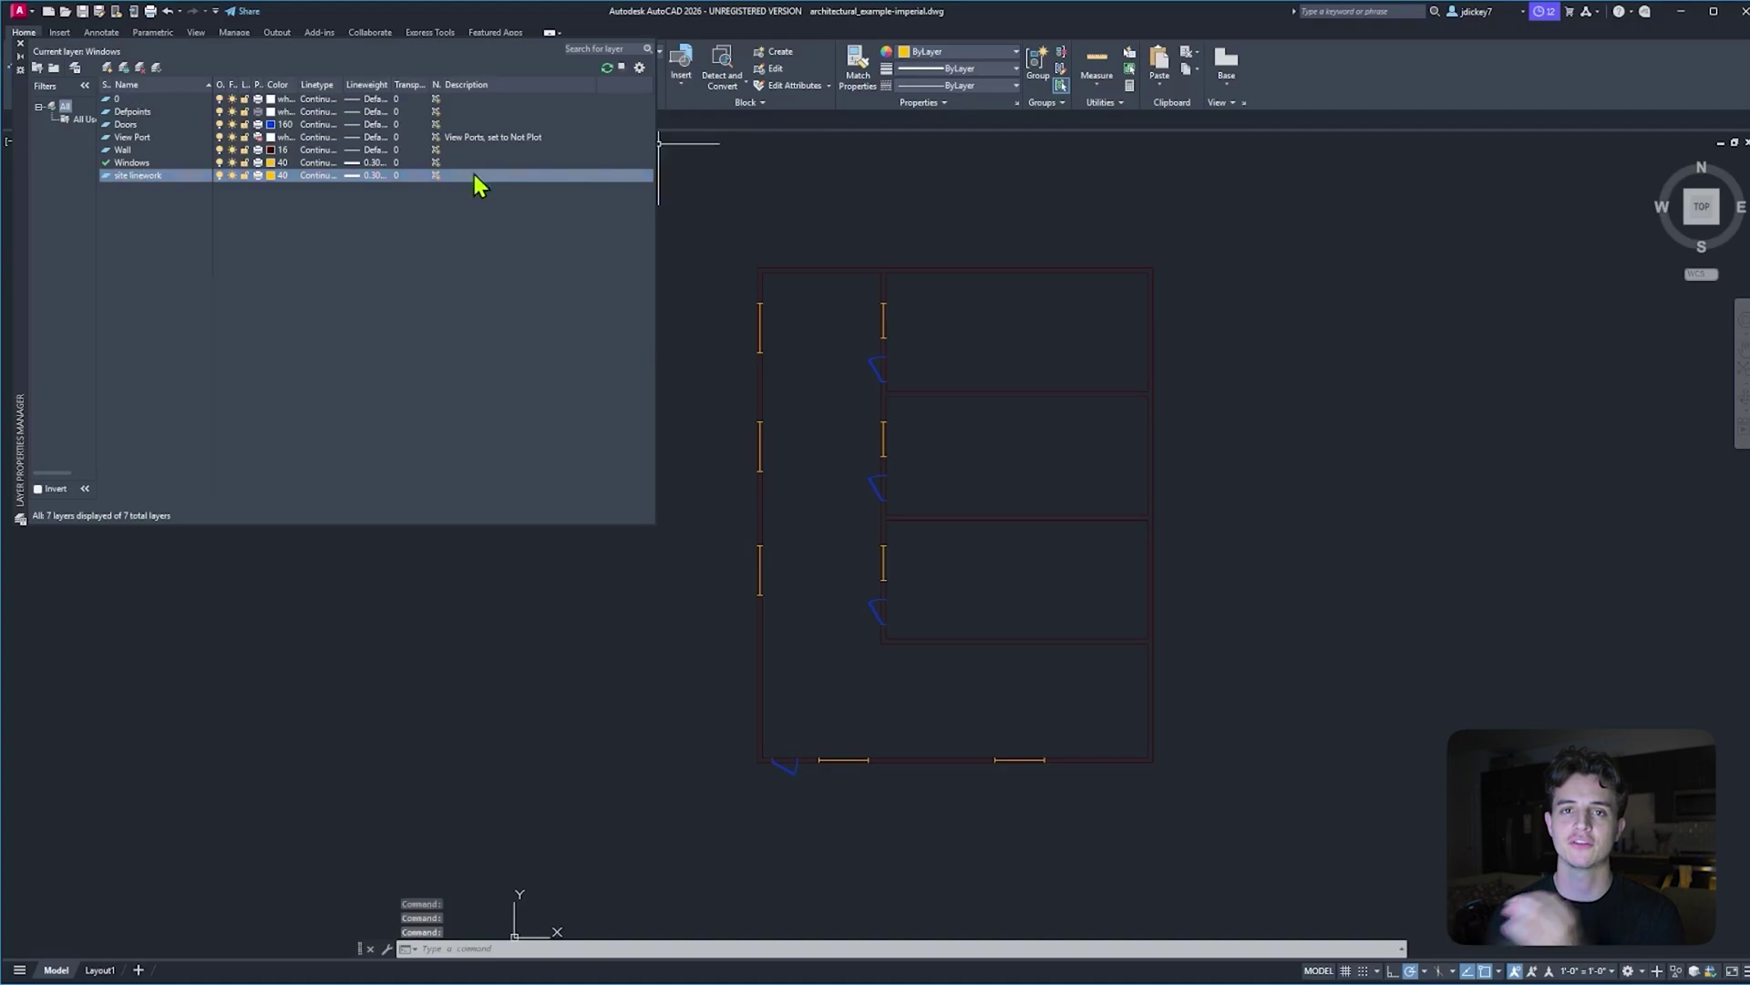
right_click(476, 182)
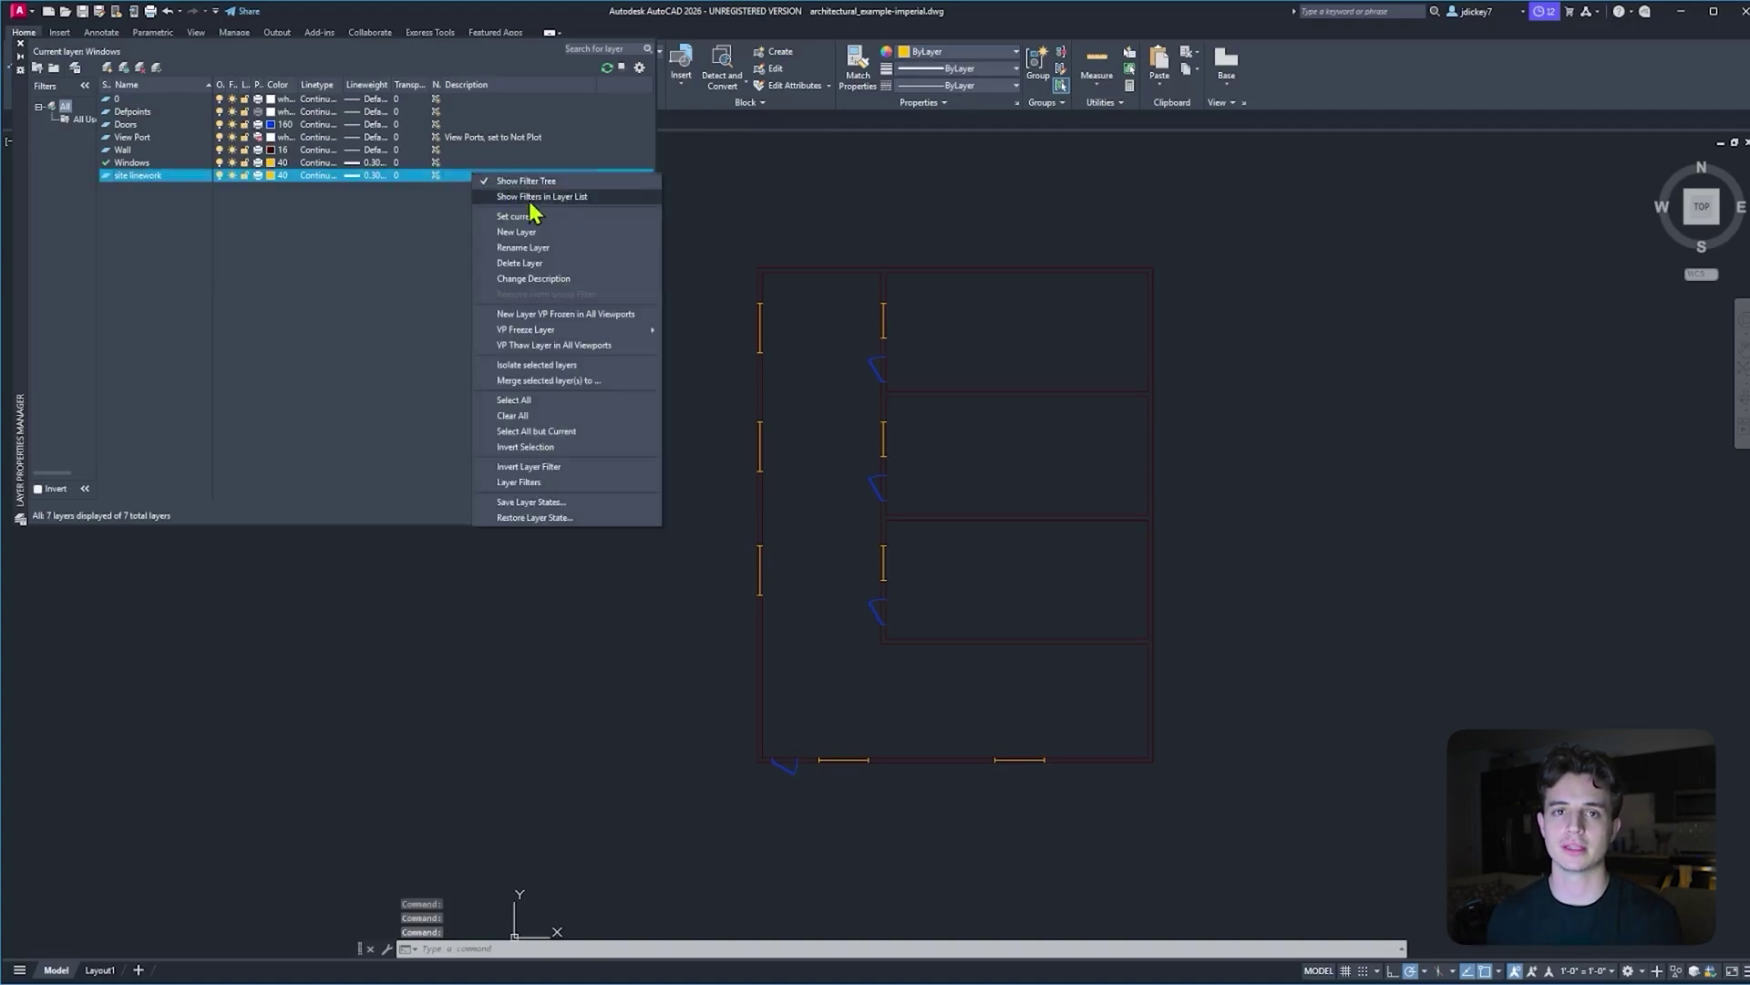
left_click(545, 228)
Draw the stepped site boundary line from the building corner, then recolour the site linework layer green
type("line")
key("Return")
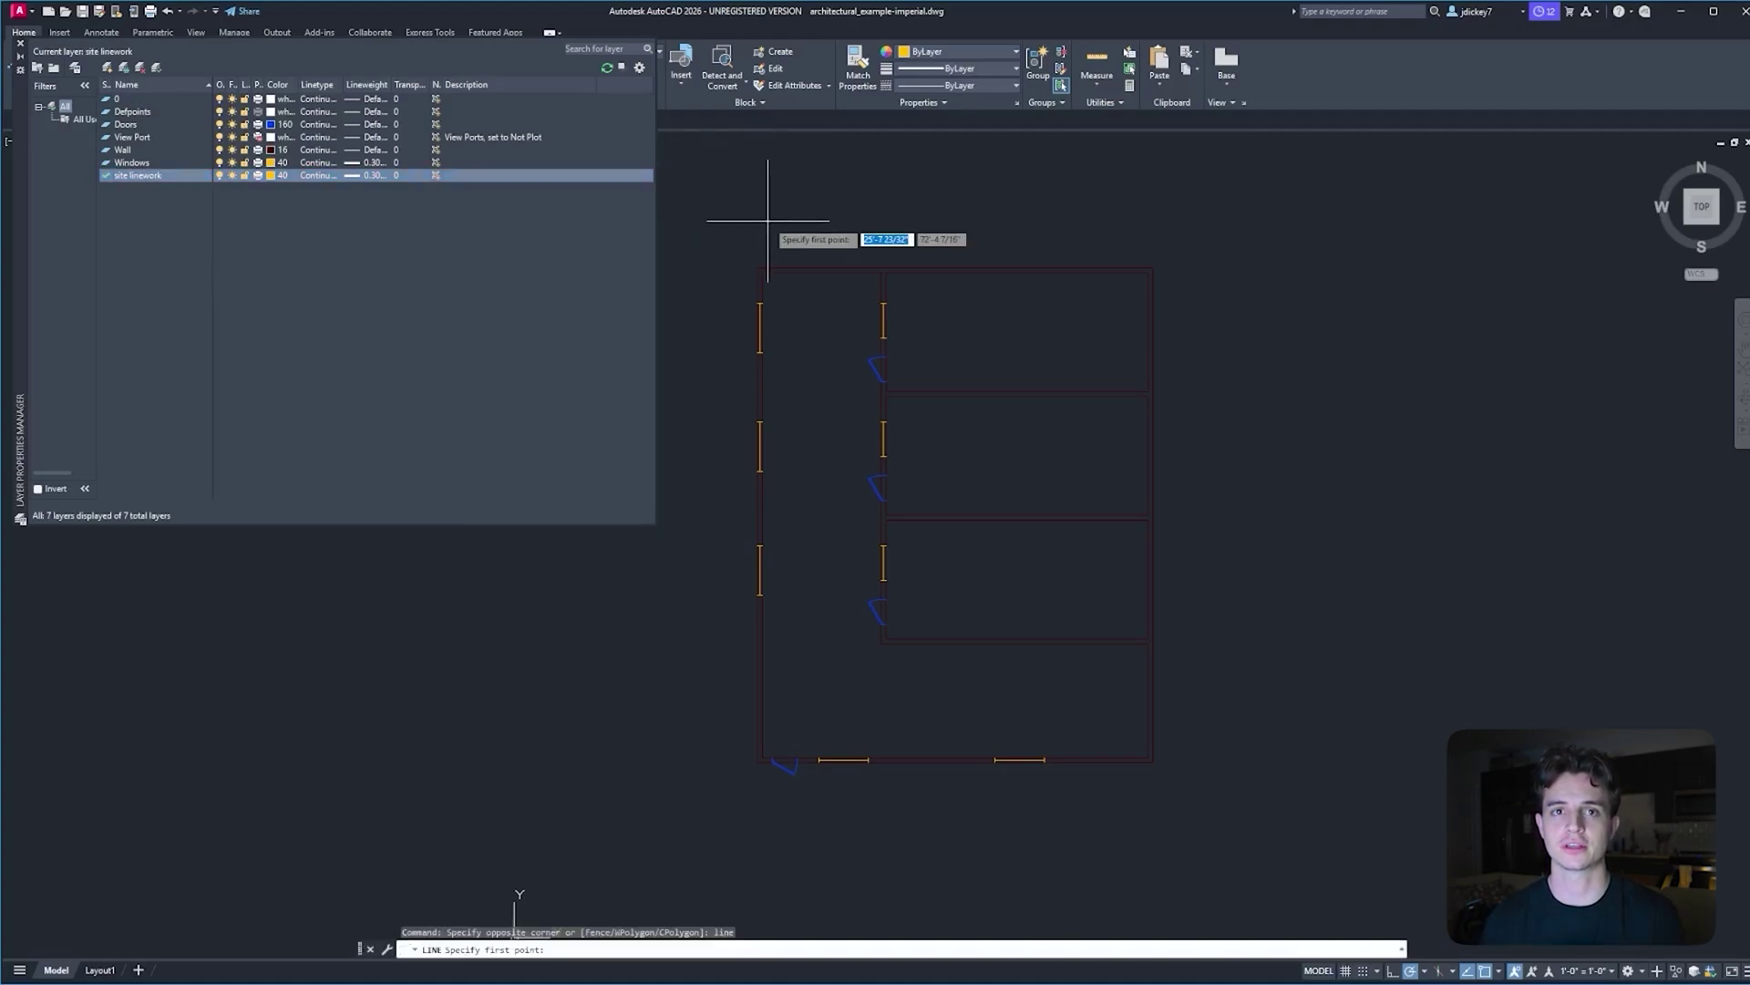
left_click(1155, 267)
left_click(1337, 267)
left_click(1338, 505)
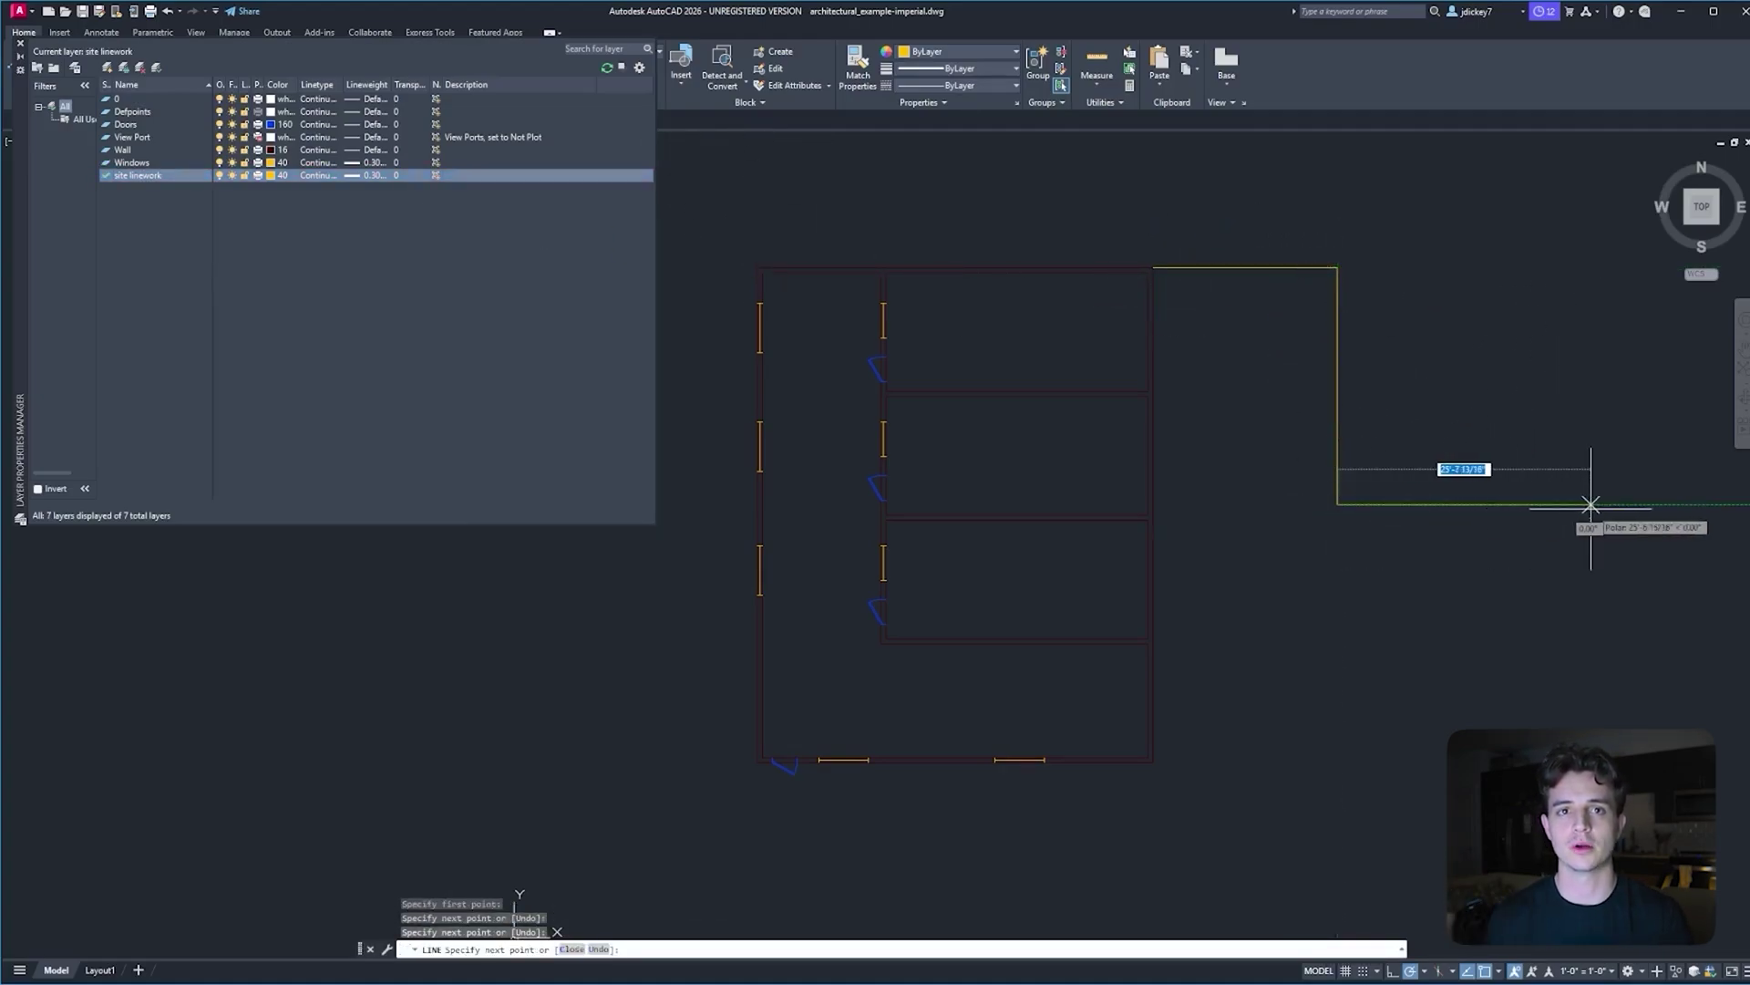
left_click(1592, 504)
mouse_move(1151, 759)
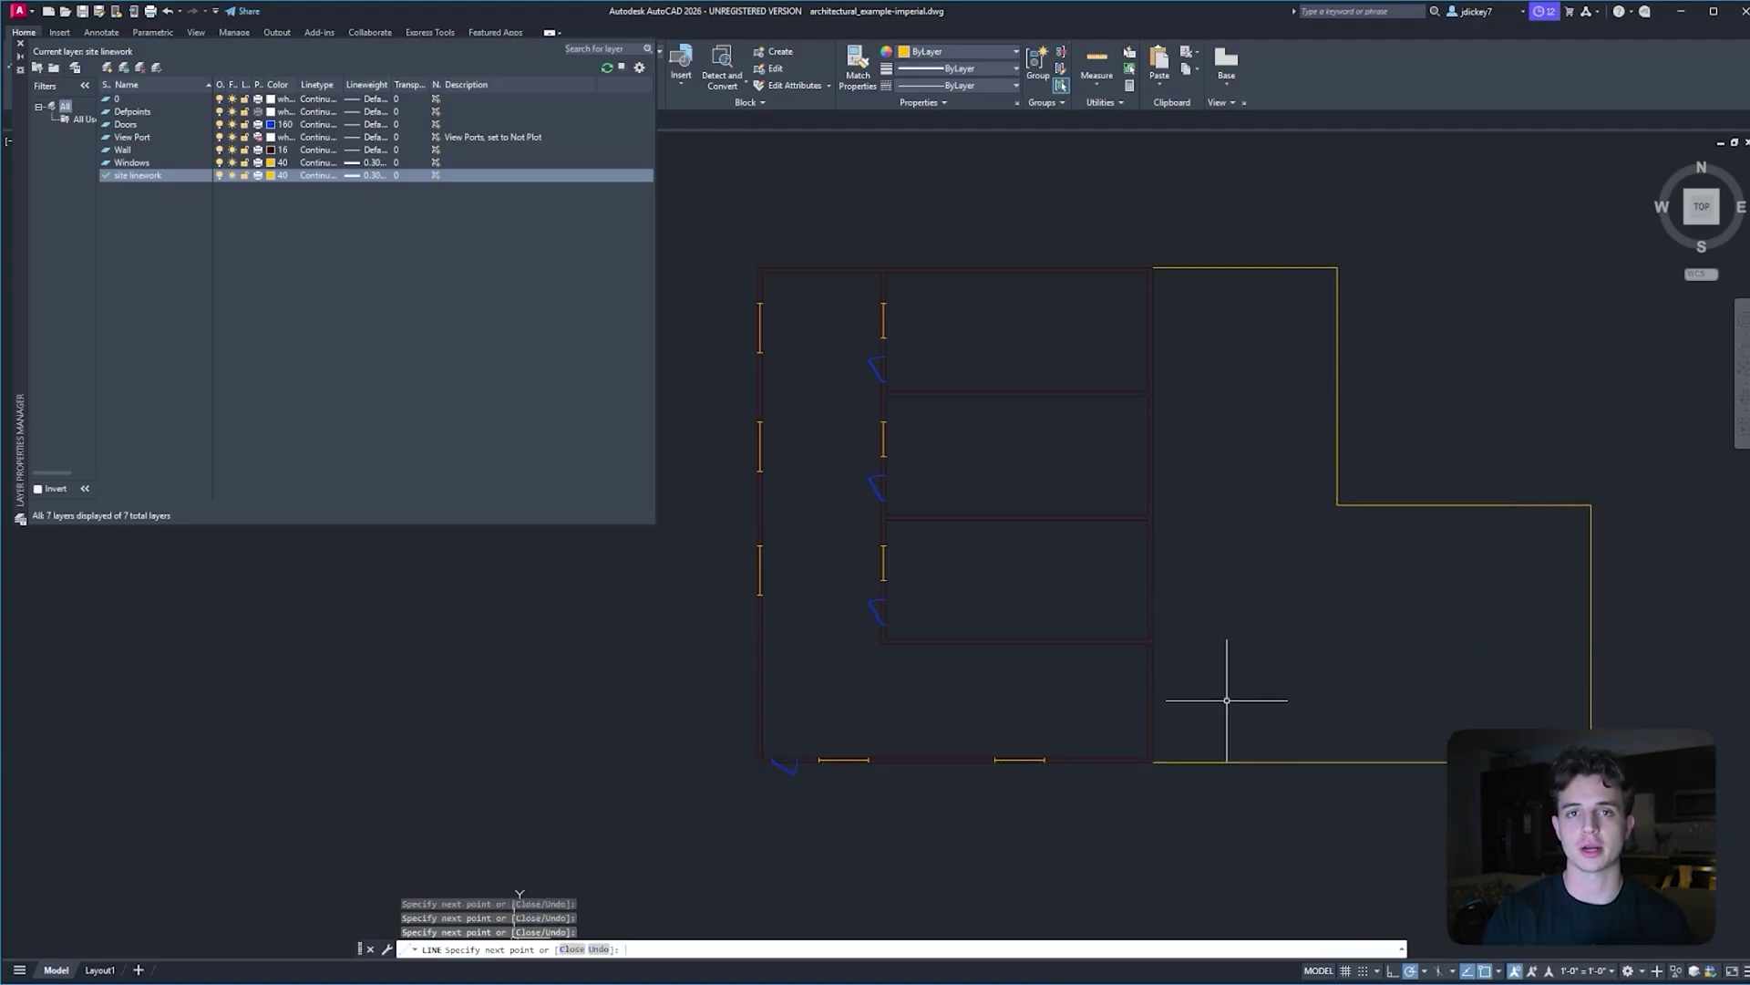
key("Escape")
left_click(270, 176)
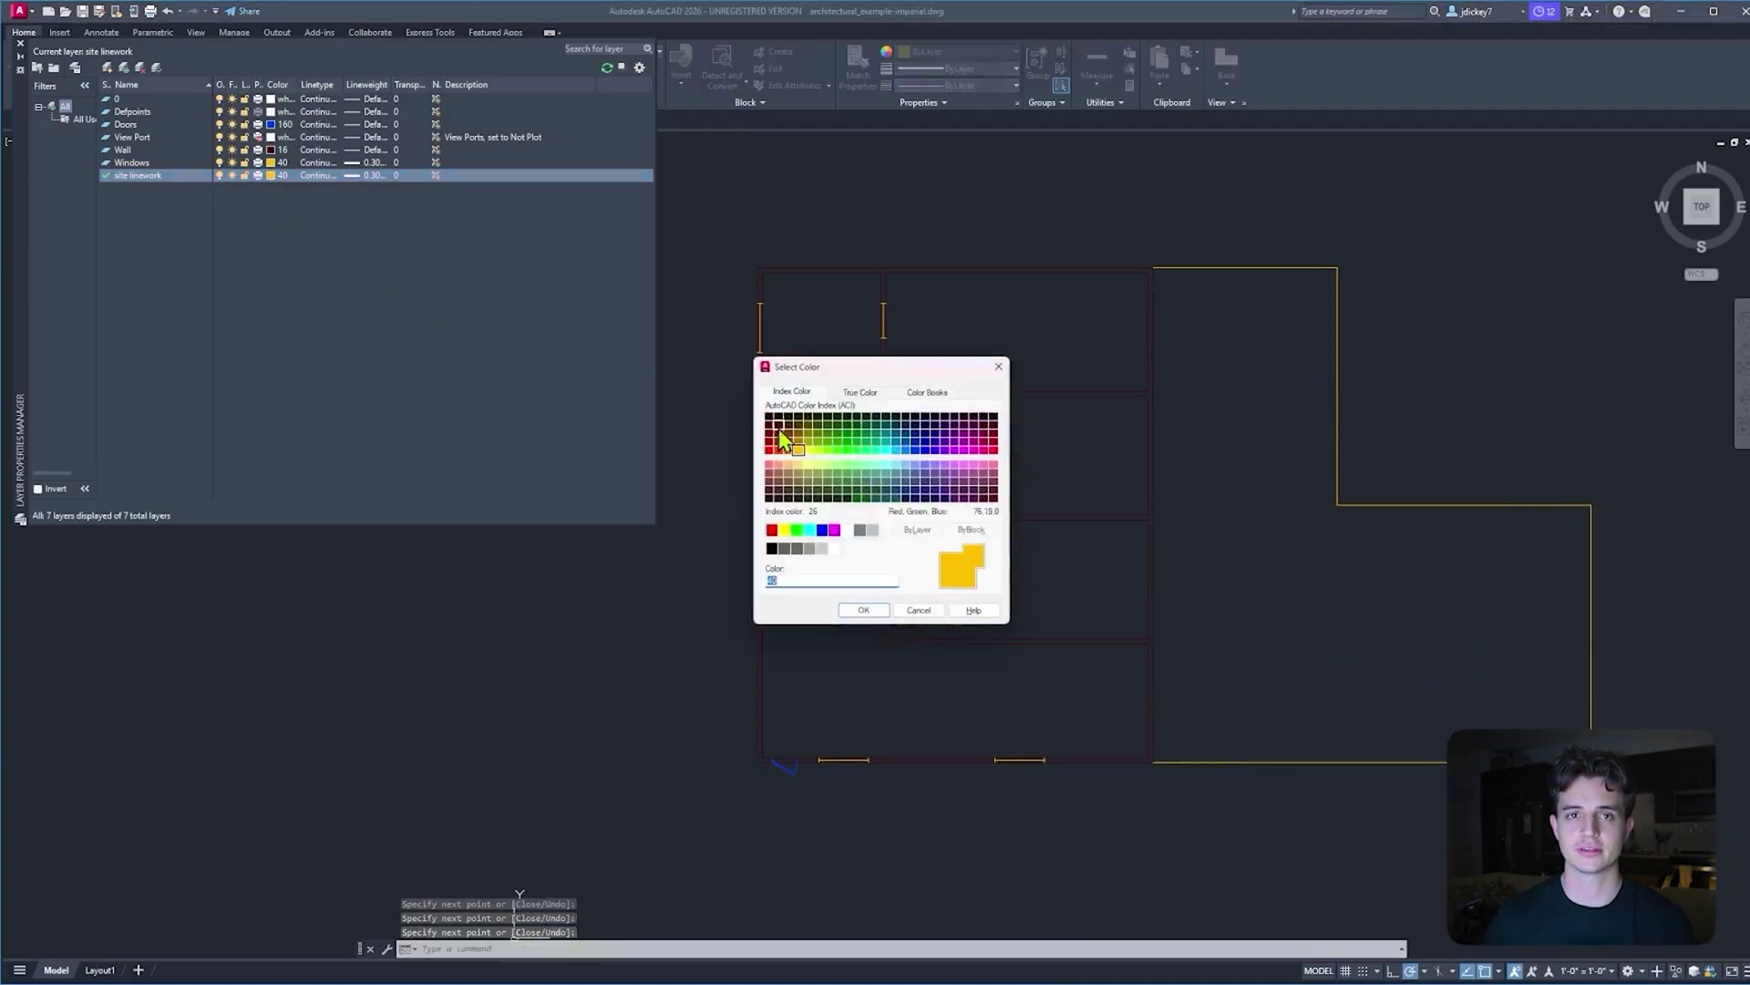
left_click(864, 611)
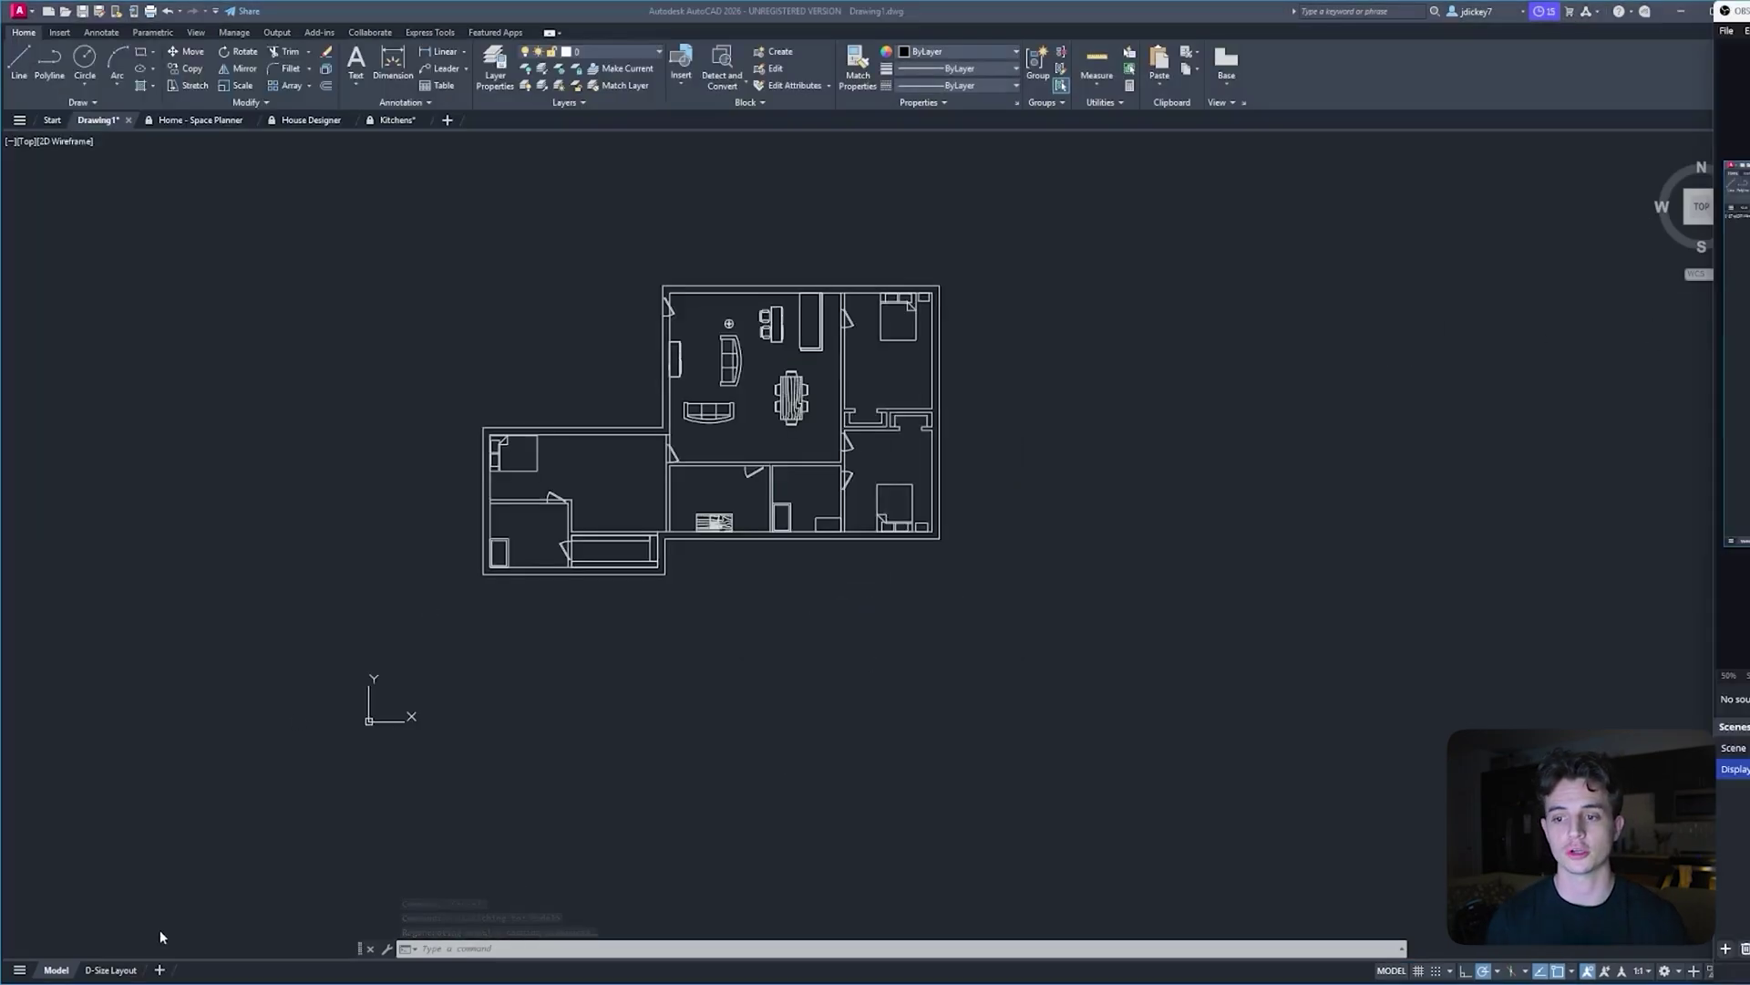
Insert the D-Size Layout from the Tutorial-iArch template and switch to that layout sheet
key("alt+Tab")
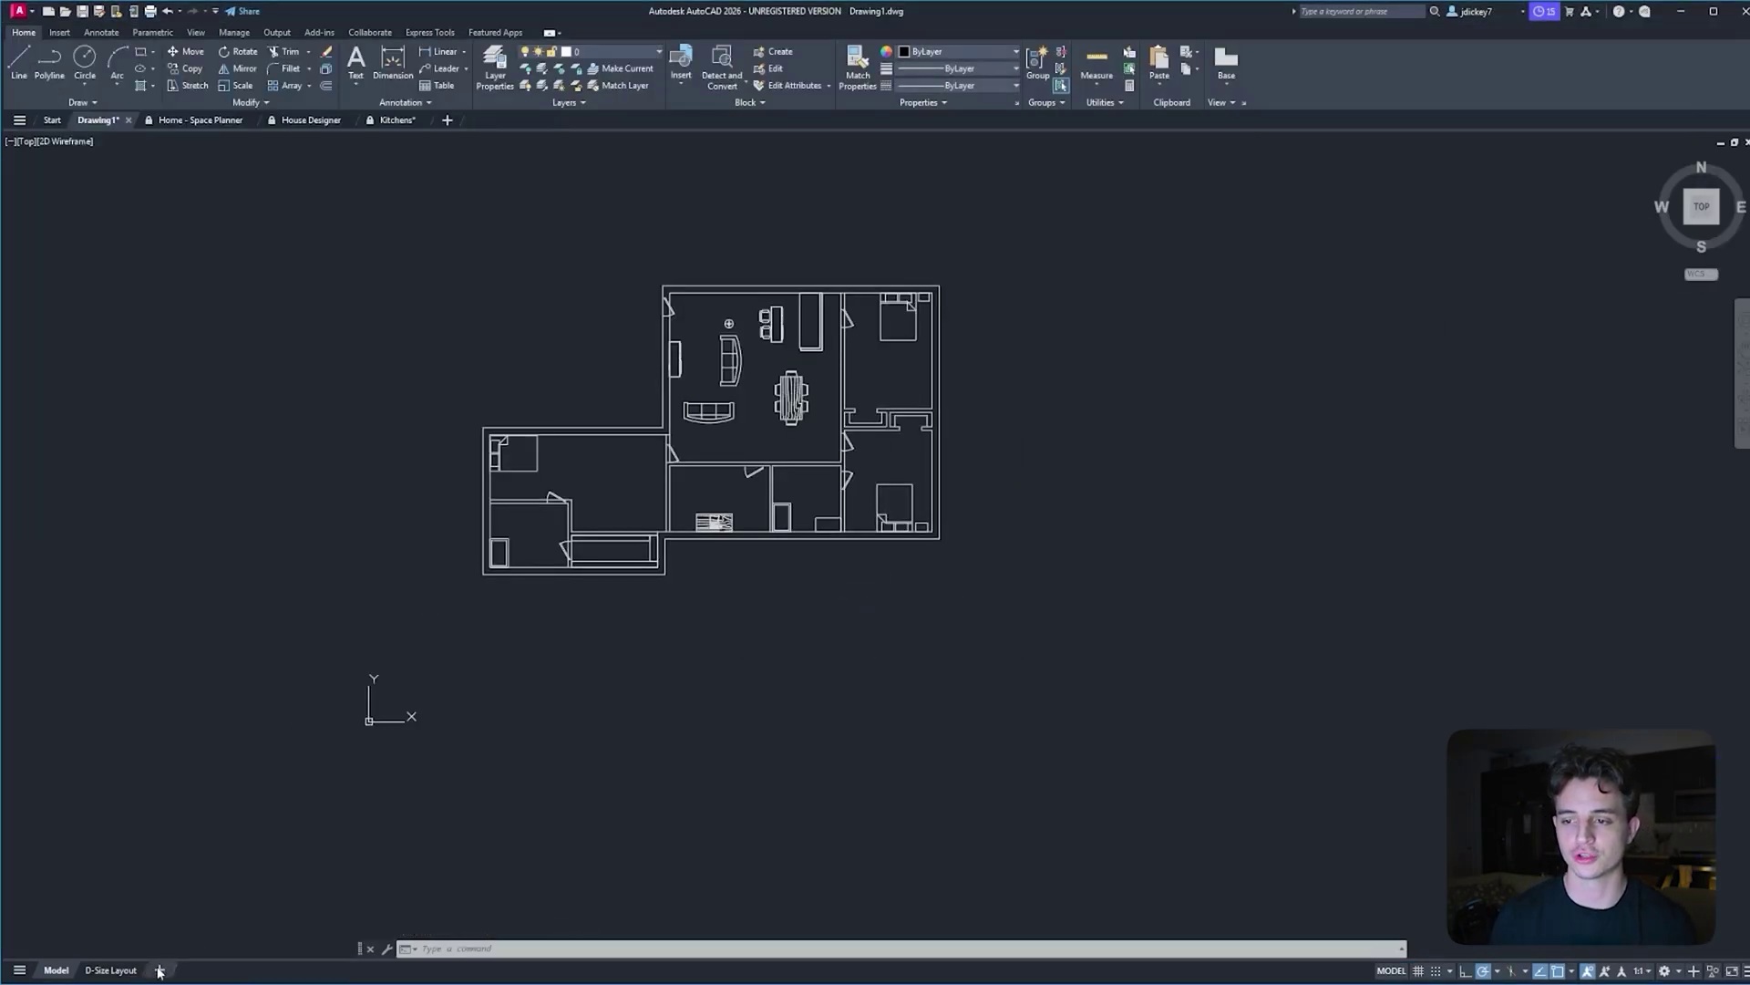
right_click(159, 972)
left_click(183, 614)
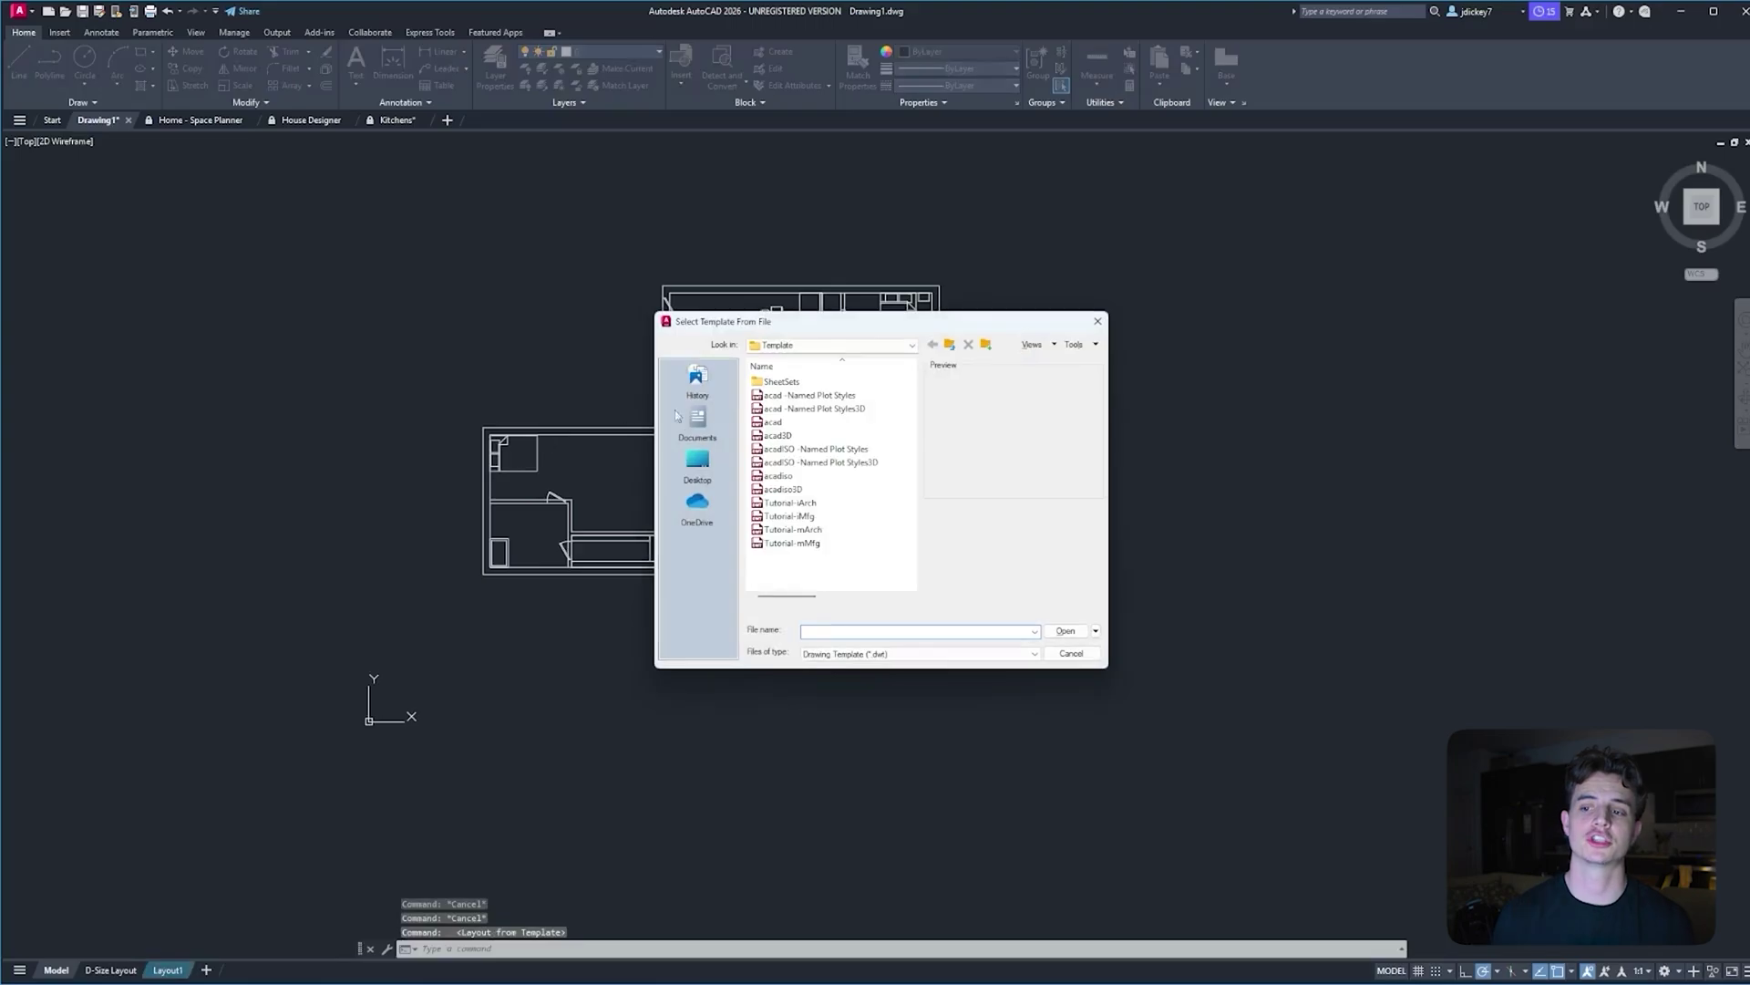
left_click(804, 504)
left_click(1069, 631)
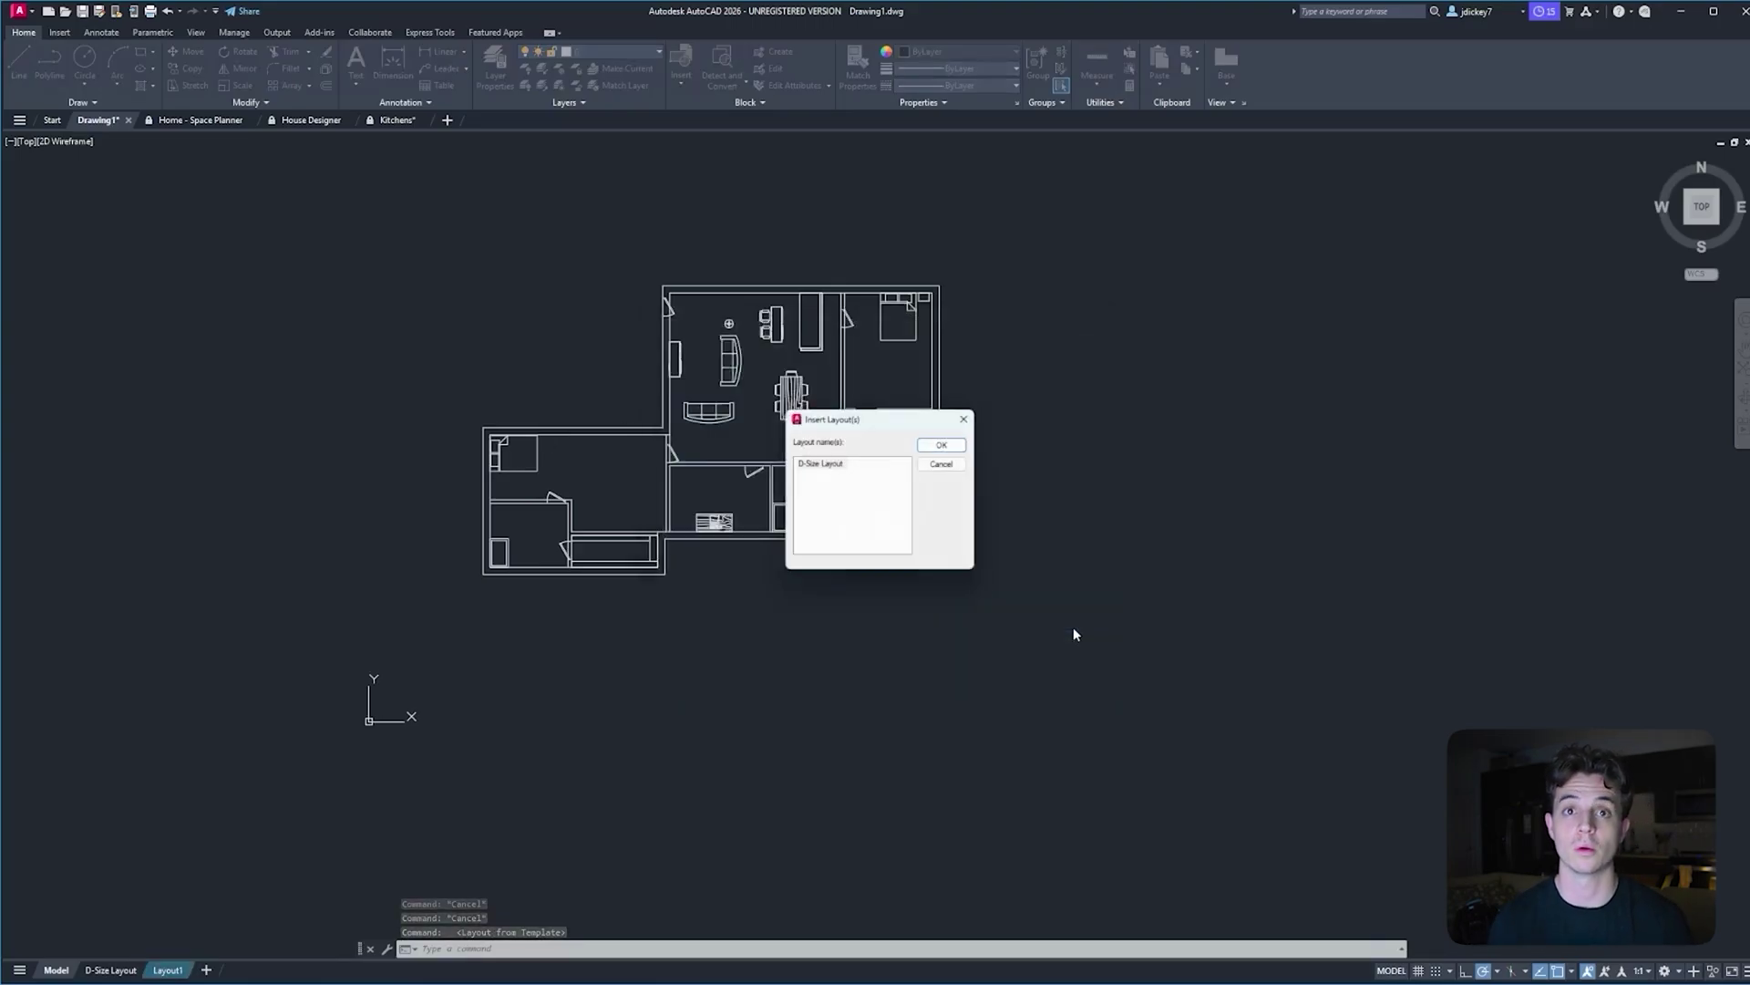
left_click(941, 442)
left_click(216, 968)
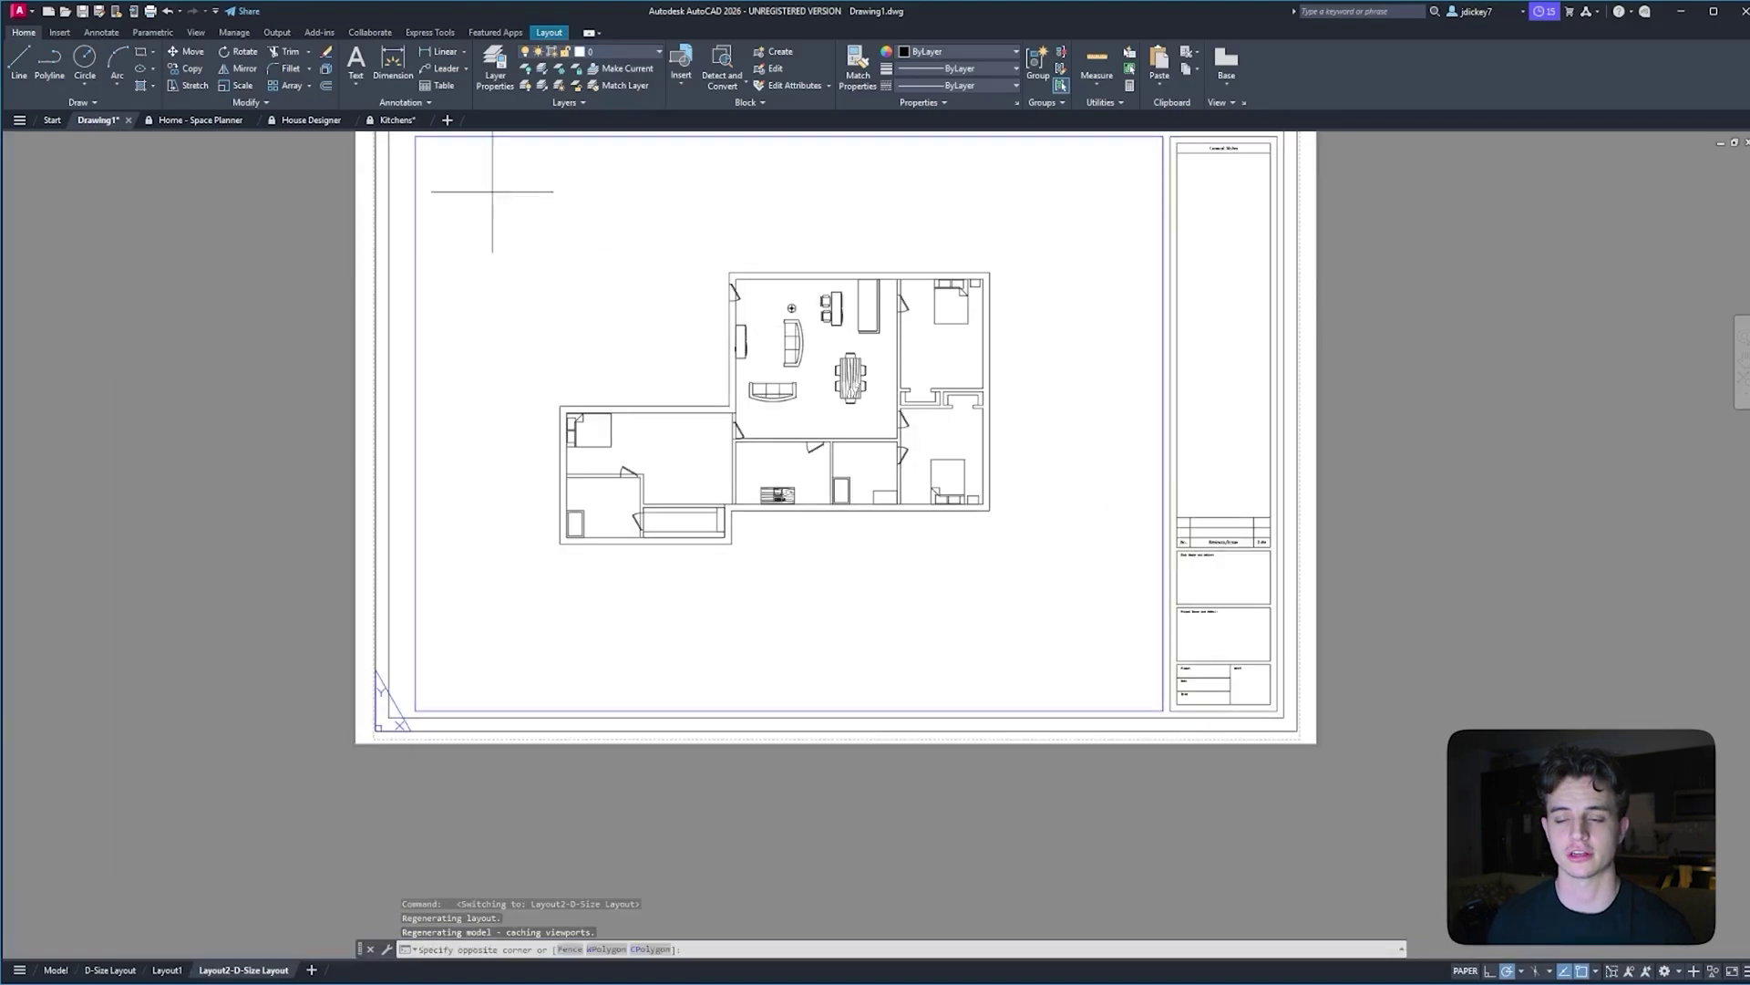
Activate the sheet's viewport and shift the floor plan left within it
key("Escape")
double_click(978, 509)
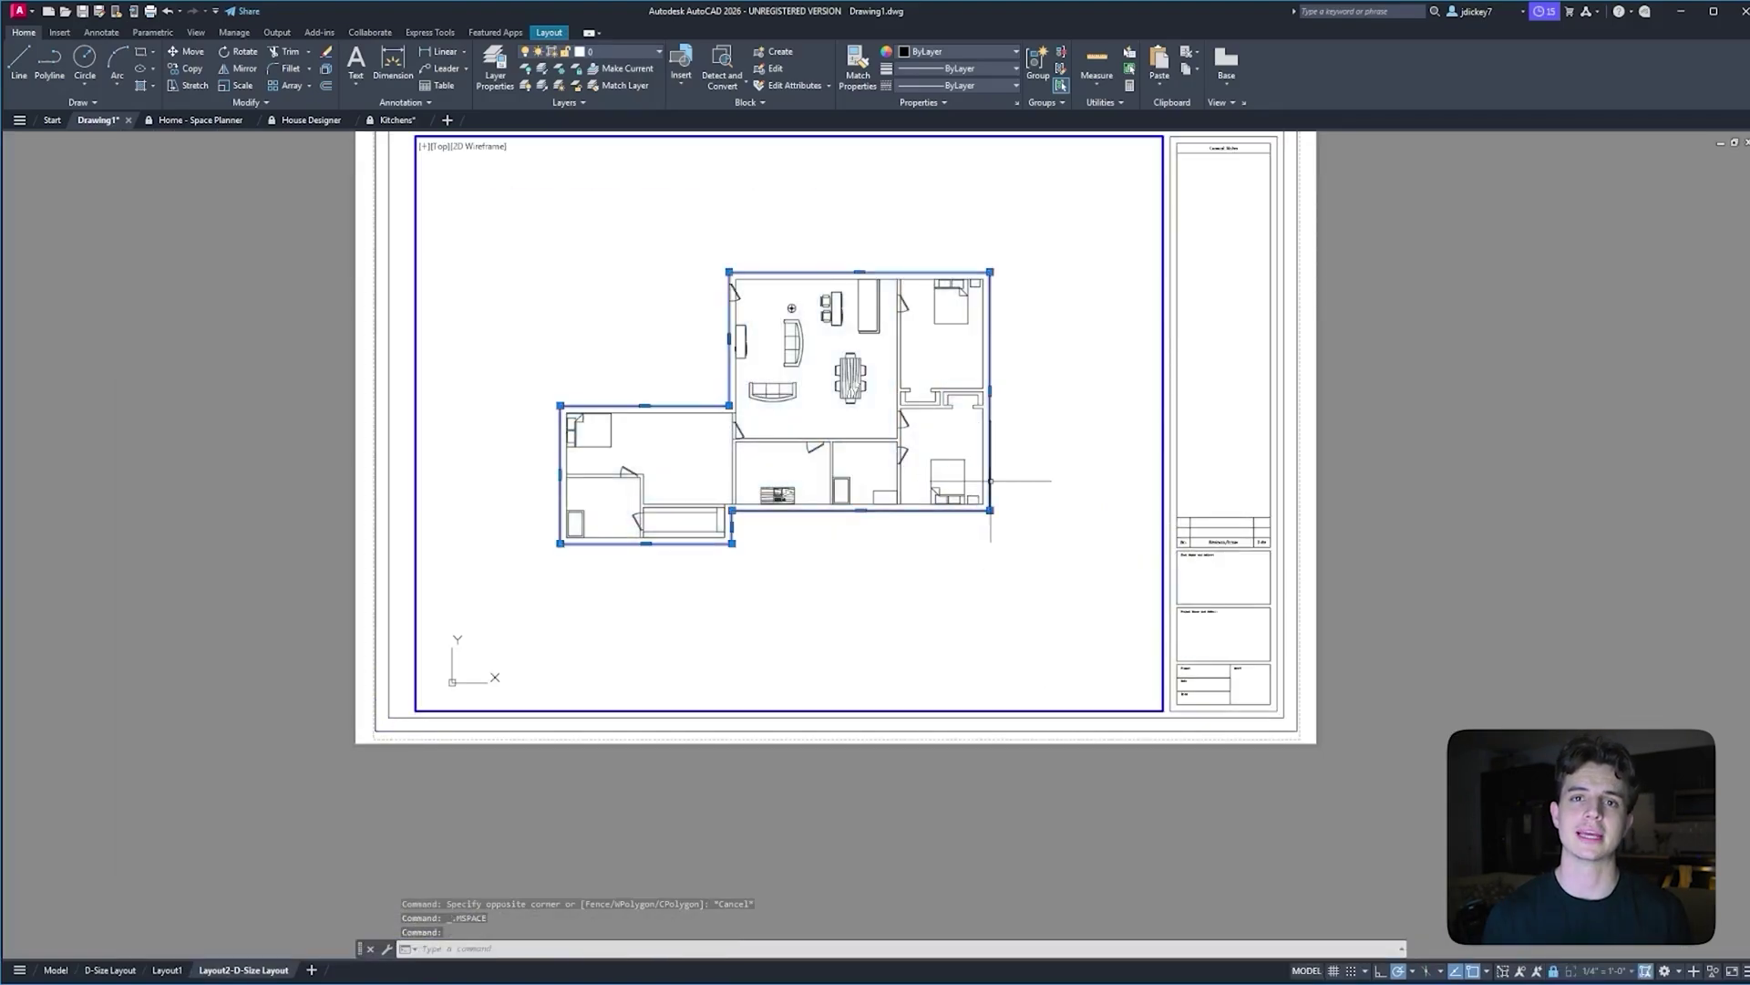
mouse_move(1034, 221)
left_mouse_down()
mouse_move(949, 332)
mouse_move(997, 506)
mouse_move(1036, 216)
left_mouse_up()
left_click(1078, 253)
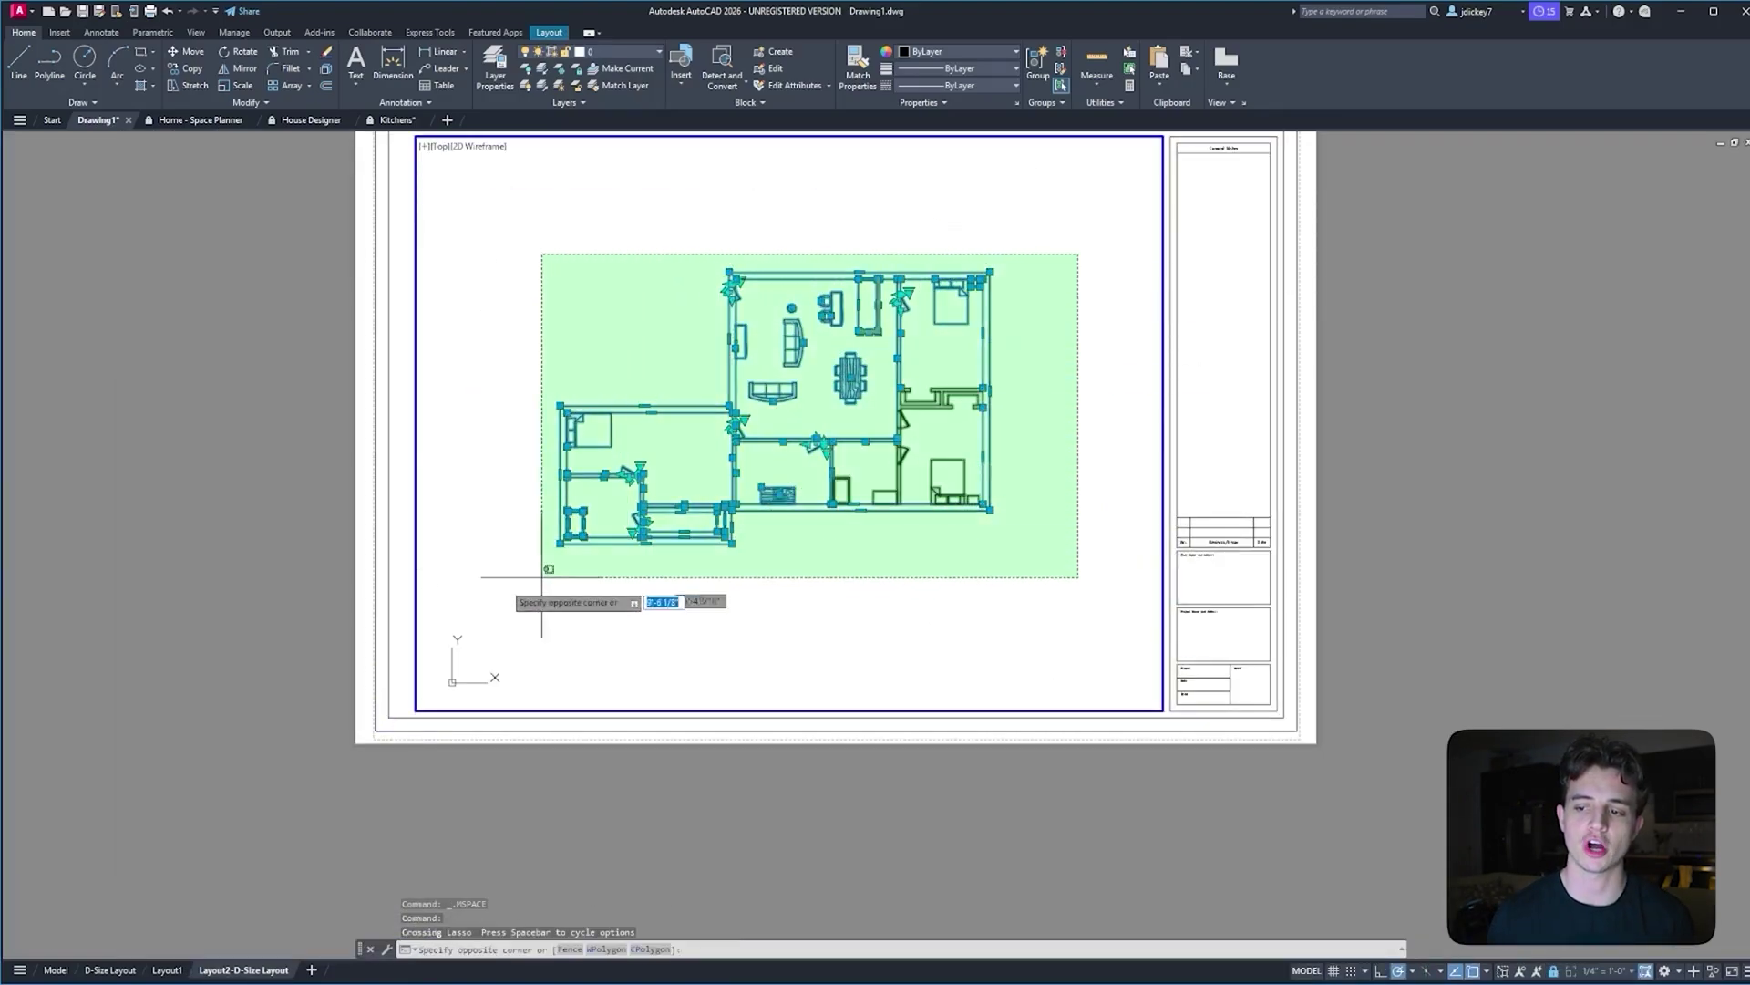
left_click(542, 576)
key("Escape")
middle_click_drag(818, 508, 771, 498)
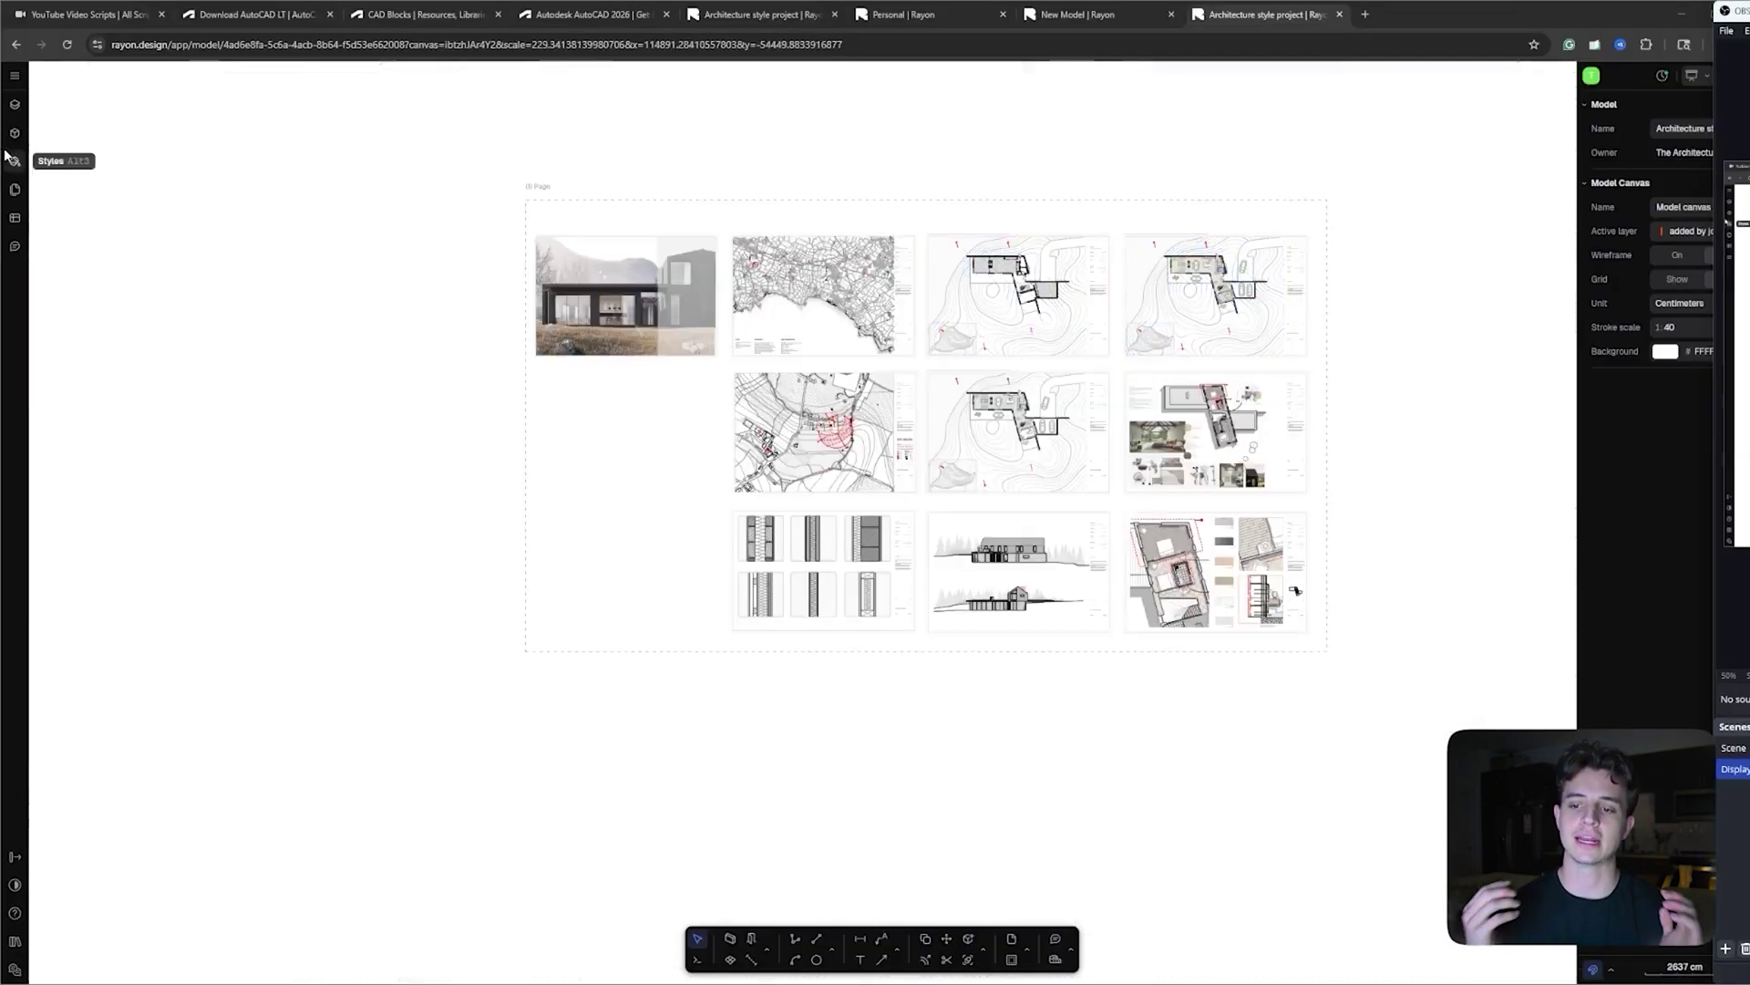
Draw a new rectangular page alongside the existing layout page
left_click(13, 191)
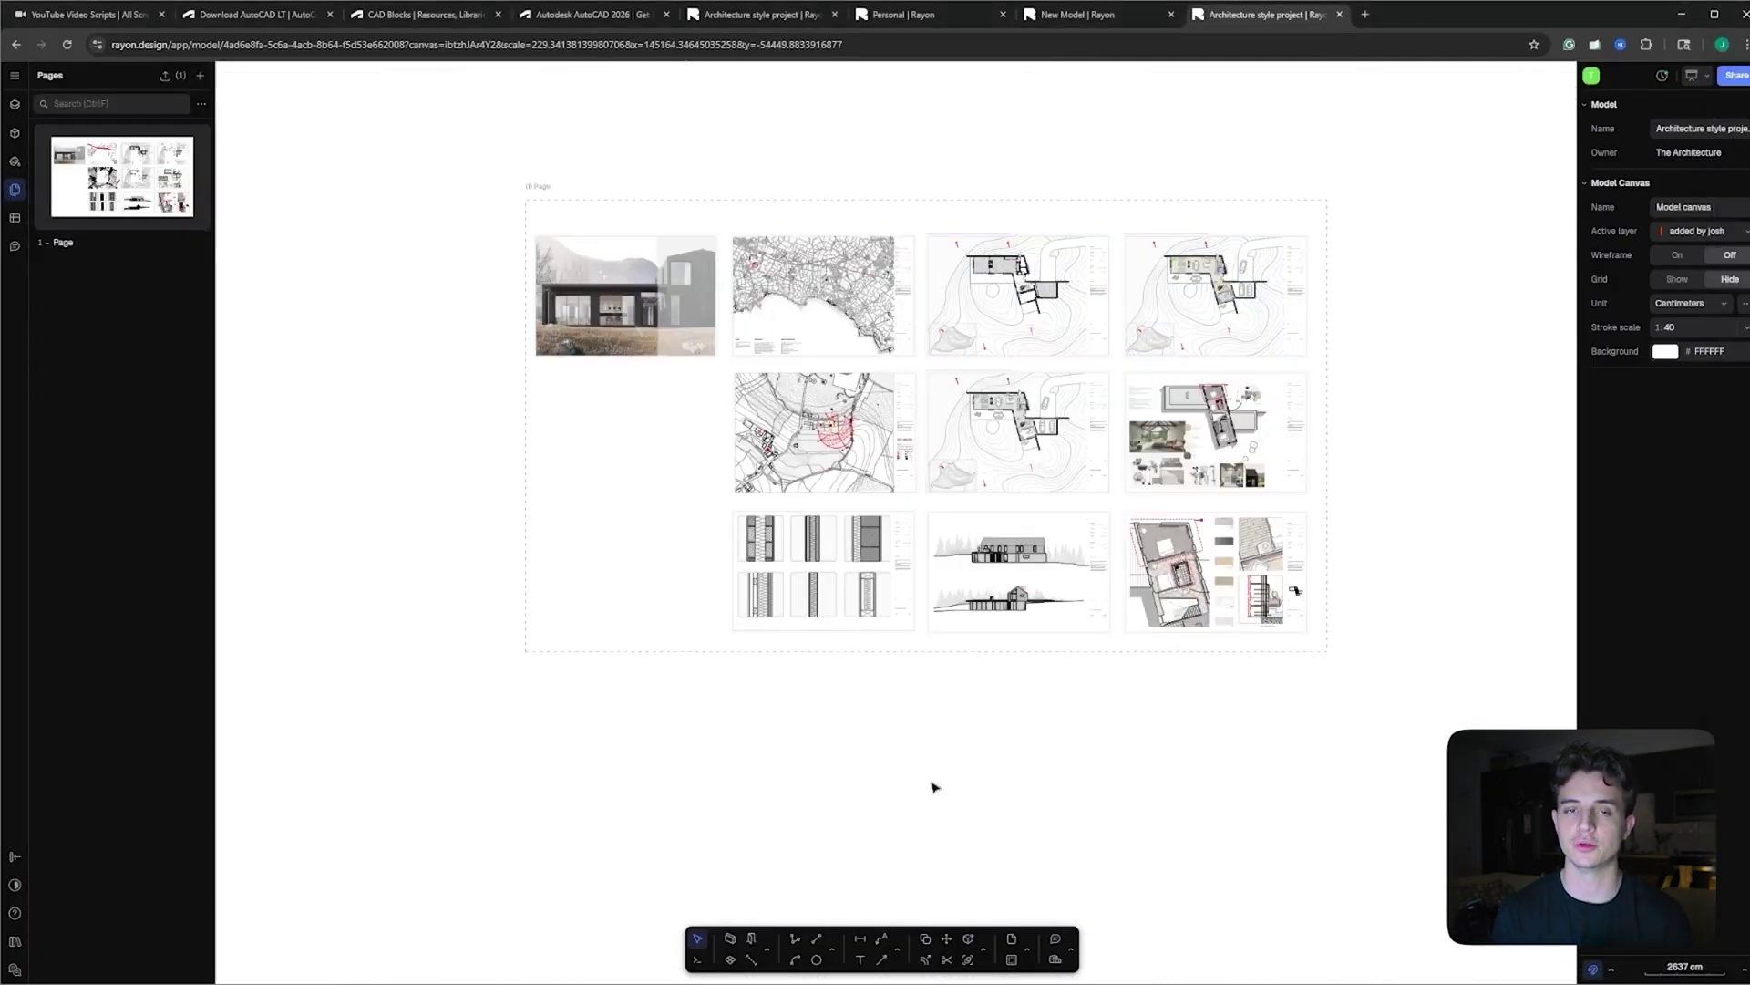
left_click(1011, 938)
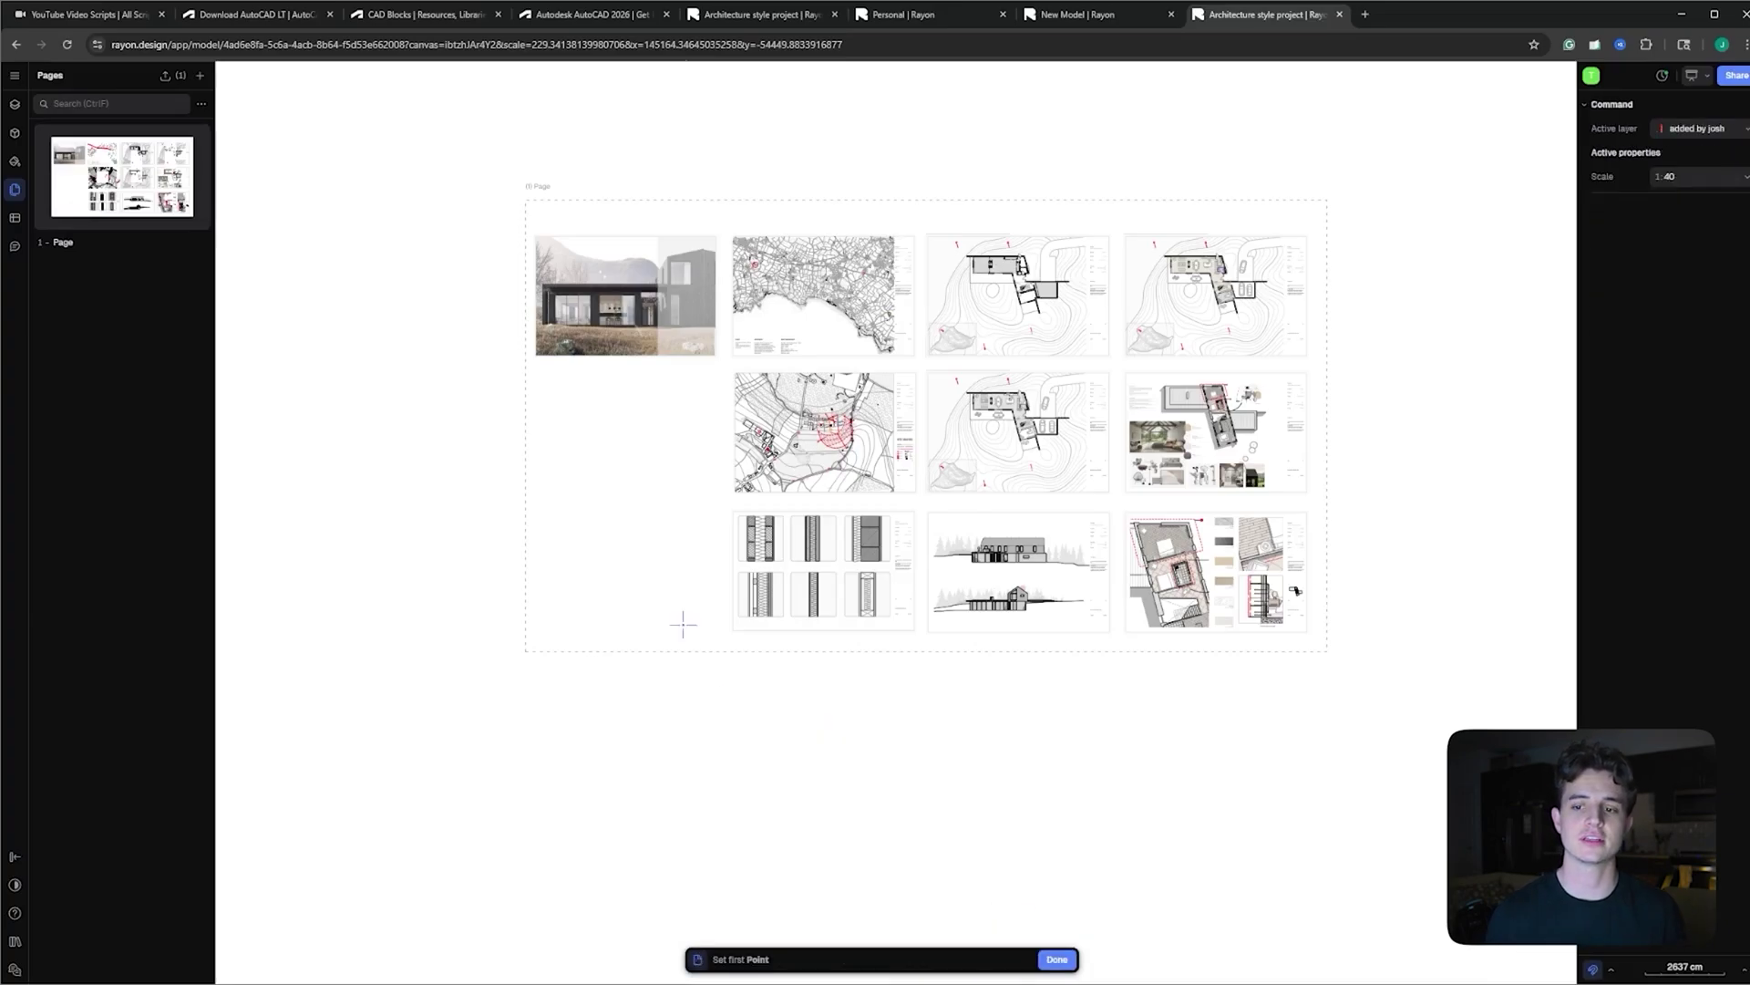
scroll(711, 456, "down", 5)
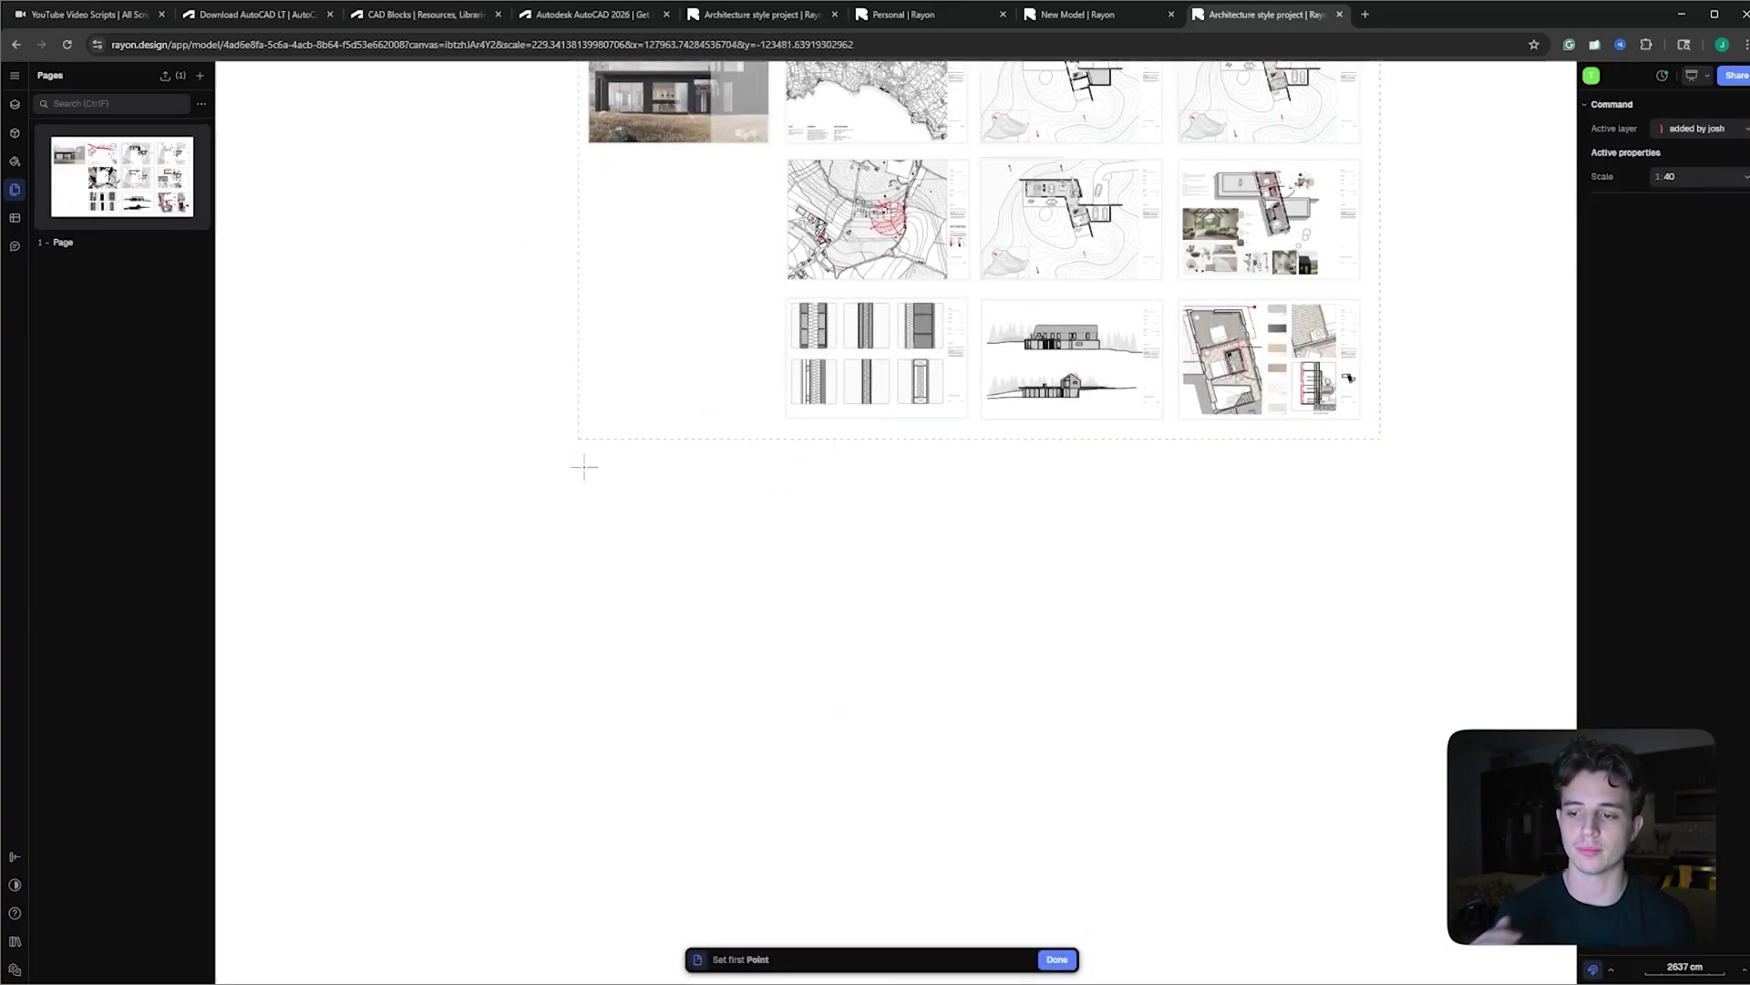
left_click(578, 439)
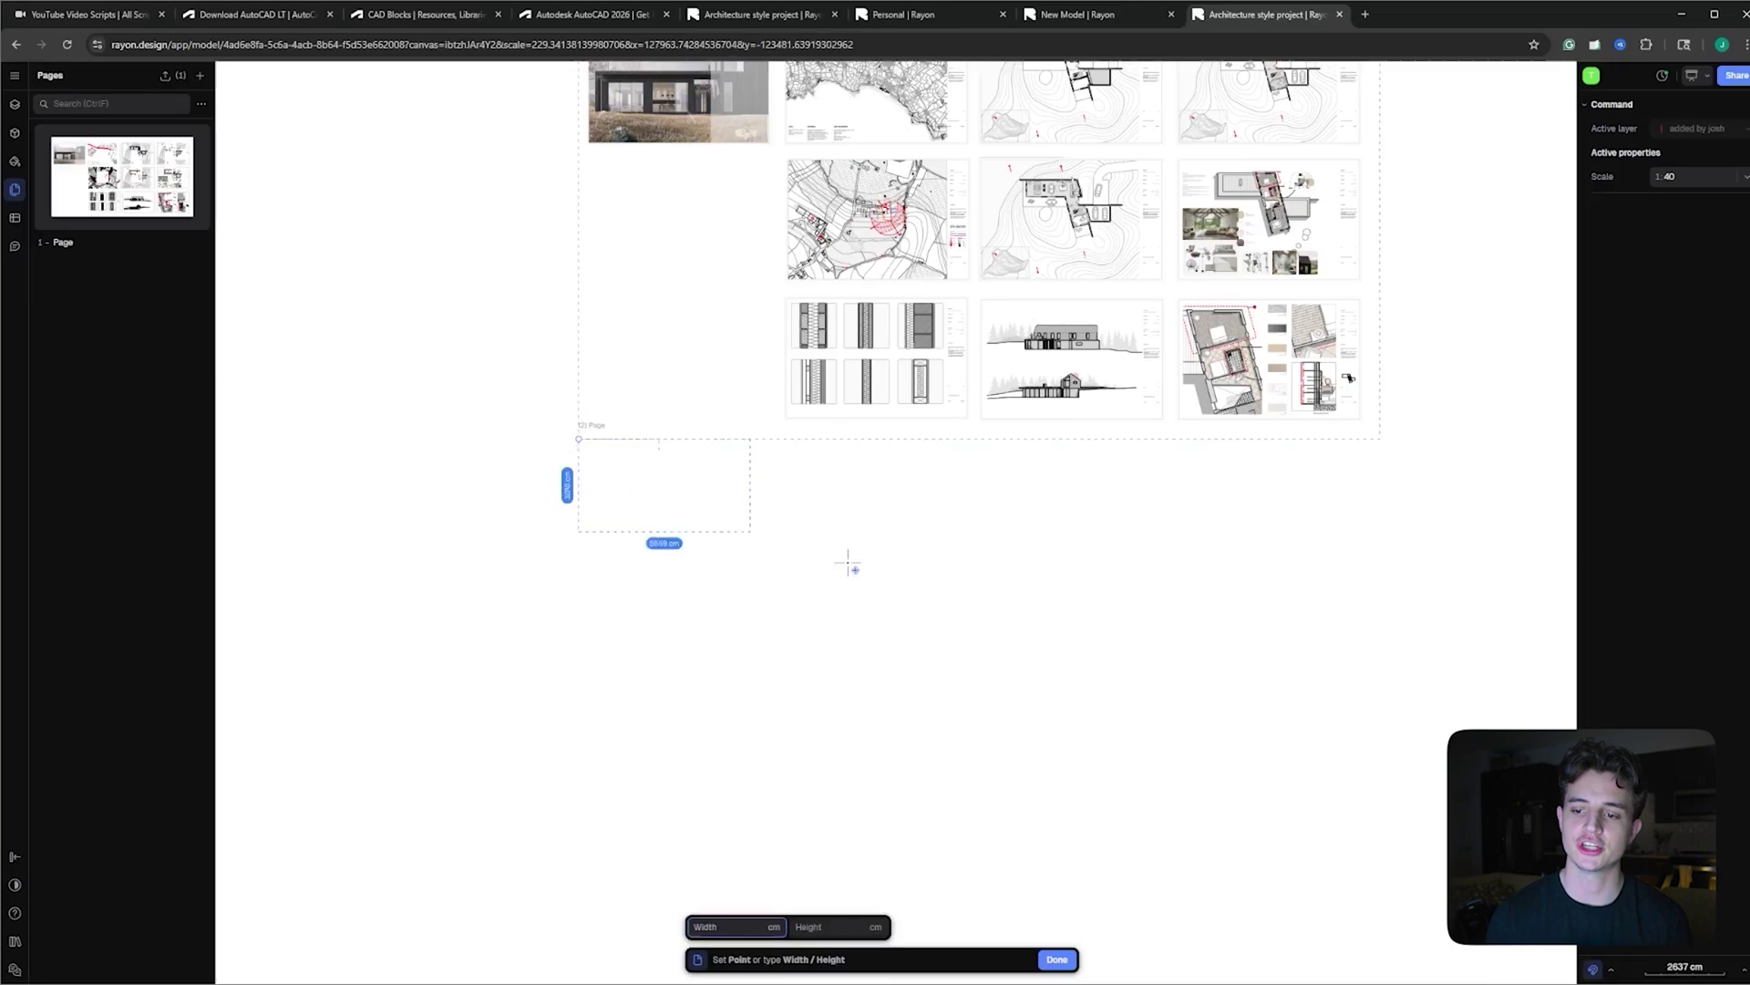
left_click(1382, 810)
Place a view frame on the new page showing the L-shaped room, then enter the view
left_click(1017, 958)
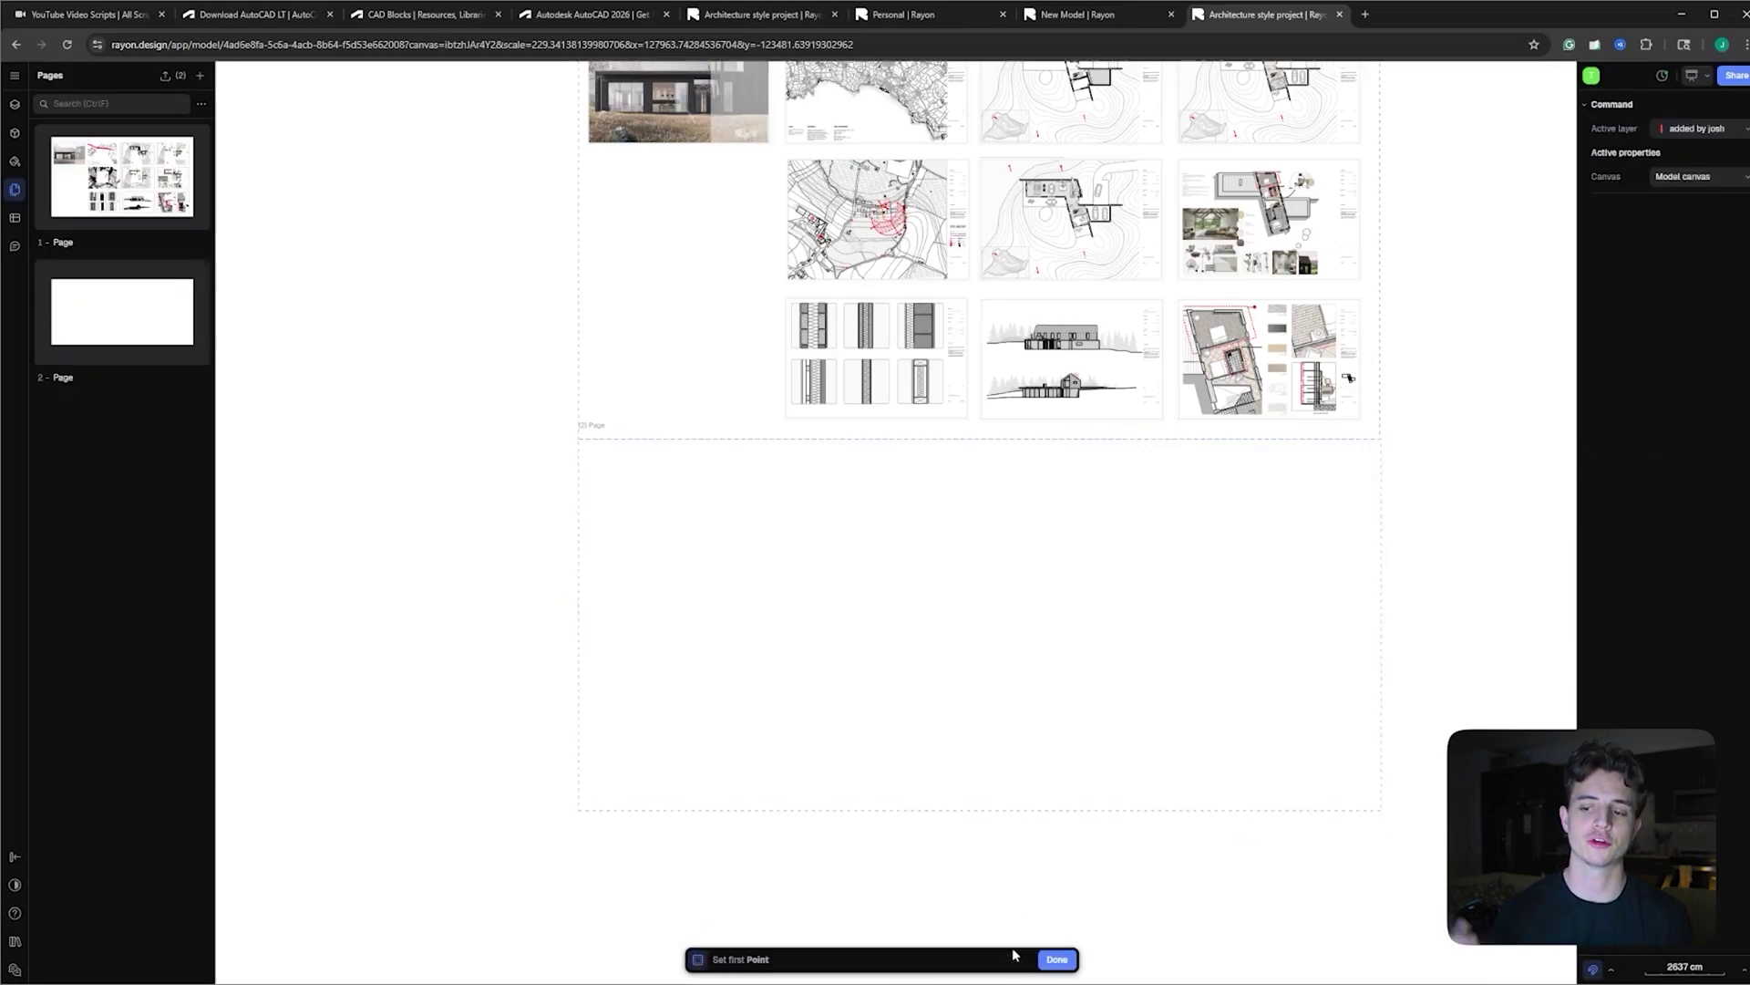
left_click(632, 504)
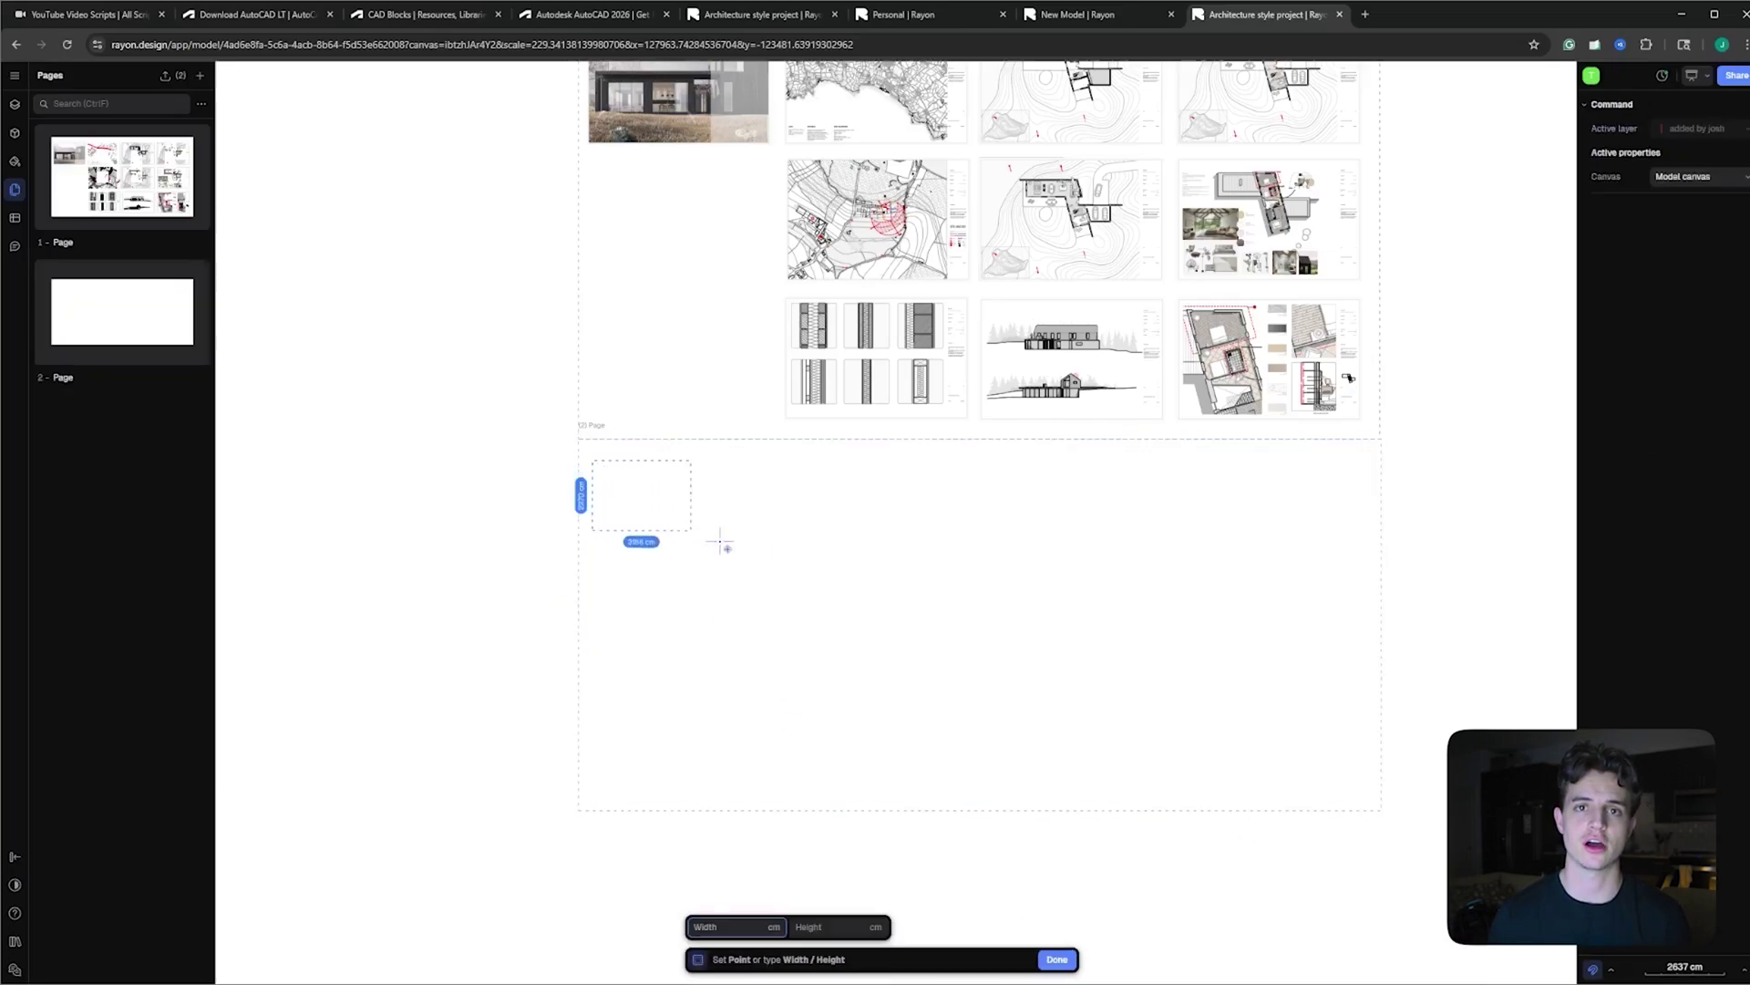
left_click(779, 565)
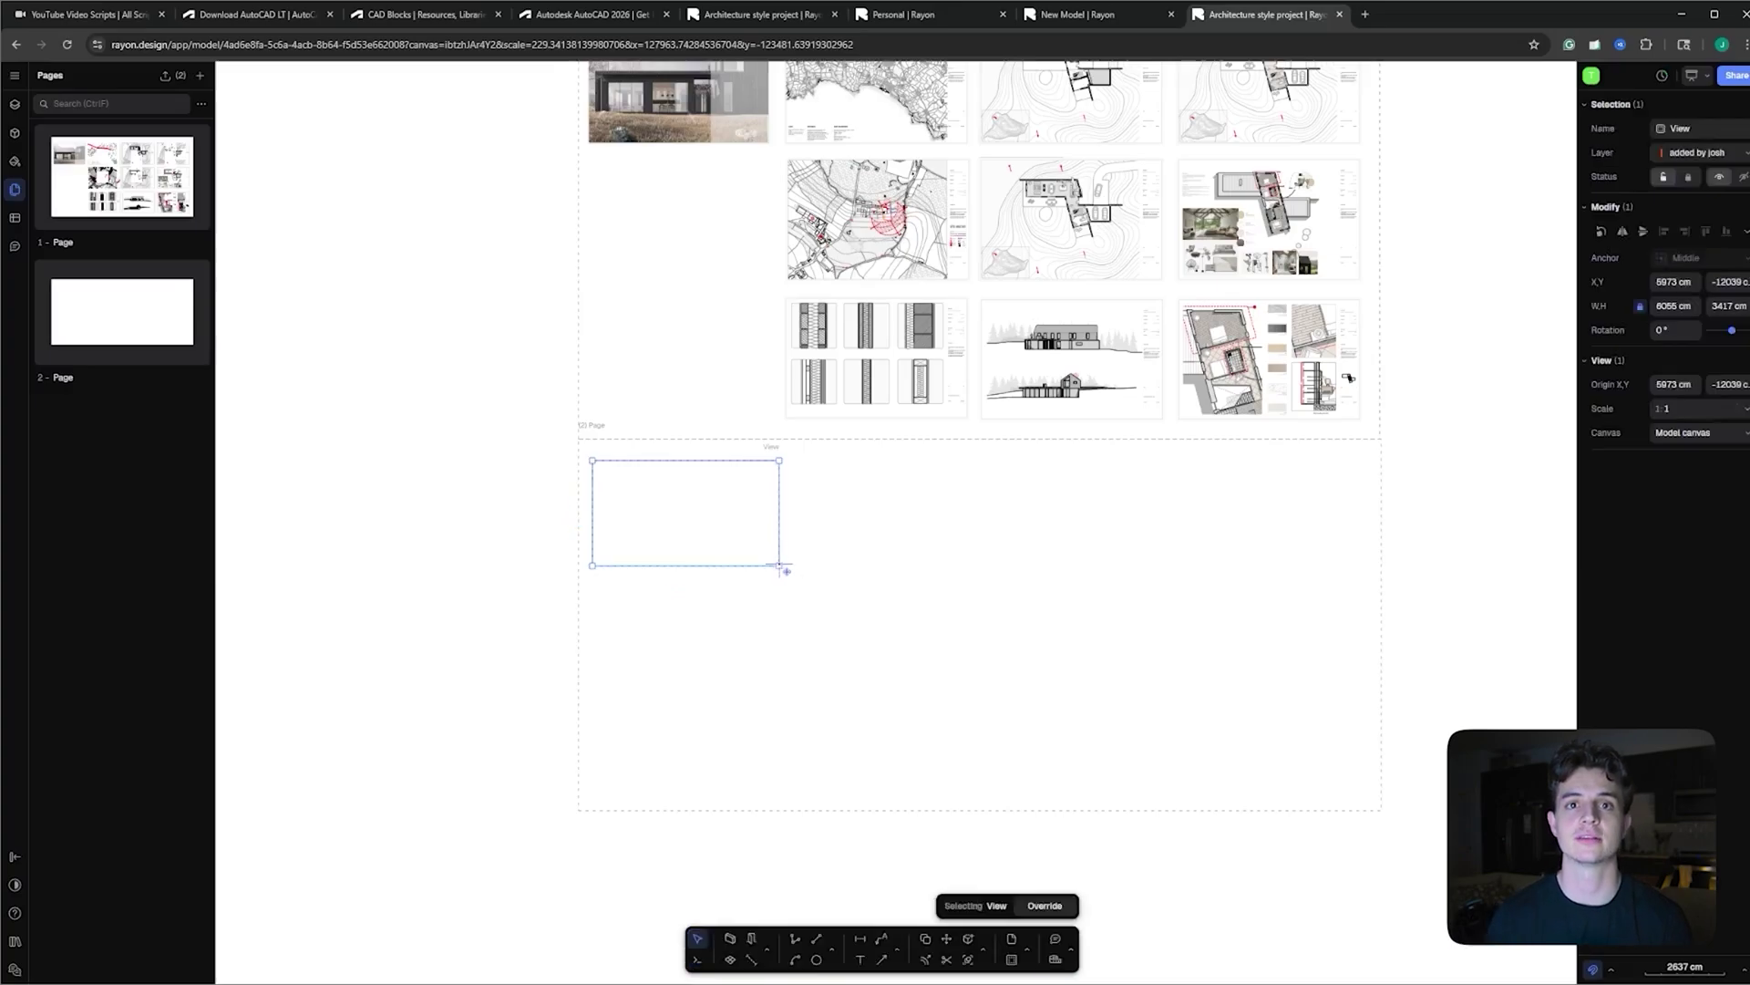
scroll(641, 504, "up", 3)
double_click(641, 504)
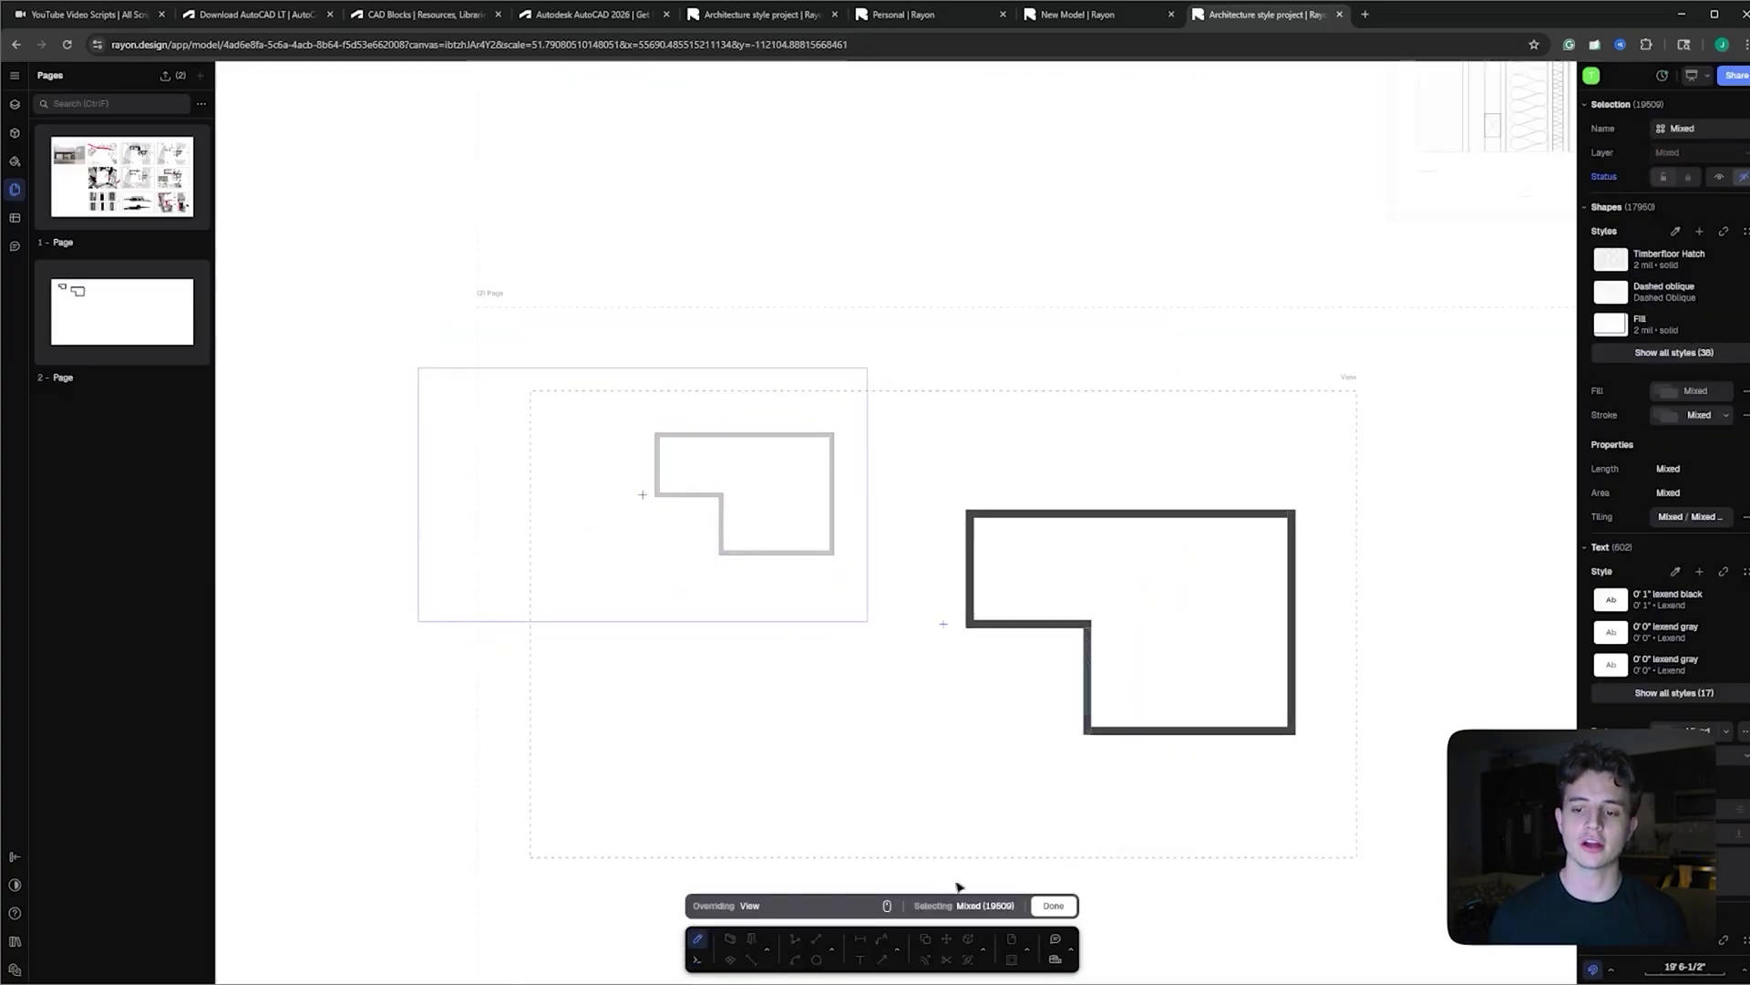
Place the HAL table round from Coffee tables in the L-shaped room, then search blocks for 'chairs'
left_click(15, 132)
left_click(95, 682)
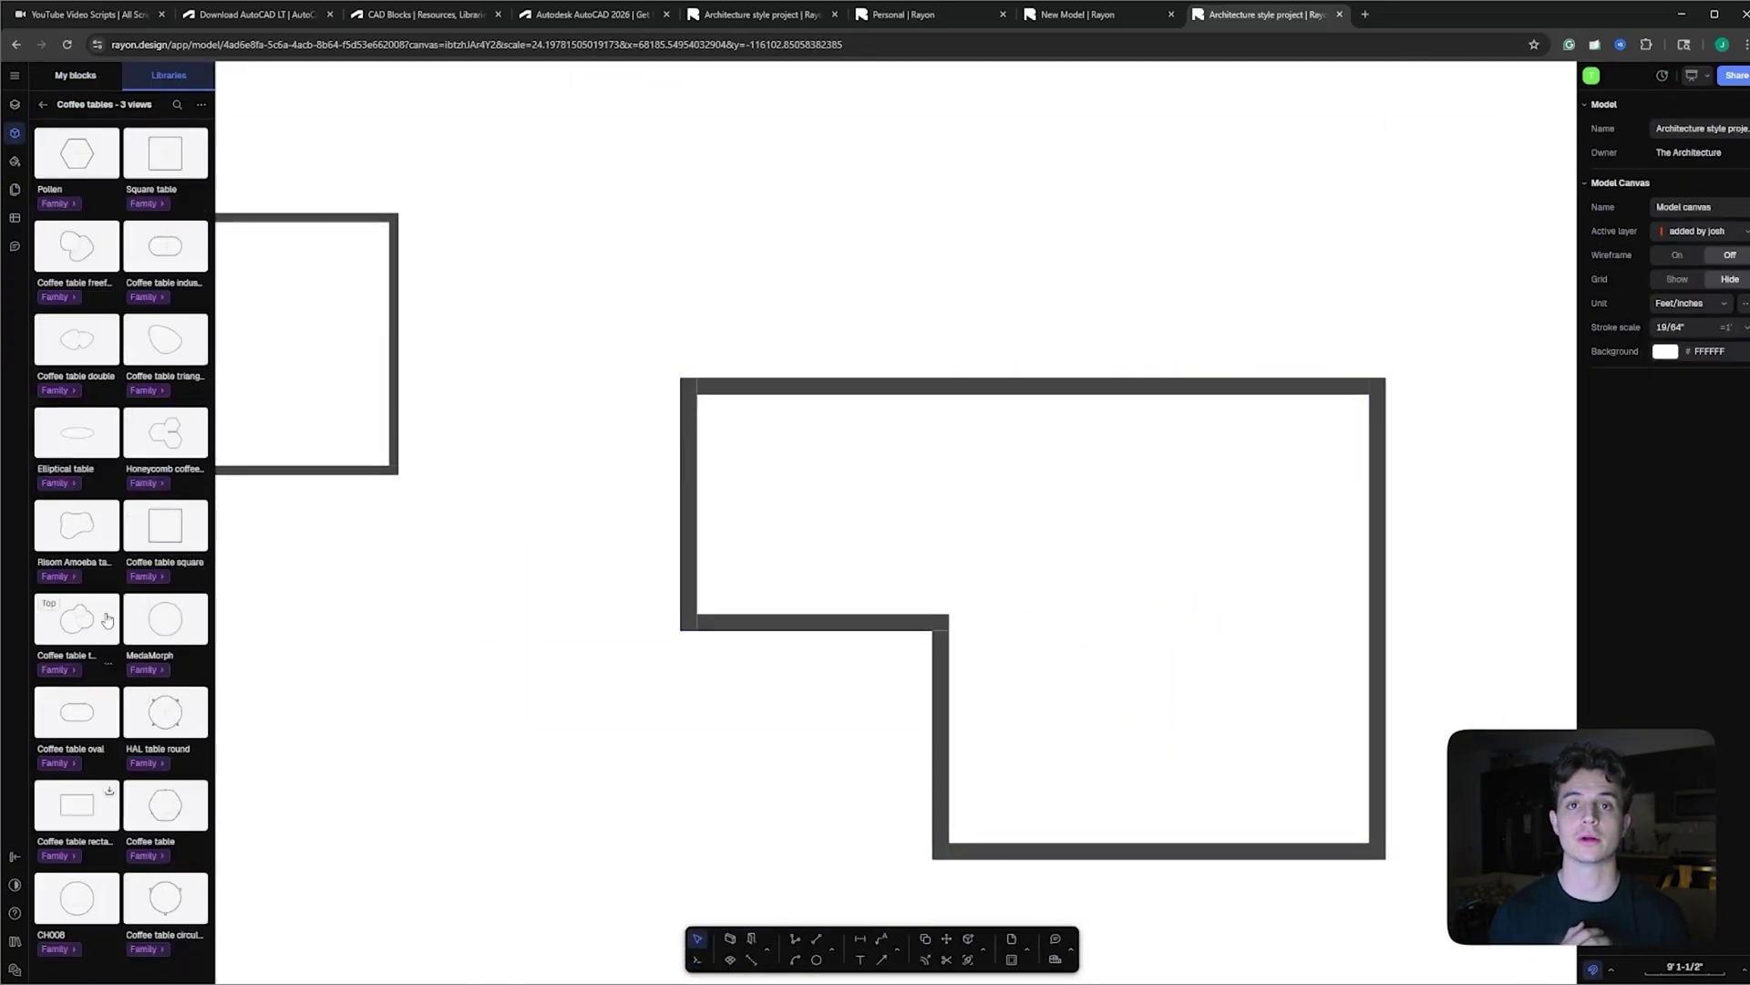
left_click_drag(165, 711, 889, 453)
scroll(875, 428, "down", 5)
scroll(848, 410, "up", 3)
left_click(177, 104)
type("chairs")
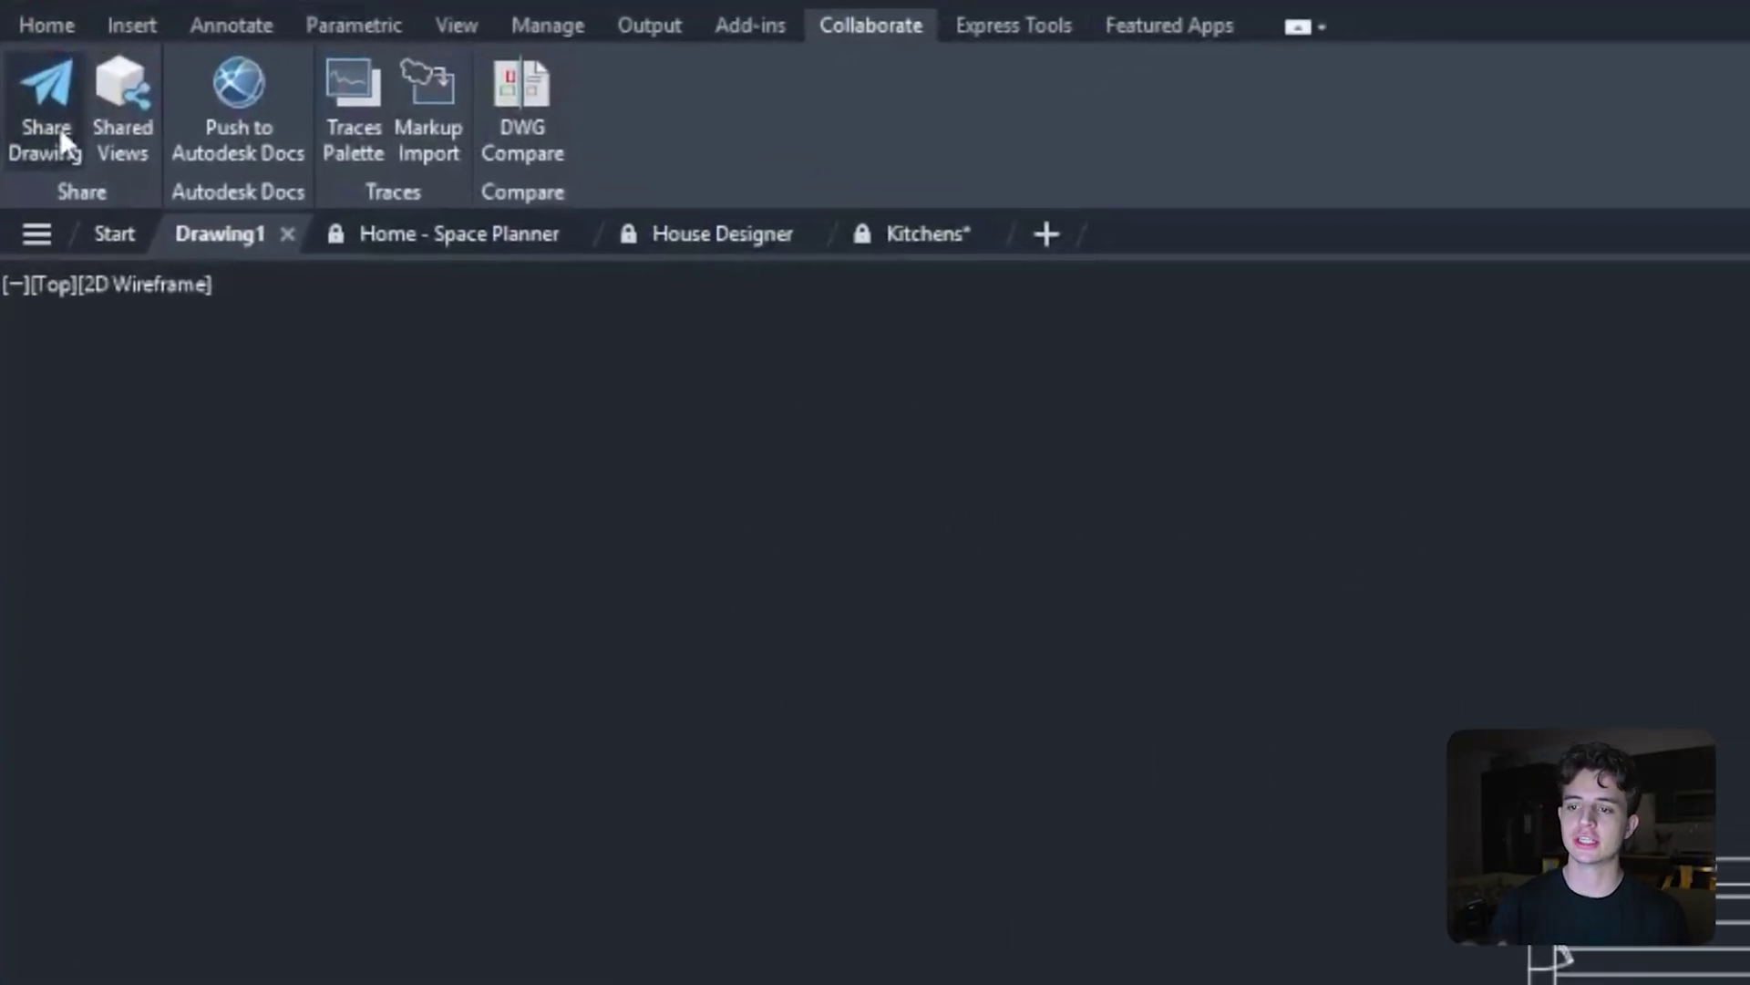
Create an 'Edit and save a copy' share link for Drawing1 and preview it in the browser
left_click(39, 75)
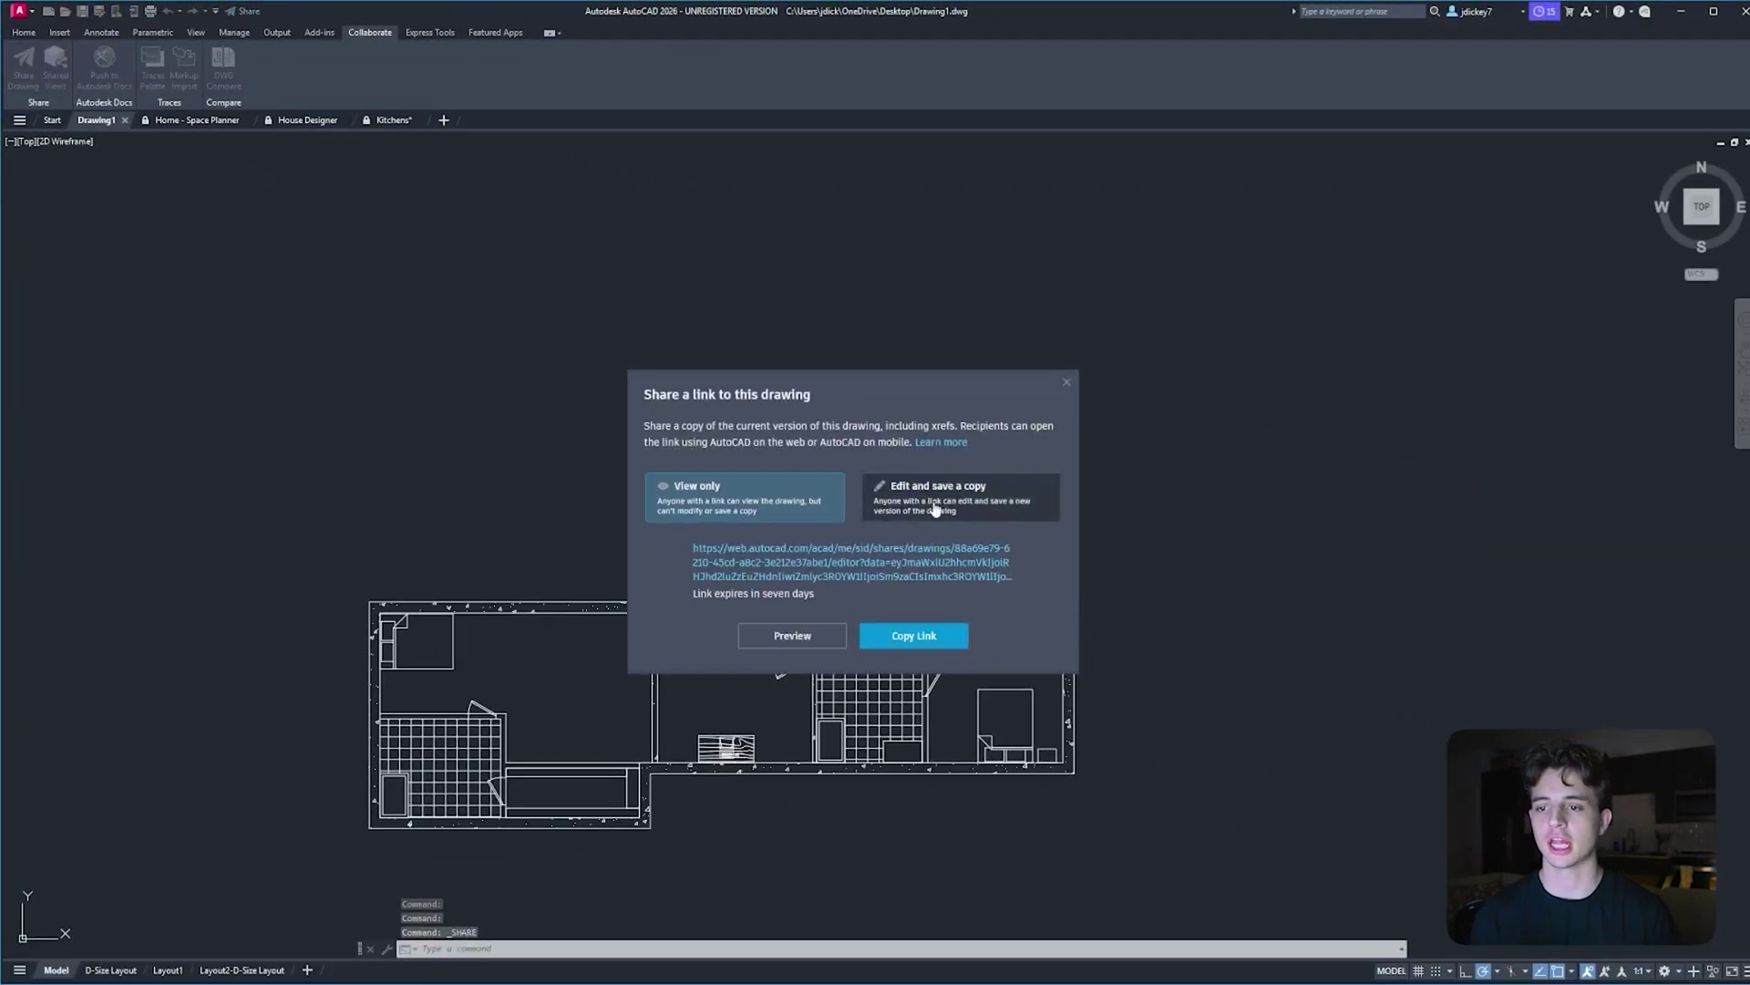
left_click(935, 508)
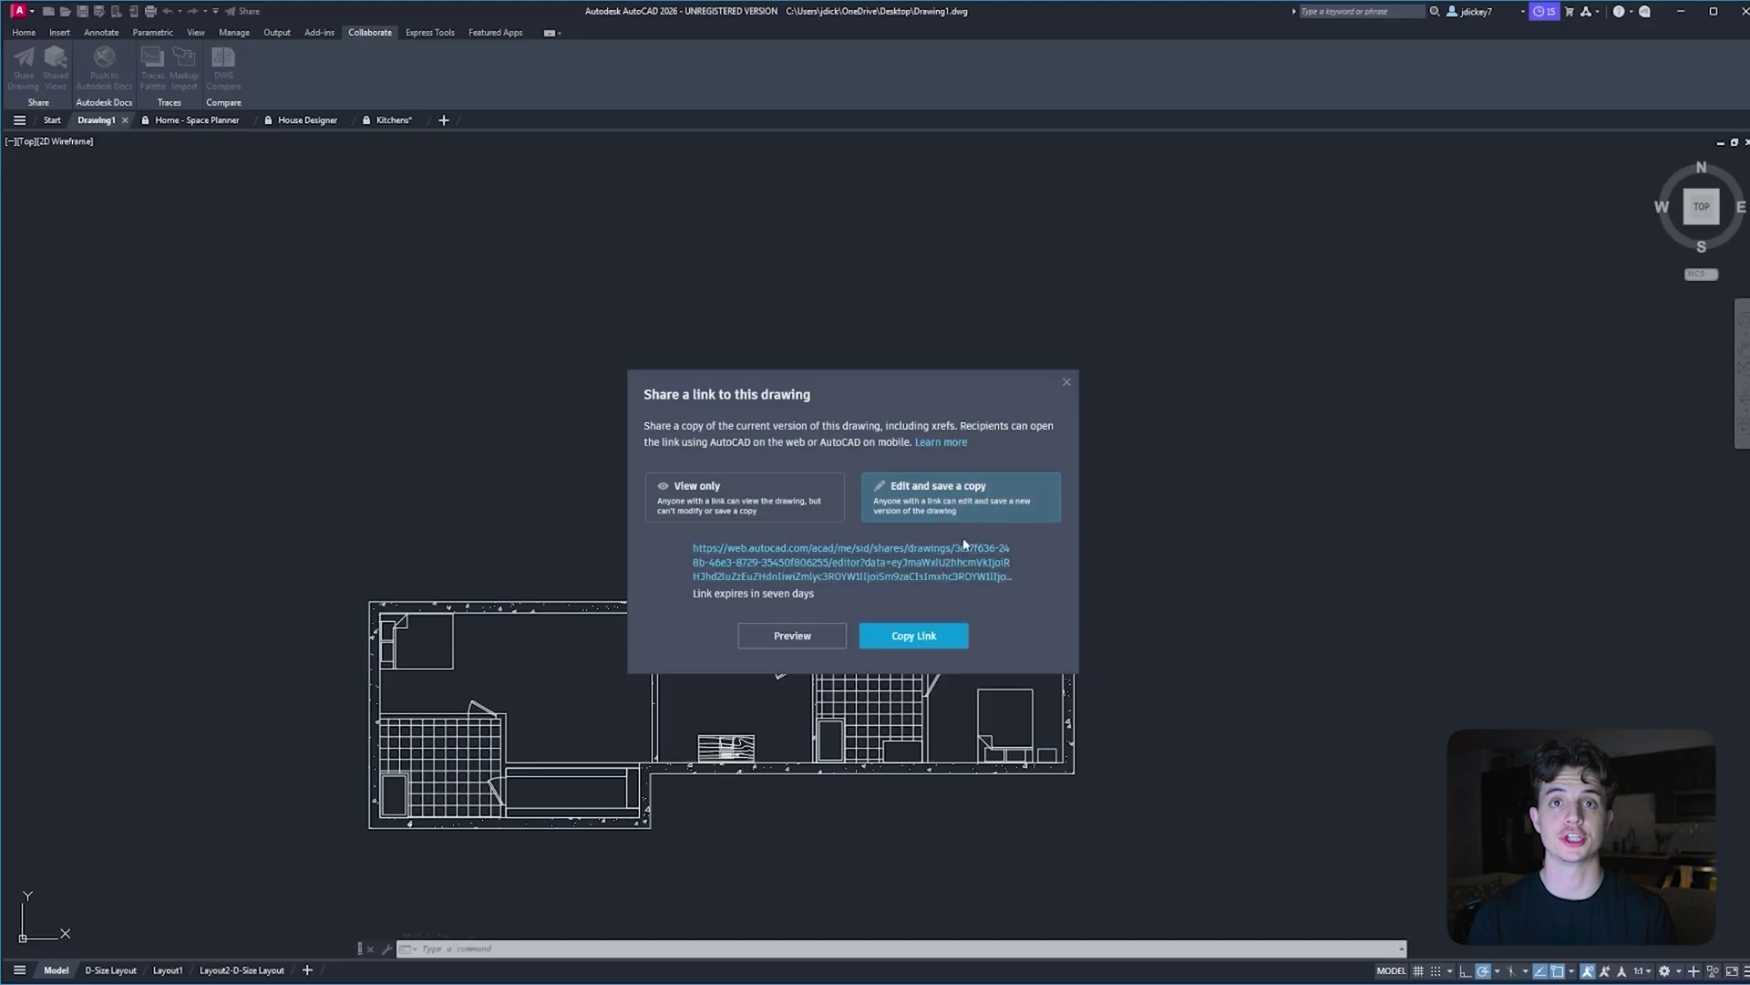
left_click(818, 636)
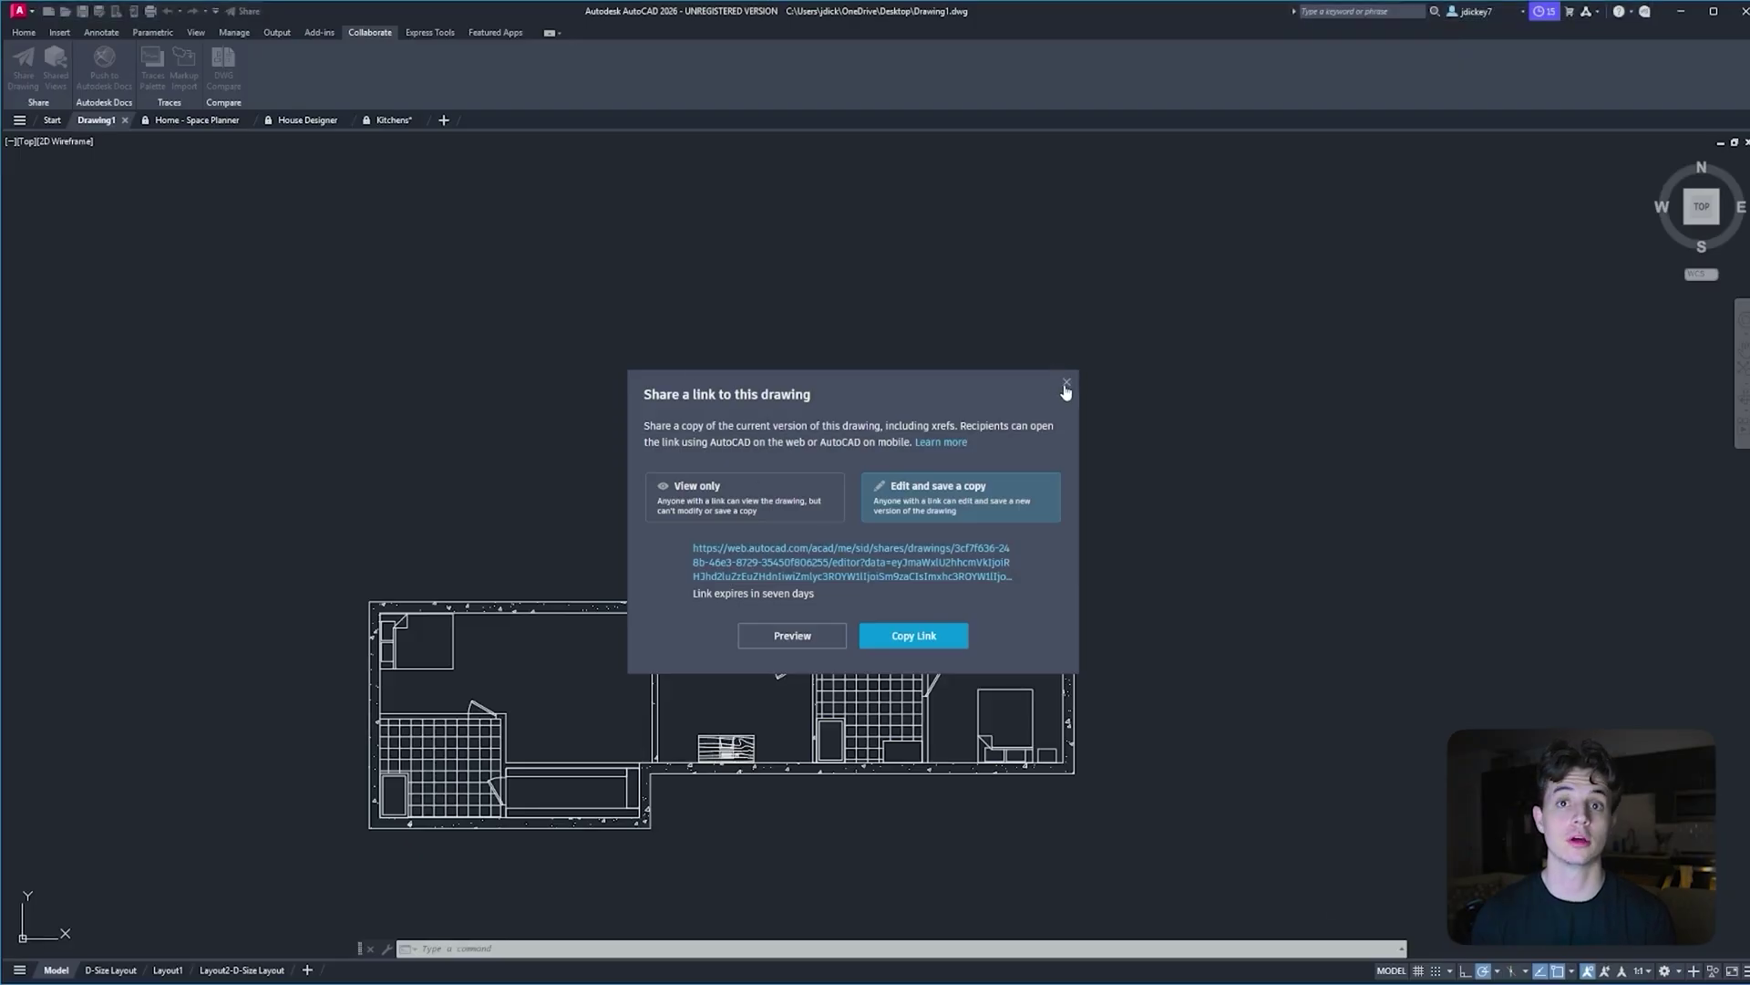
Close the share link window and publish the current floor plan view as a new Shared View
left_click(1066, 384)
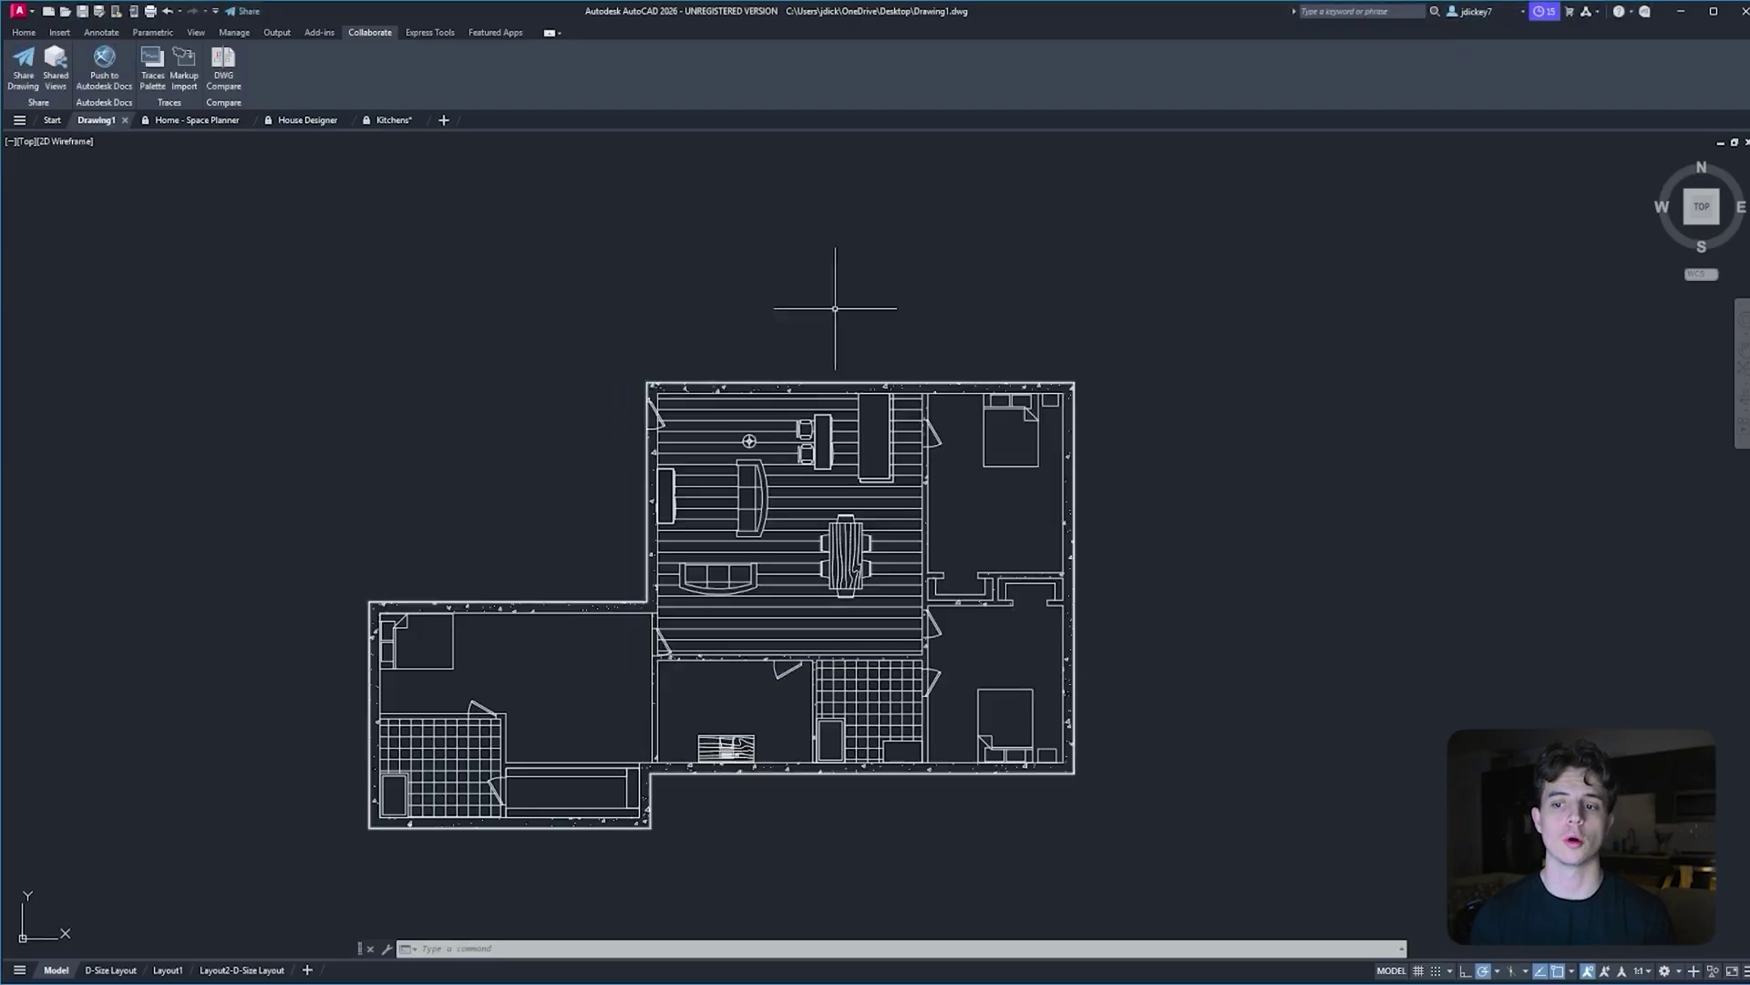
left_click(55, 66)
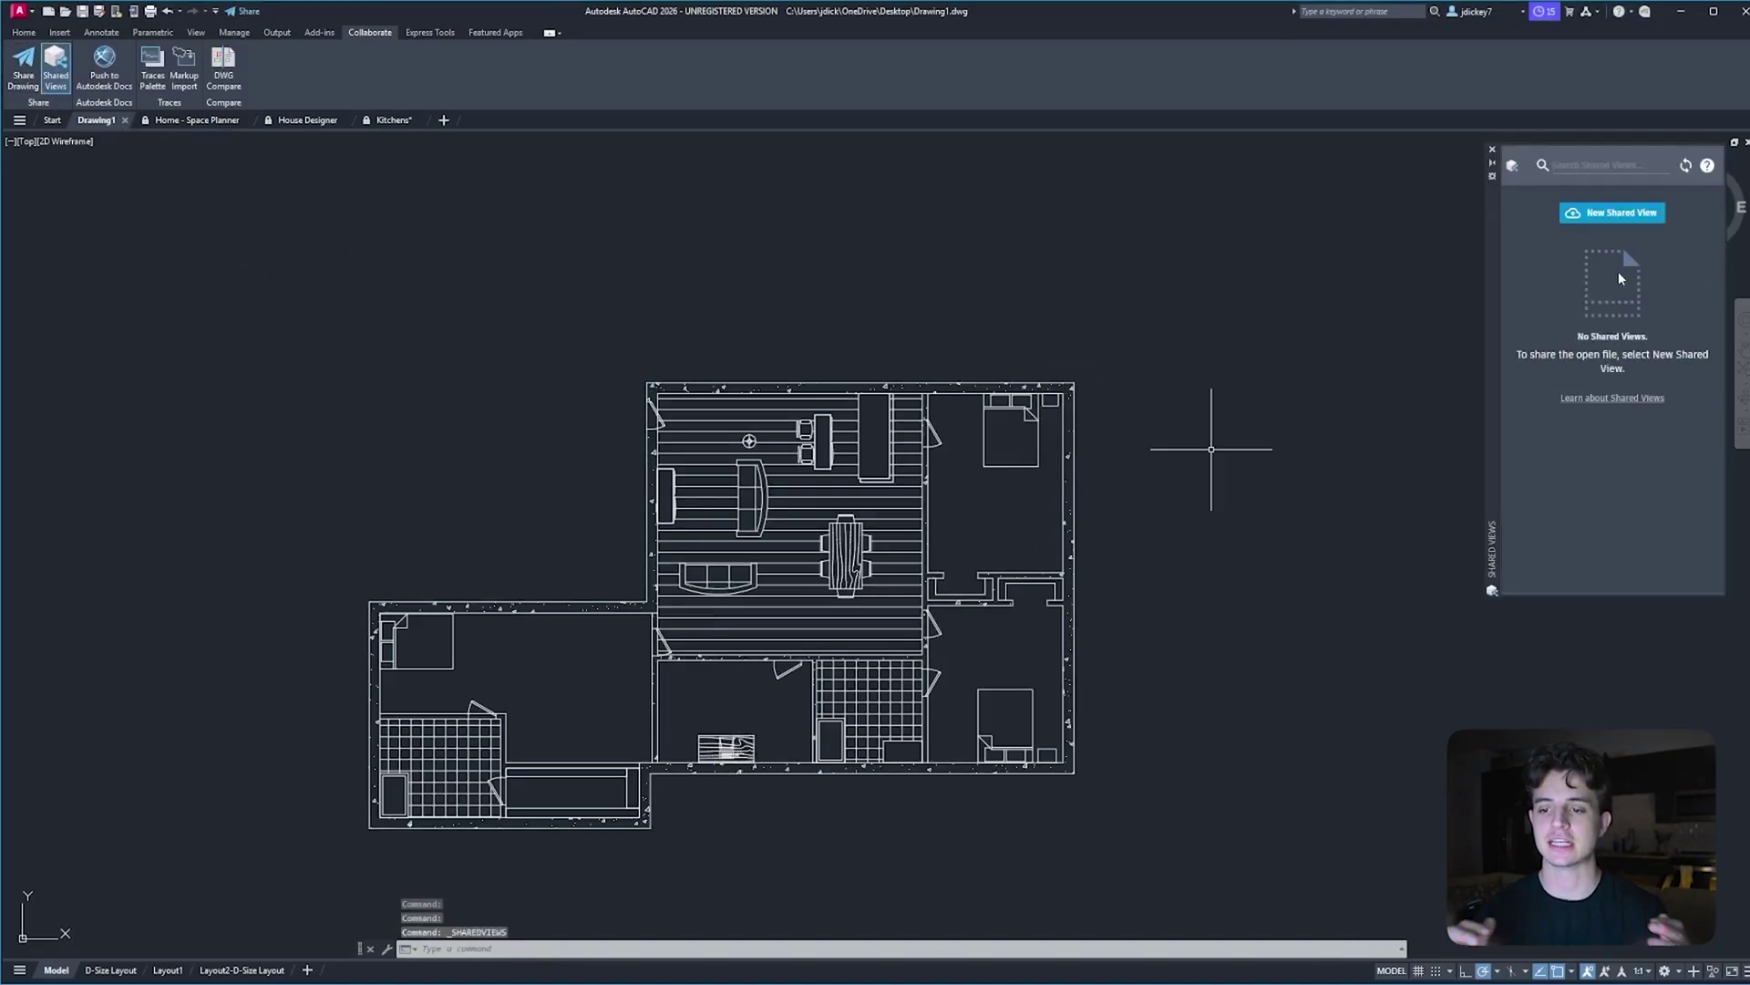
left_click(1647, 217)
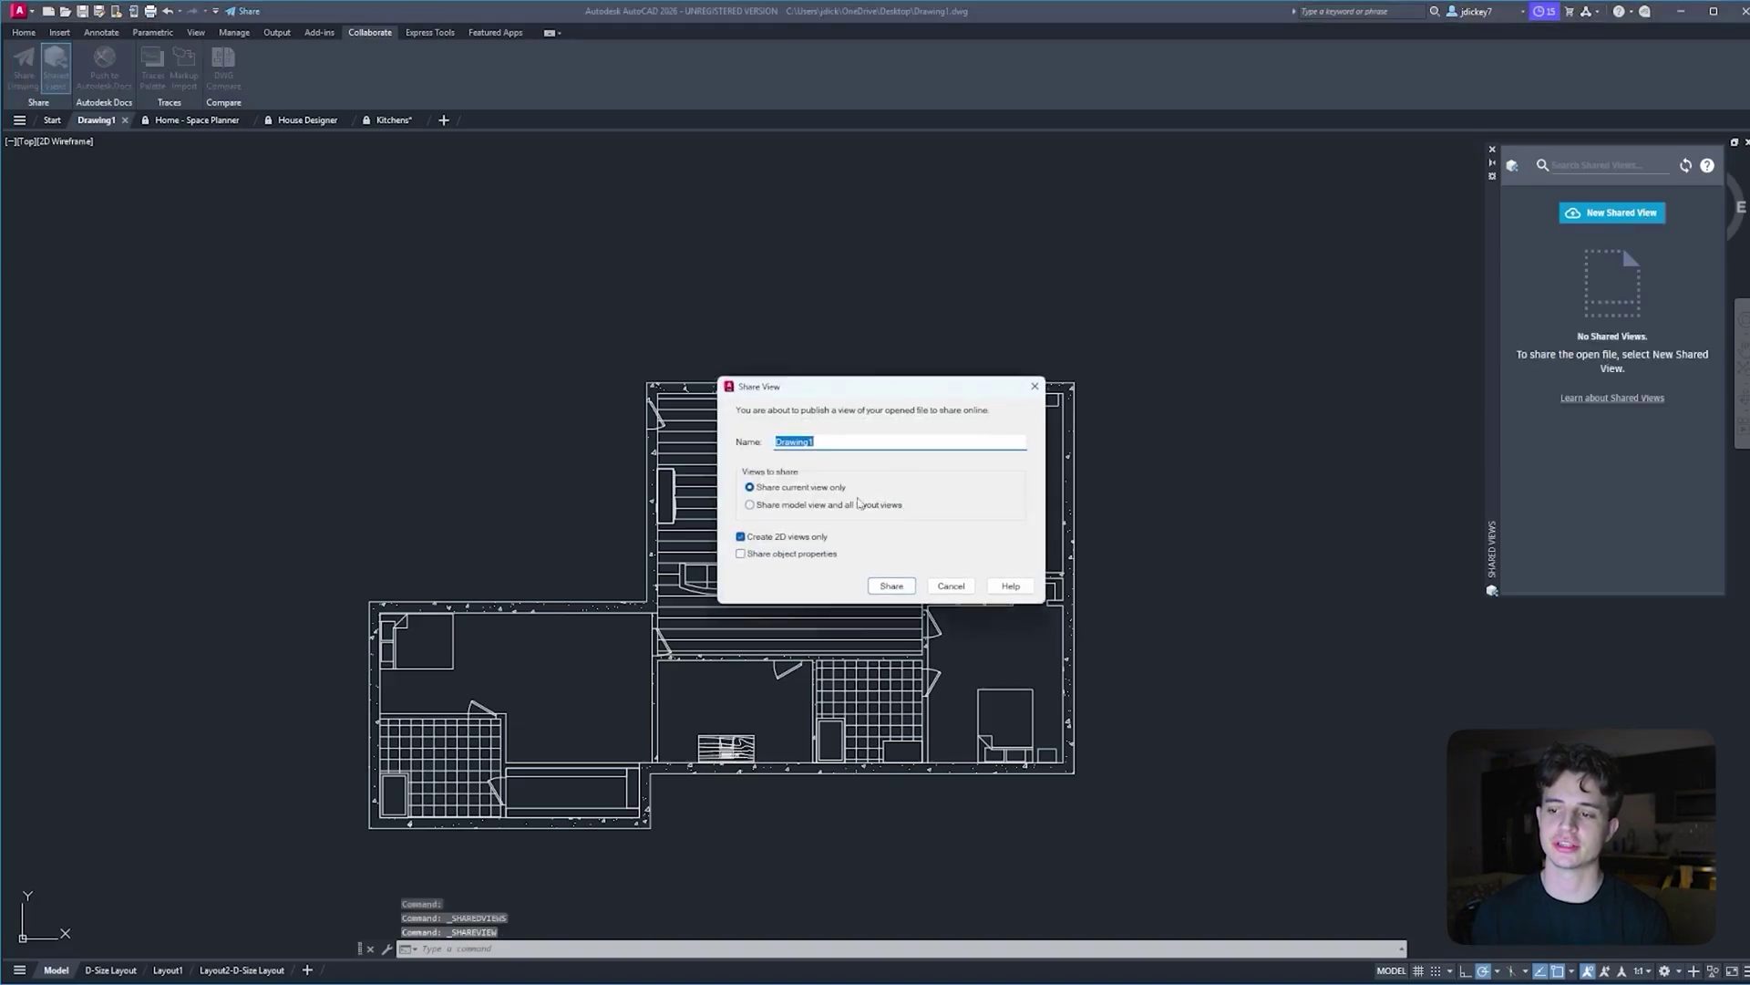
left_click(891, 586)
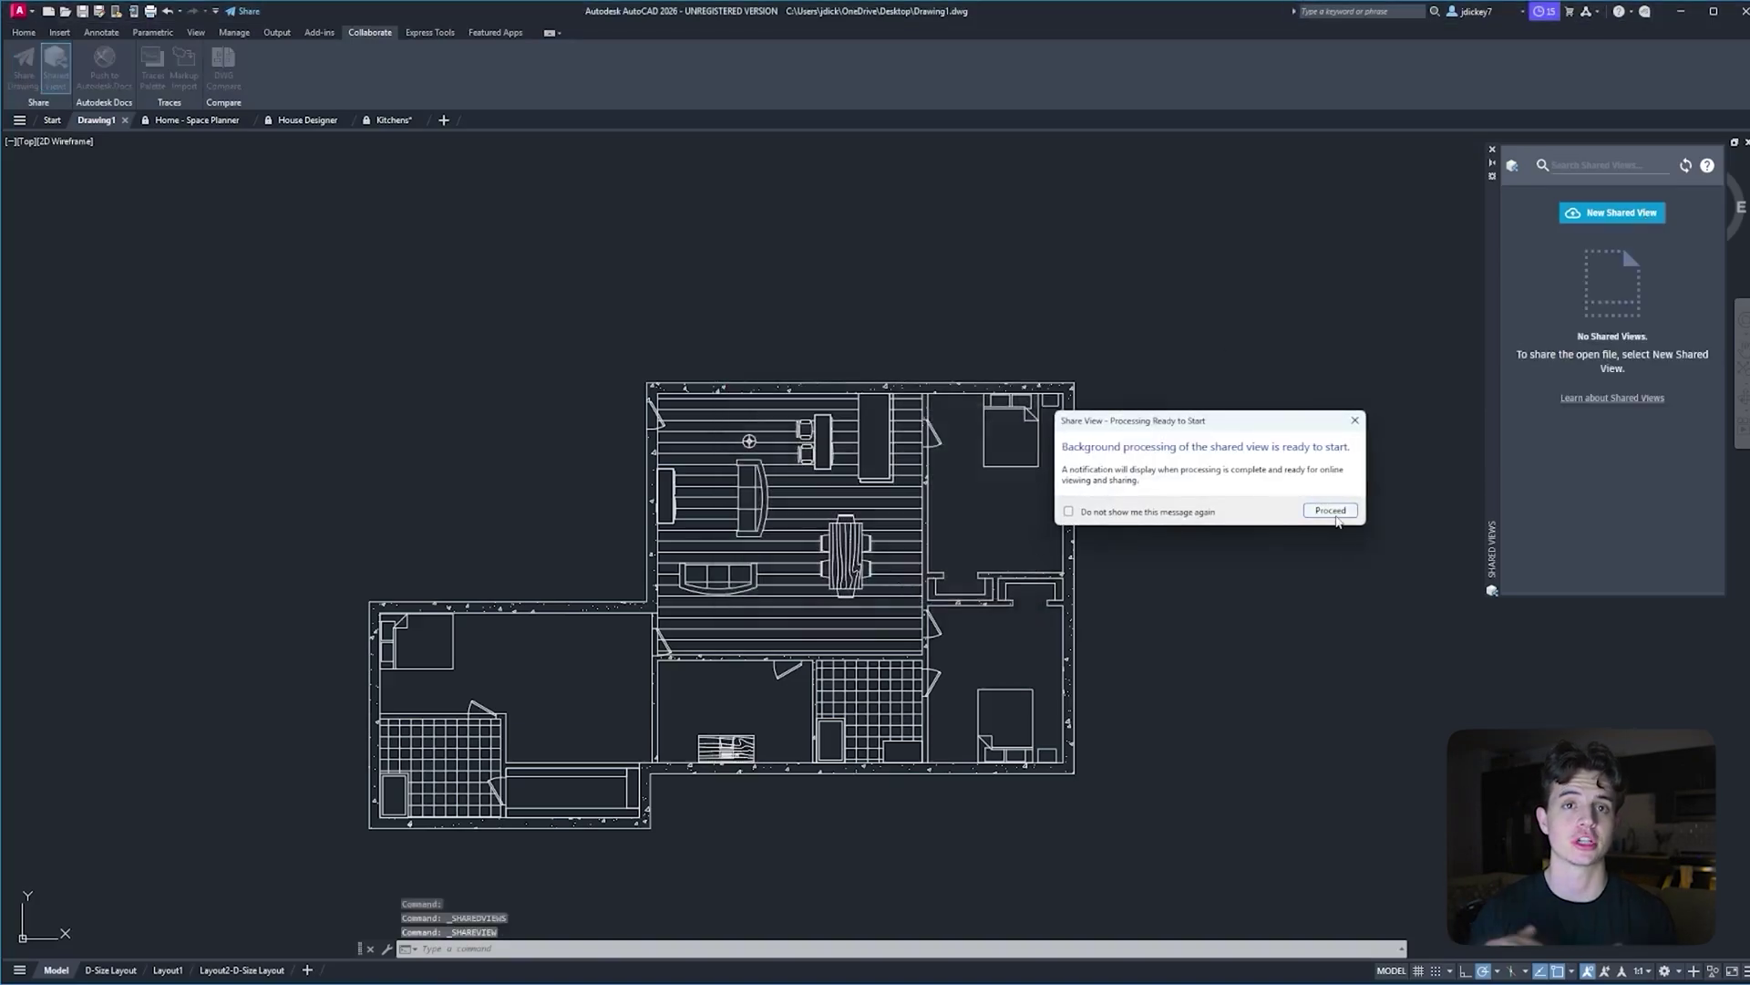
left_click(1330, 511)
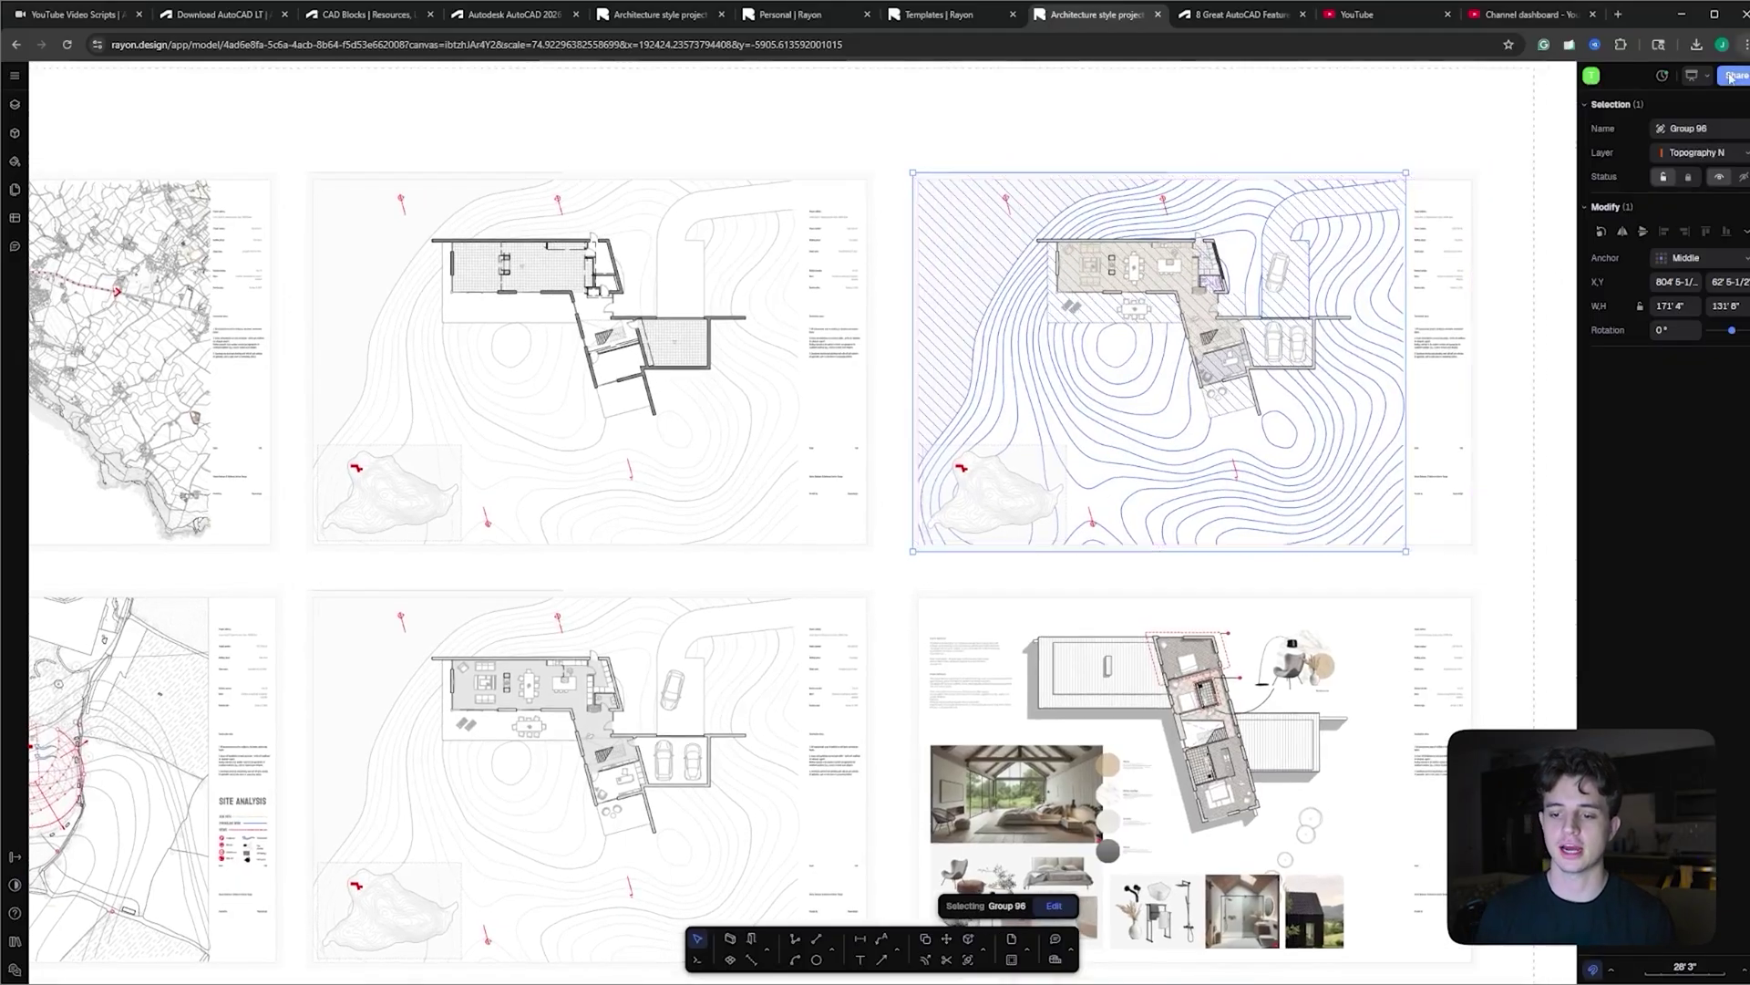
left_click(1731, 77)
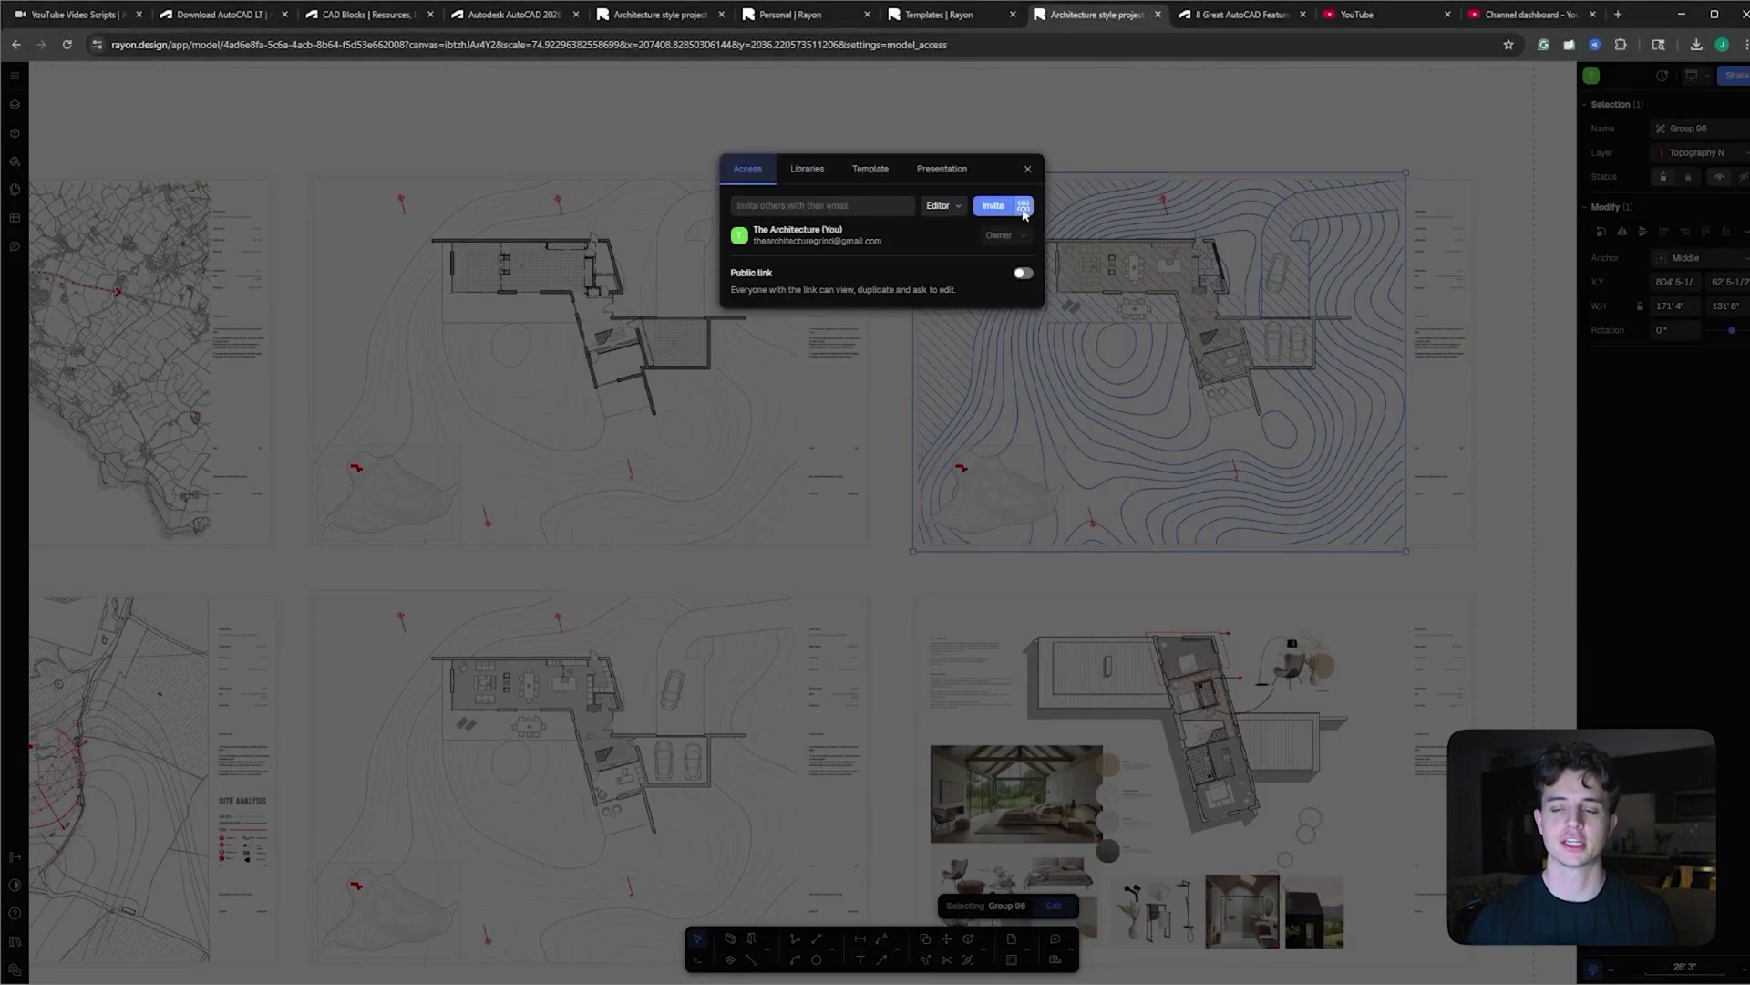
Invite a collaborator by e-mail to the project with the Editor role
left_click(1008, 212)
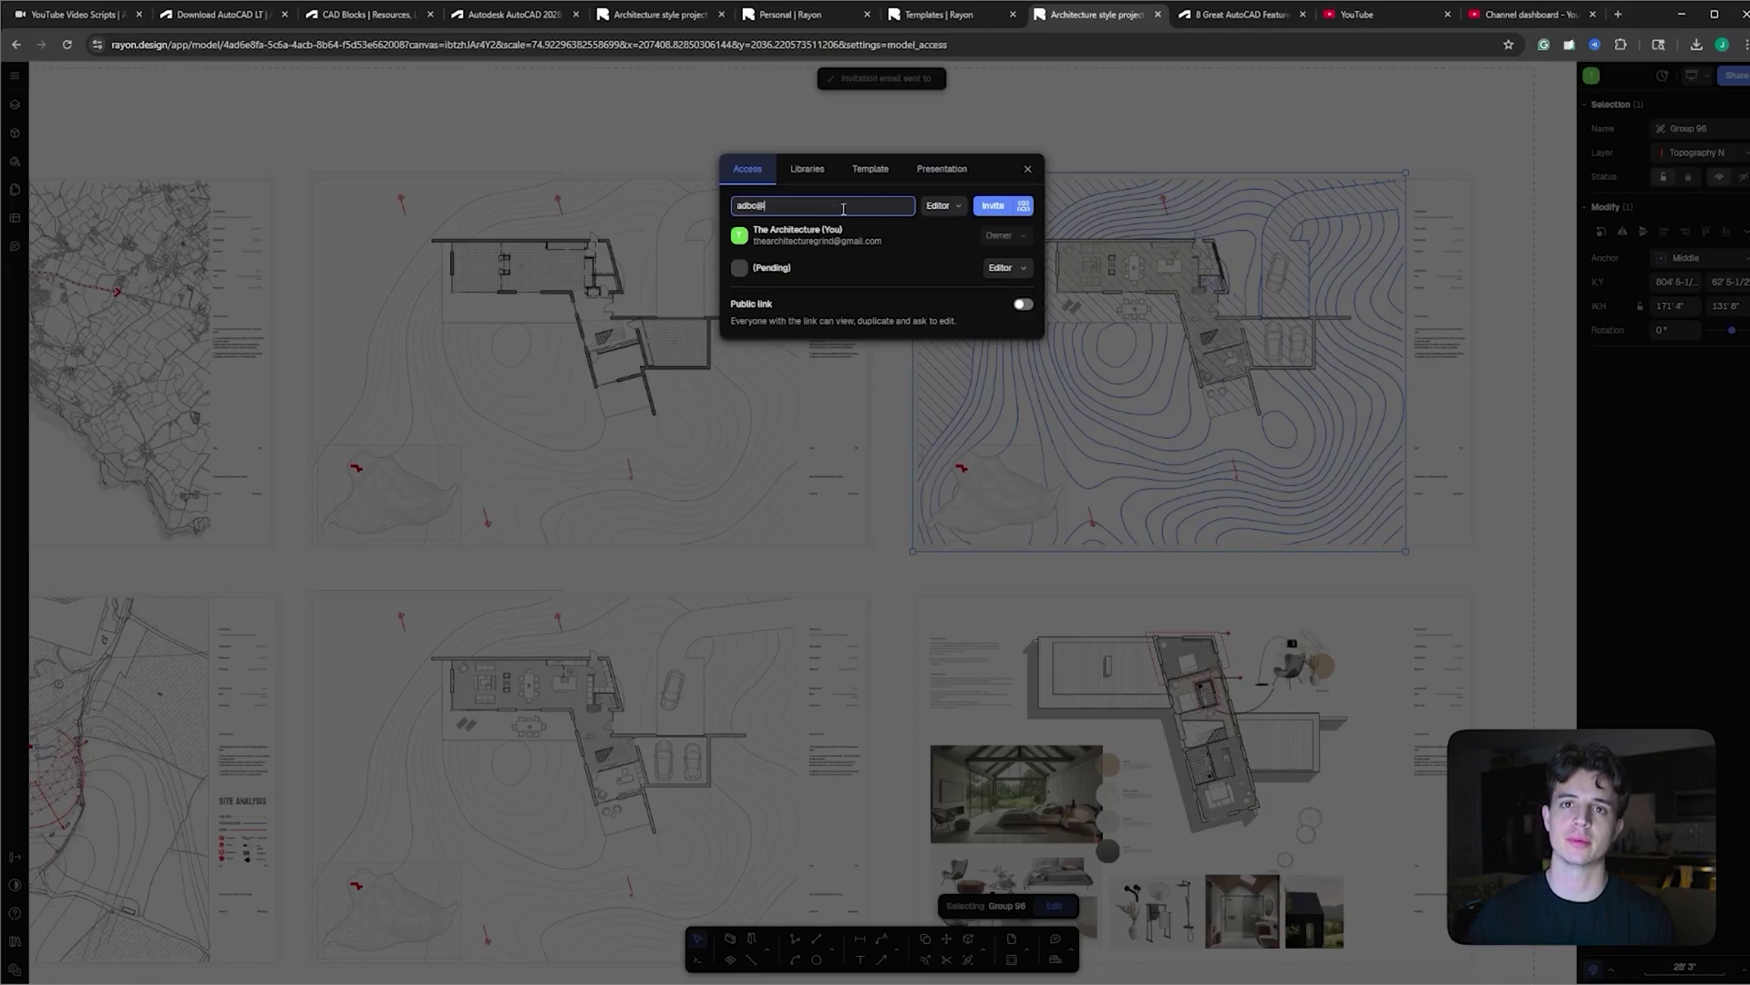
type("com")
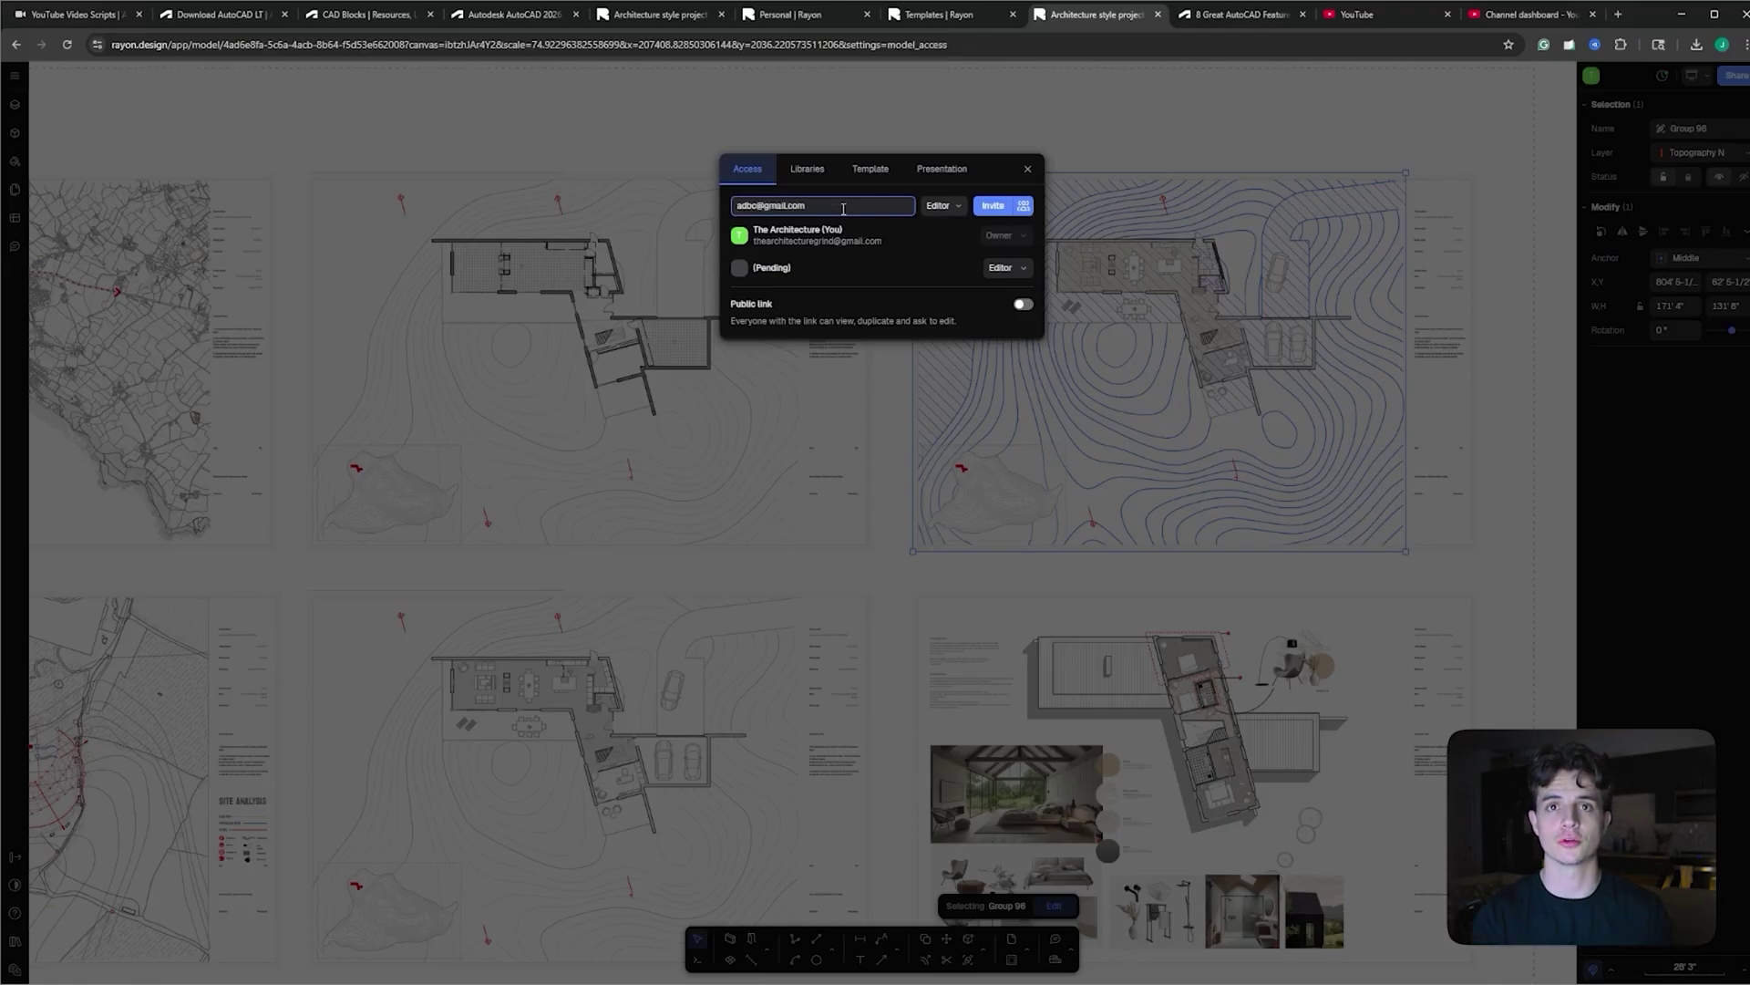
left_click(949, 206)
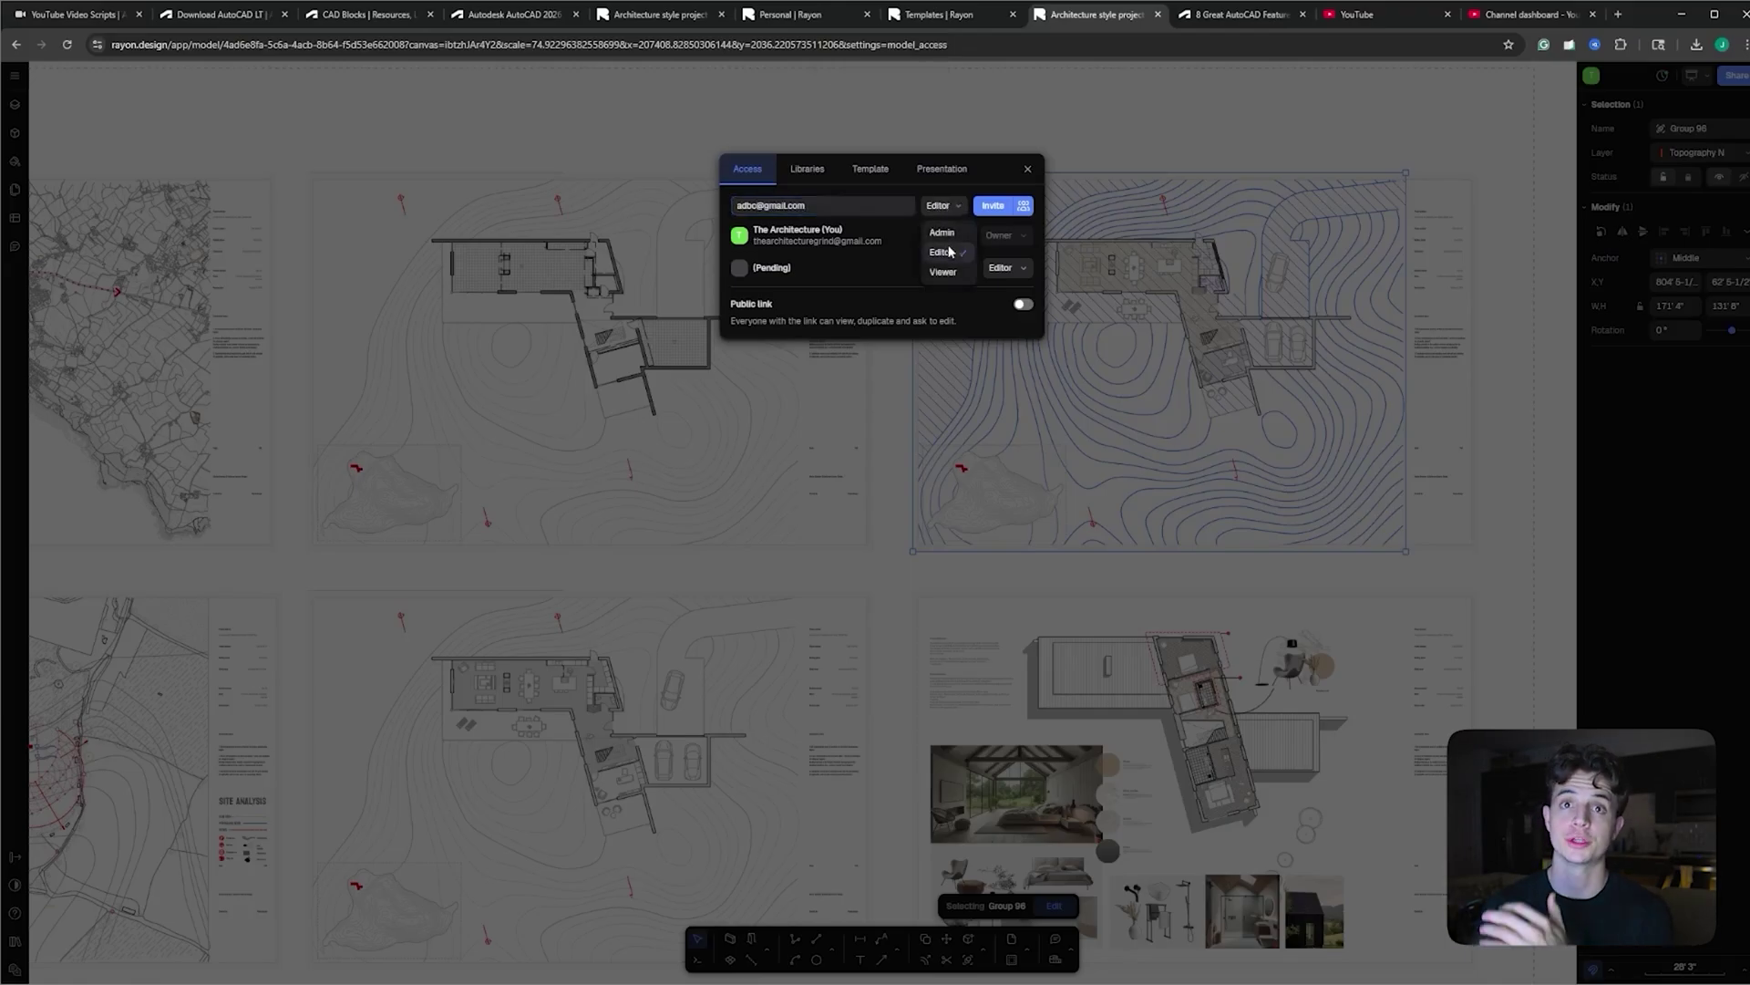
left_click(809, 169)
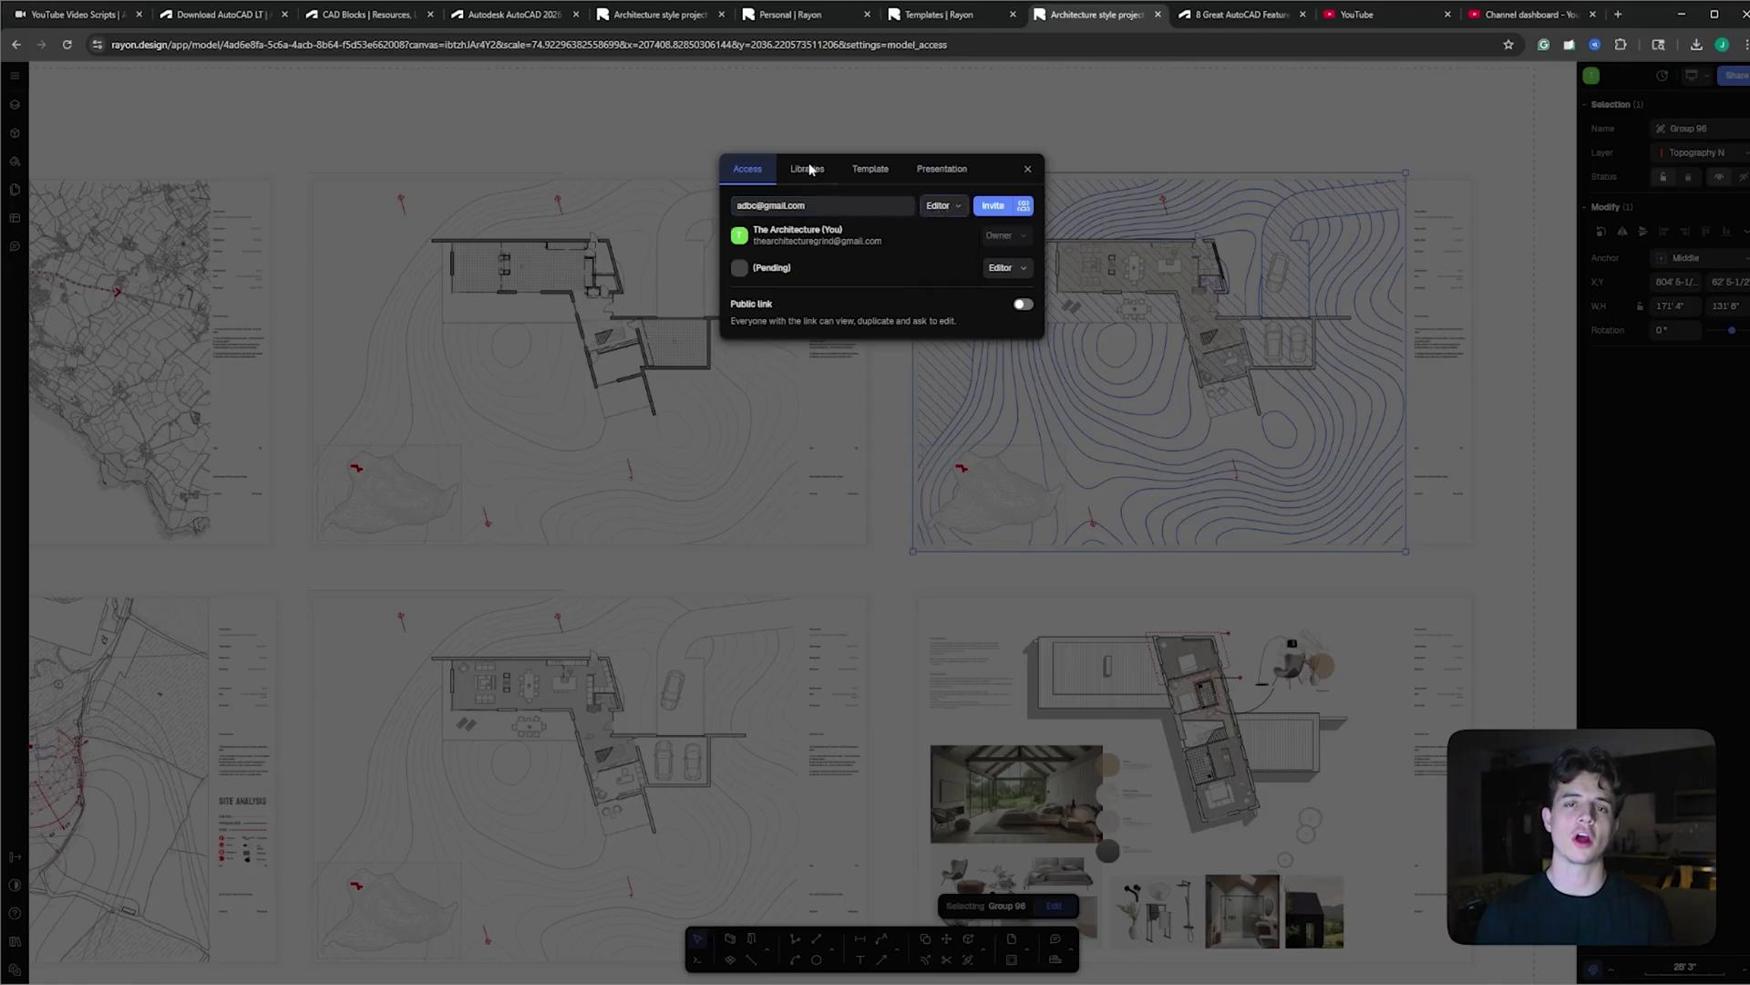
Review the Libraries, Template and Presentation sharing options, then return to access settings
left_click(809, 168)
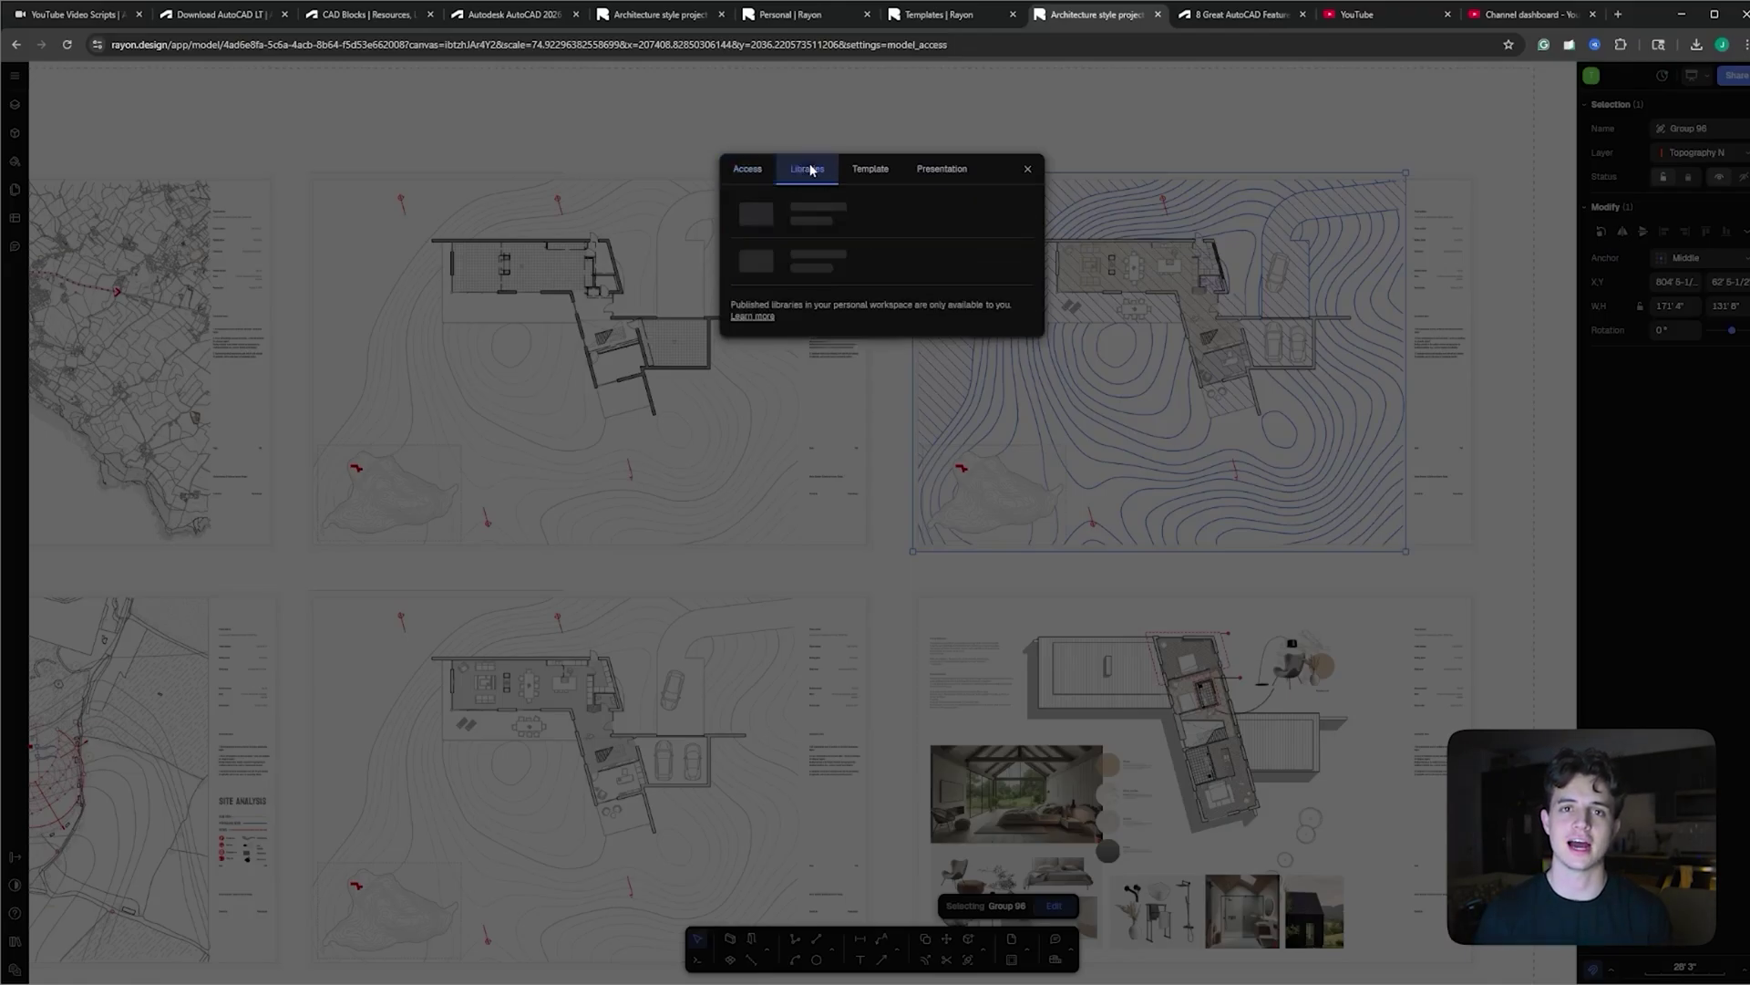
left_click(872, 171)
left_click(940, 173)
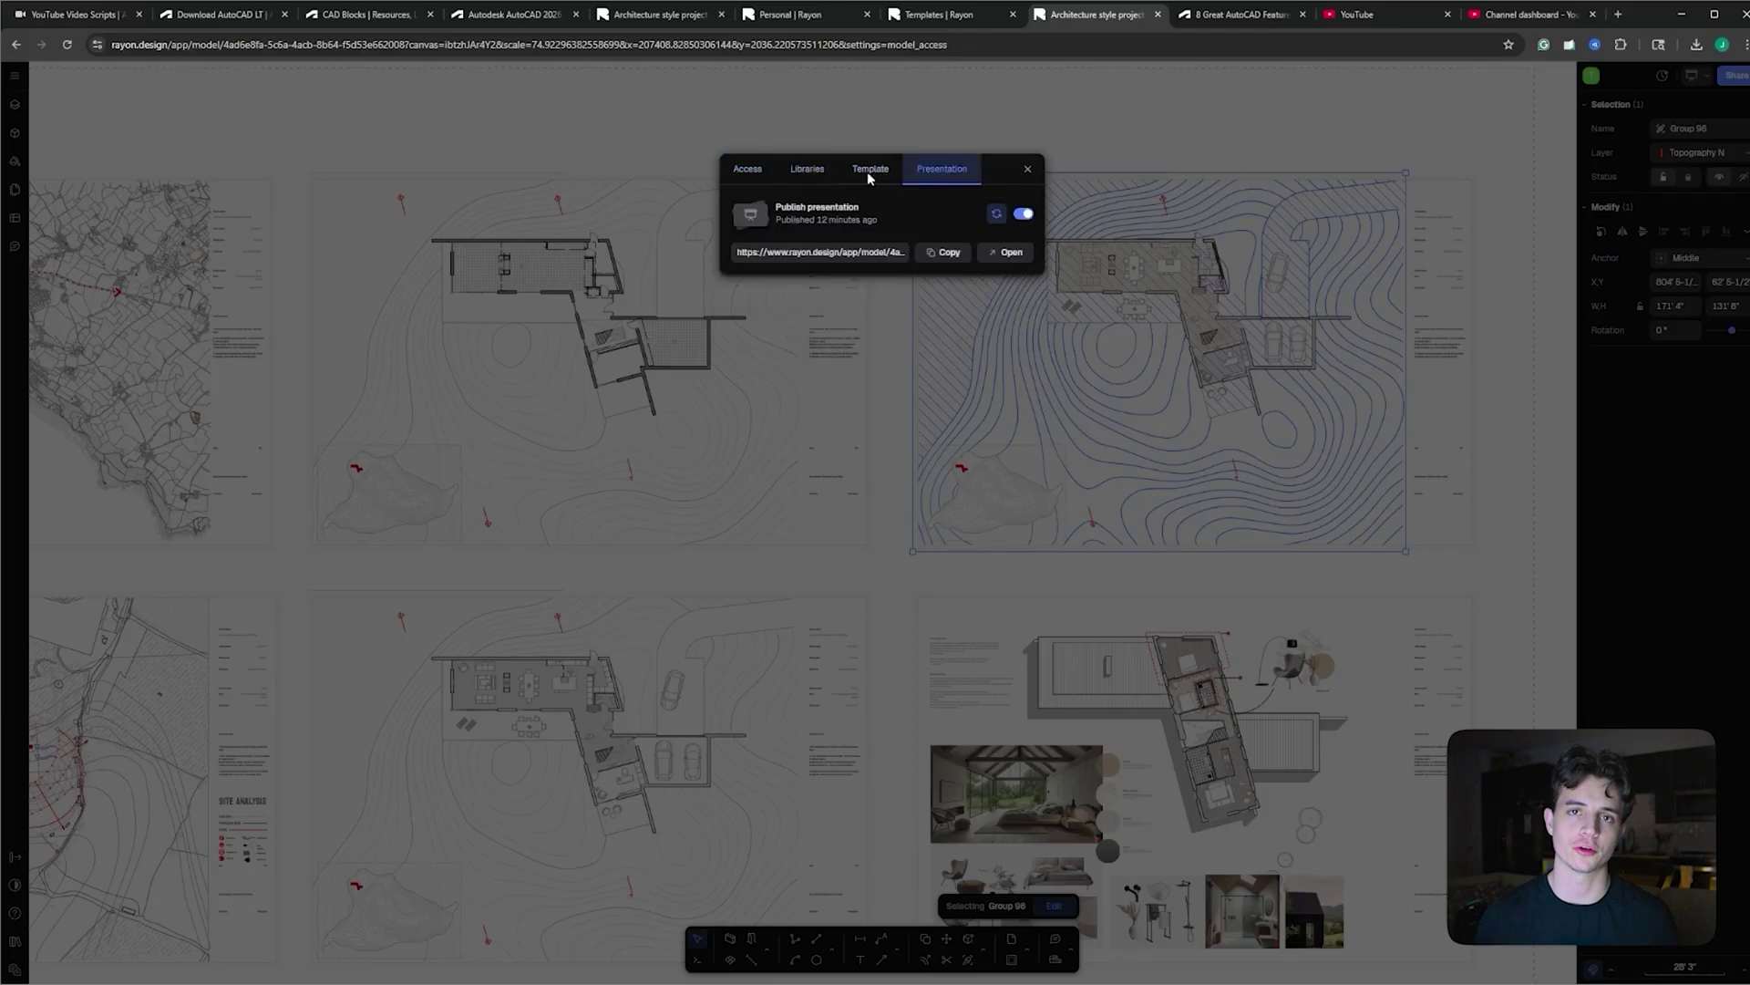
left_click(748, 168)
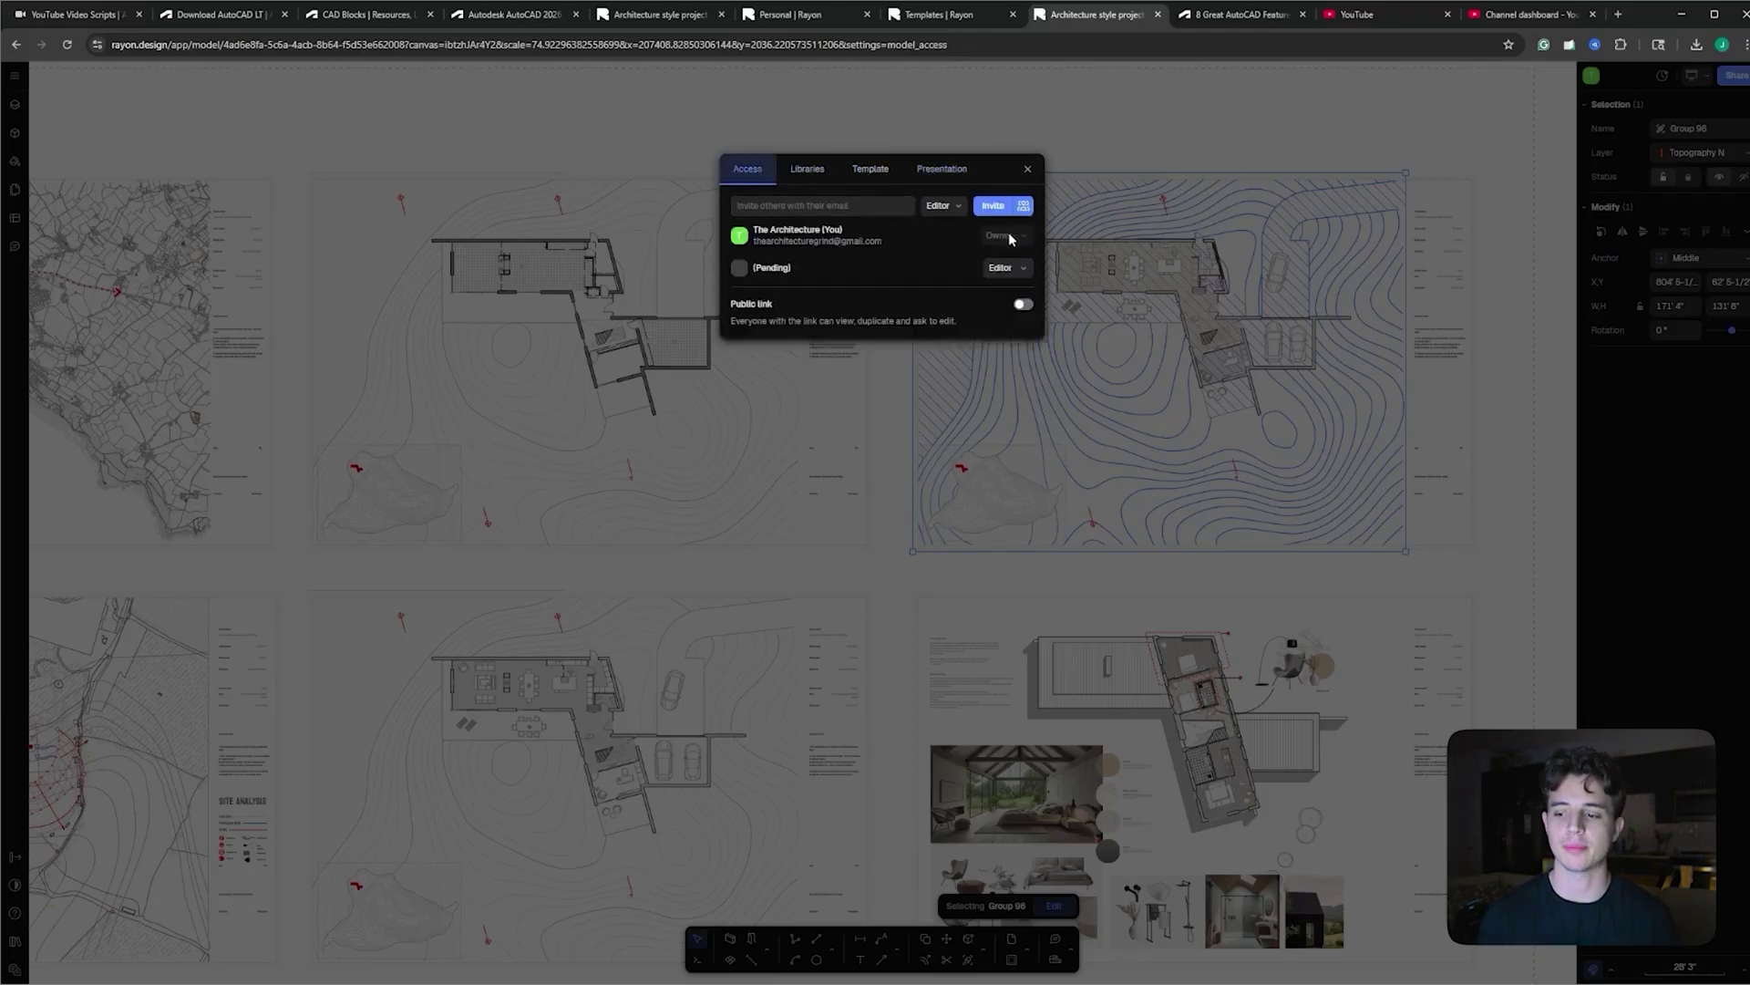
Turn on the project's public link and close the sharing settings
left_click(1022, 209)
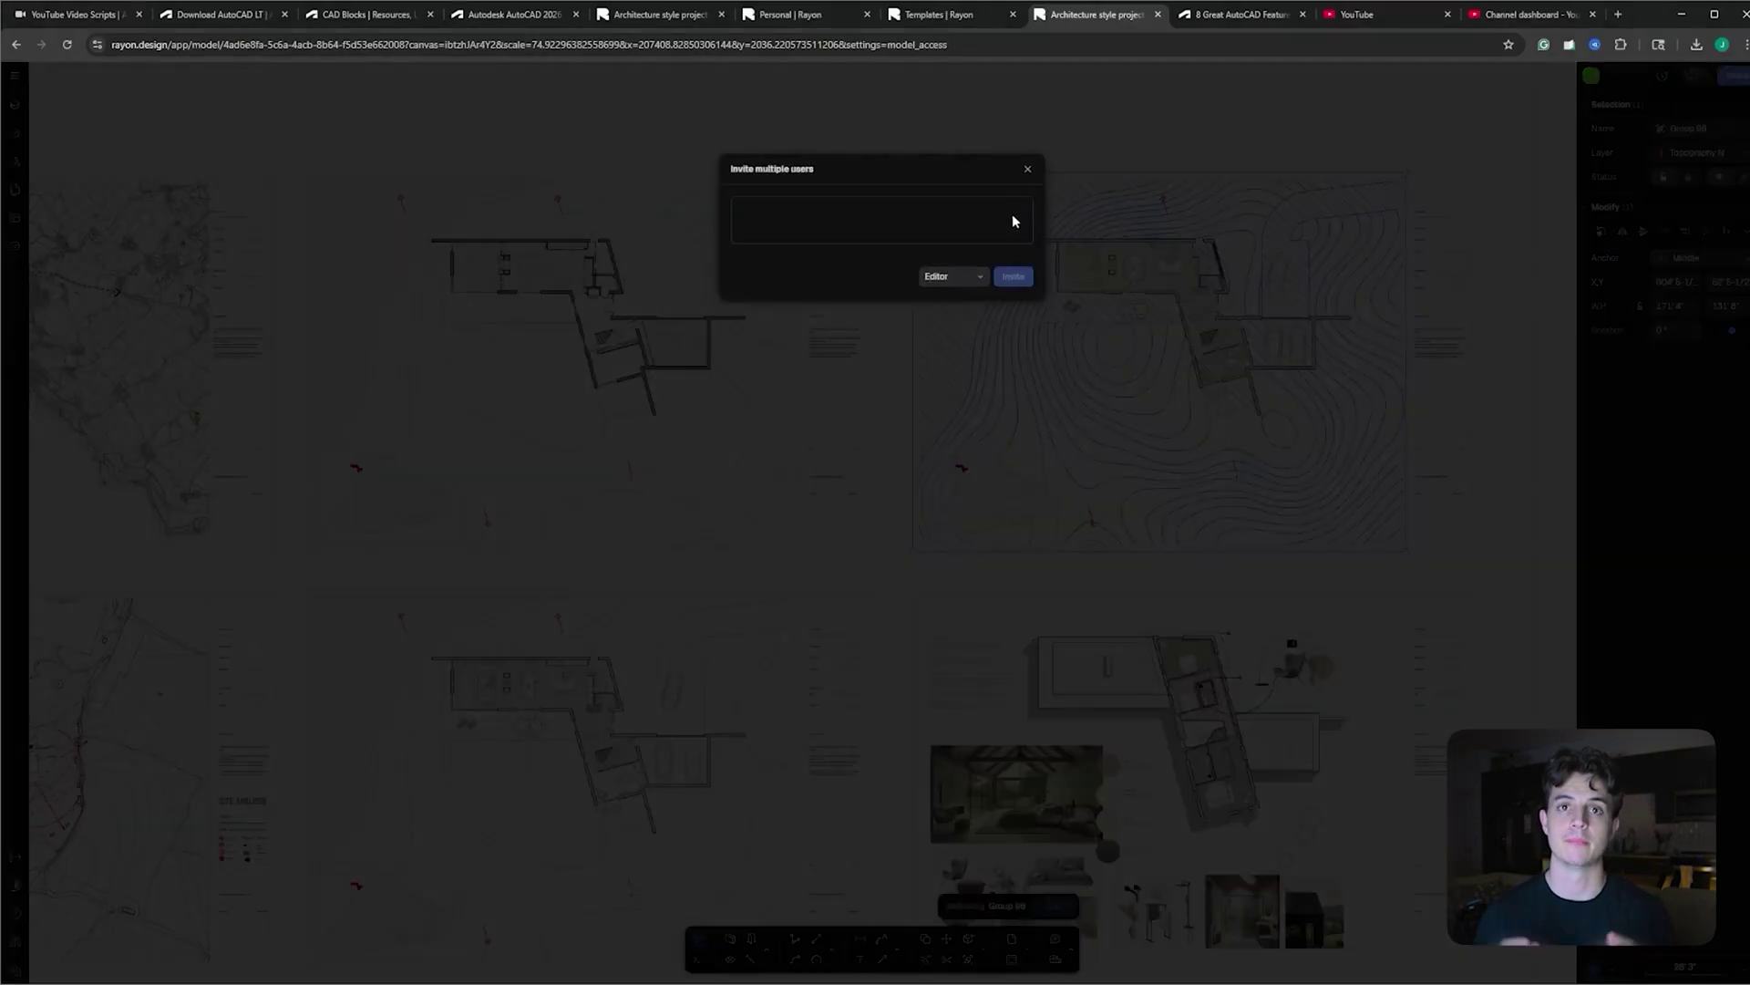
left_click(1026, 170)
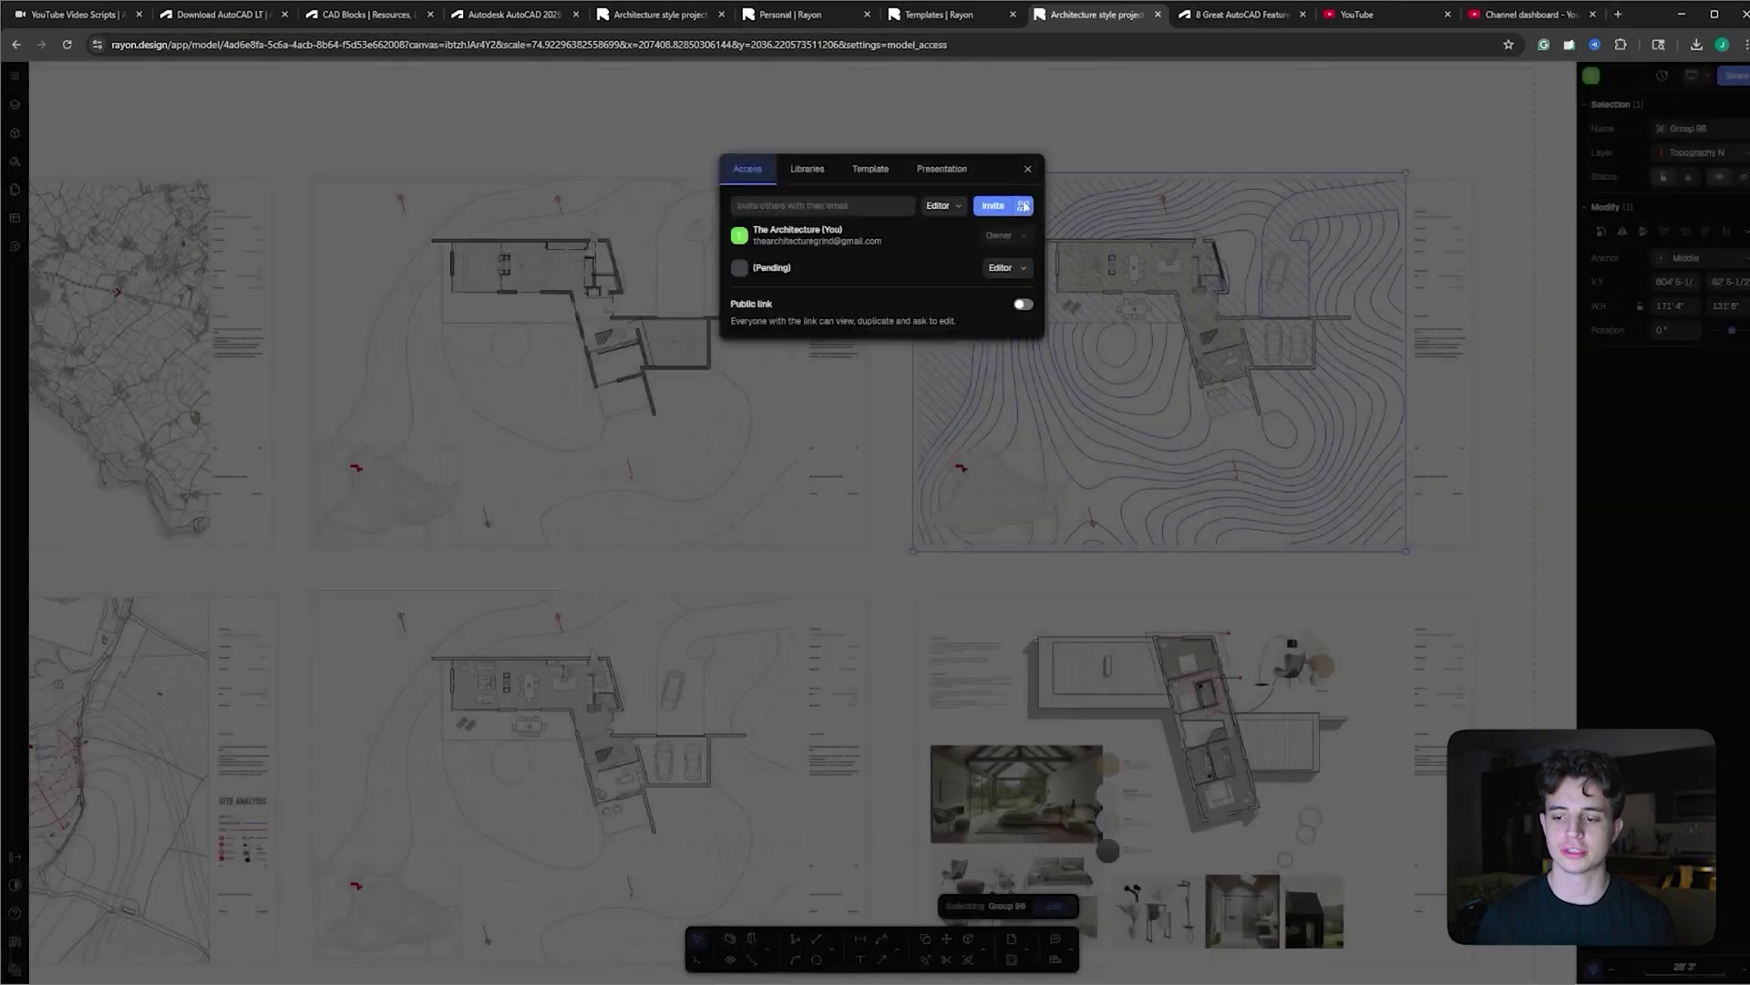
left_click(1022, 307)
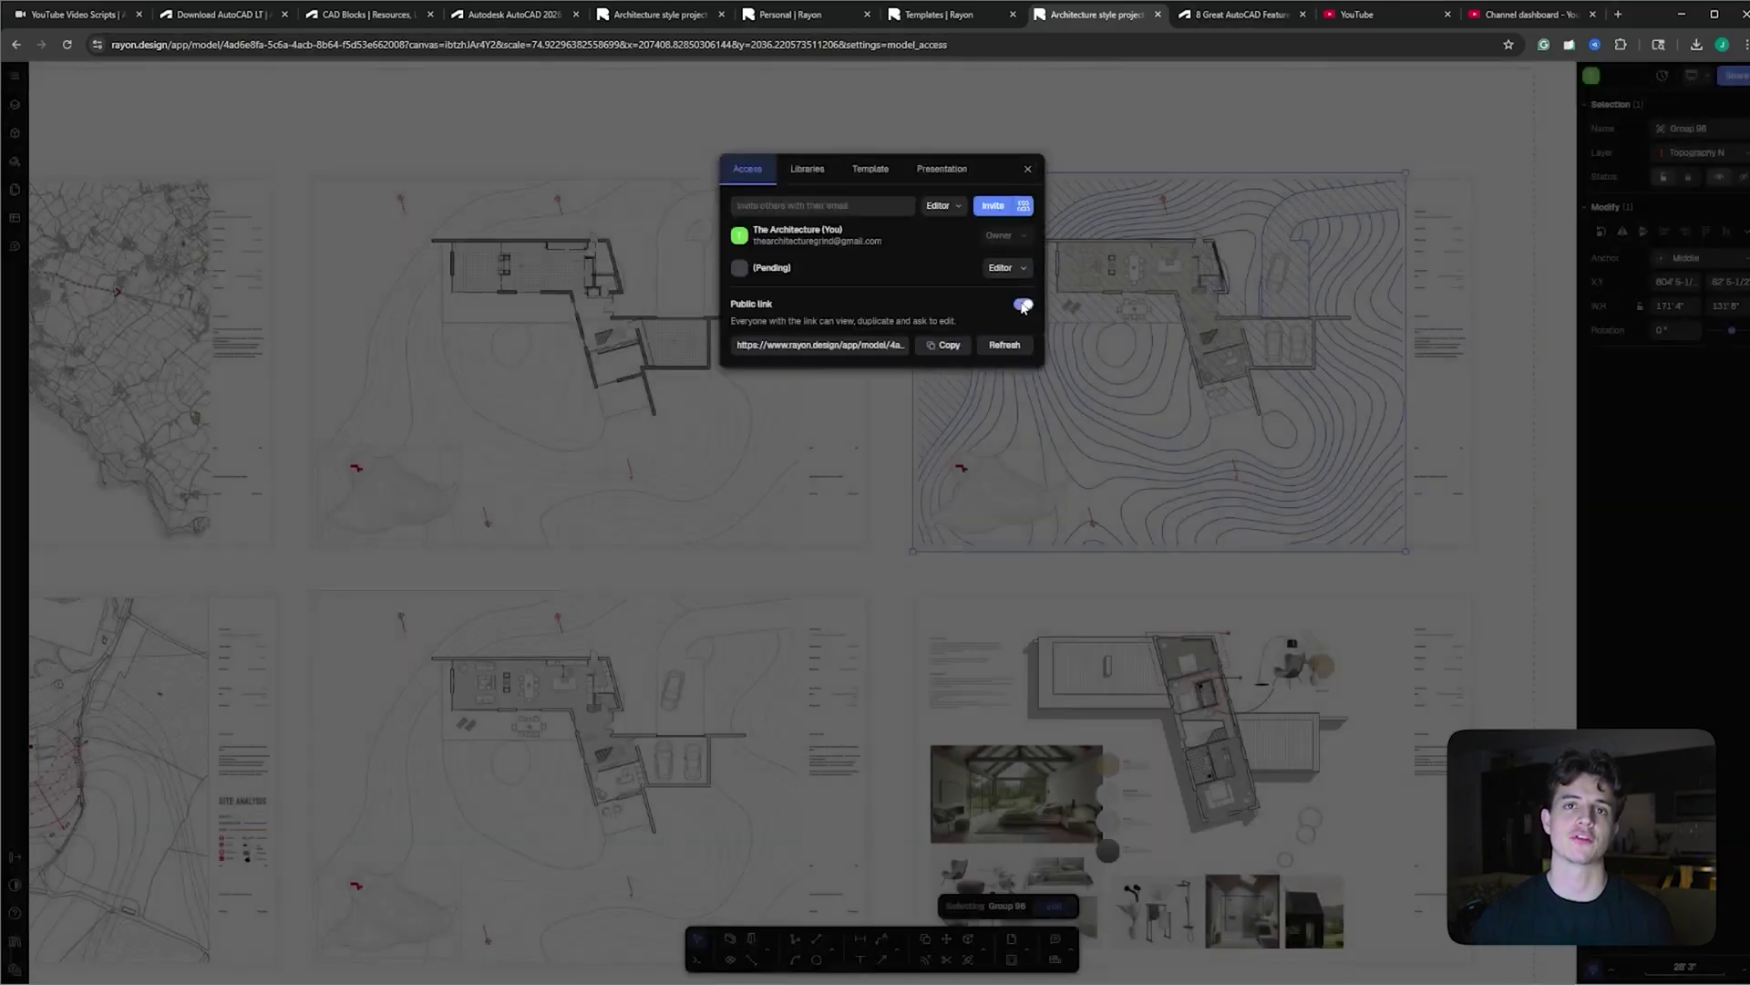
left_click(1028, 171)
Place a comment marker just above the house on the site plan and start typing its text
left_click(14, 247)
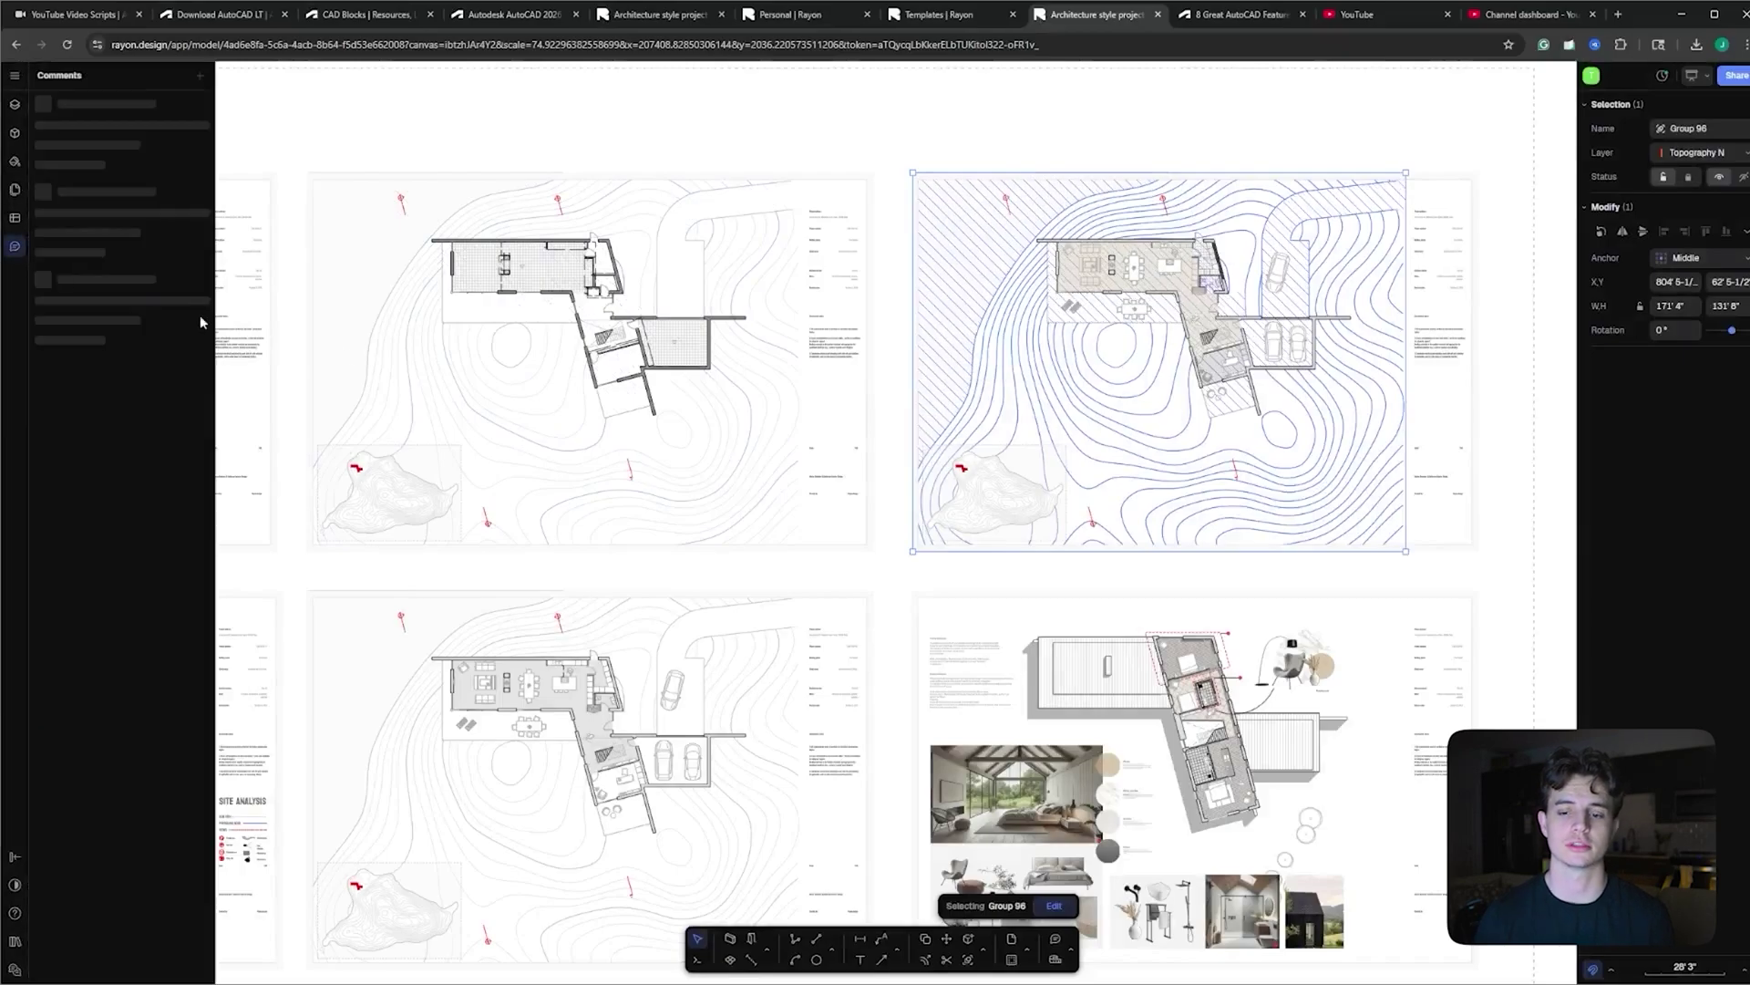
left_click(128, 545)
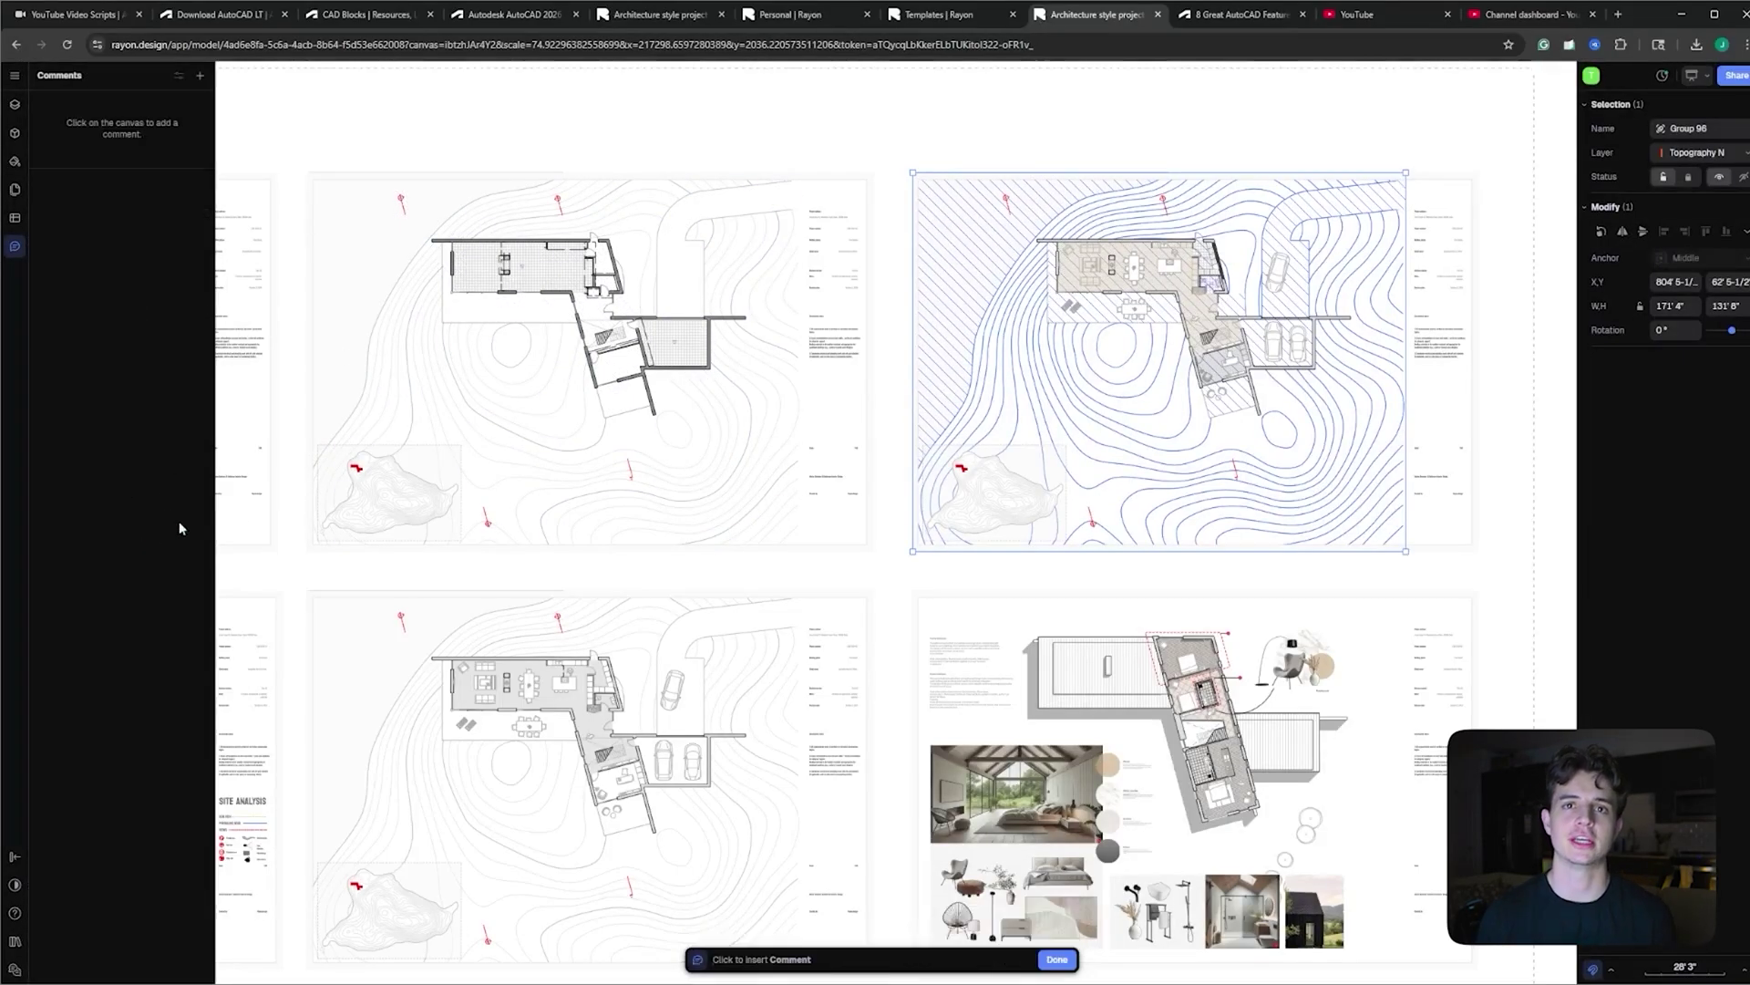
scroll(593, 361, "up", 6)
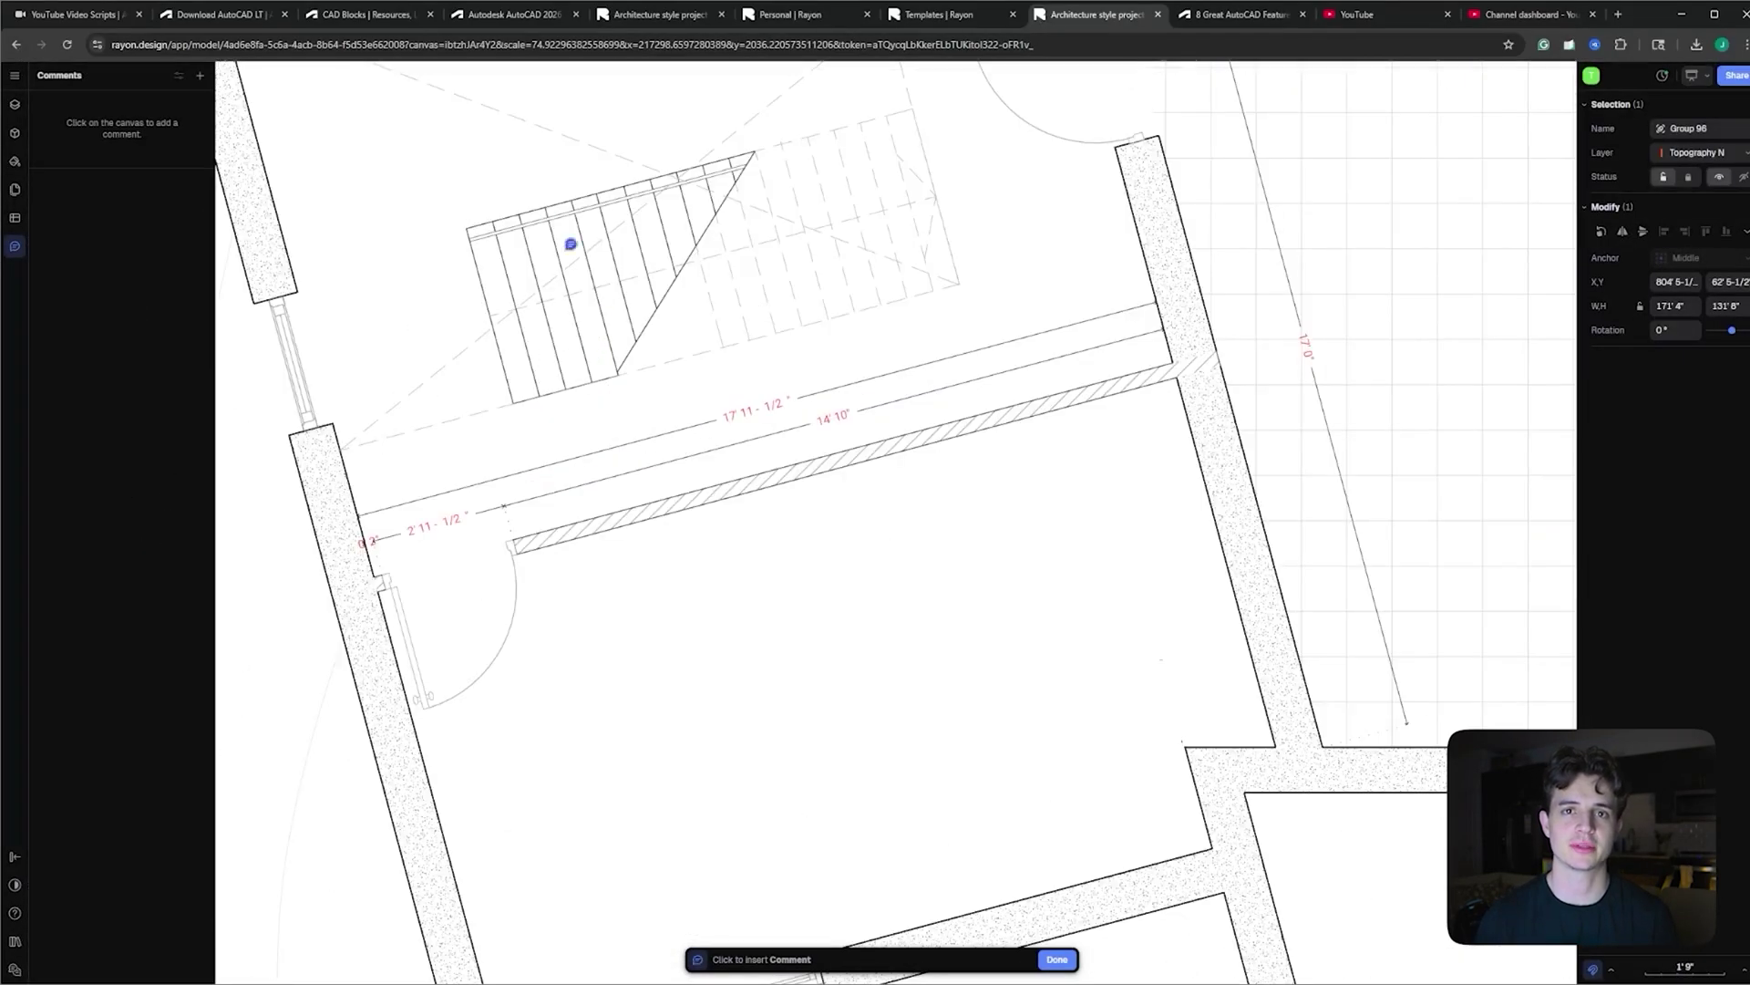
scroll(571, 243, "down", 2)
scroll(623, 412, "up", 5)
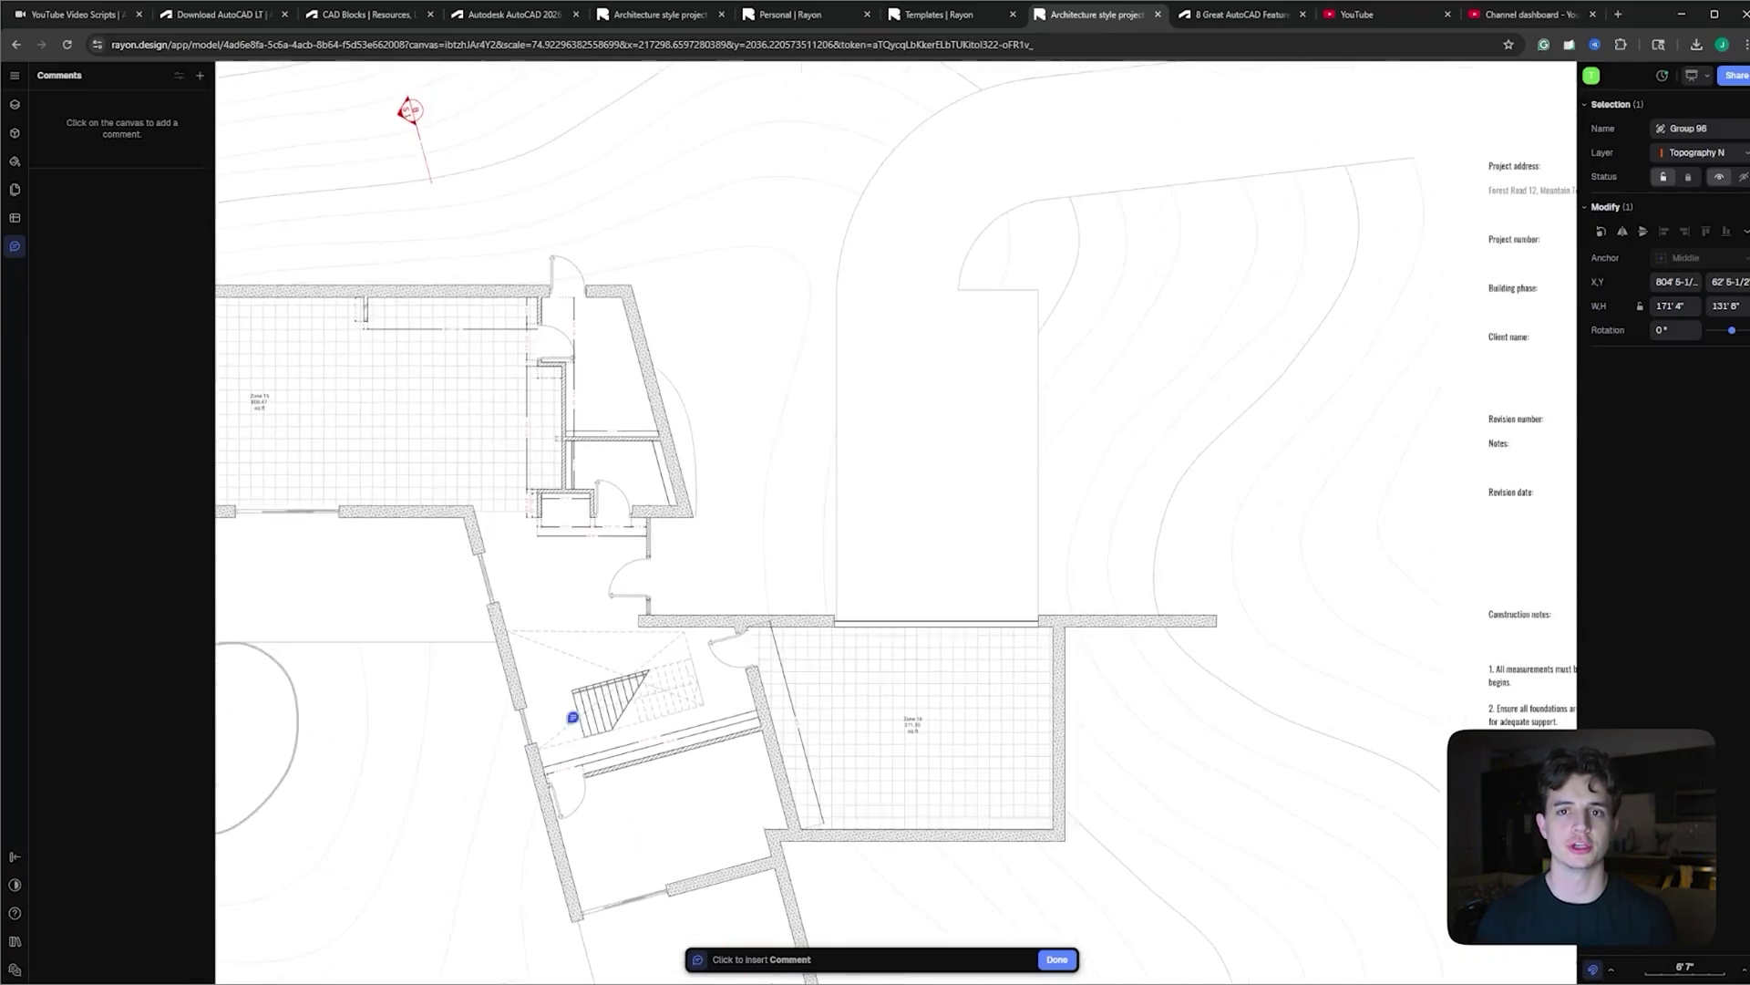
left_click(982, 301)
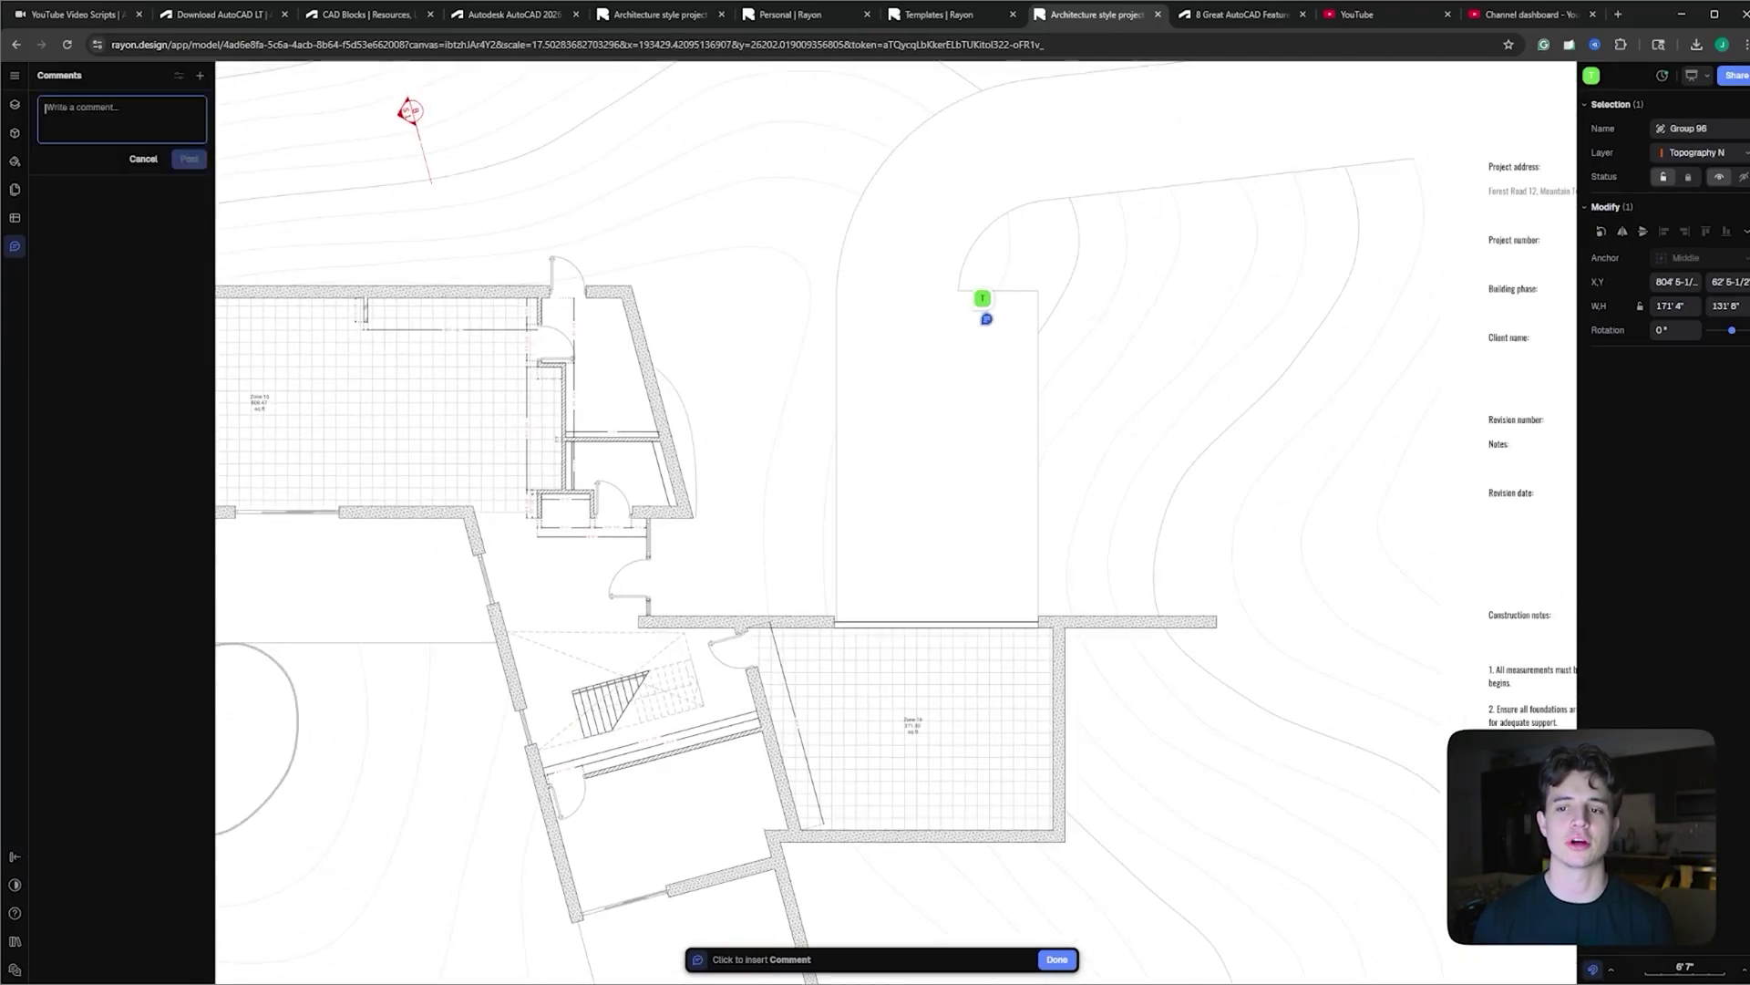
type("a")
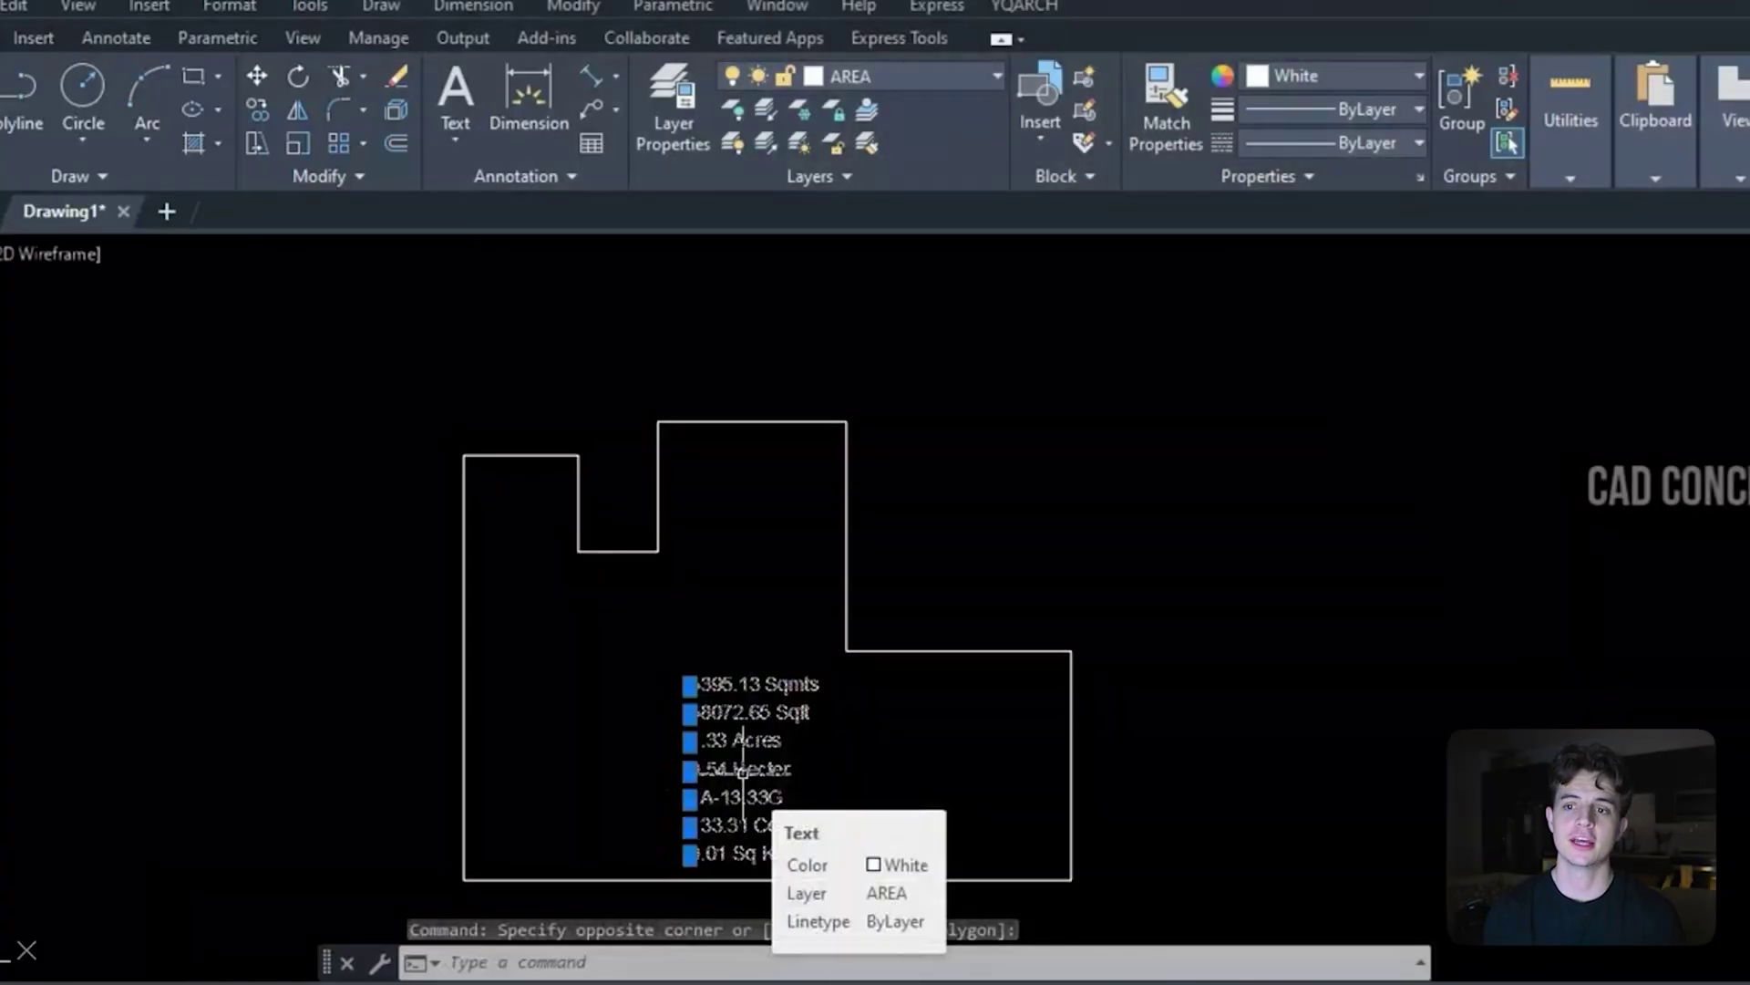
Erase the seven selected area labels and draw the first rectangle beside the outline with REC
type("E")
key("Return")
type("rec")
key("Return")
left_click(967, 368)
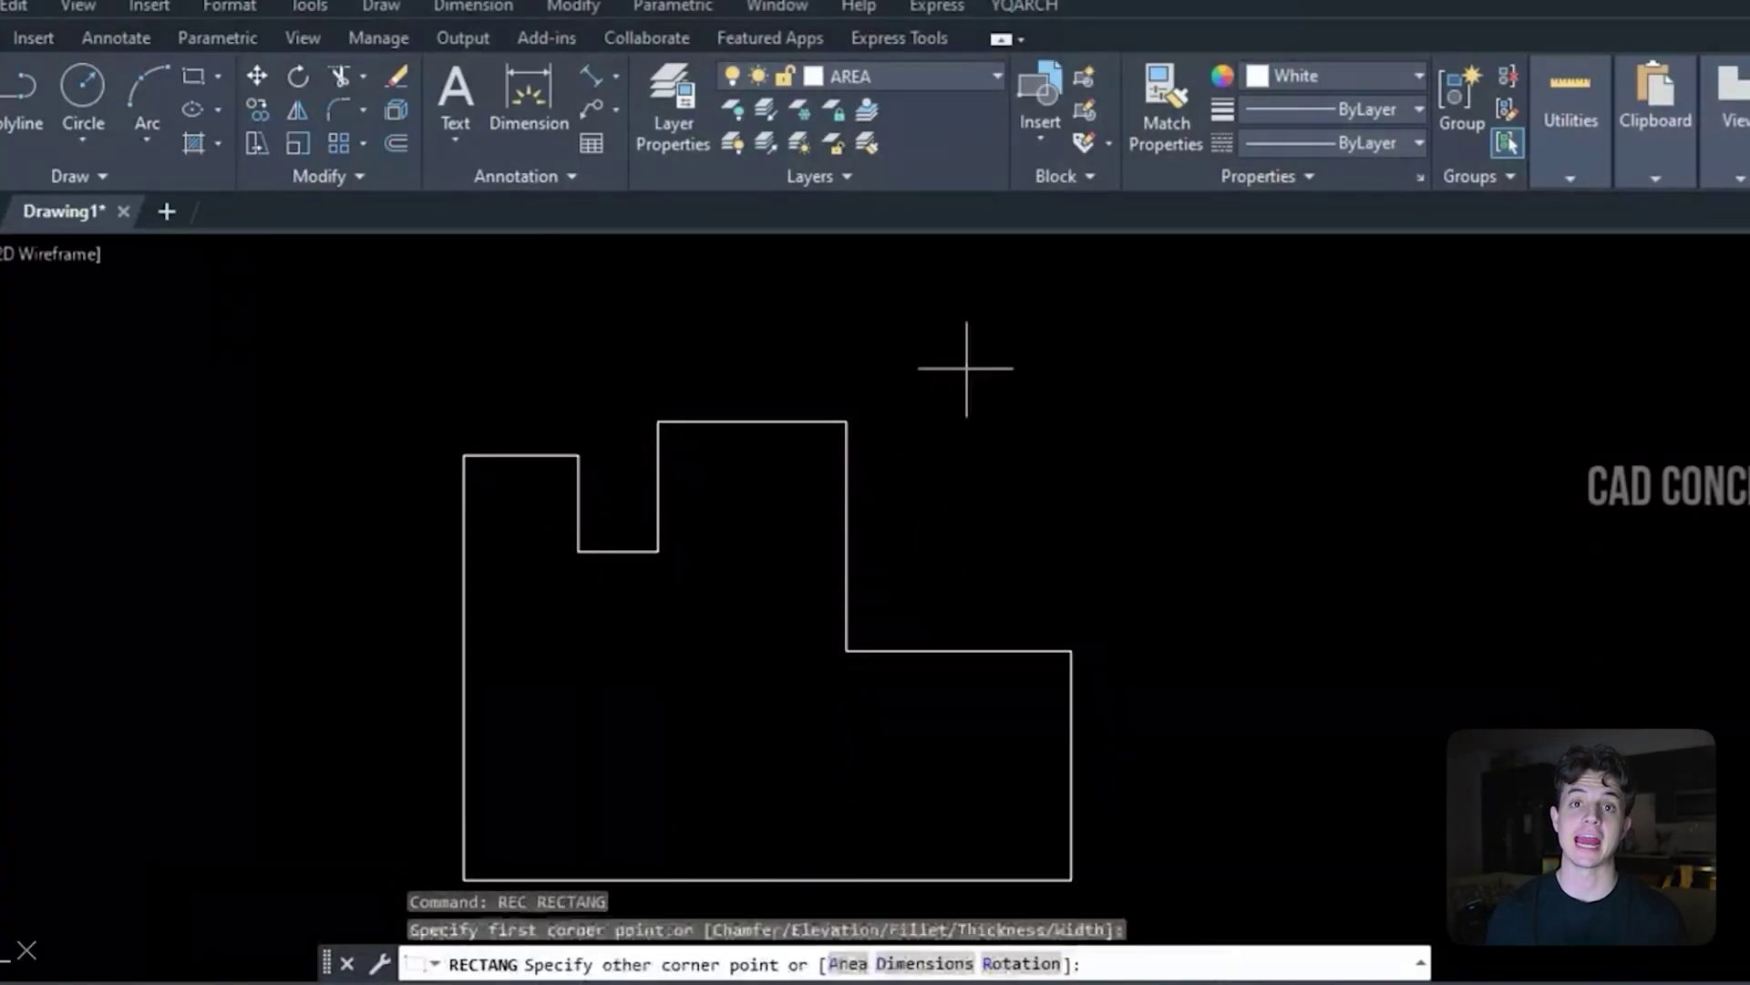
left_click(1271, 578)
Draw the second rectangle at lower right and the third at top right
key("Return")
left_click(1364, 523)
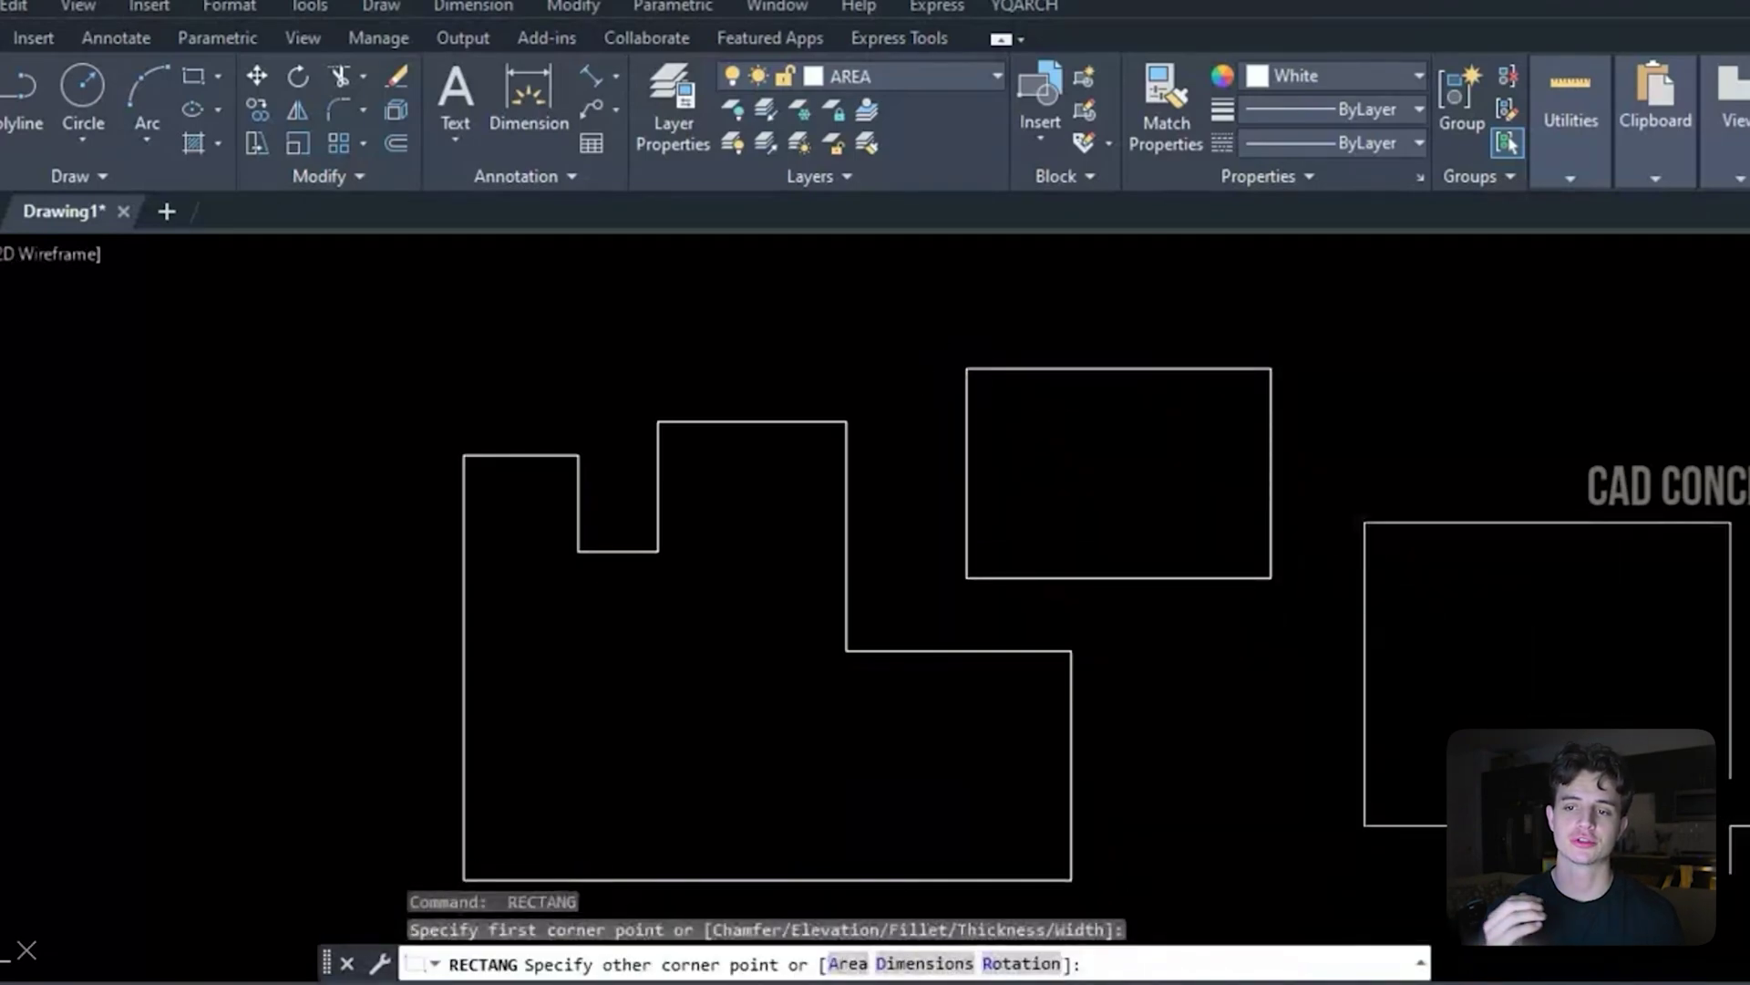
left_click(1730, 827)
key("Return")
left_click(1740, 266)
left_click(1411, 439)
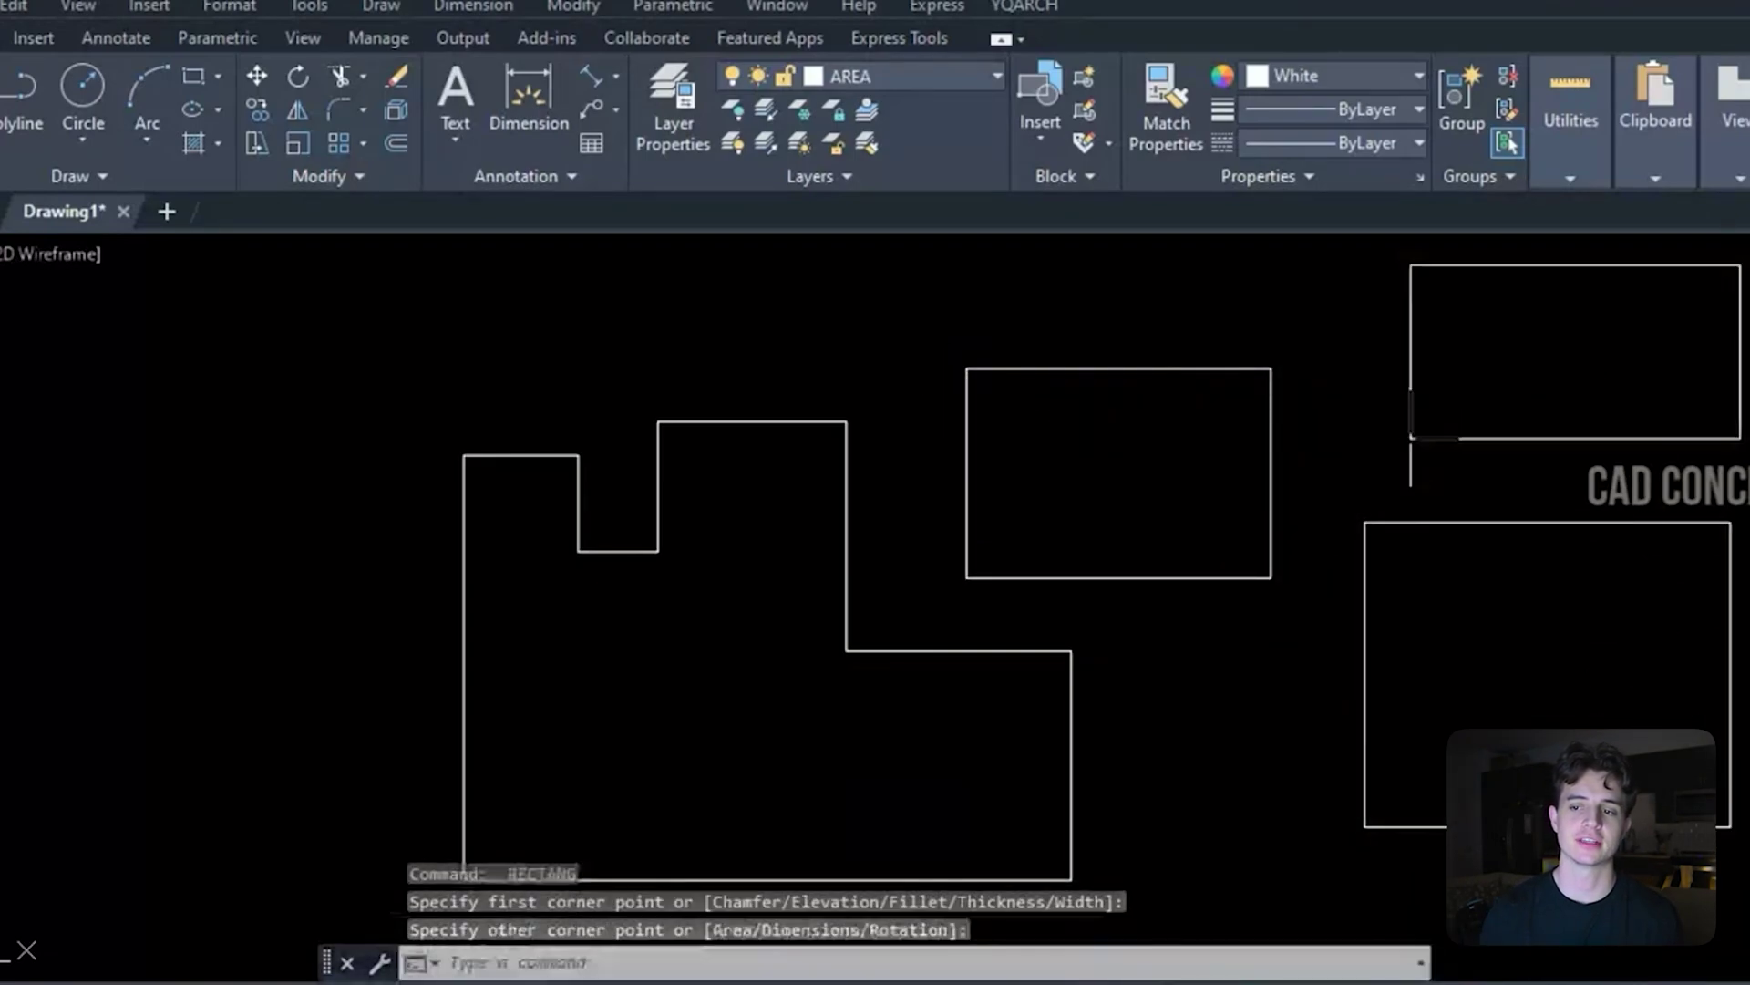
key("Escape")
mouse_move(1028, 672)
middle_mouse_down()
mouse_move(657, 633)
mouse_move(527, 672)
middle_mouse_up()
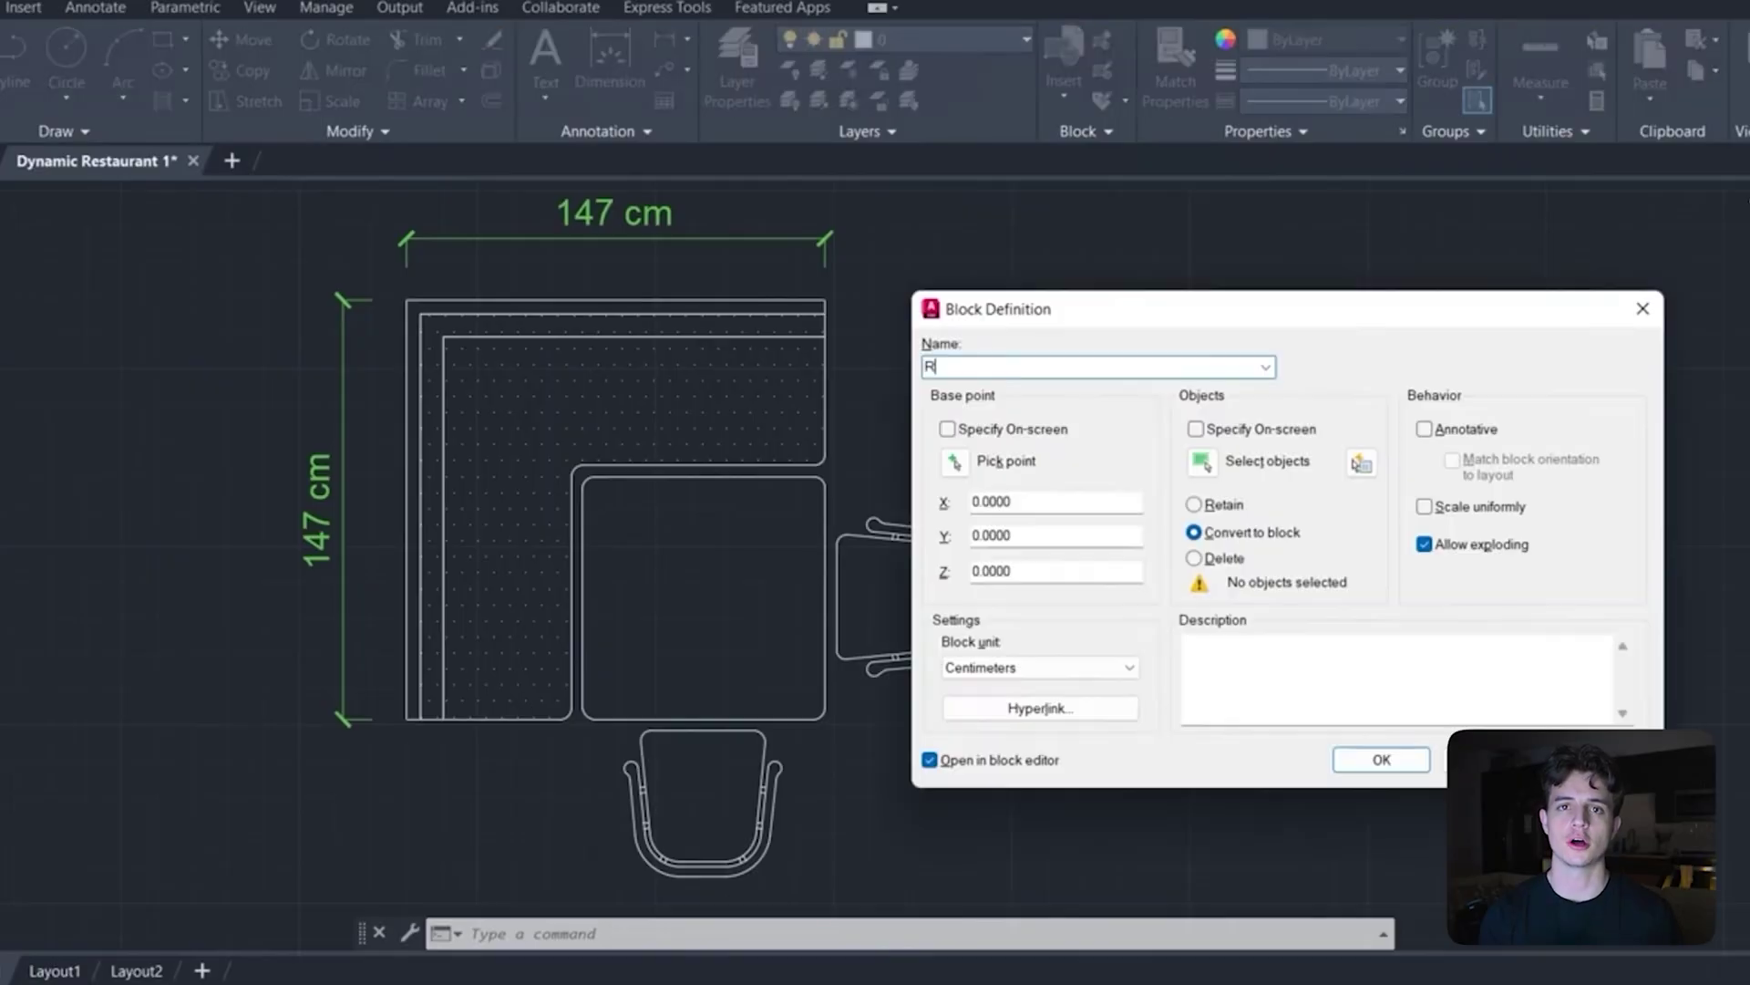
Define the table and seating as block Restaurant_Dynamic_Blocks_1 with its base point at the table corner
left_click(1201, 461)
left_click(895, 555)
key("Return")
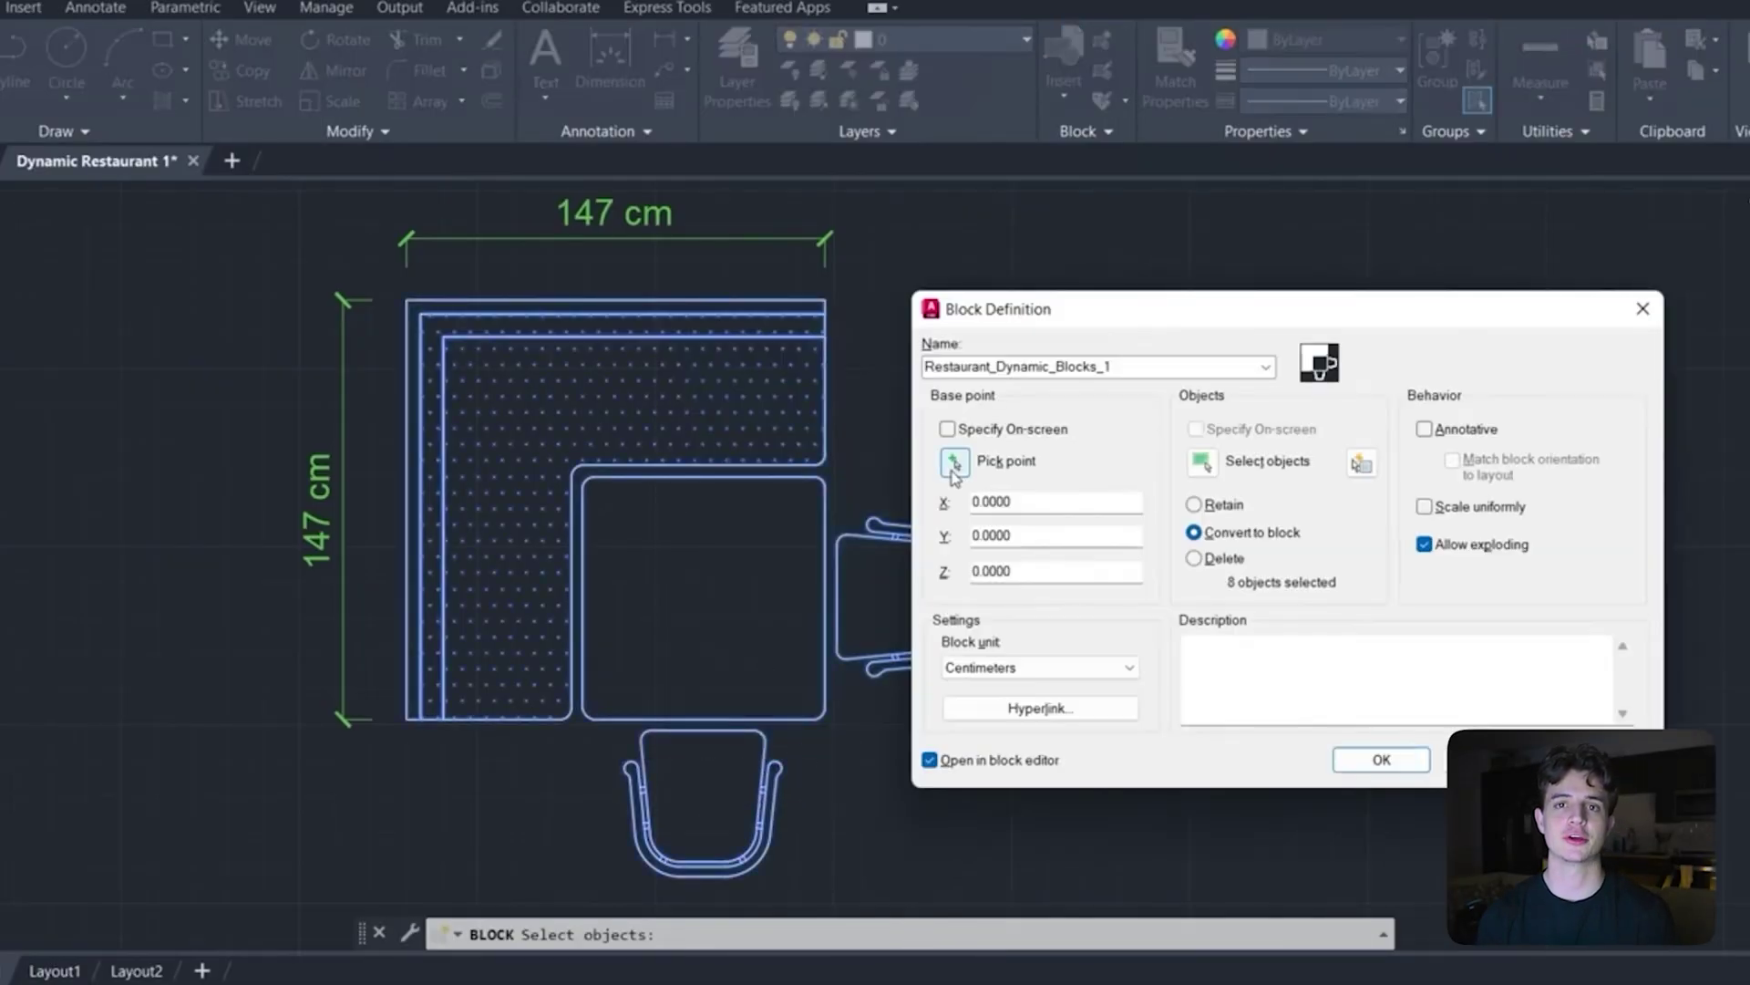
left_click(955, 460)
left_click(406, 300)
left_click(1376, 758)
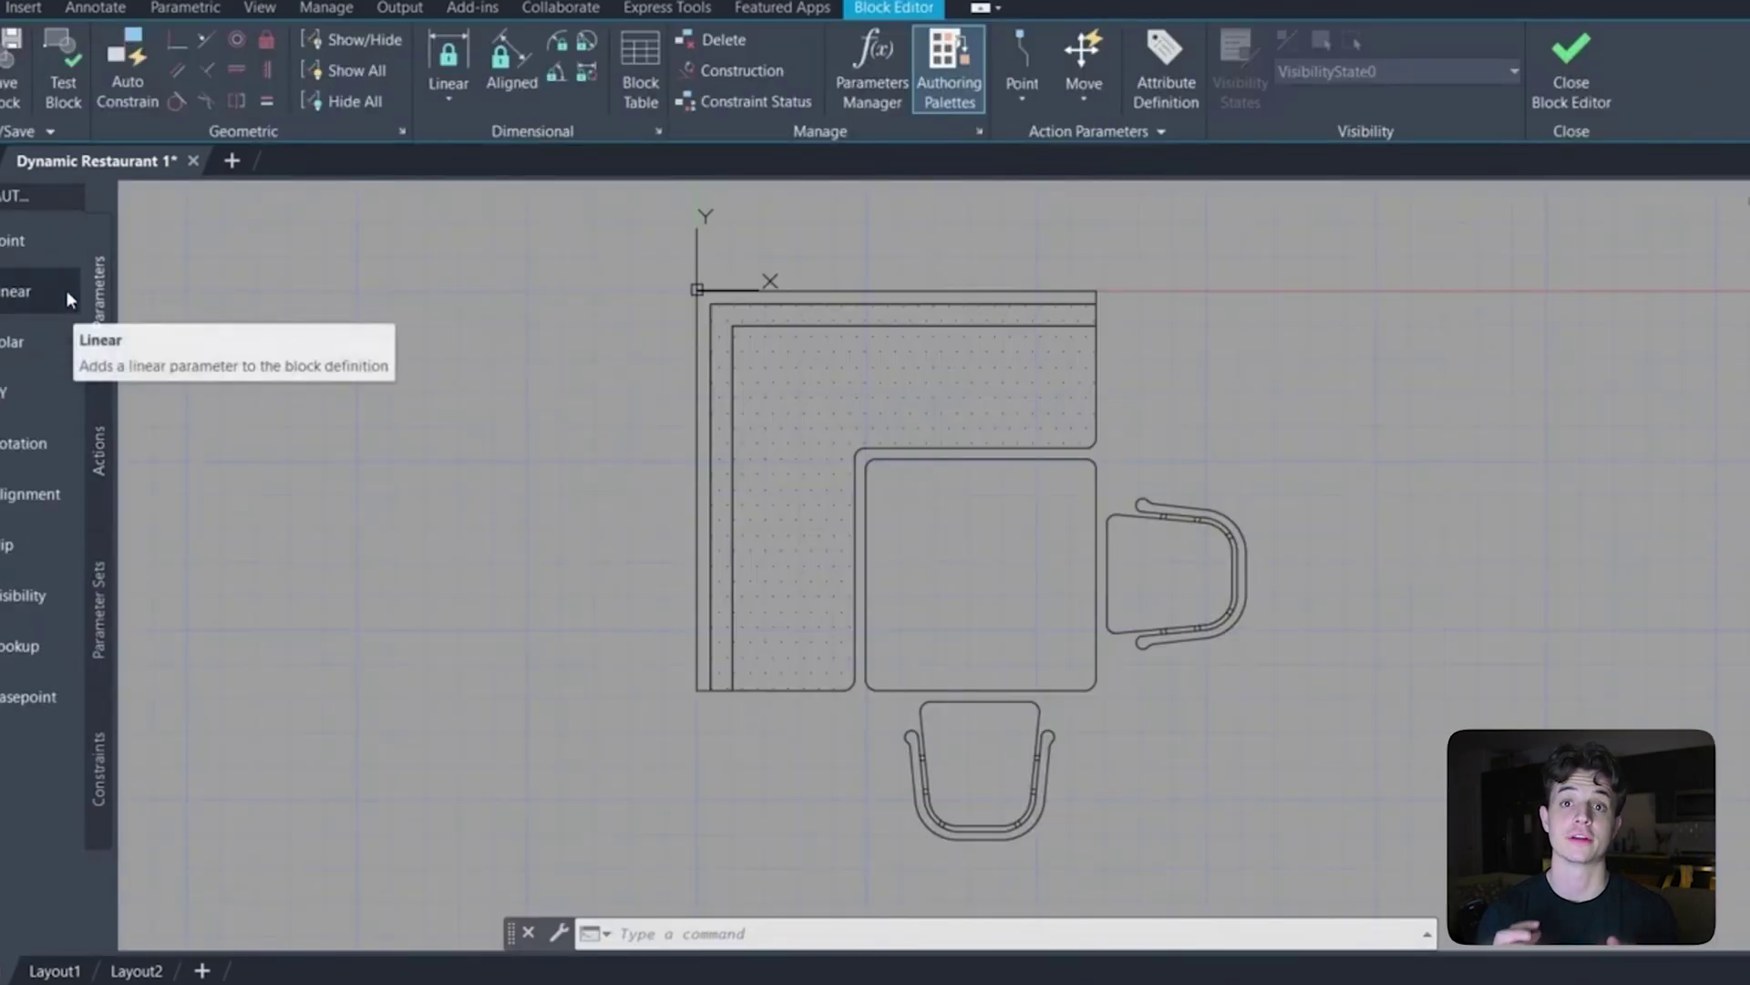
Add a Distance1 linear parameter across the table showing a single grip, and open its properties
left_click(27, 291)
left_click(864, 566)
left_click(1097, 575)
left_click(1036, 574)
right_click(1007, 583)
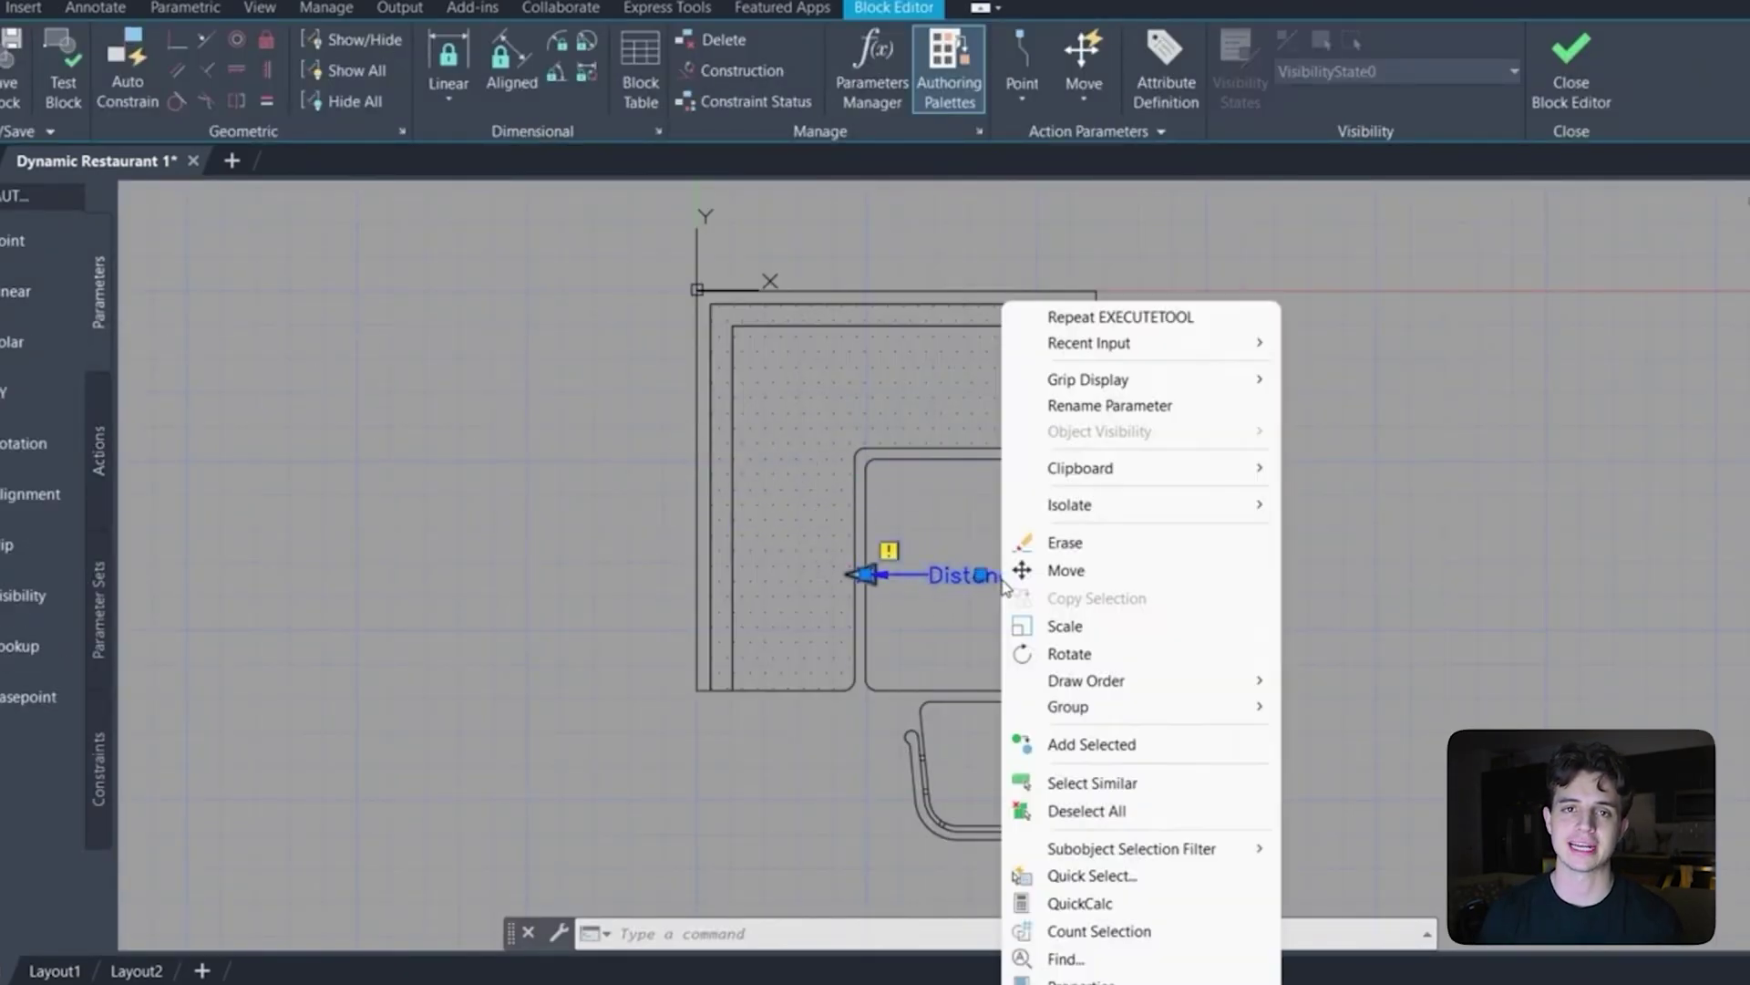
mouse_move(1140, 379)
left_click(1365, 405)
key("ctrl+1")
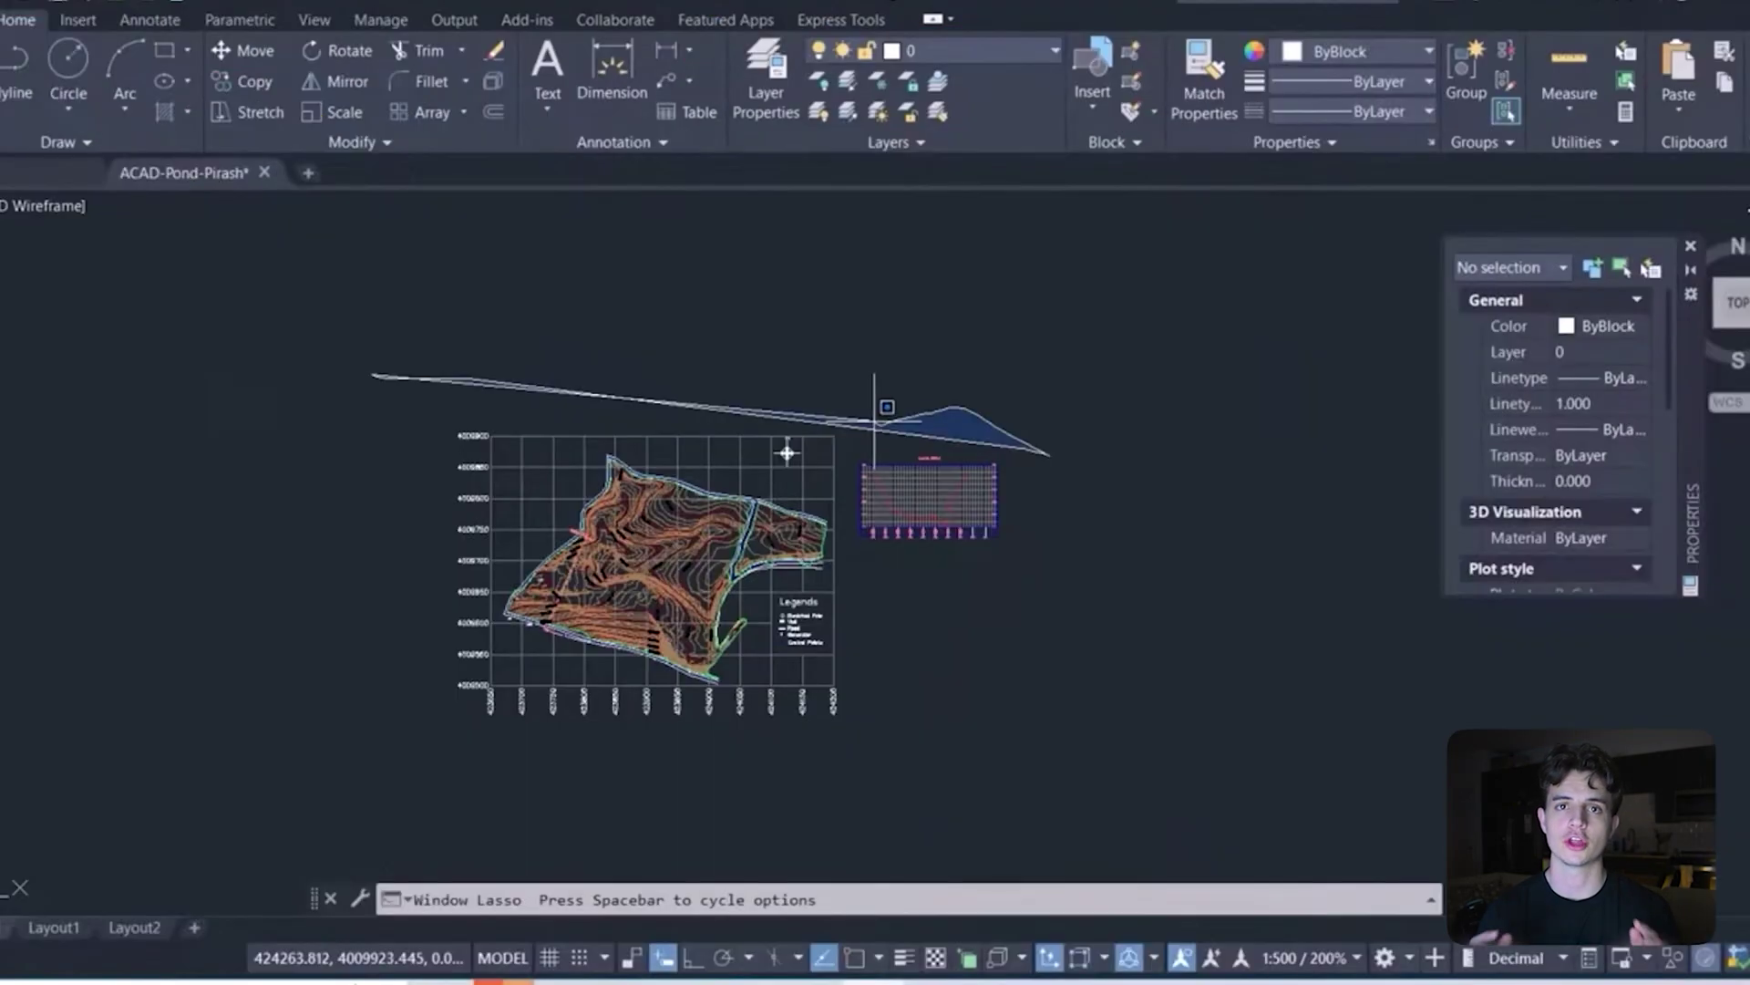
mouse_move(1002, 429)
left_mouse_down()
mouse_move(617, 784)
mouse_move(392, 764)
left_mouse_up()
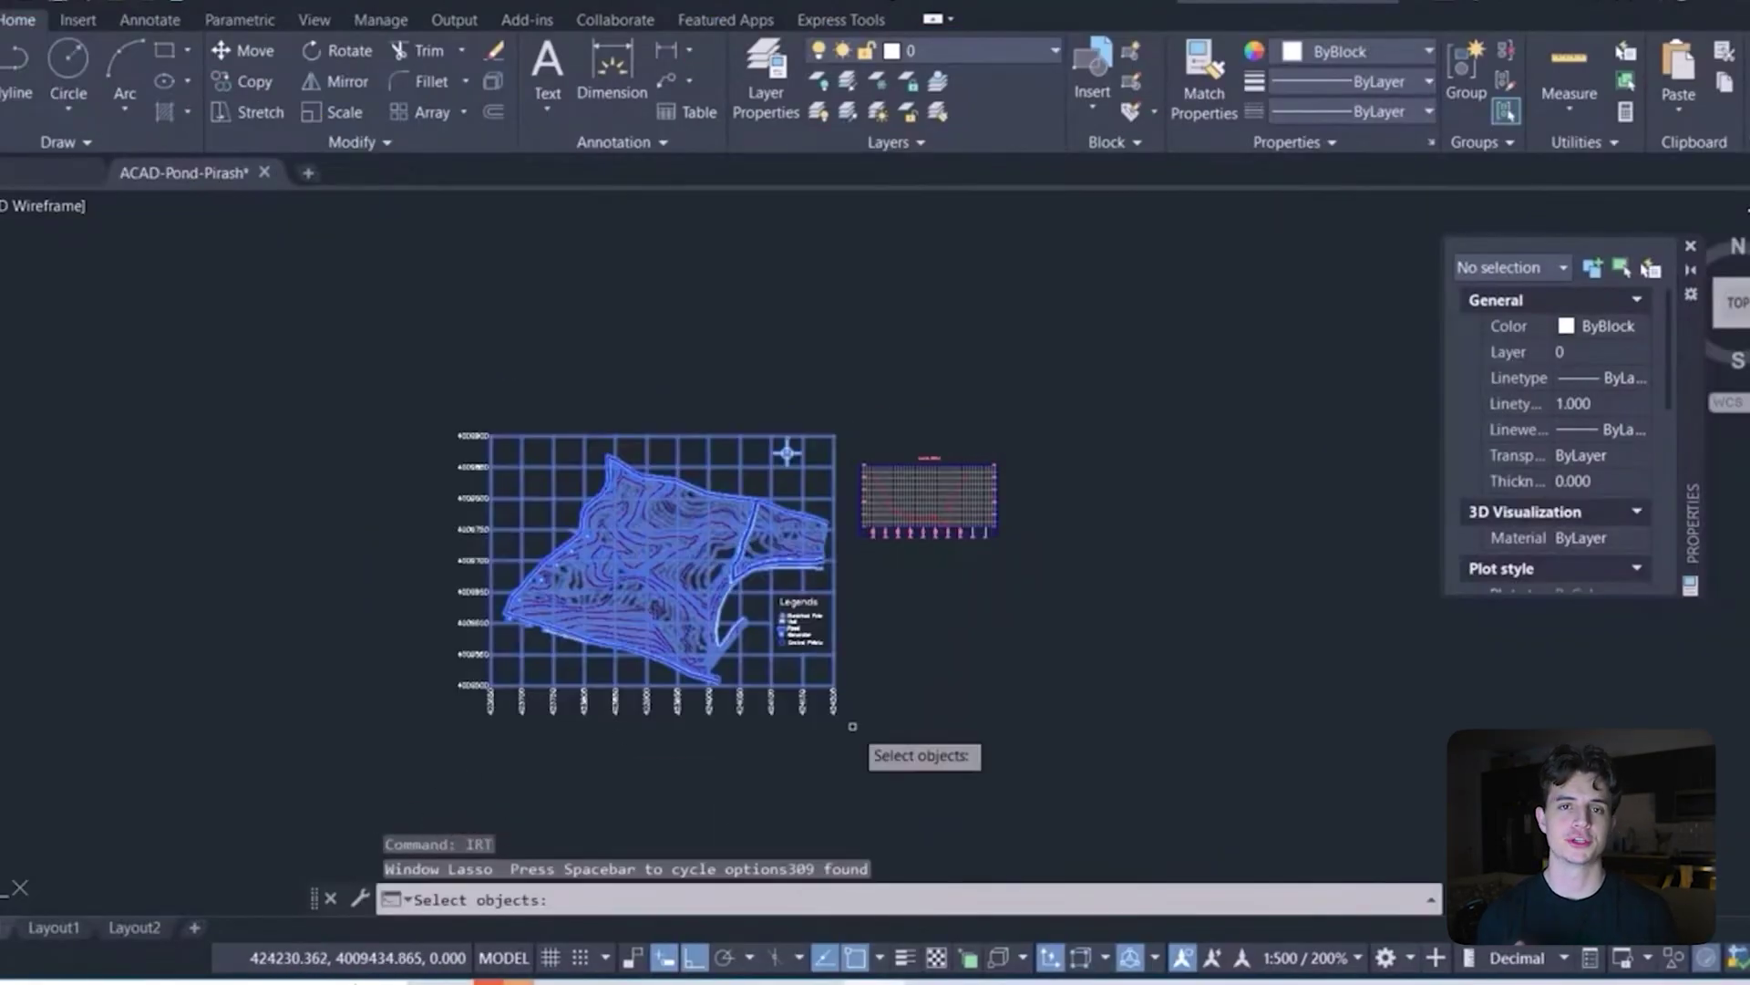
Confirm the pond site plan selection and bring up the save-as options
key("Return")
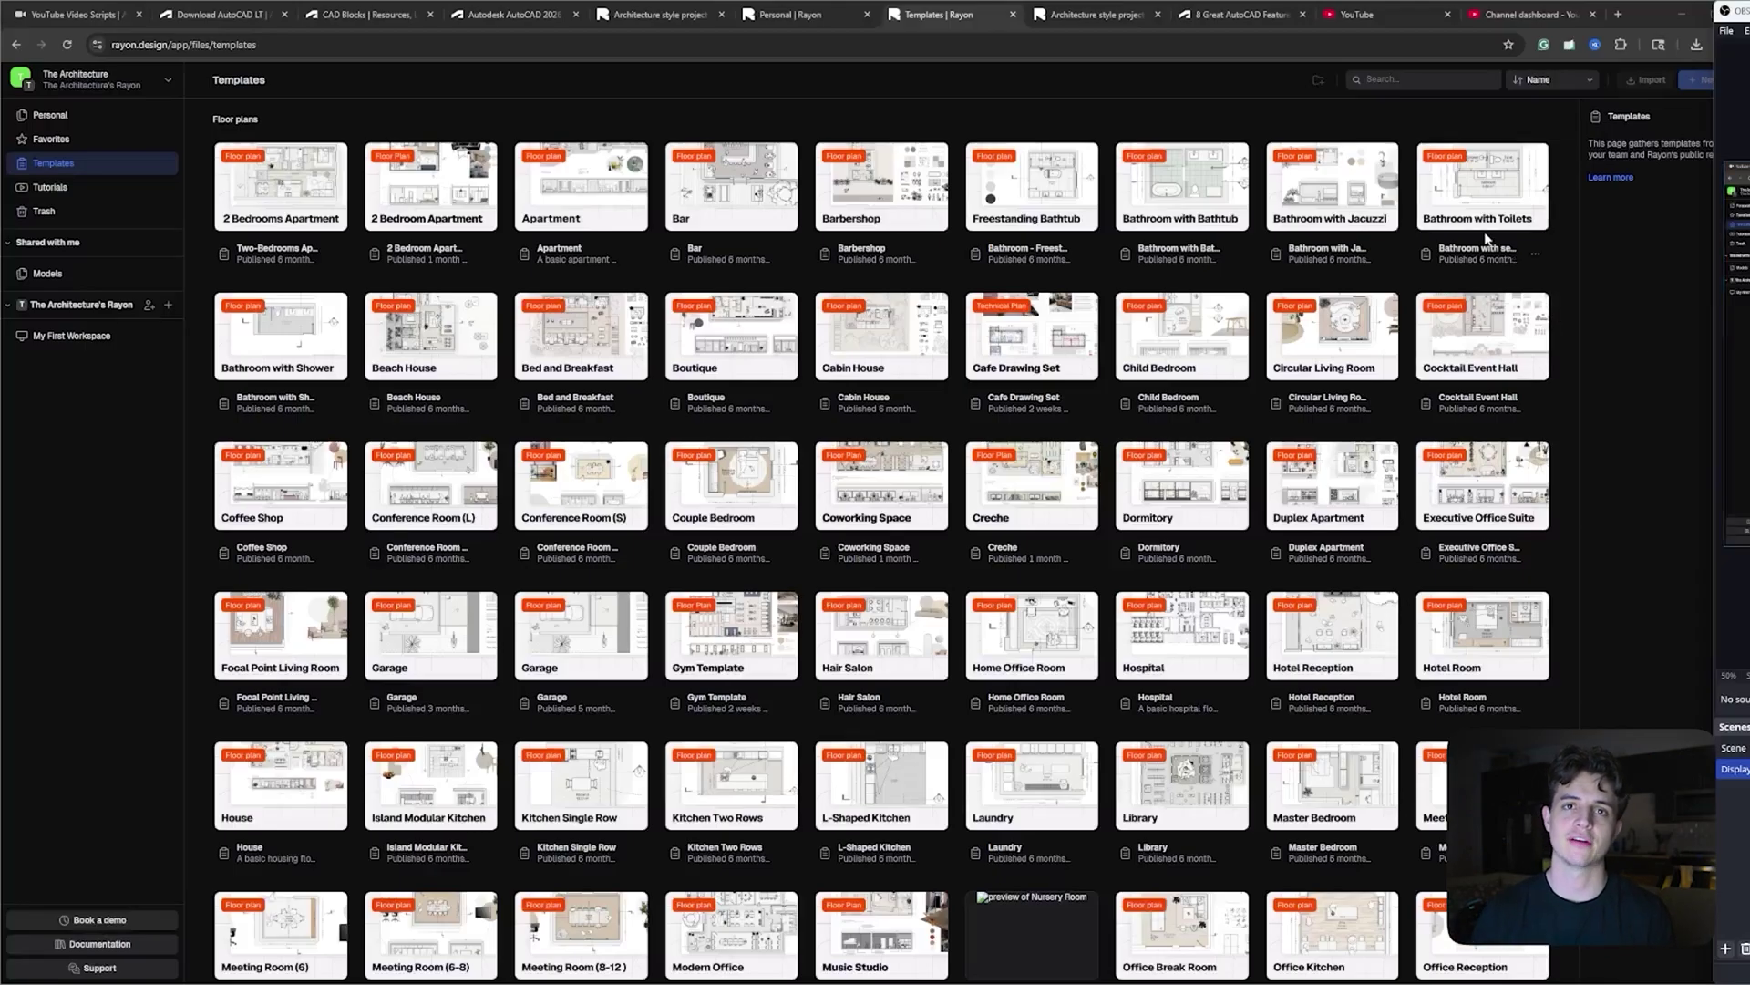
Scroll down the floor plan templates grid toward Symbols and back up to the top
scroll(1486, 239, "down", 3)
scroll(1486, 239, "down", 6)
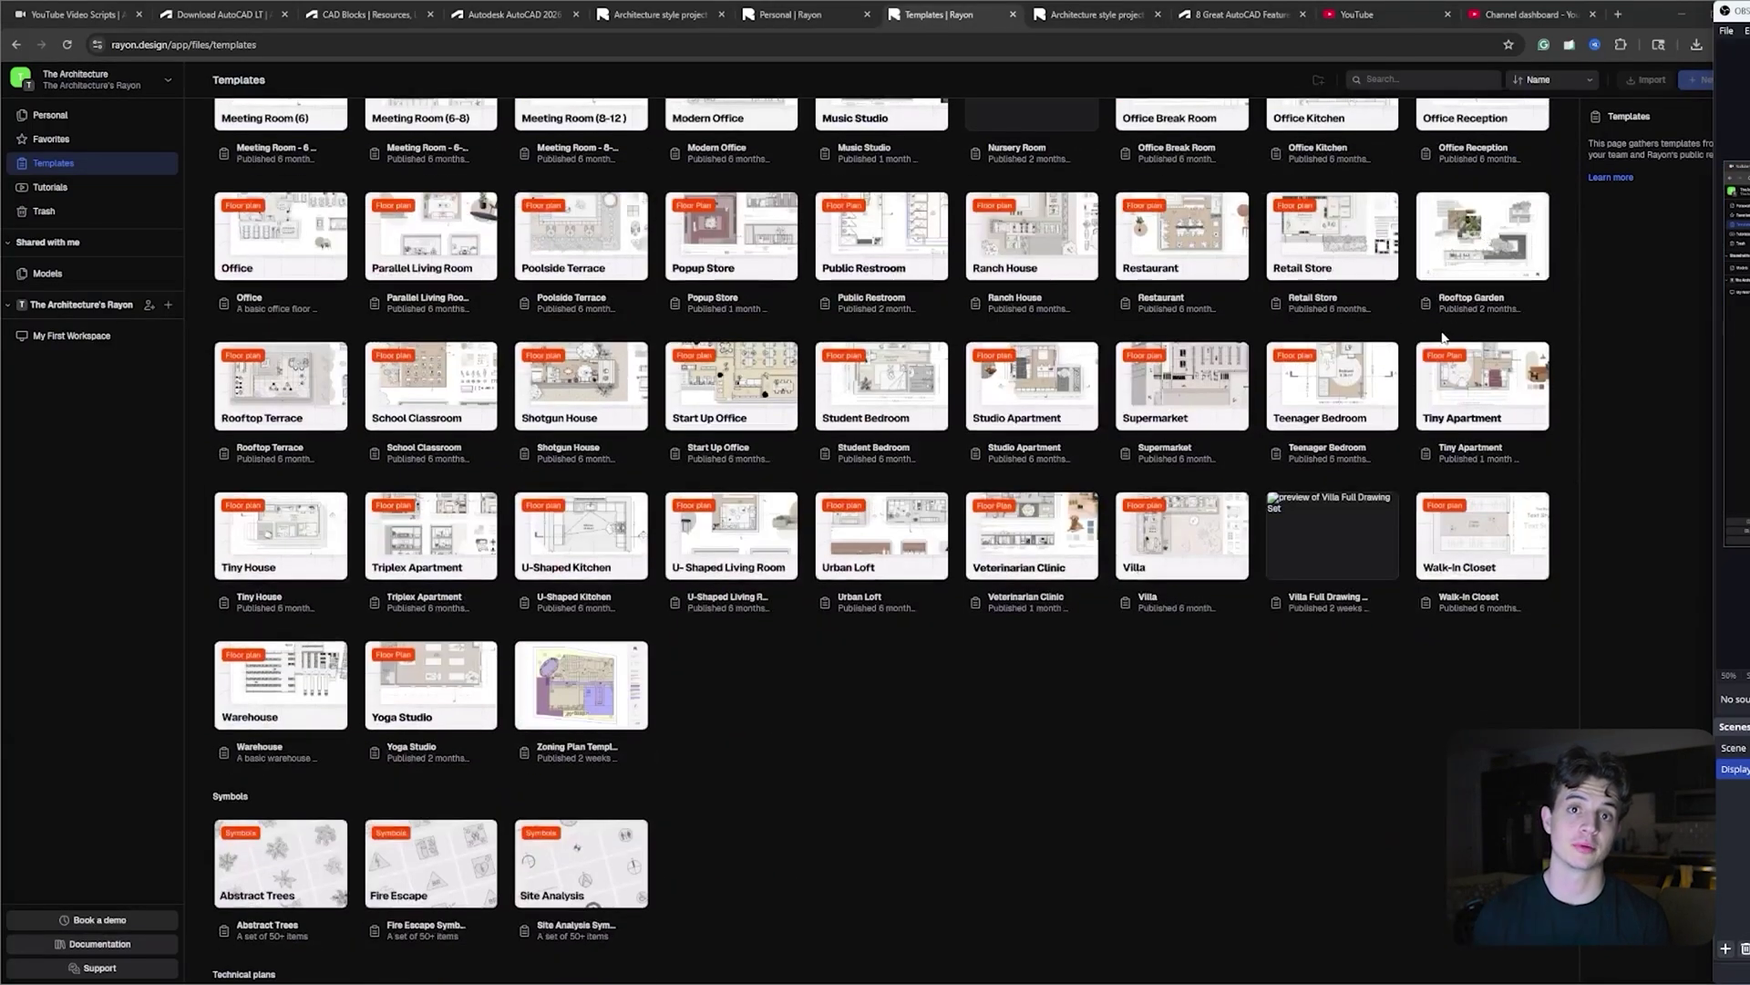
scroll(1443, 338, "up", 3)
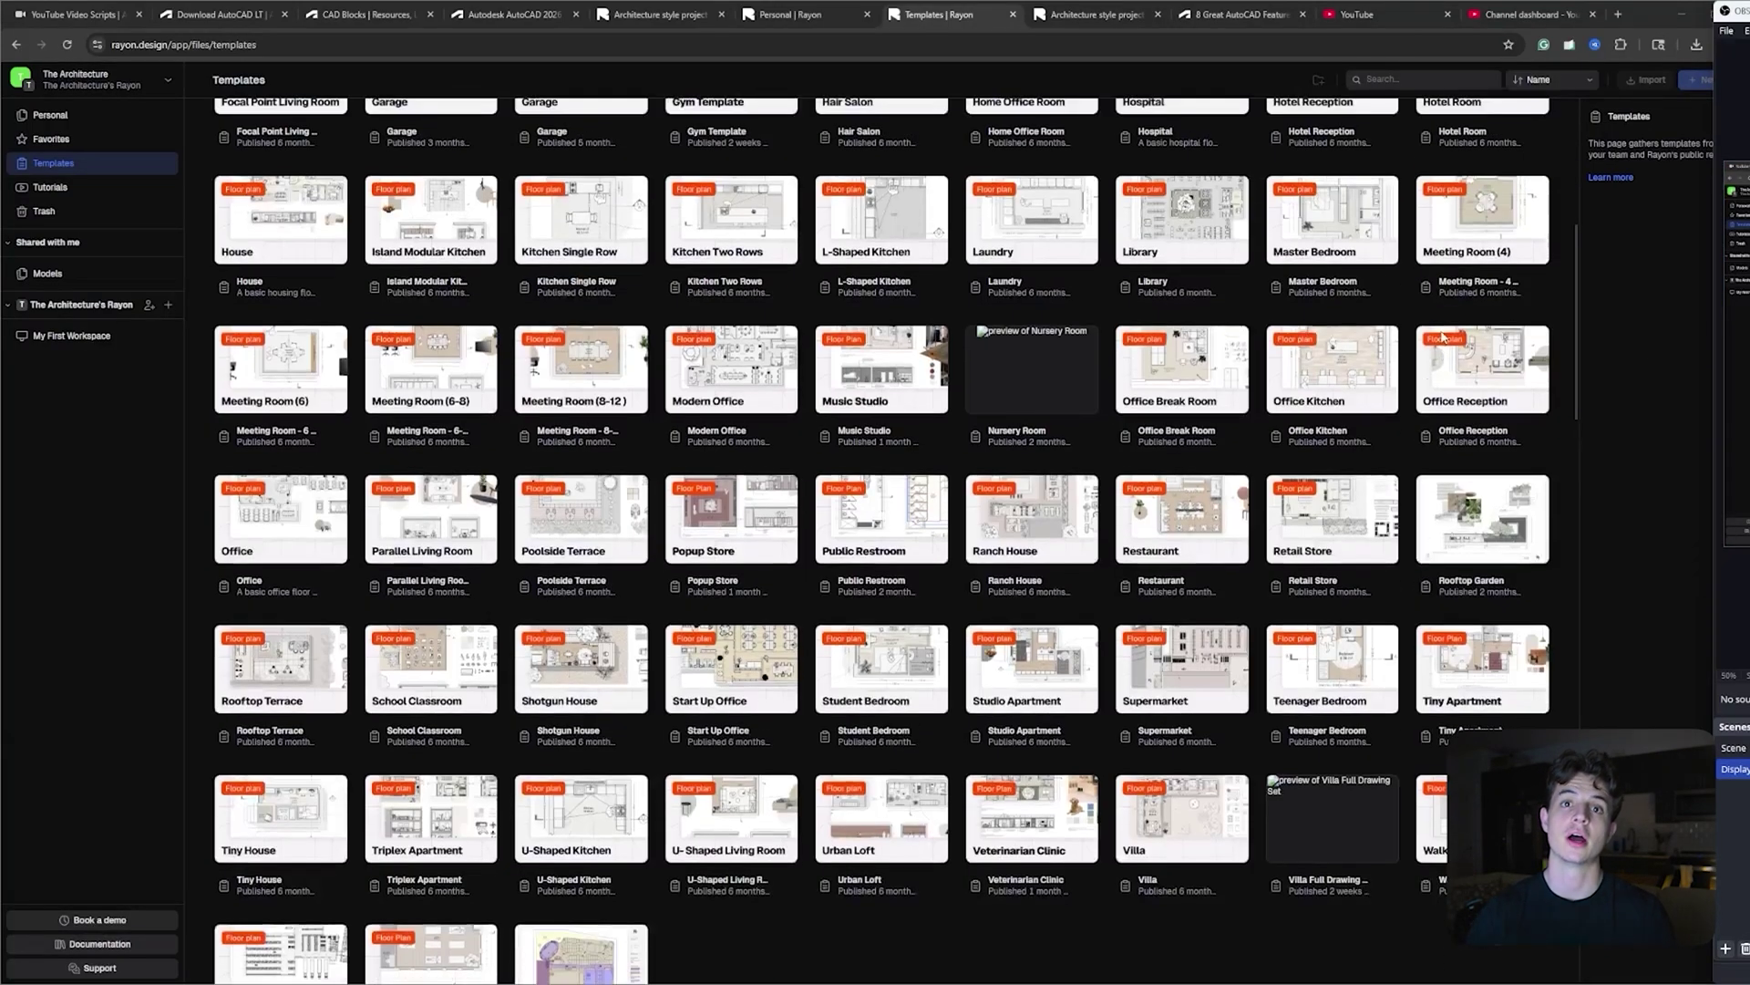
scroll(1443, 337, "up", 3)
scroll(1444, 338, "up", 3)
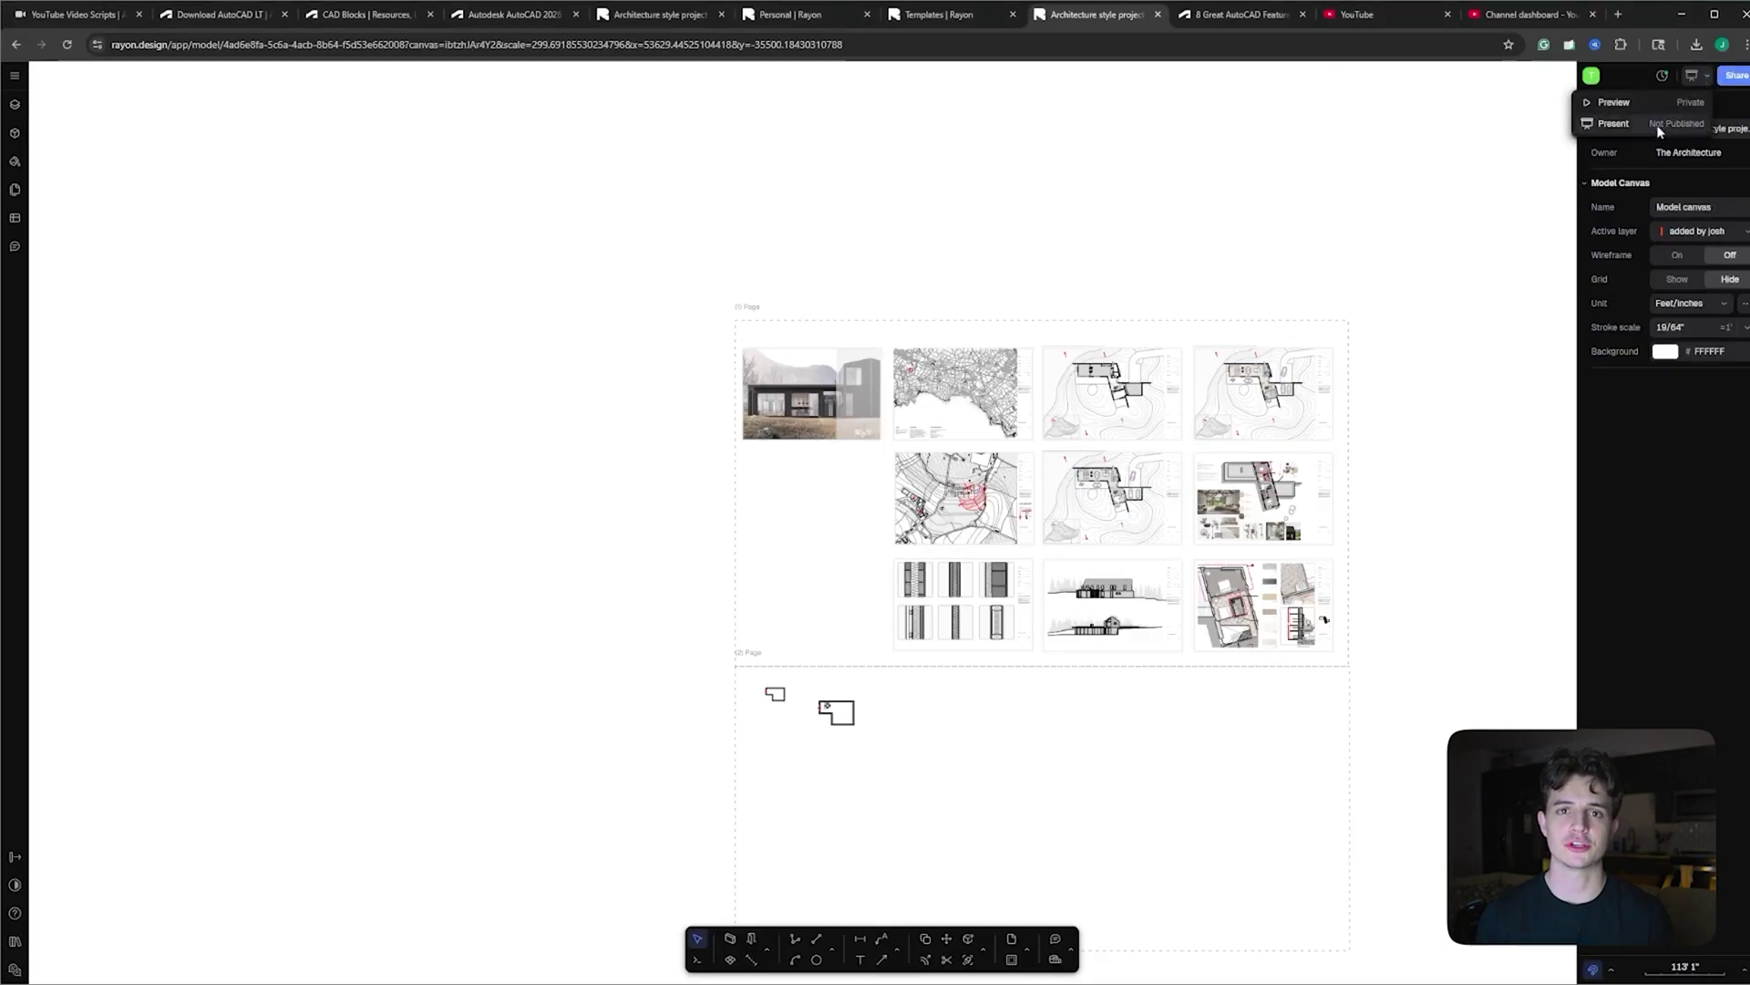
Present the project sheets in a new tab, moving to page 2 and back to page 1
left_click(1614, 123)
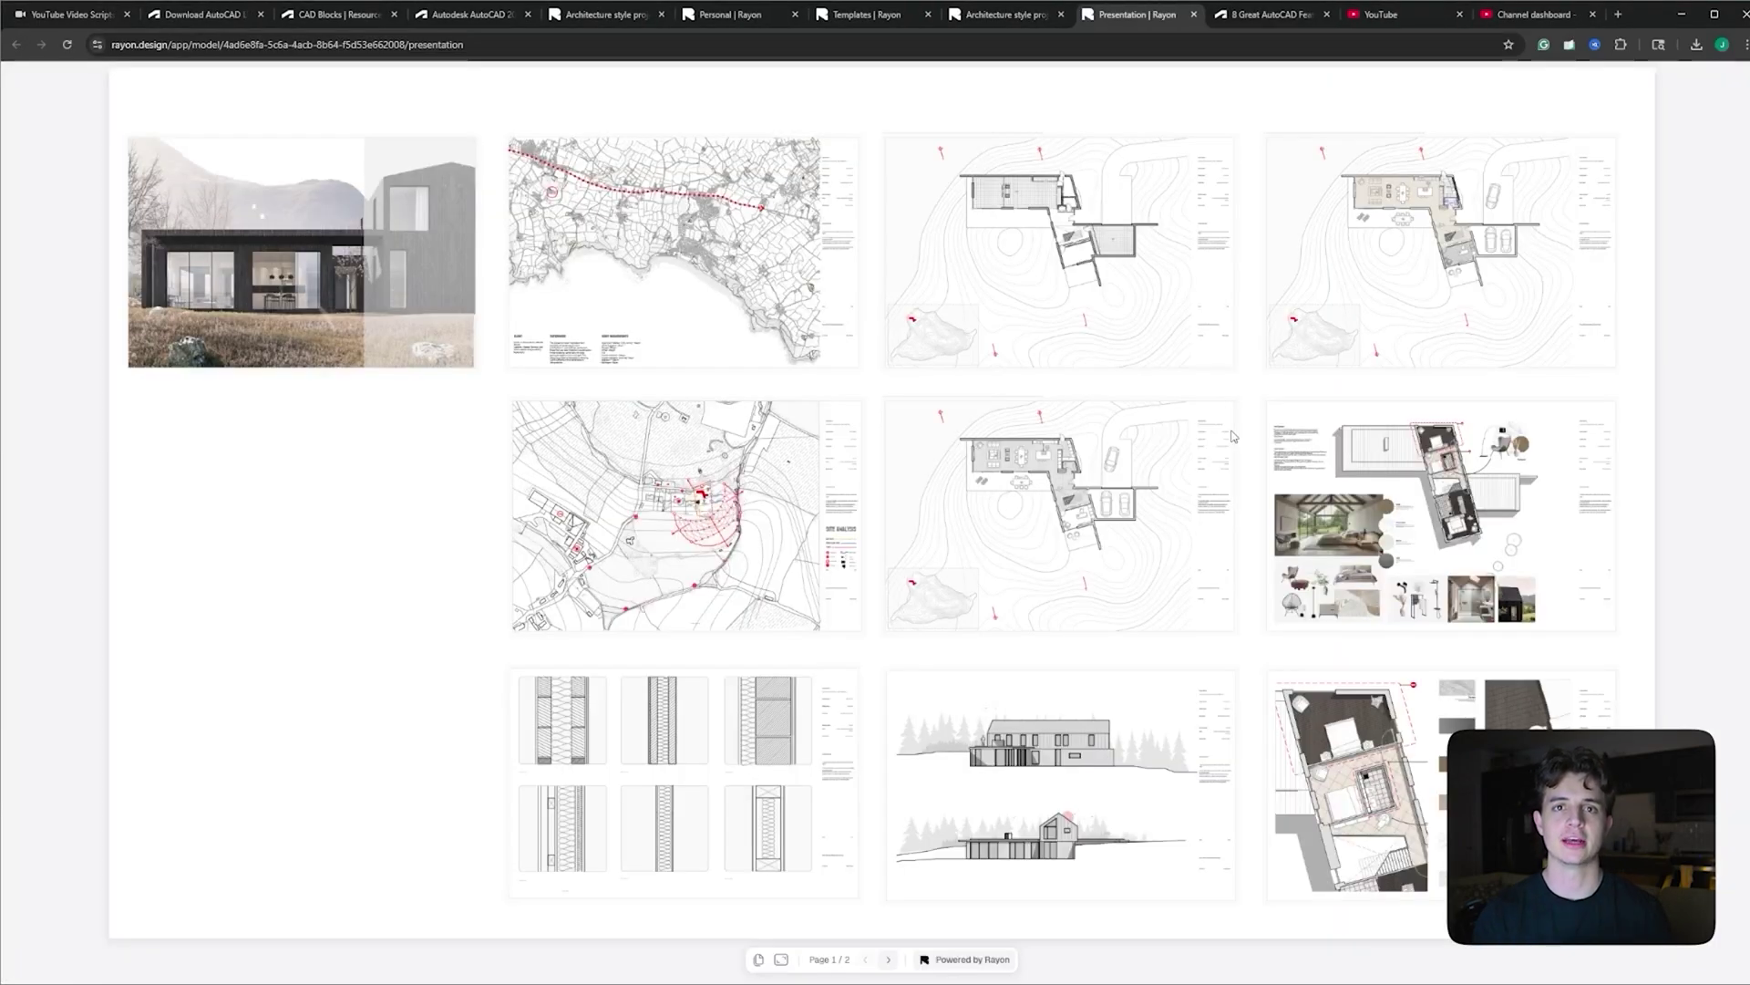
left_click(889, 959)
left_click(866, 959)
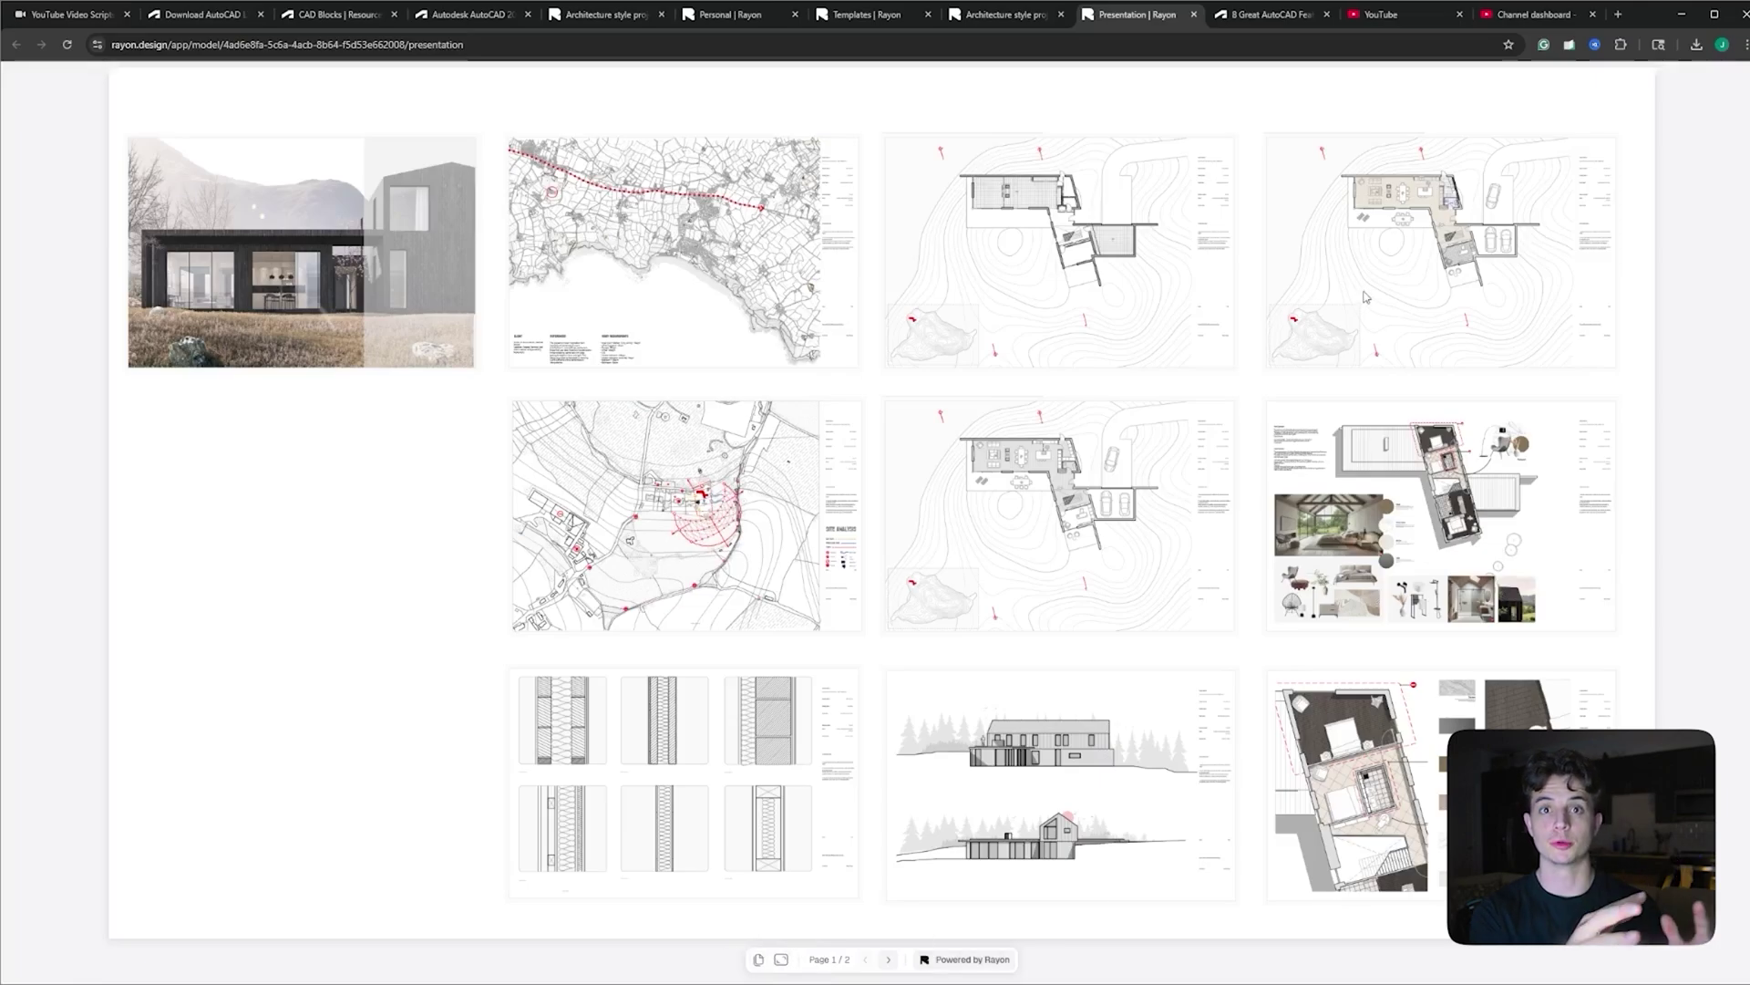
scroll(1284, 394, "down", 1, "ctrl")
scroll(1253, 402, "up", 1, "ctrl")
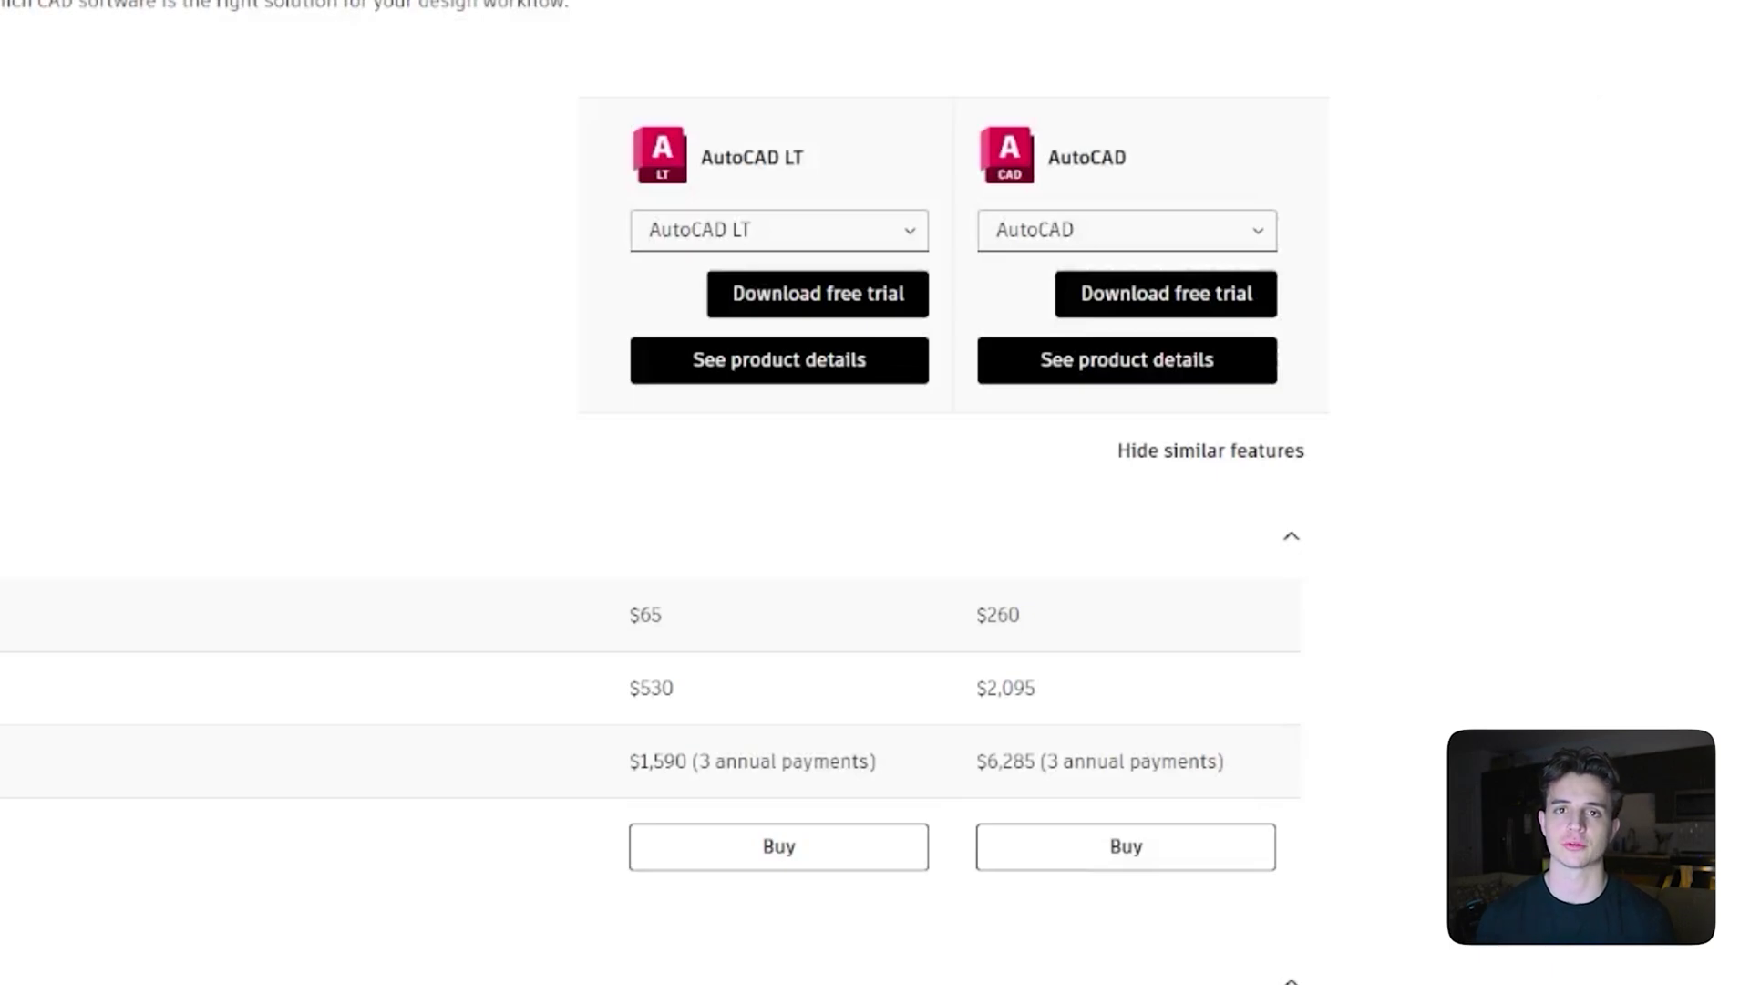
Scroll the AutoCAD vs AutoCAD LT comparison past pricing and Overview to Documentation
scroll(875, 517, "down", 3)
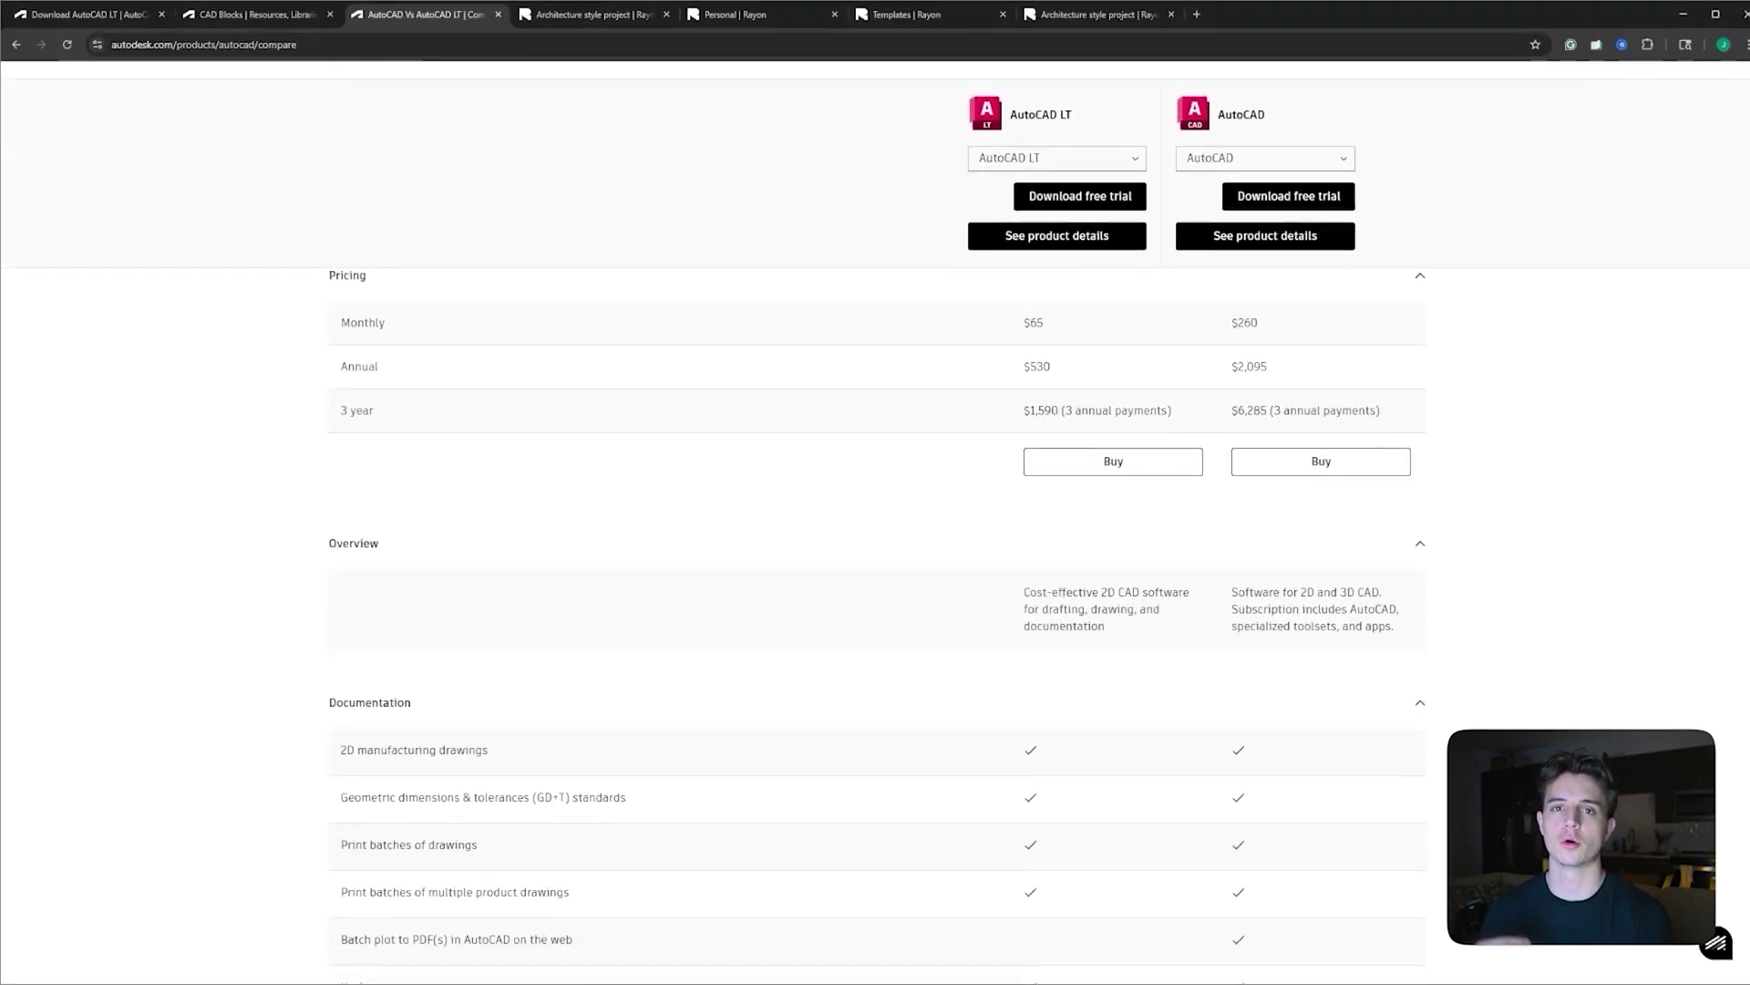
scroll(875, 516, "down", 3)
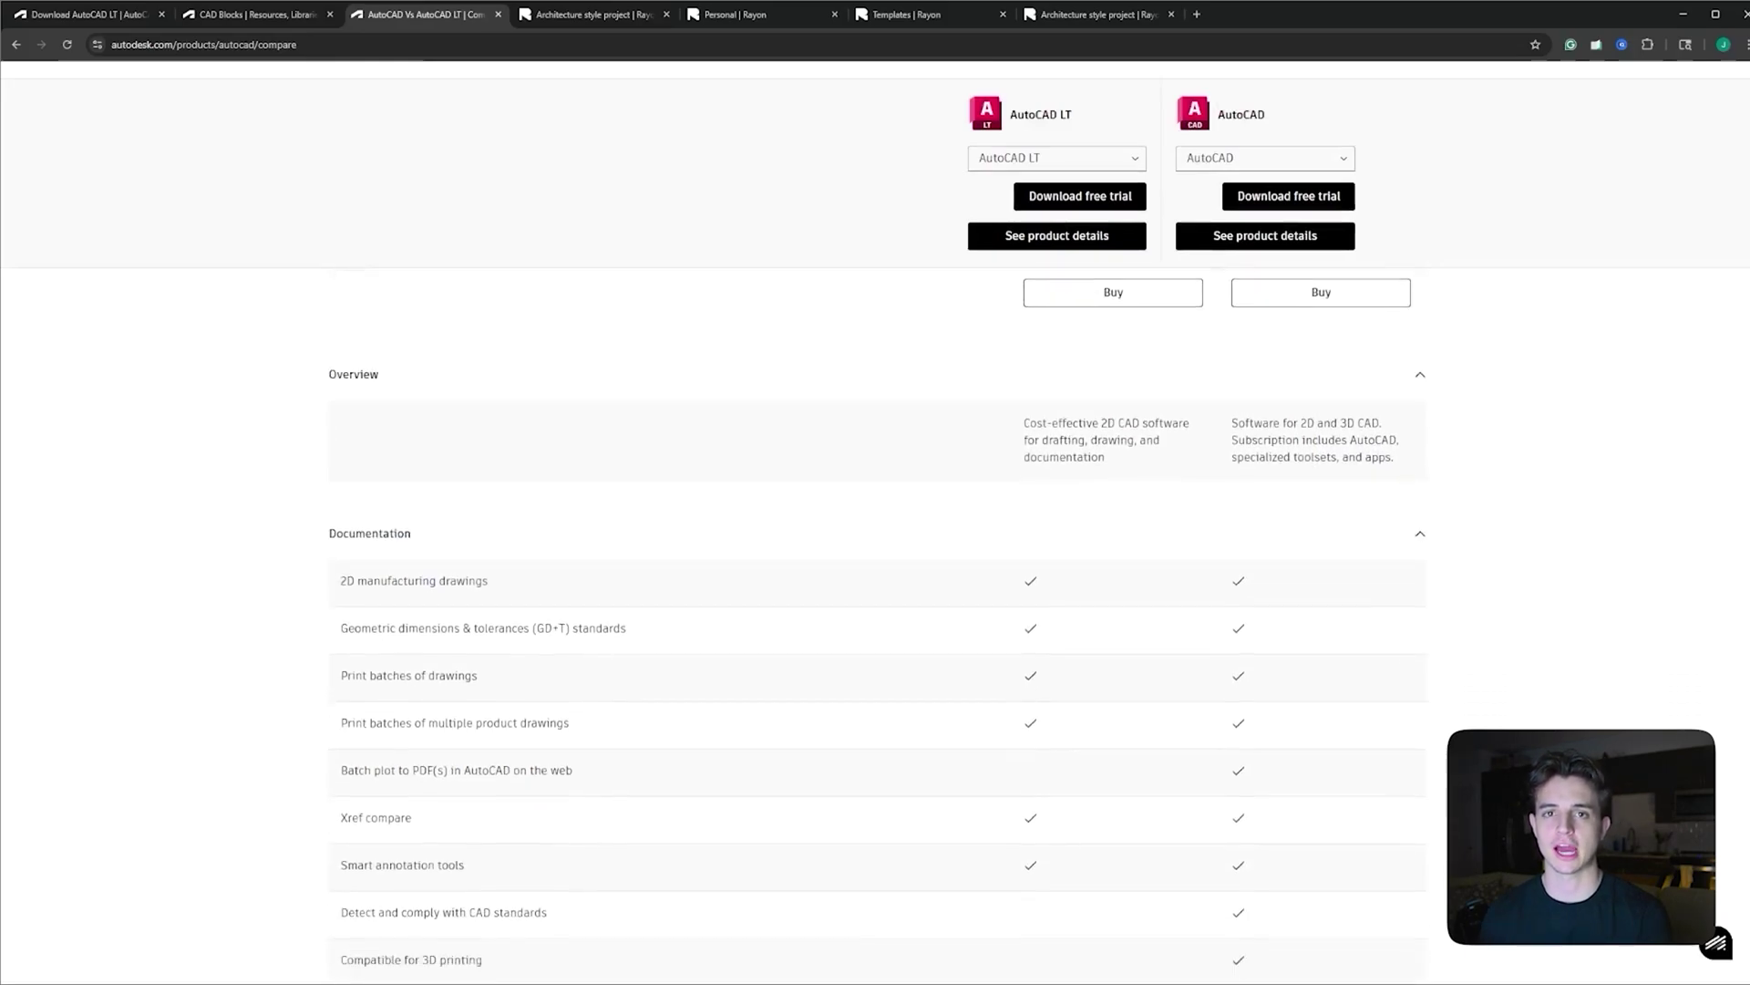
scroll(875, 599, "down", 6)
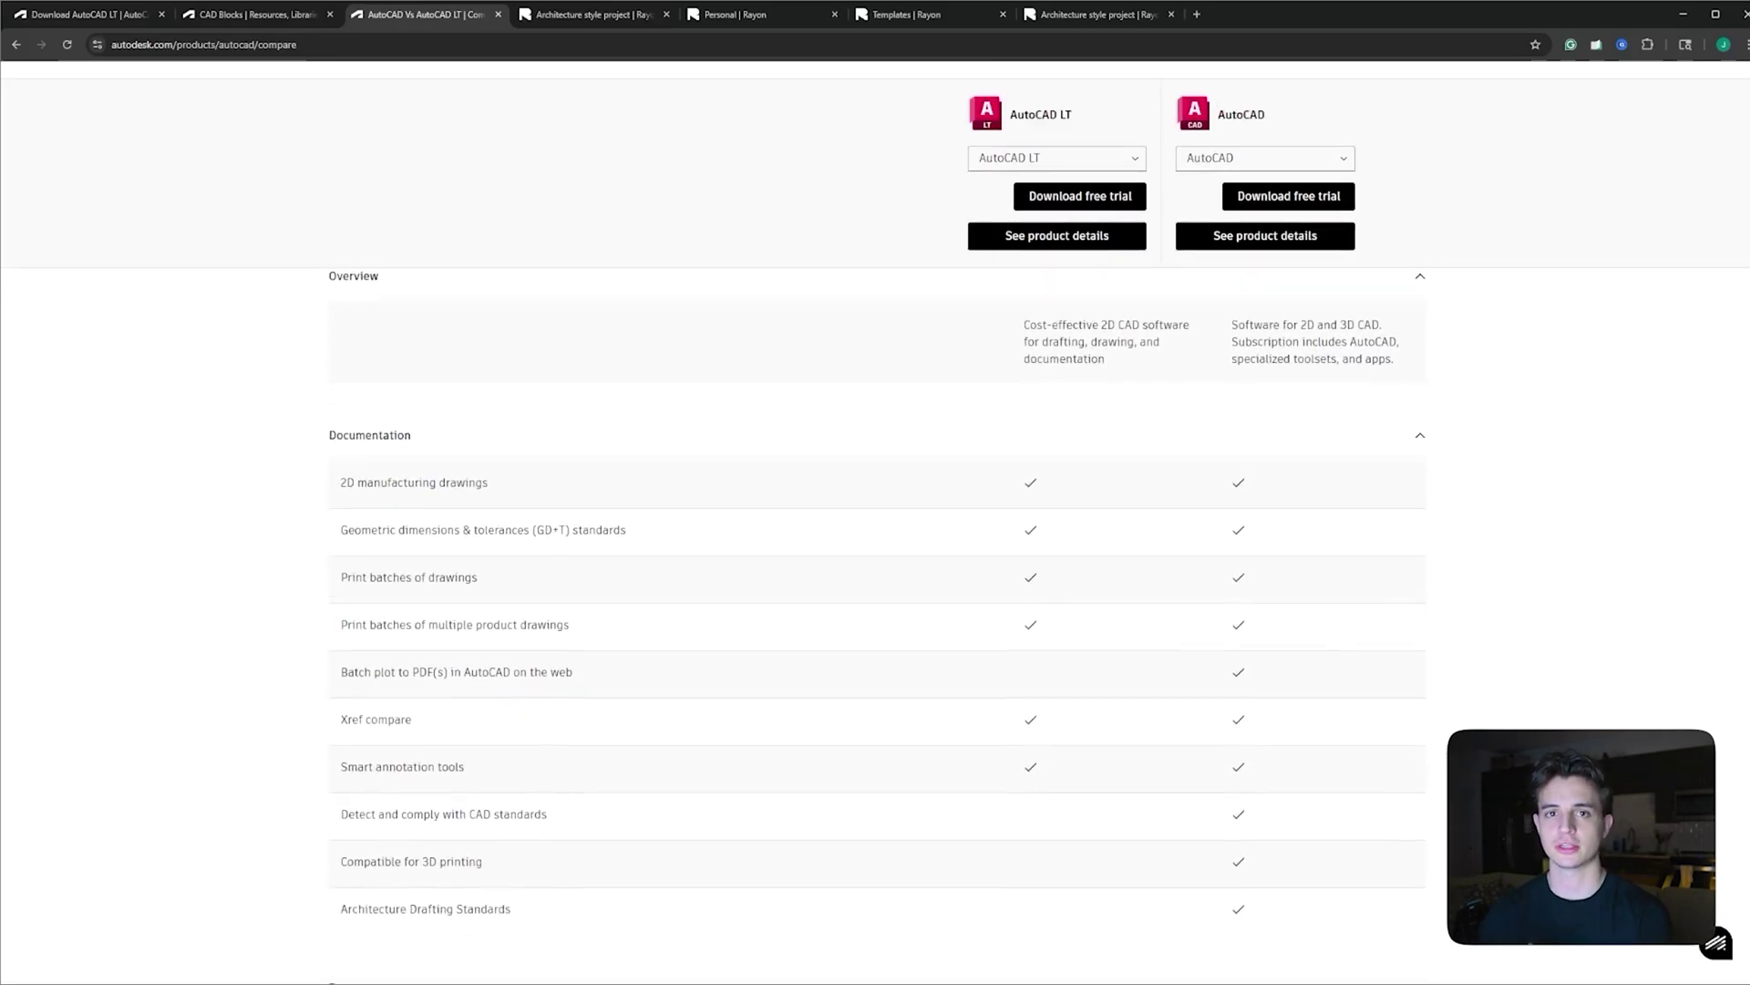